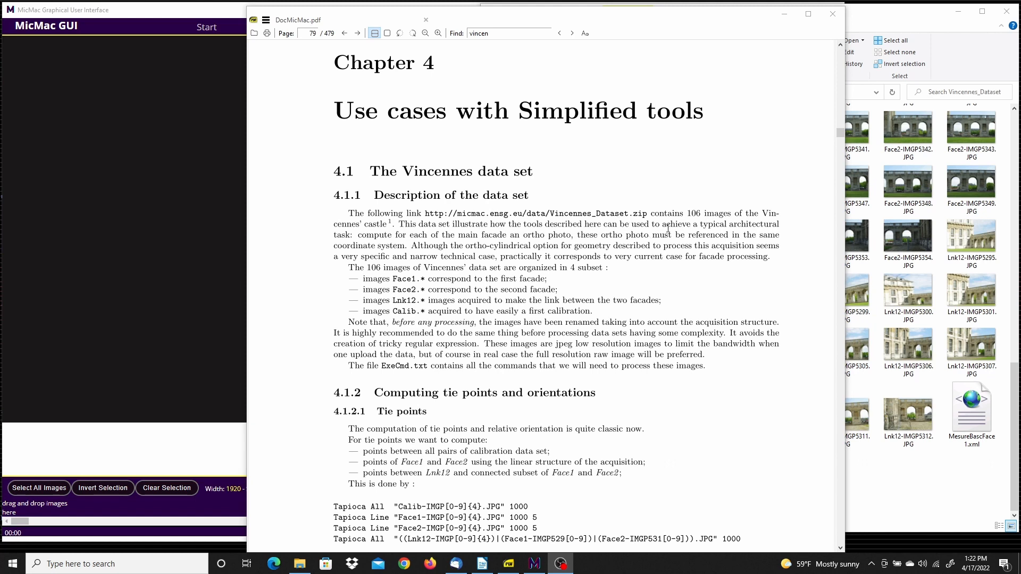
Read the Vincennes data set description in the manual and review the Calib images in the Vincennes_Dataset folder
left_click_drag(661, 224, 562, 239)
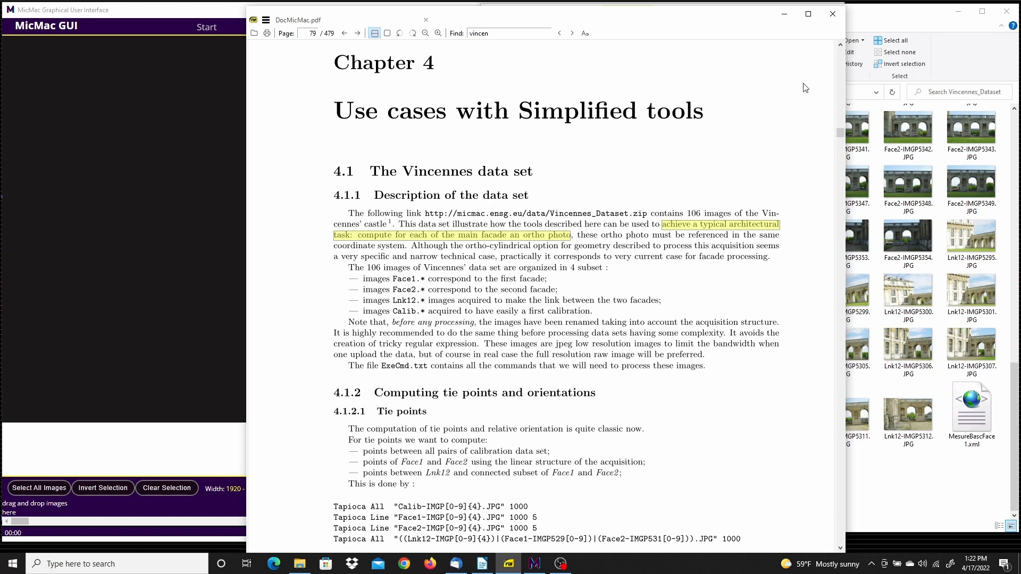
left_click(862, 19)
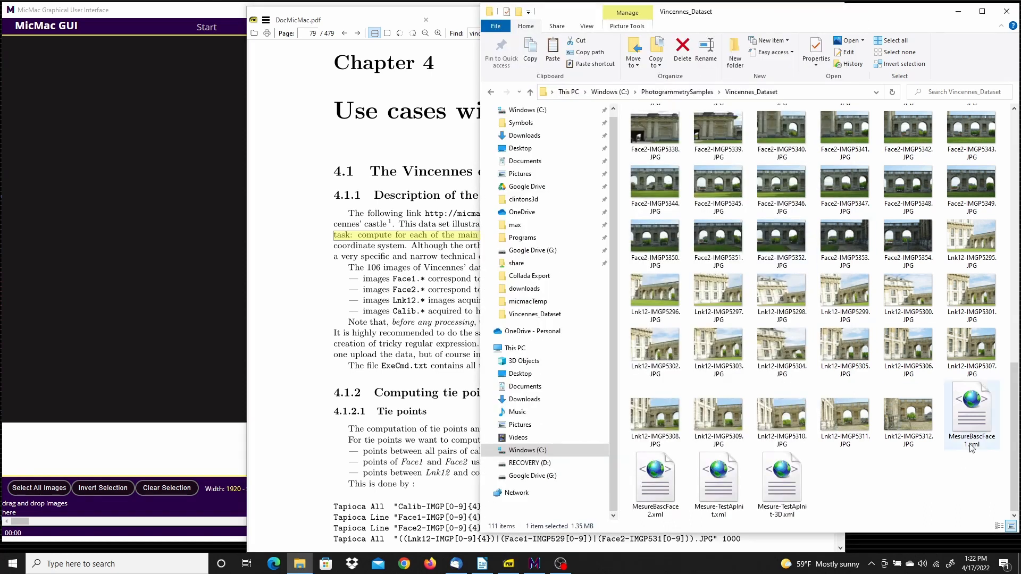
left_click_drag(1014, 425, 1014, 175)
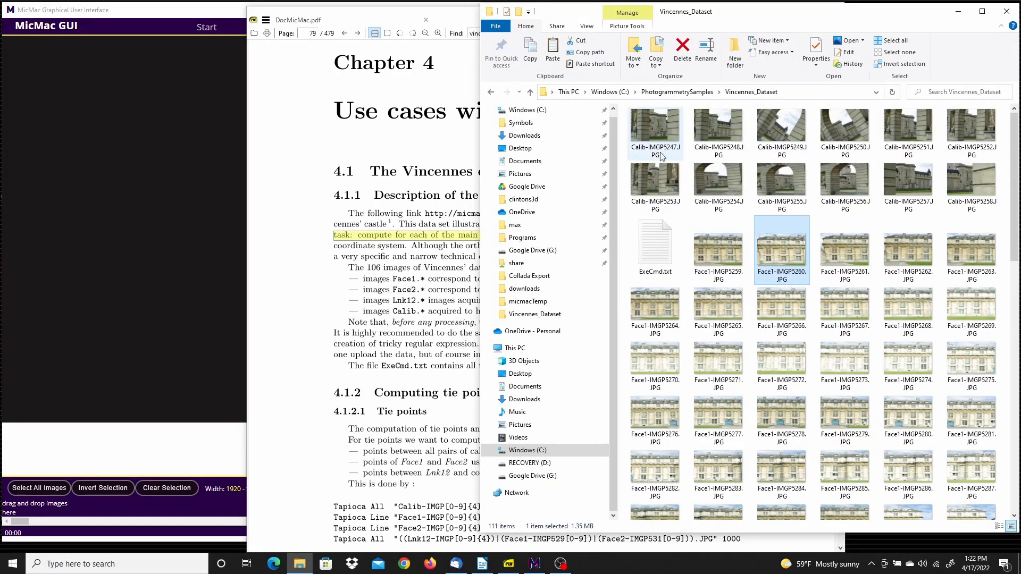
left_click_drag(625, 122, 960, 181)
left_click(959, 254)
Review the Face1, Lnk12 and Face2 image subsets in the Vincennes_Dataset folder
left_click_drag(1016, 197, 1015, 243)
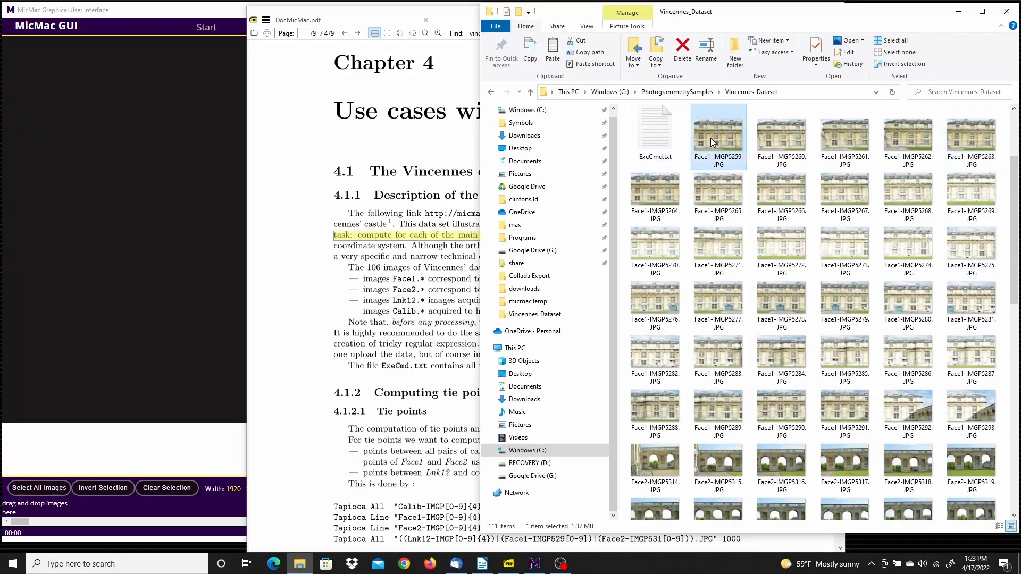
left_click(713, 143)
left_click_drag(1016, 189, 1013, 400)
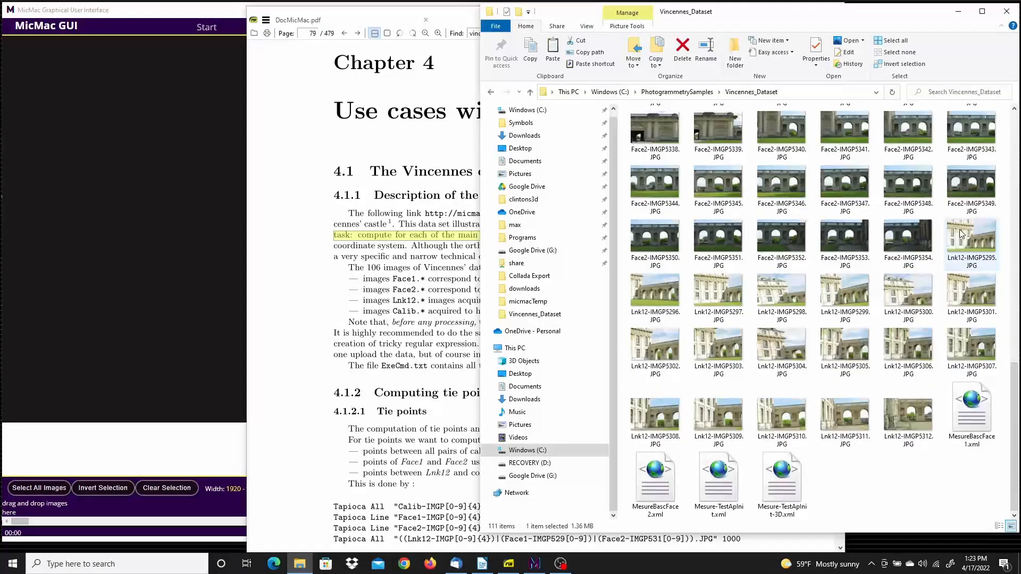
left_click(900, 413, "shift")
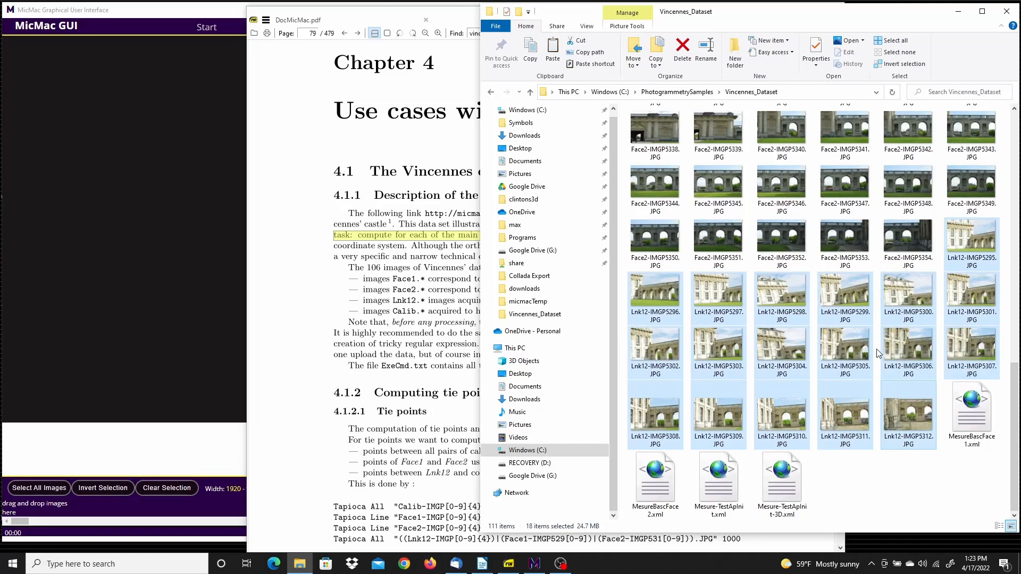
left_click_drag(1017, 390, 1015, 263)
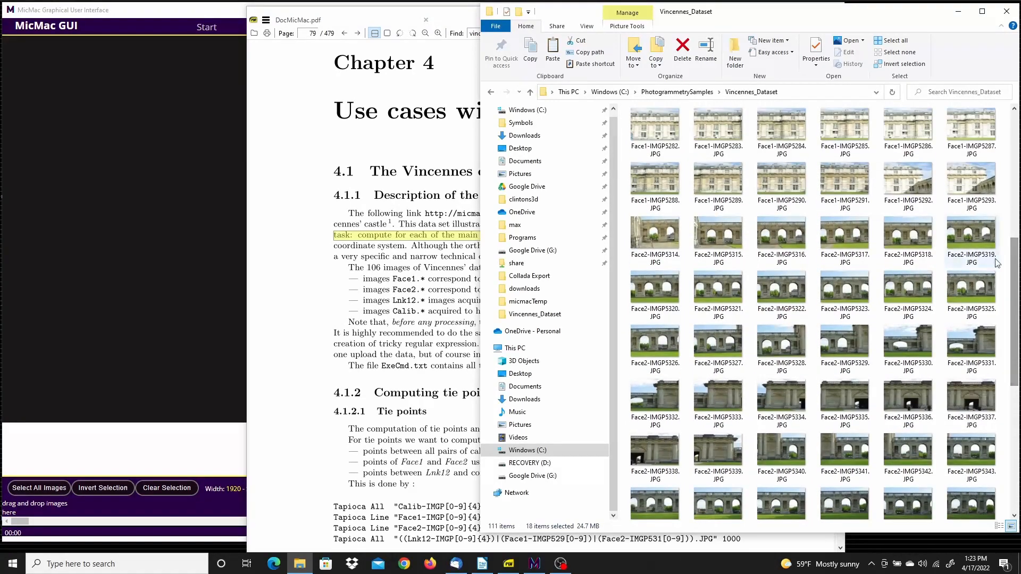
left_click(641, 239)
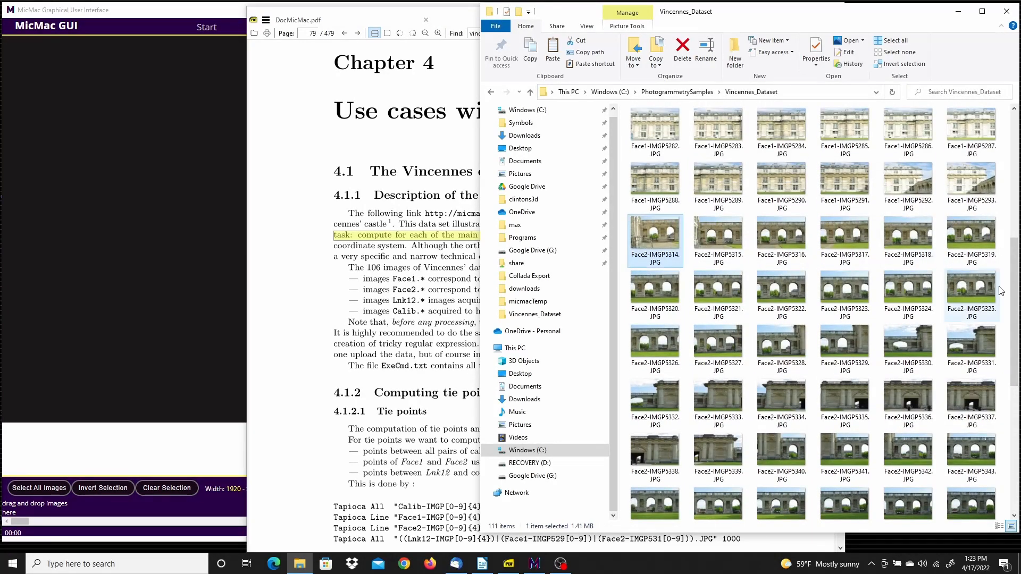
left_click_drag(1016, 299, 1017, 344)
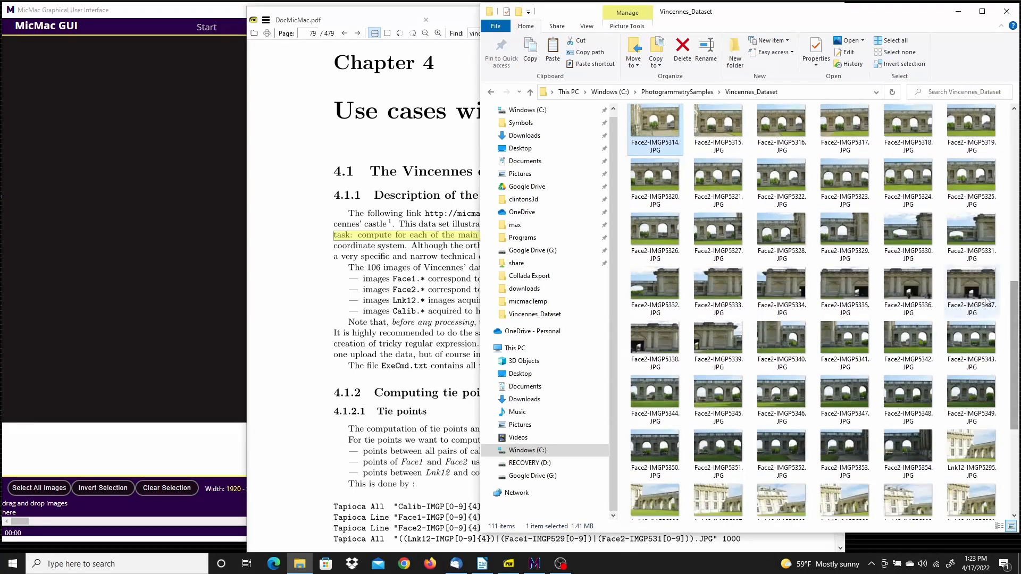
left_click(913, 456)
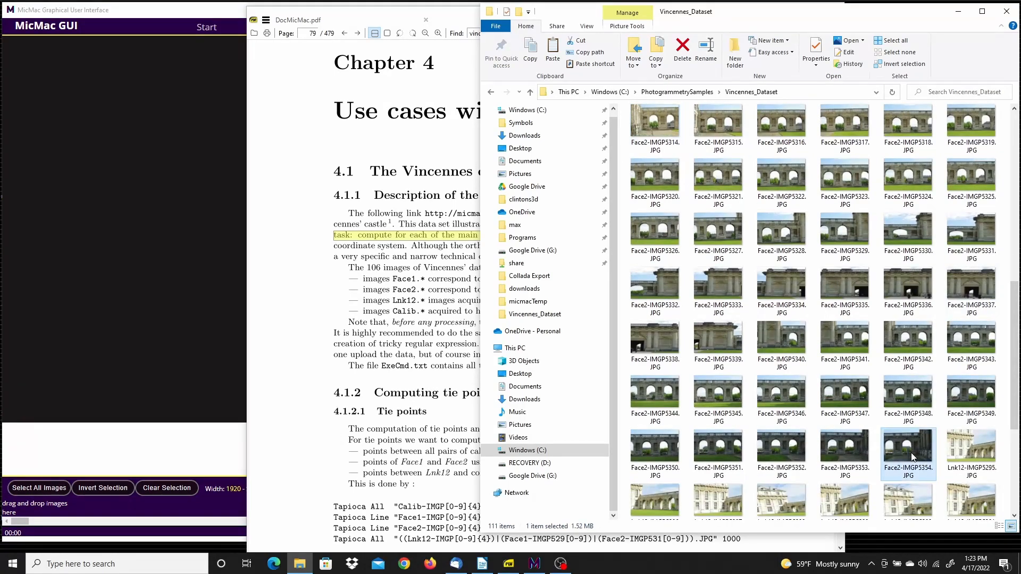
Open ExeCmd.txt from the dataset folder and view its processing commands
left_click_drag(1015, 362, 1016, 180)
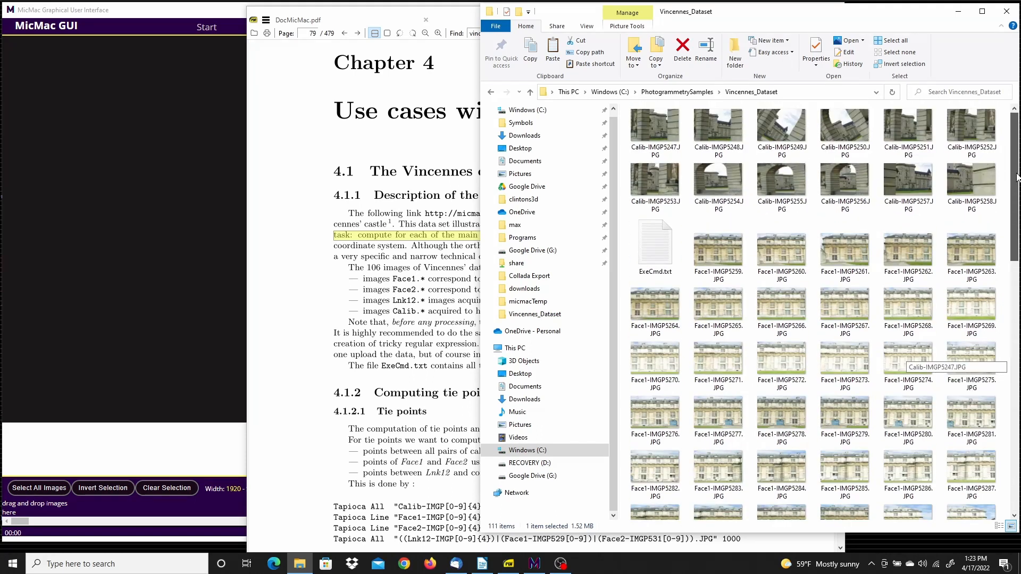
left_click(658, 242)
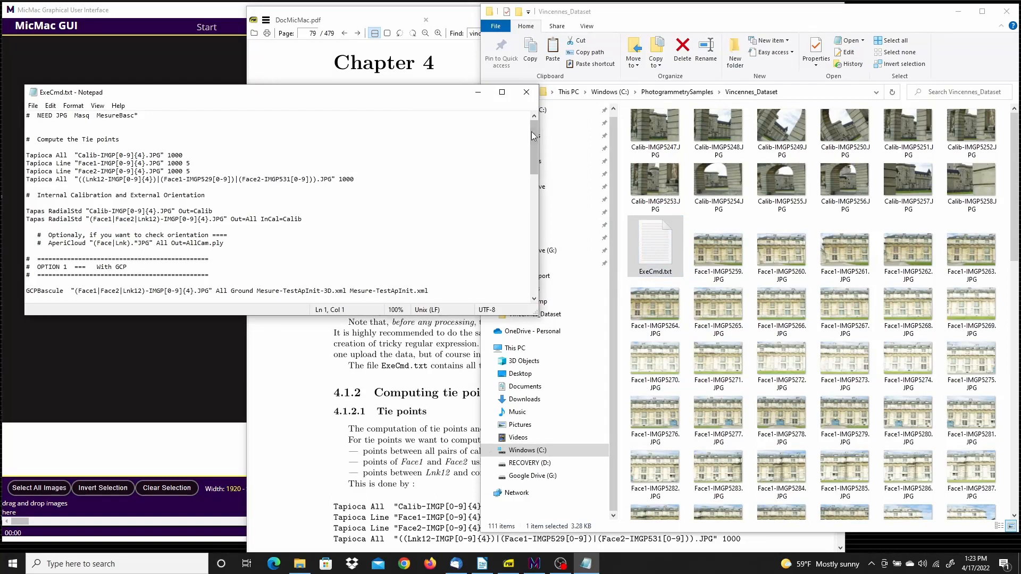
mouse_move(534, 136)
left_mouse_down()
mouse_move(537, 216)
mouse_move(536, 132)
left_mouse_up()
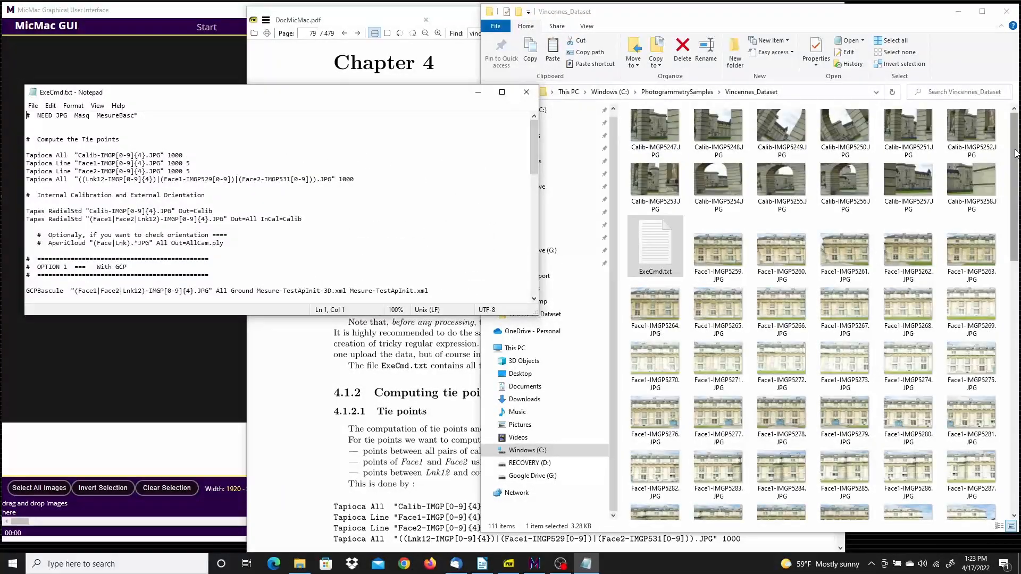
Open MesureBascFace1.xml from the dataset folder in Notepad++ to view its image point measurements
left_click(1016, 162)
scroll(904, 148, "down", 5)
scroll(904, 152, "down", 5)
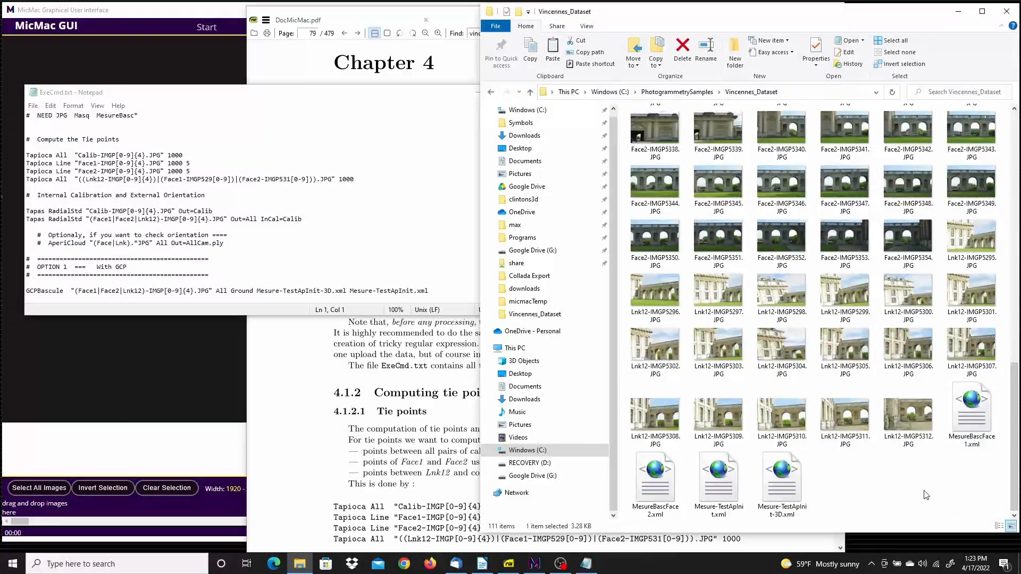
left_click(975, 410)
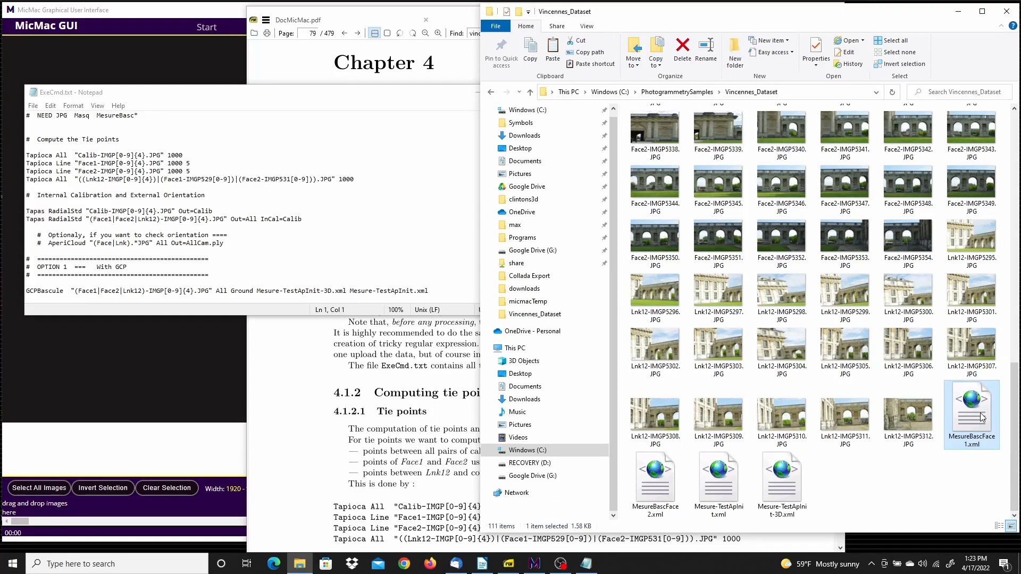
right_click(975, 410)
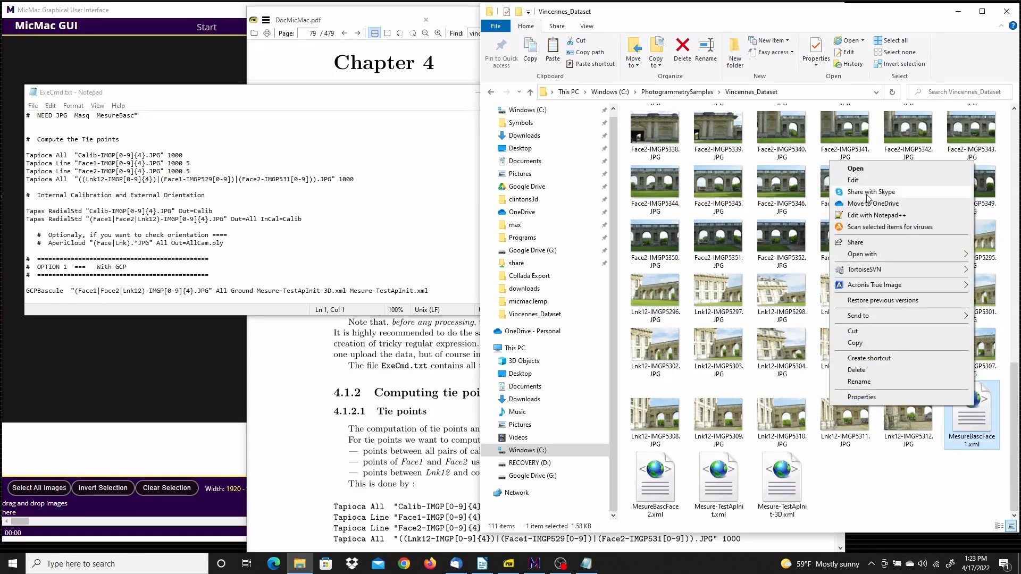
left_click(871, 215)
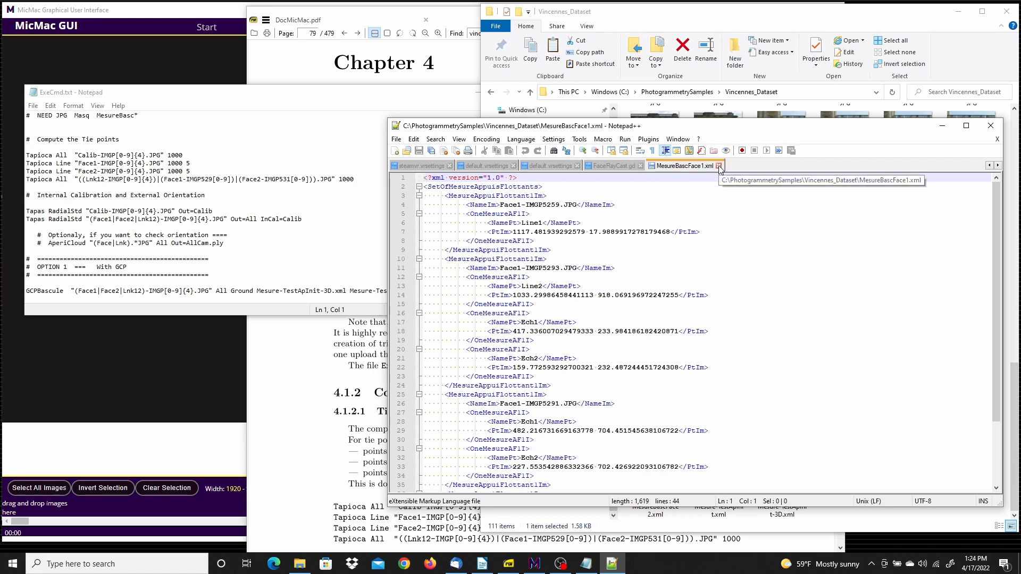
Open Mesure-TestApInit-3D.xml in Notepad++ and examine the coordinates and name of the first control point
left_click(764, 526)
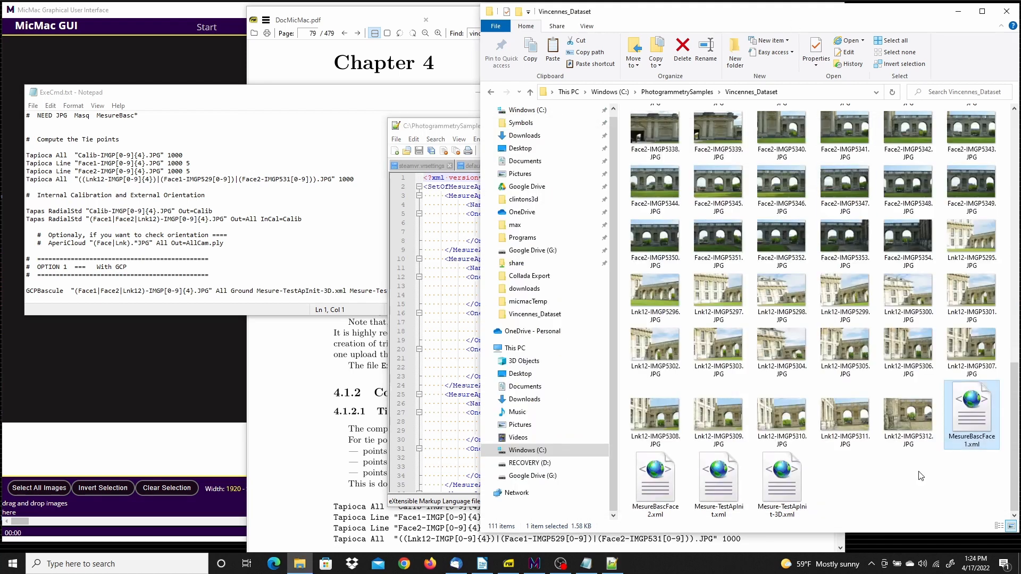
left_click(786, 485)
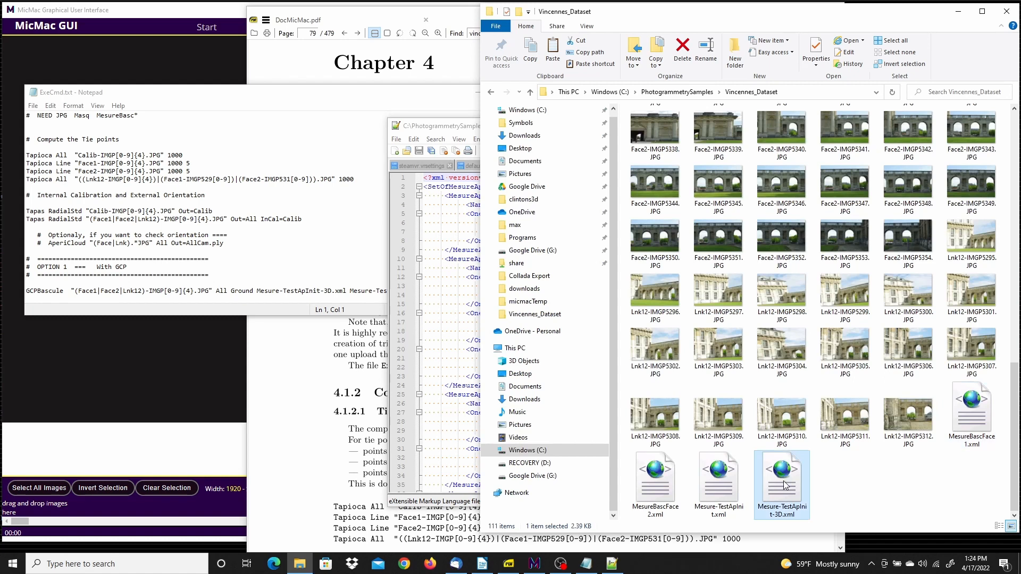
right_click(786, 485)
left_click(696, 292)
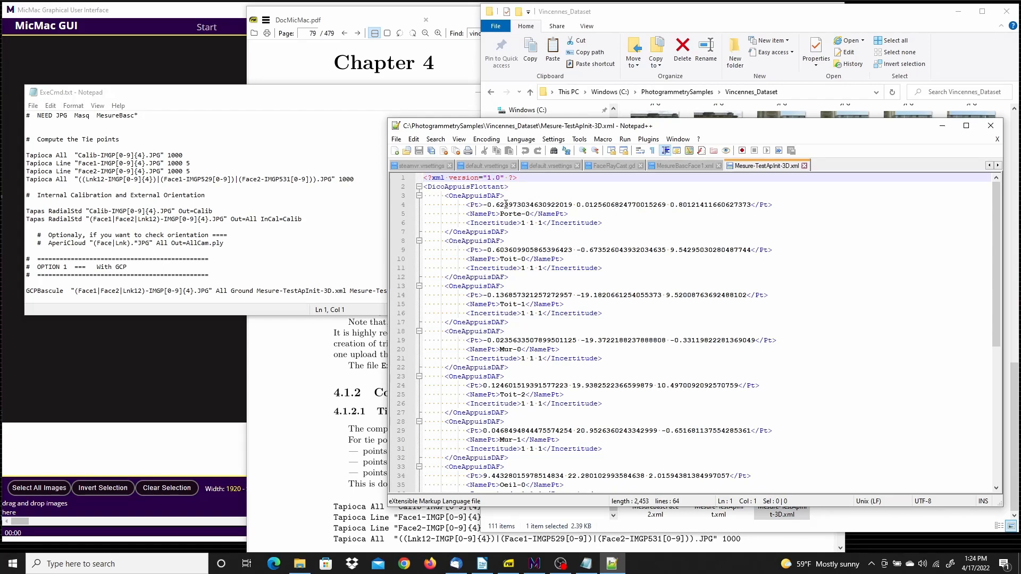
left_click_drag(488, 205, 745, 206)
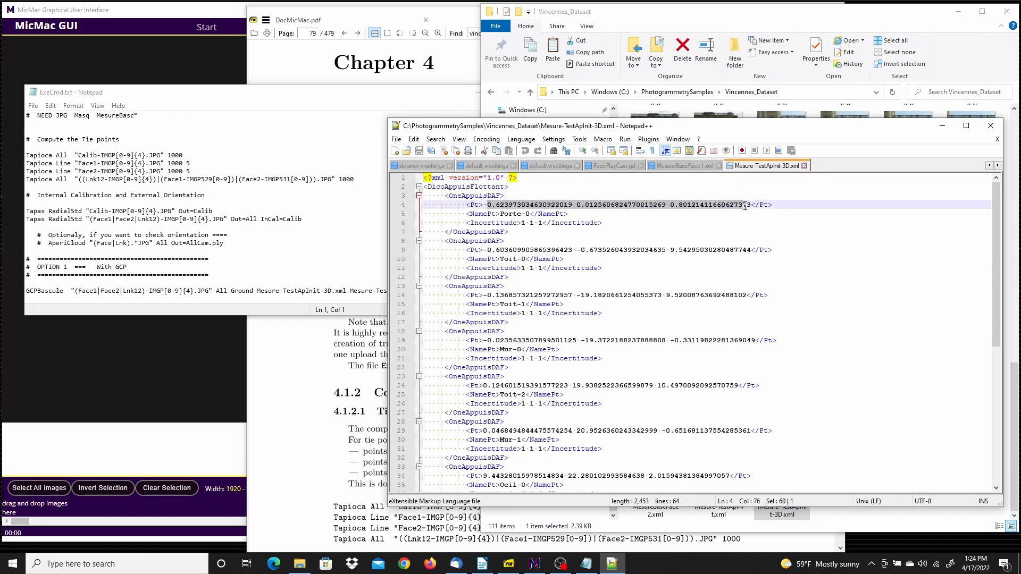
left_click_drag(531, 214, 500, 214)
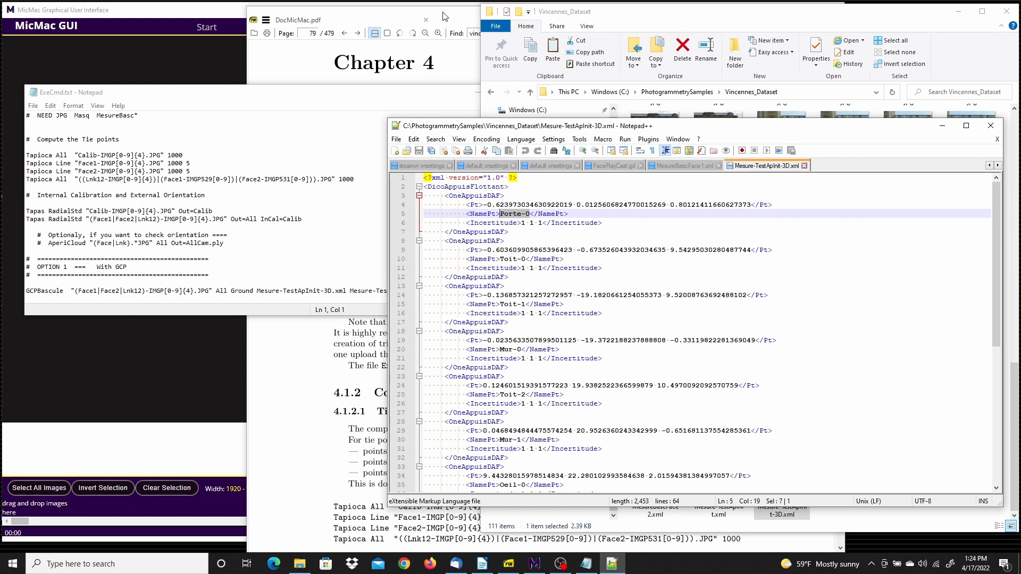
Switch to MicMac GUI and clear the existing project files in the Start setup
left_click(192, 11)
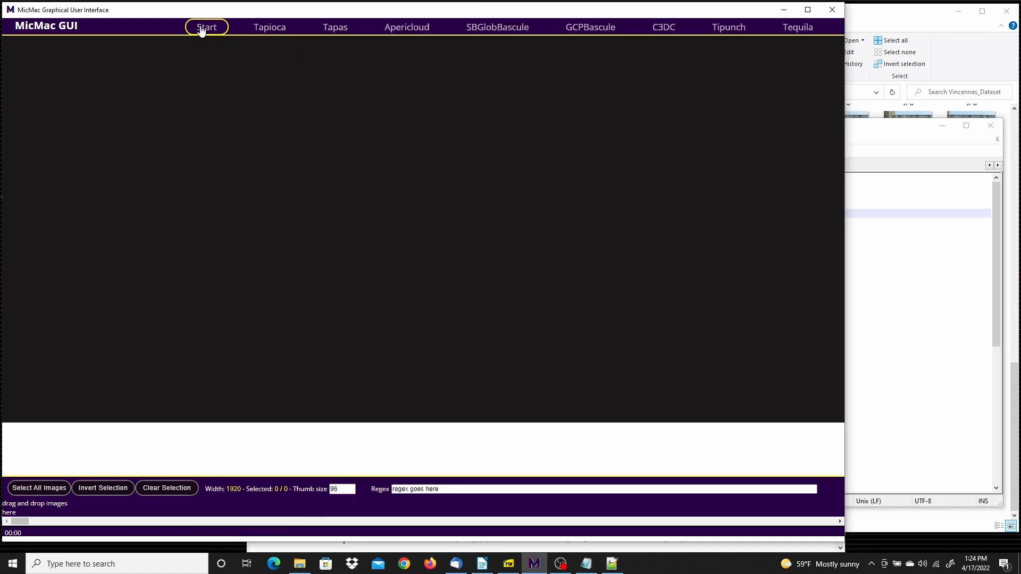
left_click(202, 28)
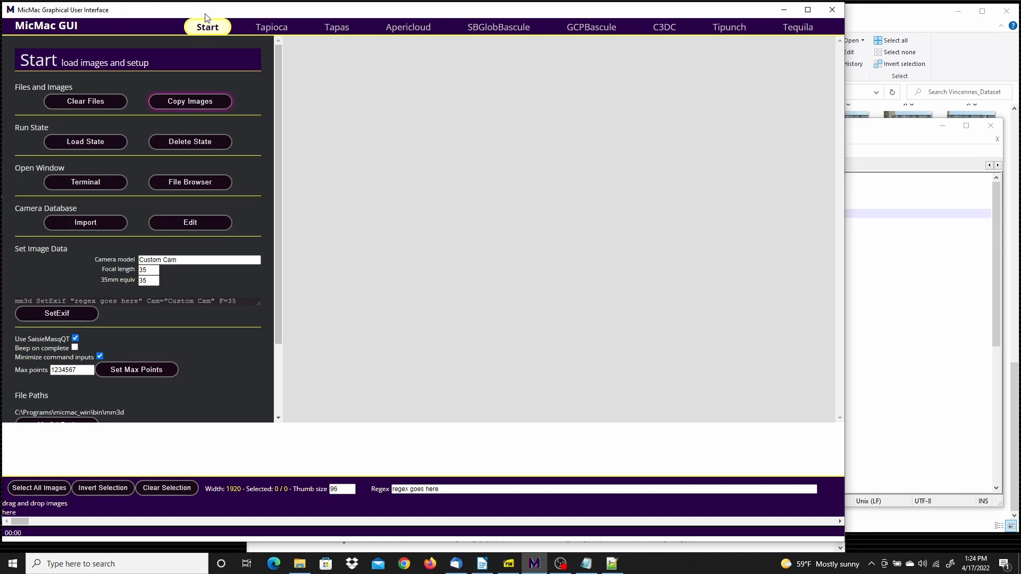
left_click(115, 107)
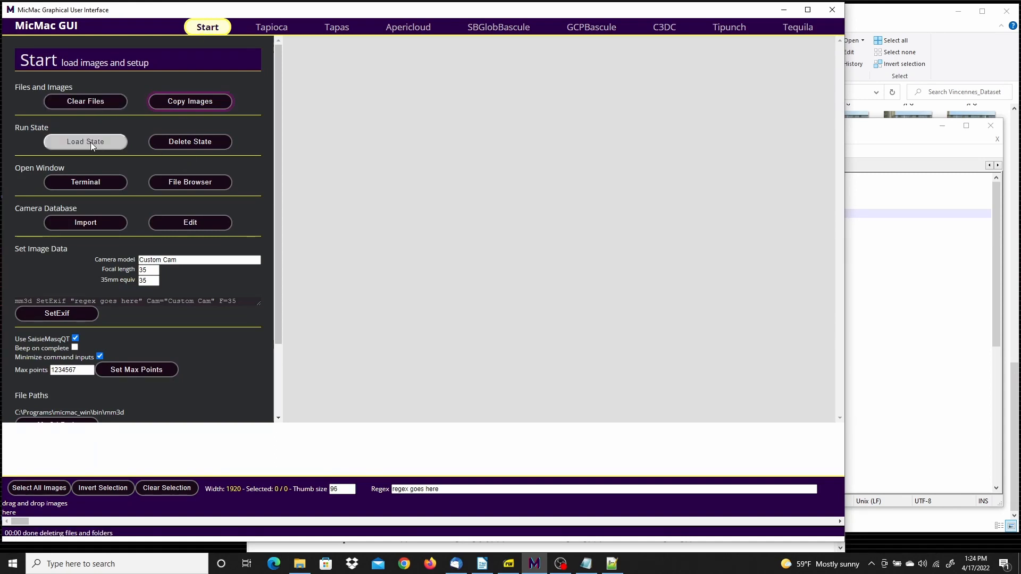
Copy all images from C:\PhotogrammetrySamples\Vincennes_Dataset into the project, Calib-IMGP5247.JPG through Lnk12-IMGP5312.JPG
left_click(158, 98)
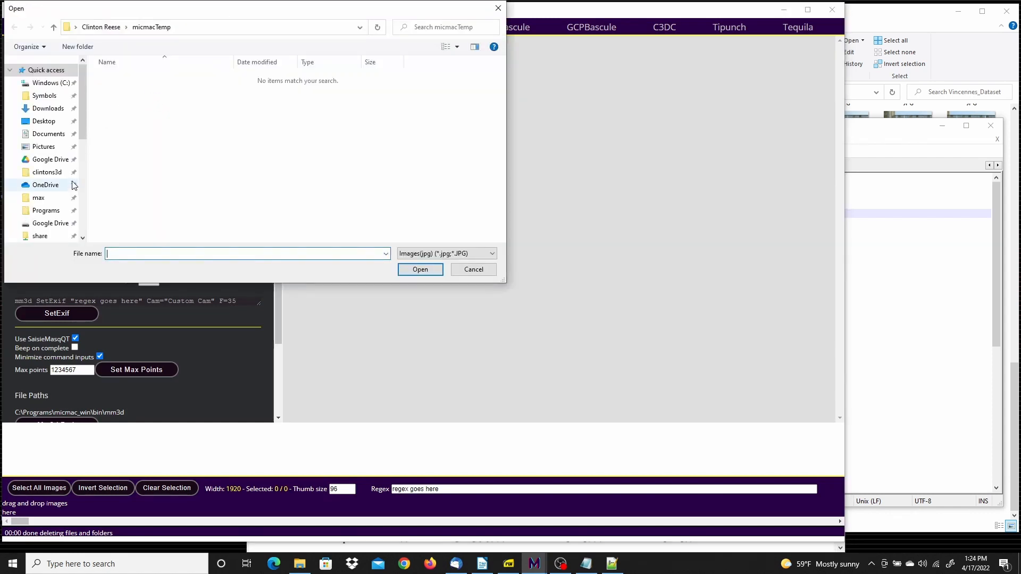
left_click(53, 83)
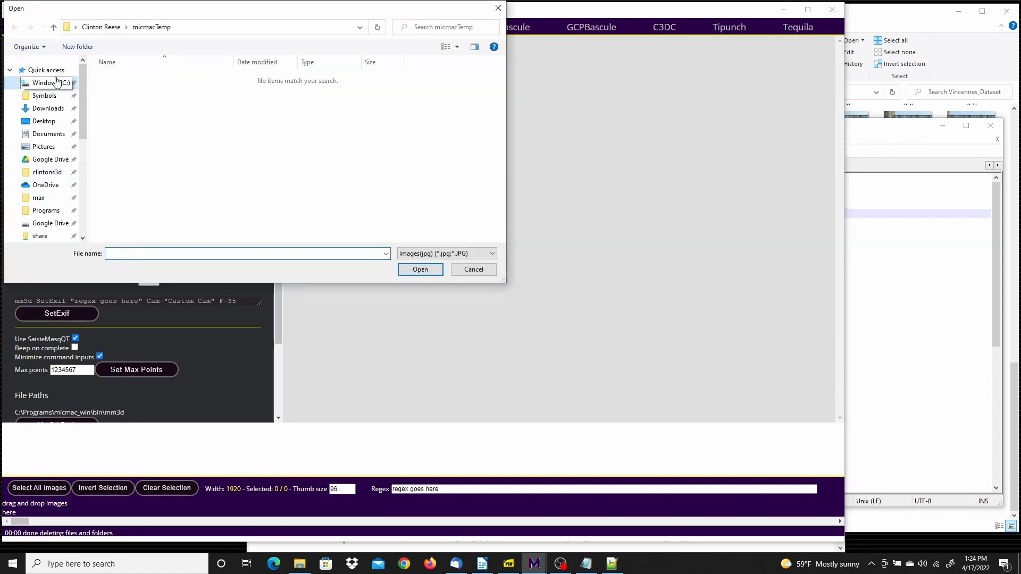
scroll(131, 155, "down", 6)
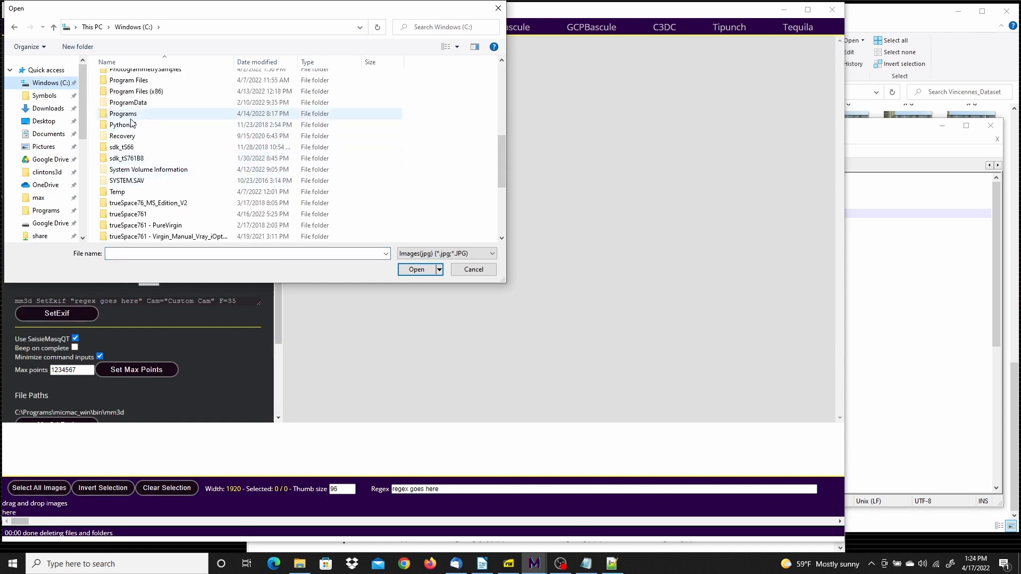
scroll(131, 100, "up", 1)
double_click(132, 77)
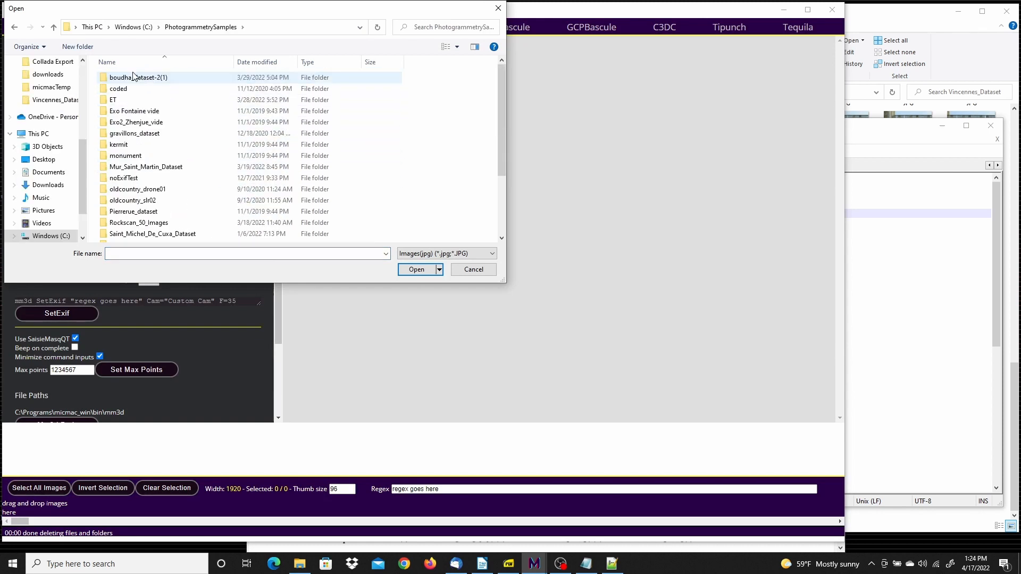
scroll(206, 168, "down", 2)
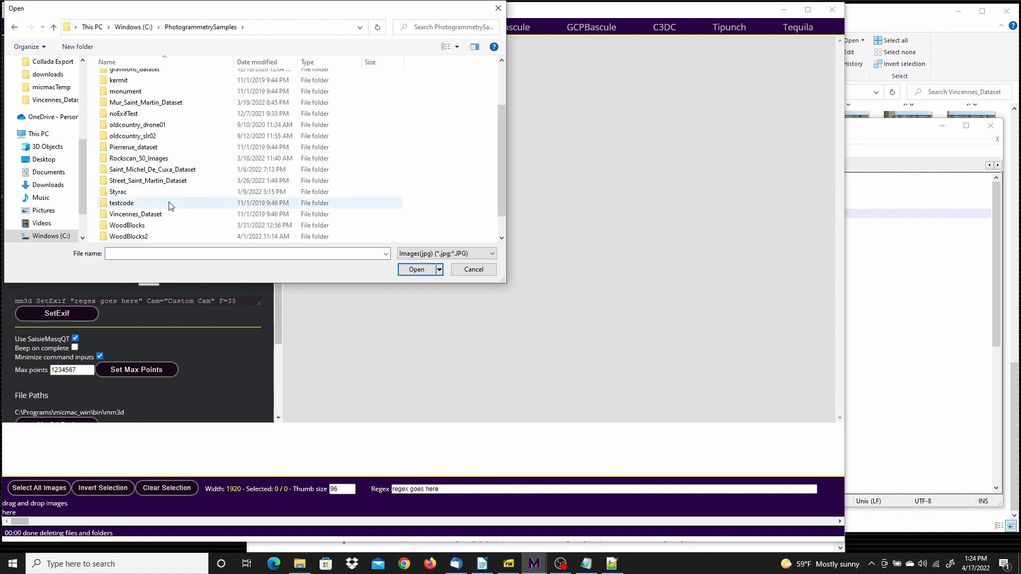
left_click(143, 214)
double_click(142, 215)
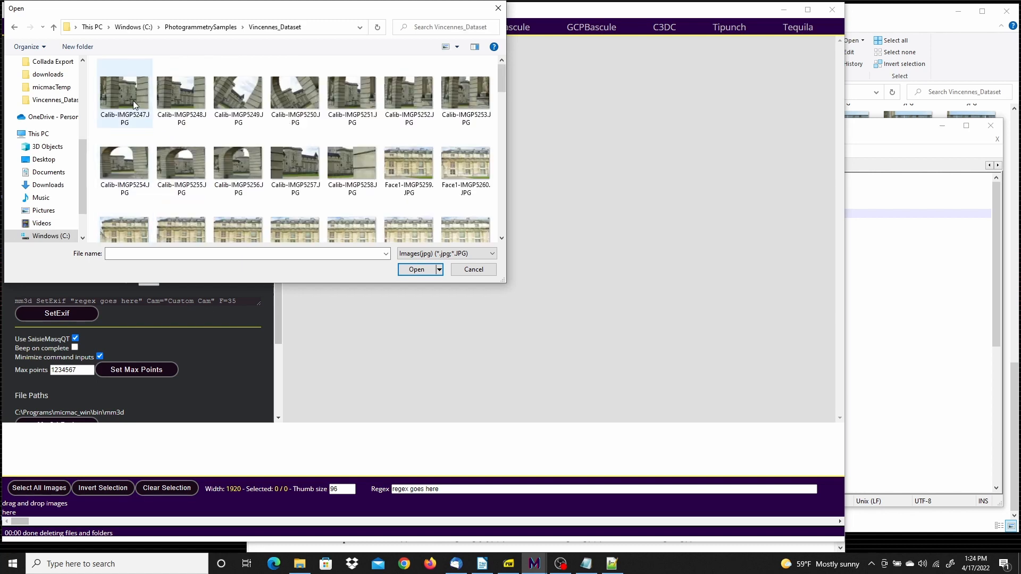
left_click(129, 97)
left_click_drag(500, 74, 503, 218)
left_click(138, 208, "shift")
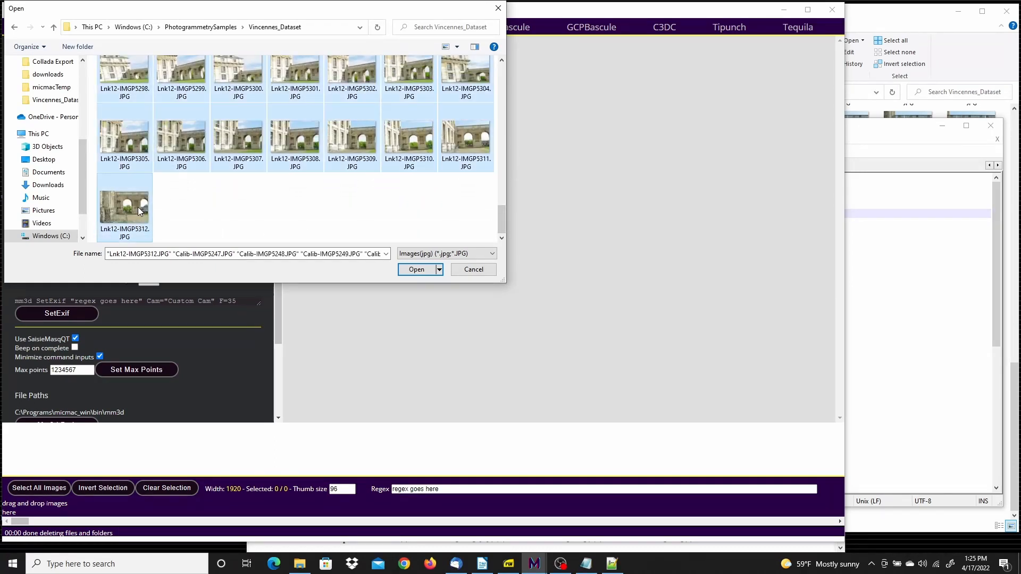
left_click(410, 269)
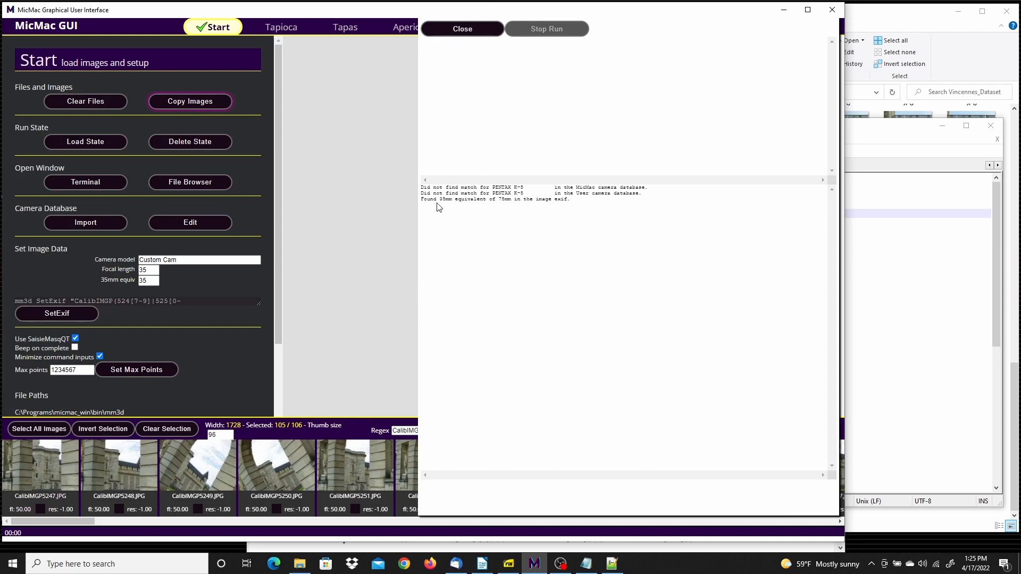
Examine the camera database and 35mm equivalent messages in the image loading log
left_click_drag(427, 200, 517, 201)
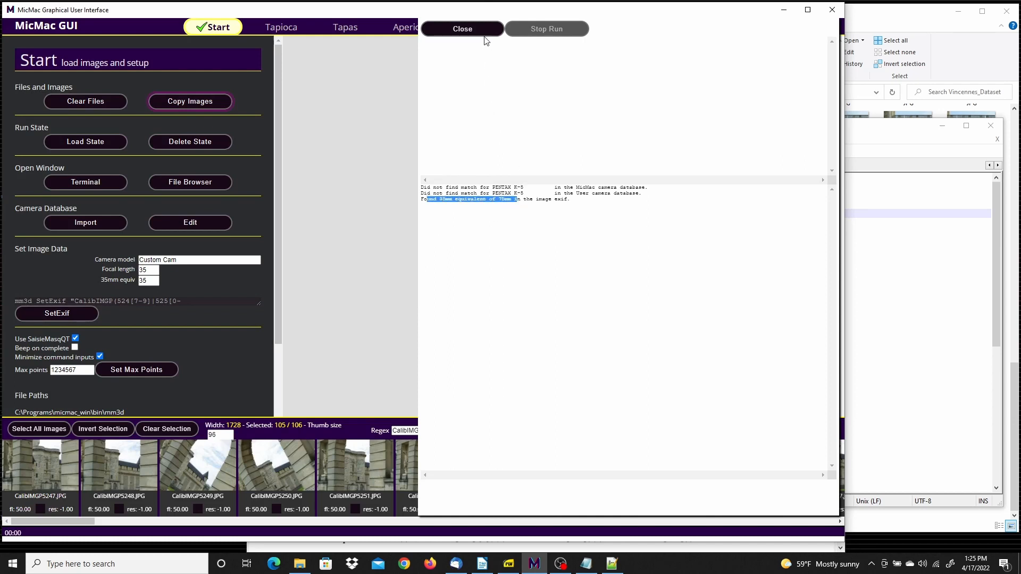
left_click(468, 31)
left_click_drag(576, 187, 620, 201)
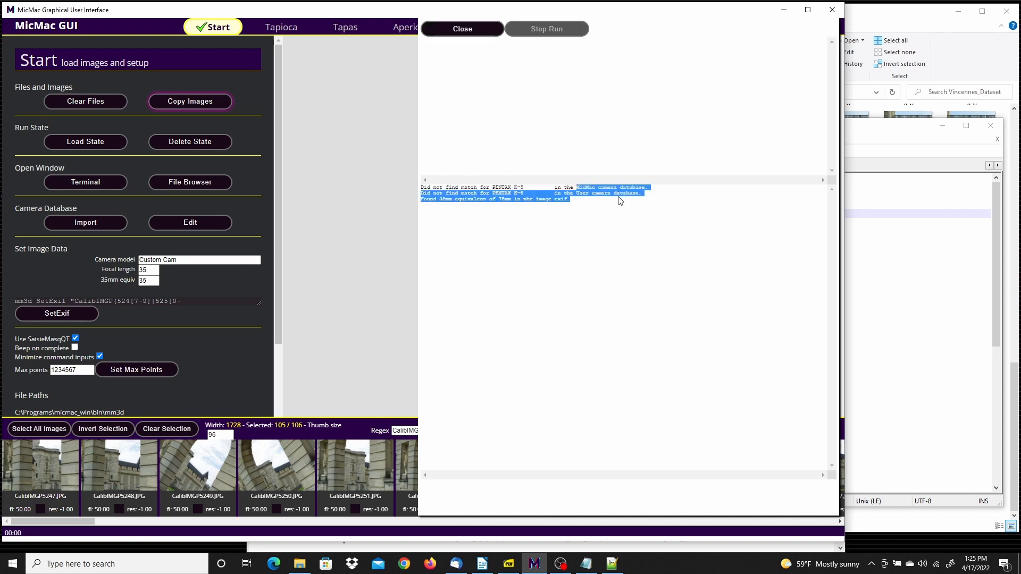
Close the image loading log and turn off minimizing of command inputs in the Start setup
left_click(618, 199)
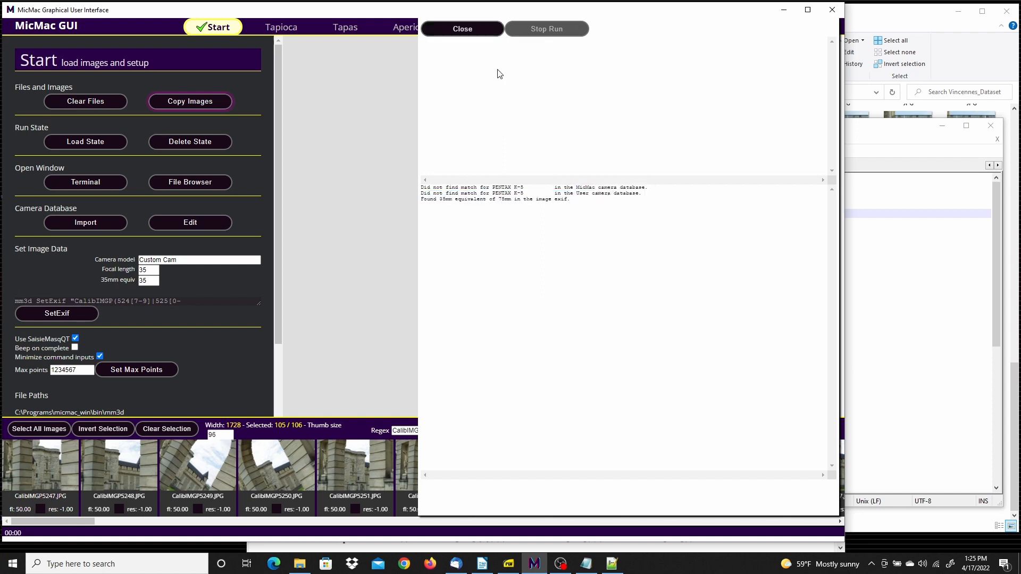
left_click(471, 25)
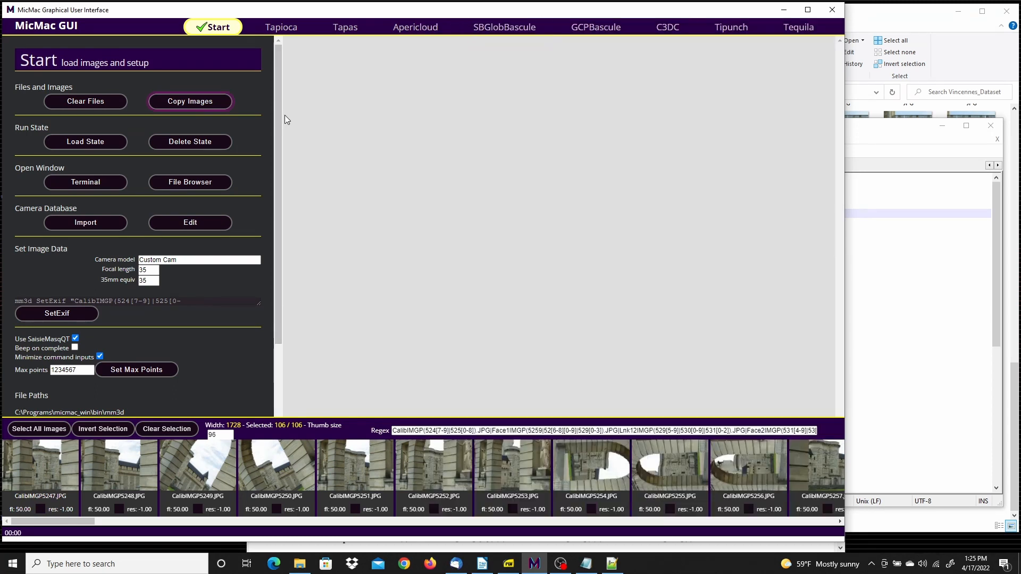
left_click_drag(276, 114, 280, 190)
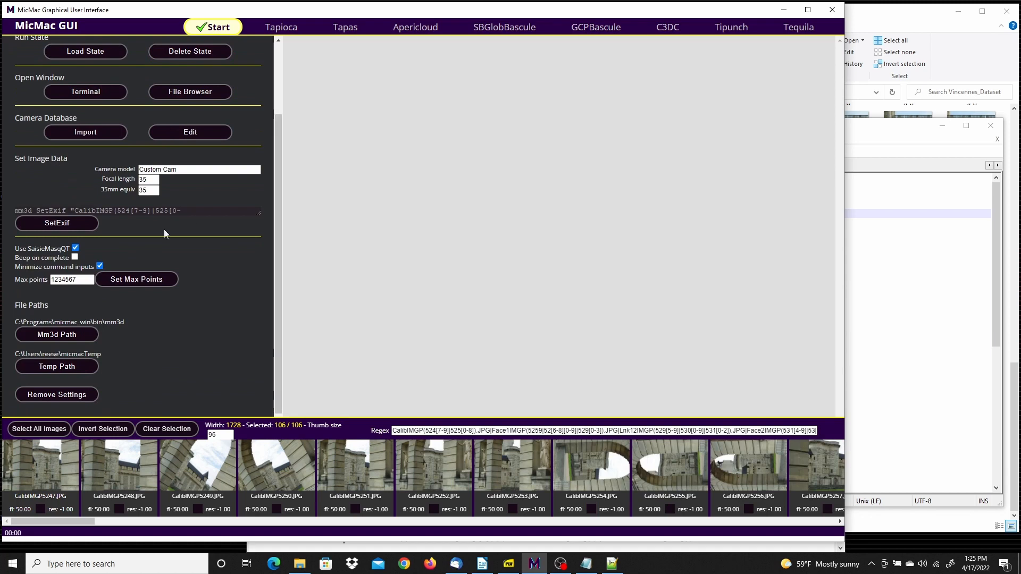
left_click(99, 266)
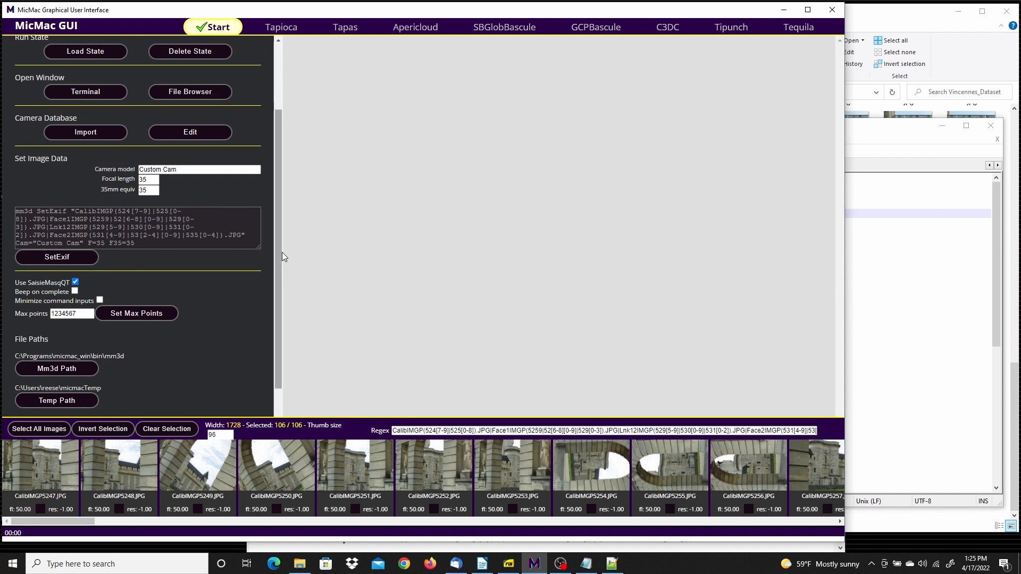
left_click_drag(274, 260, 282, 160)
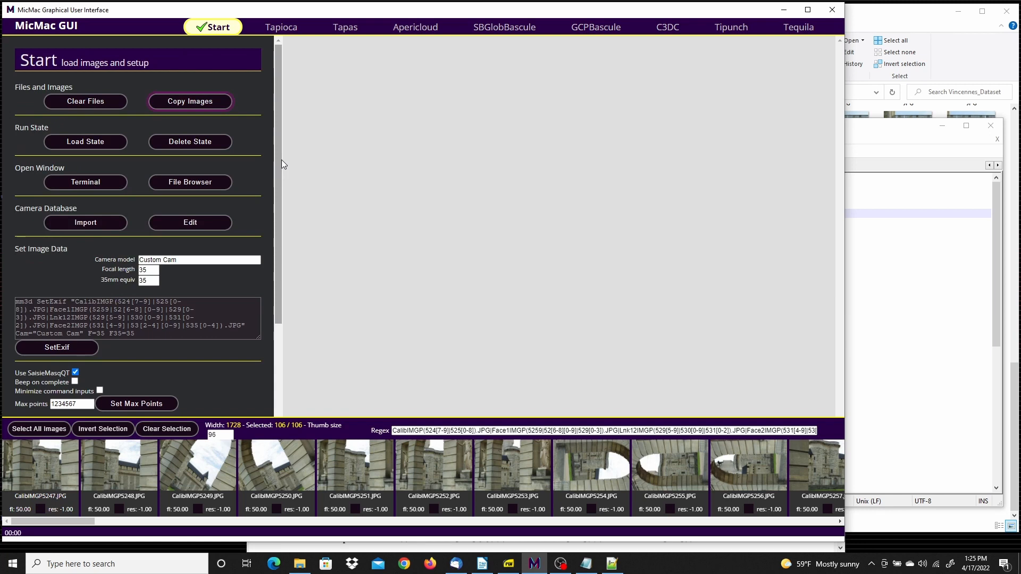
In the Tapioca stage, select only the calibration images from CalibIMGP5247.JPG through CalibIMGP5258.JPG
left_click(281, 27)
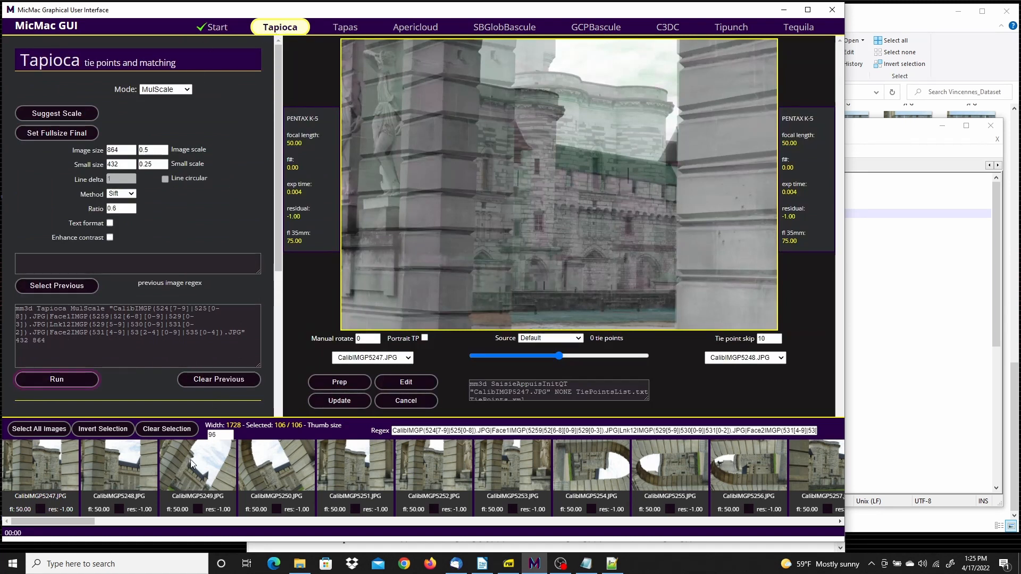
left_click(157, 428)
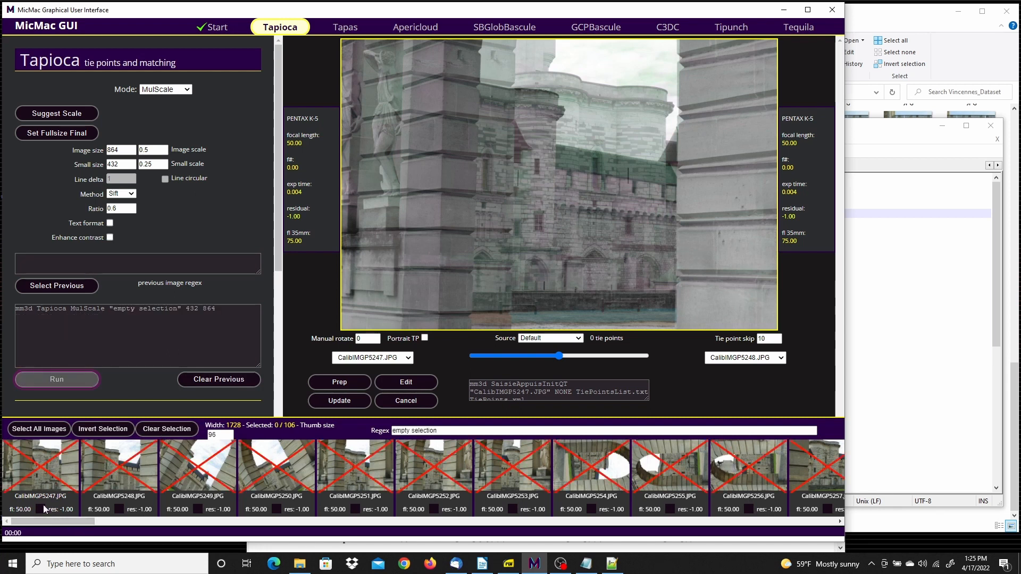
left_click(36, 470)
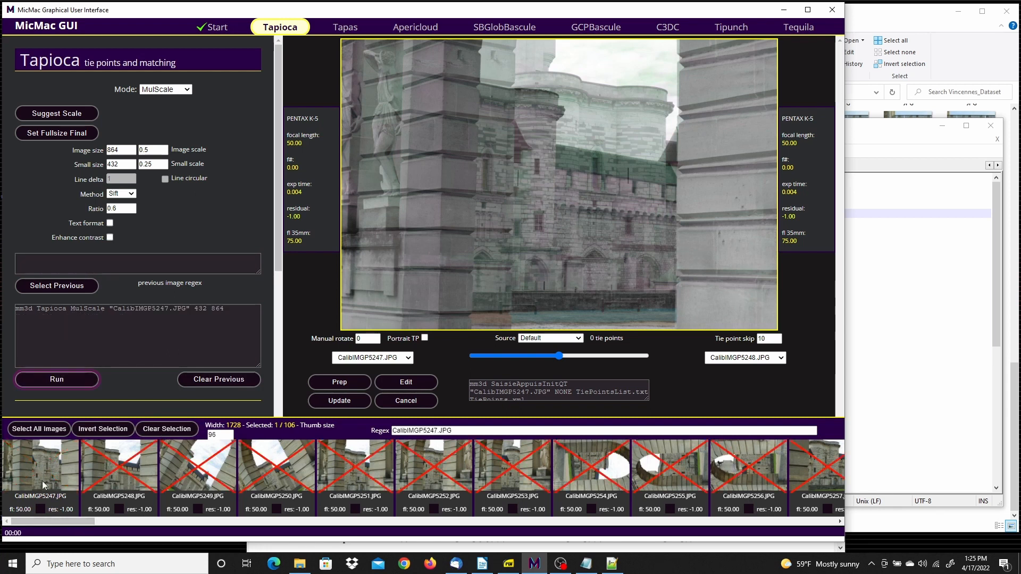
left_click_drag(75, 522, 118, 521)
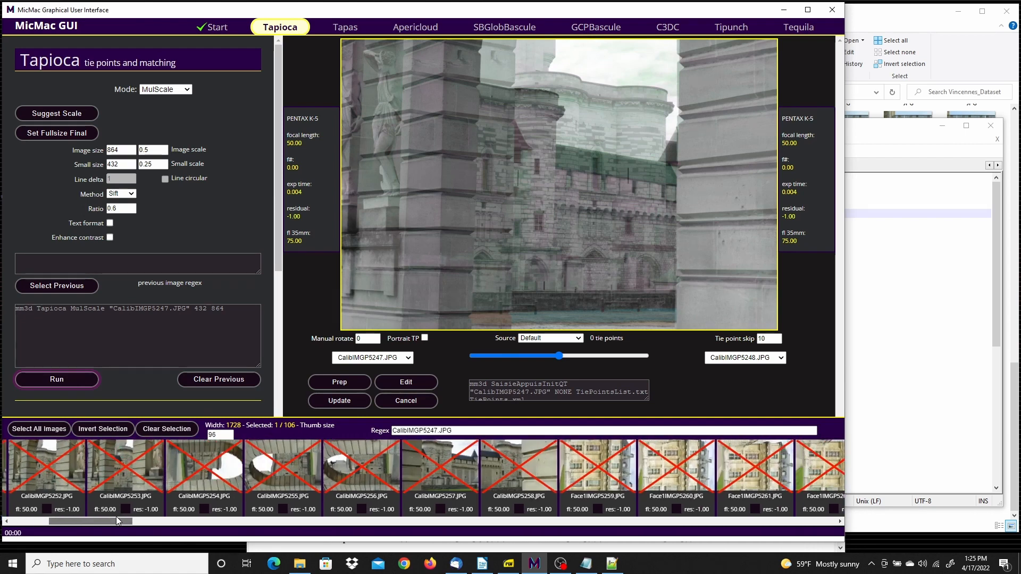
left_click(515, 466, "shift")
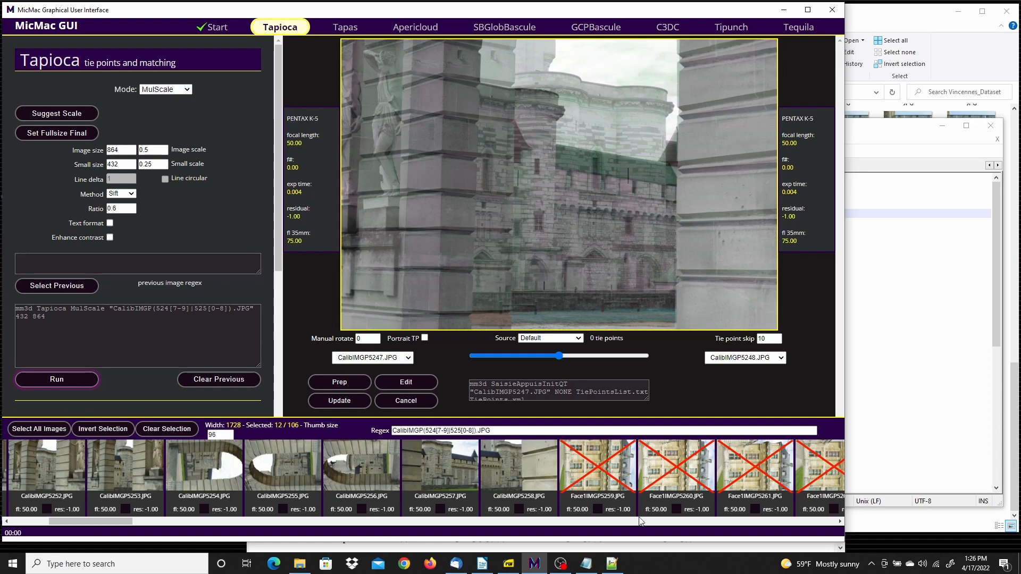
Run Tapioca on the selected calibration images in All mode with image size 1000, and close the run log when done
left_click(189, 90)
left_click(165, 101)
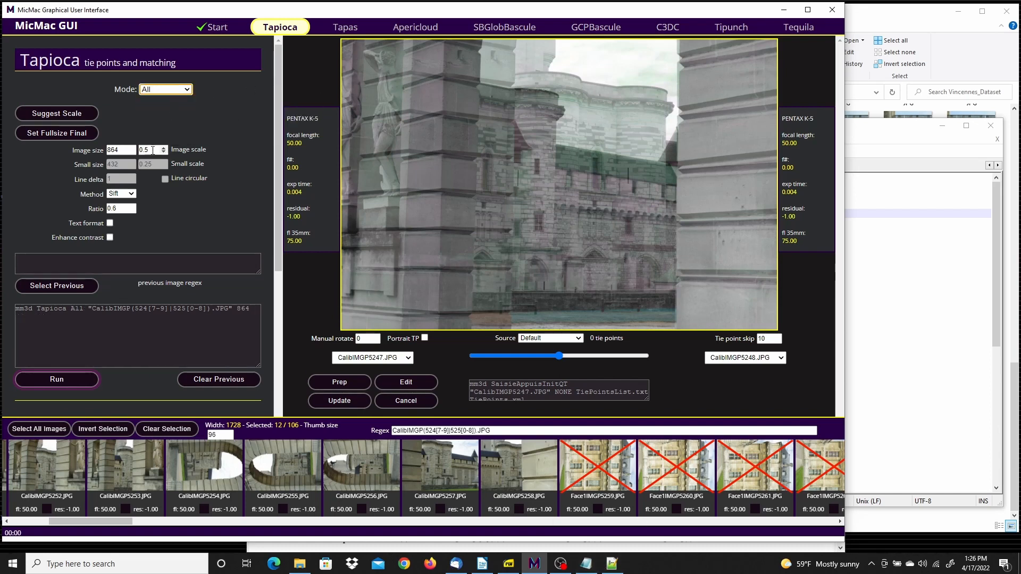
double_click(115, 150)
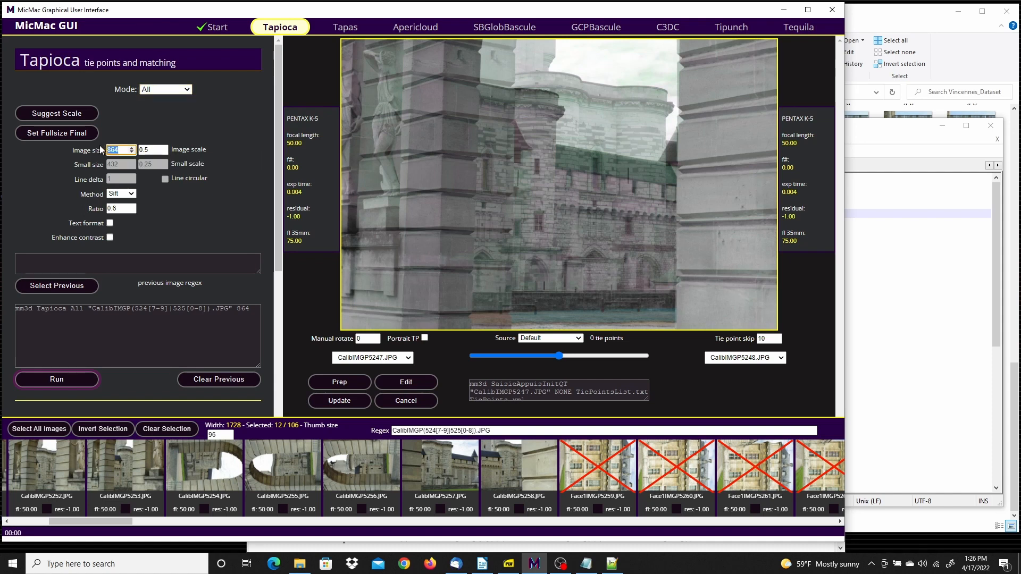
type("1000")
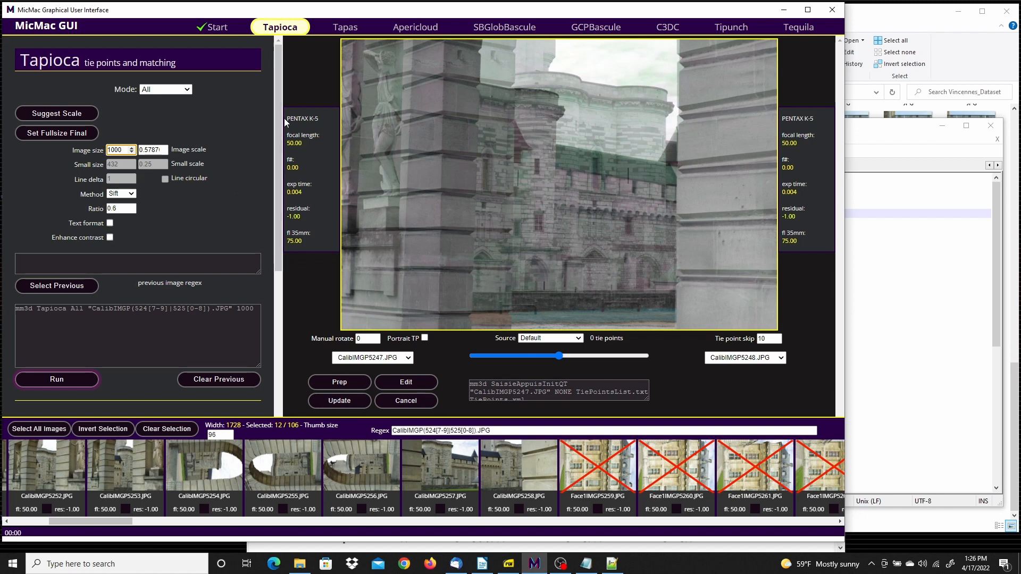
left_click_drag(274, 129, 276, 184)
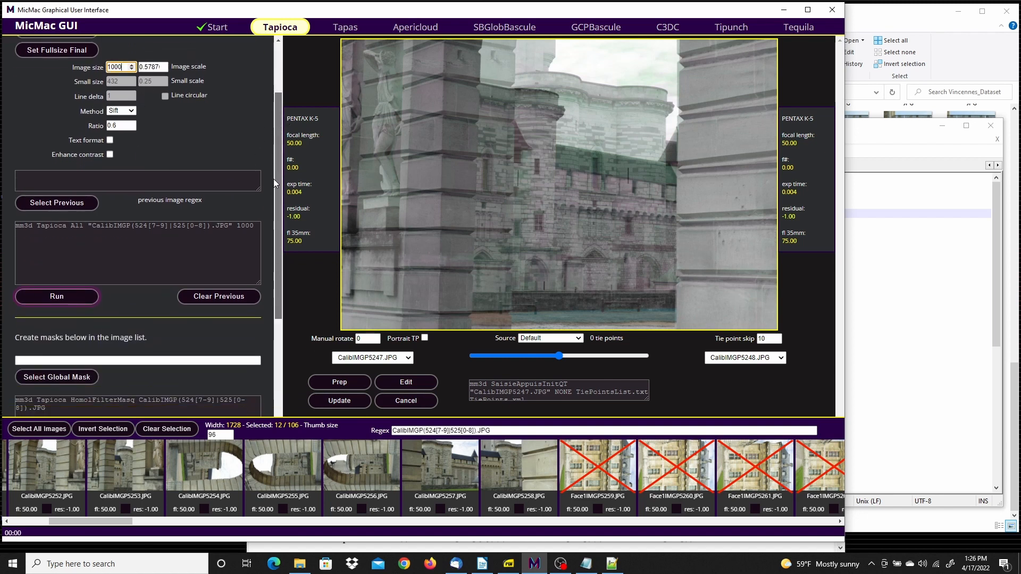
left_click(64, 296)
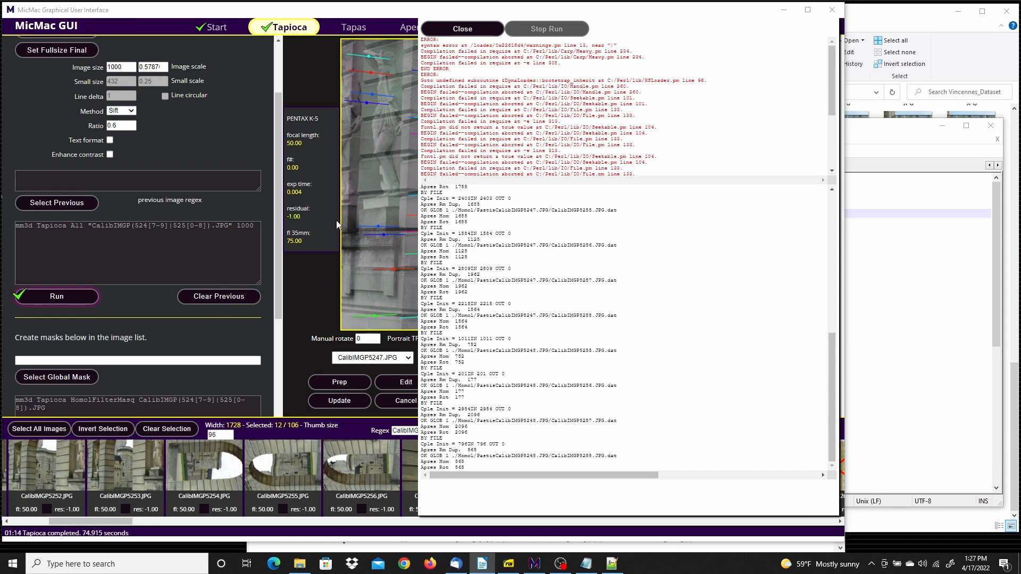
left_click(462, 31)
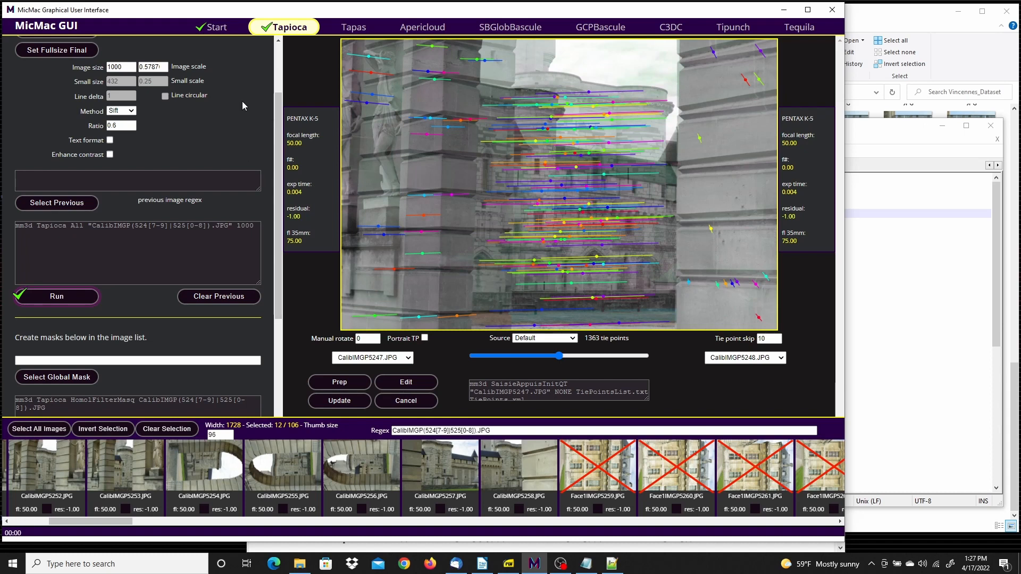
Open the project's micmacTemp folder from the Start setup and compare its image file names with the originals in Vincennes_Dataset
left_click(214, 28)
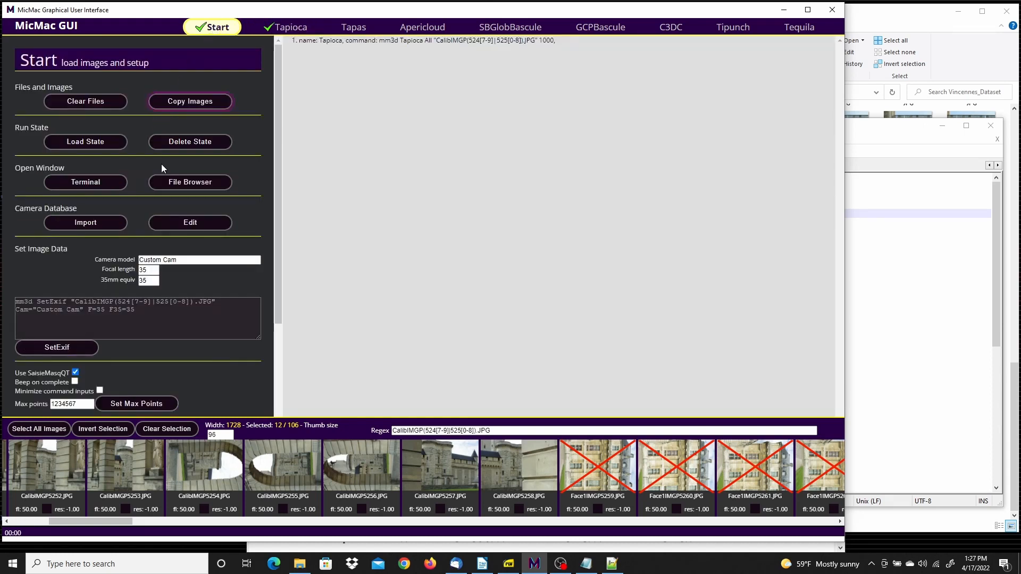
left_click(190, 183)
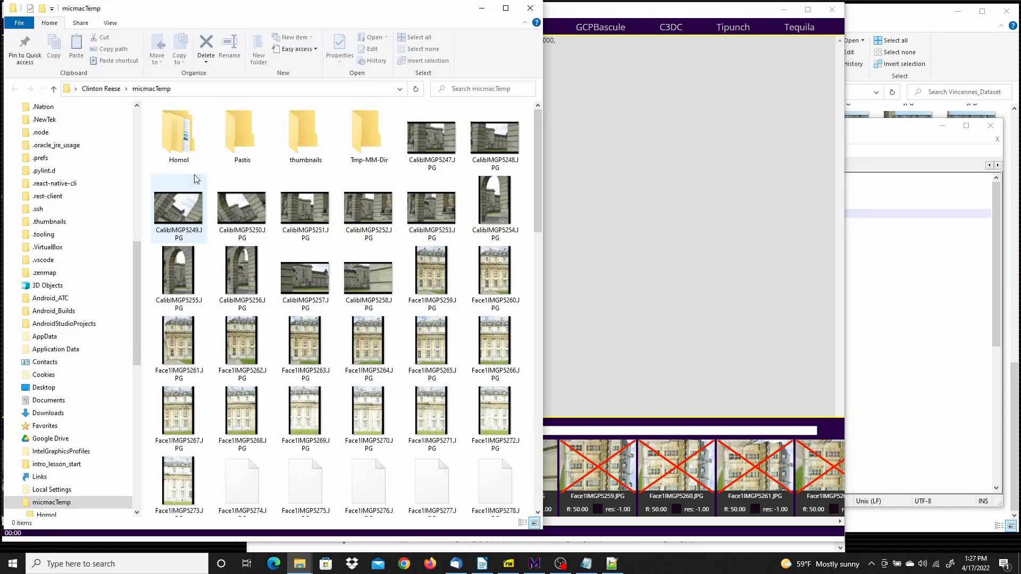
left_click_drag(275, 14, 406, 20)
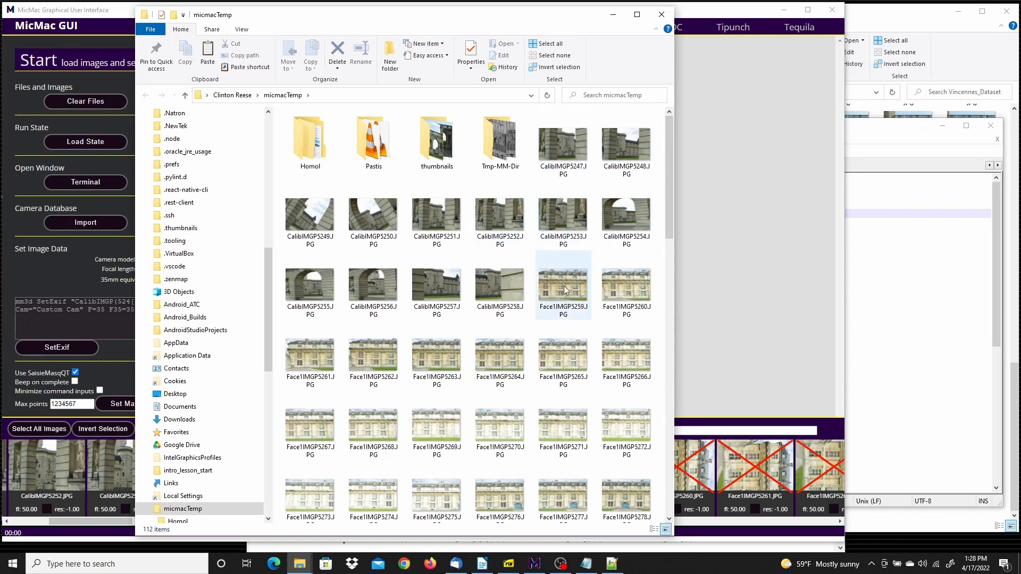
left_click(563, 154)
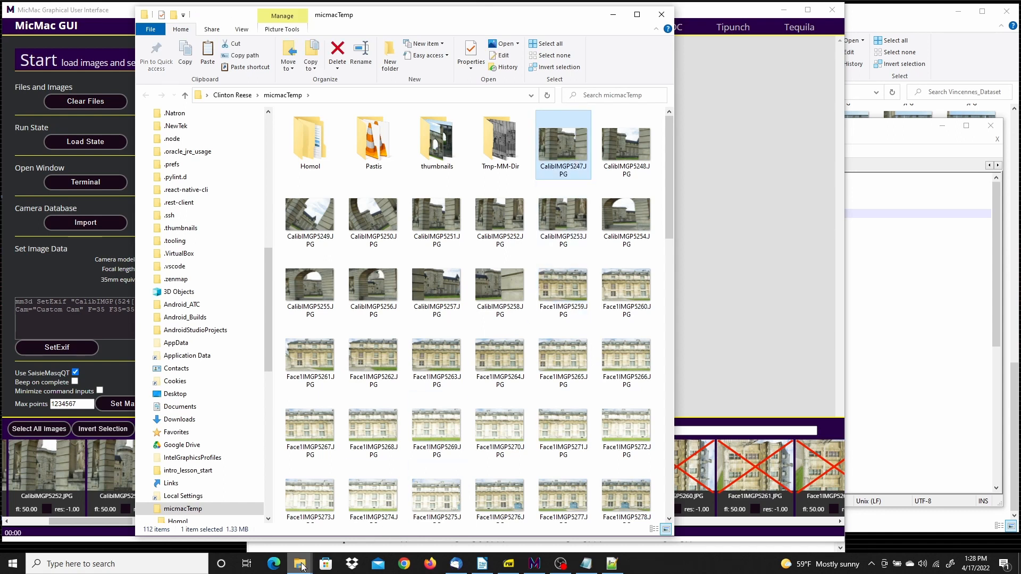
mouse_move(300, 566)
left_click(284, 506)
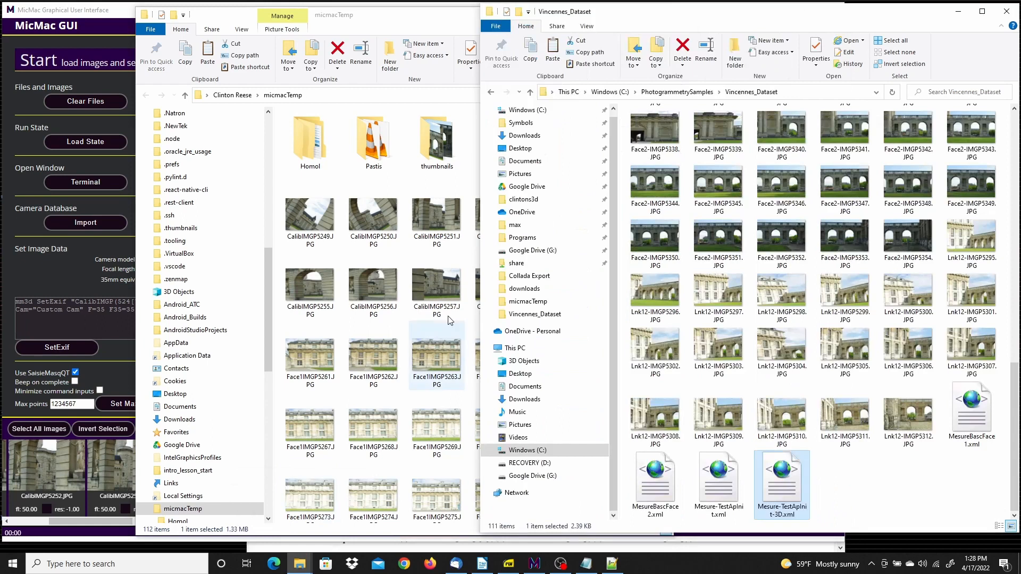
scroll(750, 176, "up", 10)
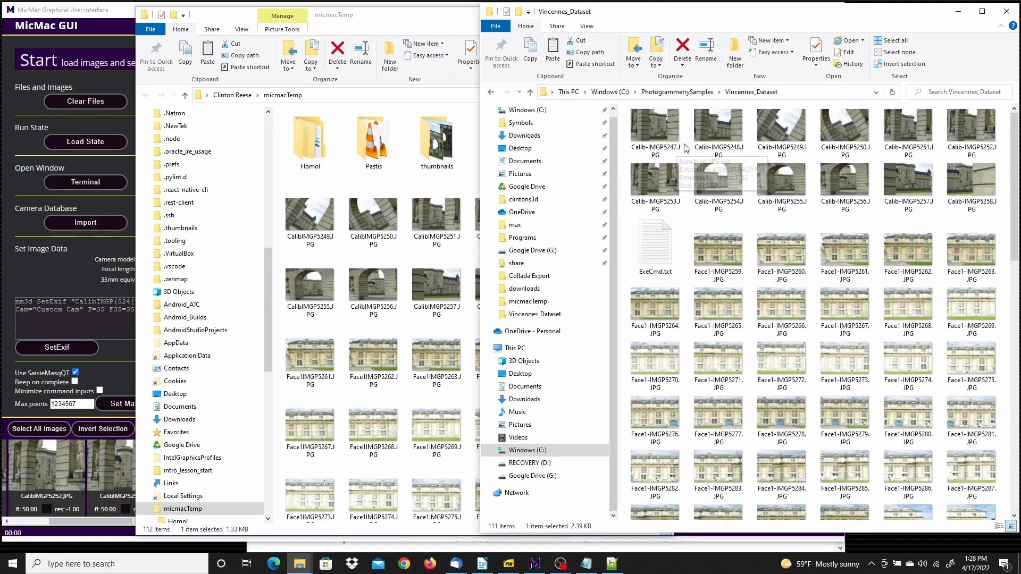
left_click(415, 24)
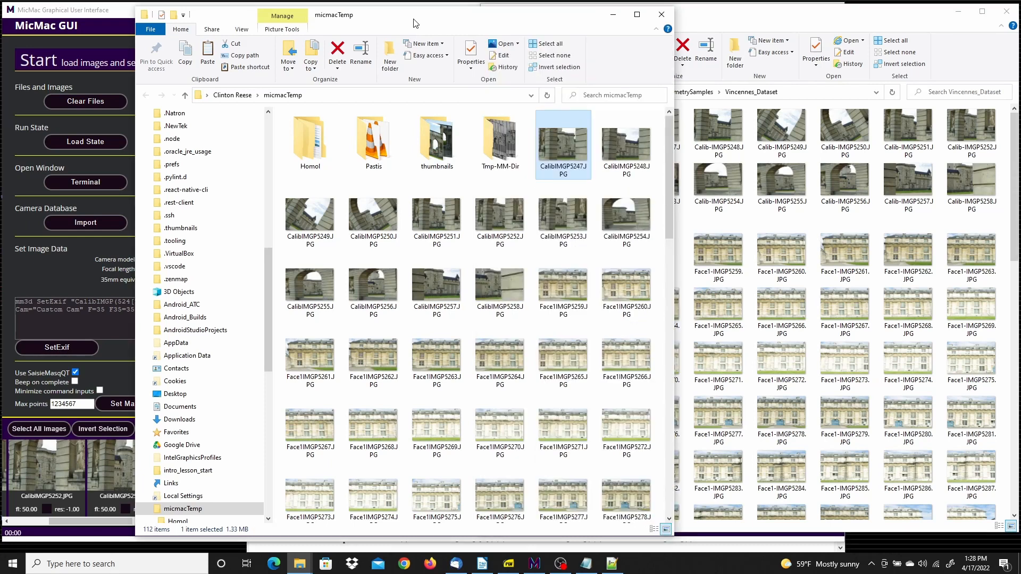
left_click(106, 14)
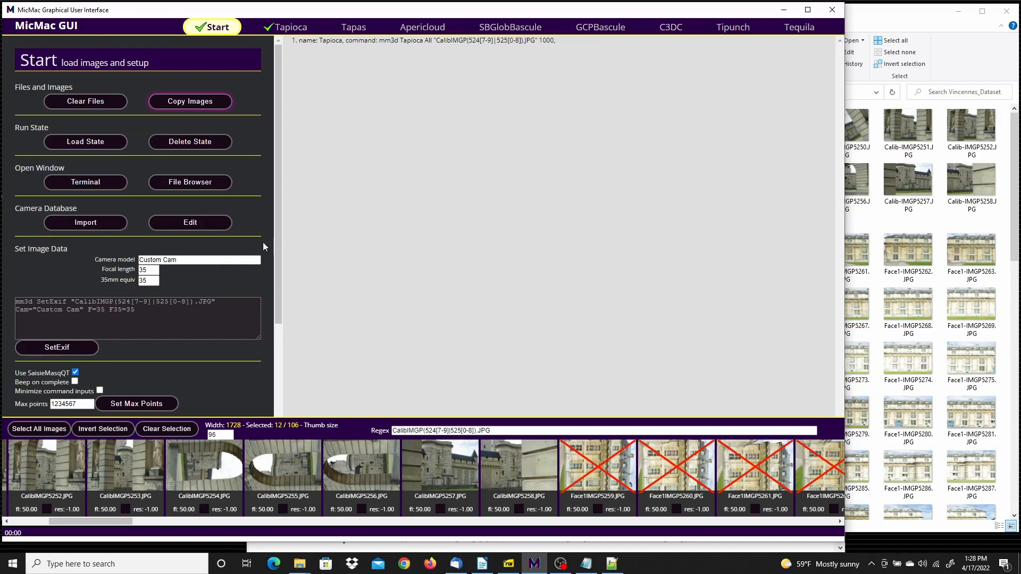
Back in the Tapioca stage, replace the image selection with Face1IMGP5259.JPG through Face1IMGP5293.JPG
left_click(285, 27)
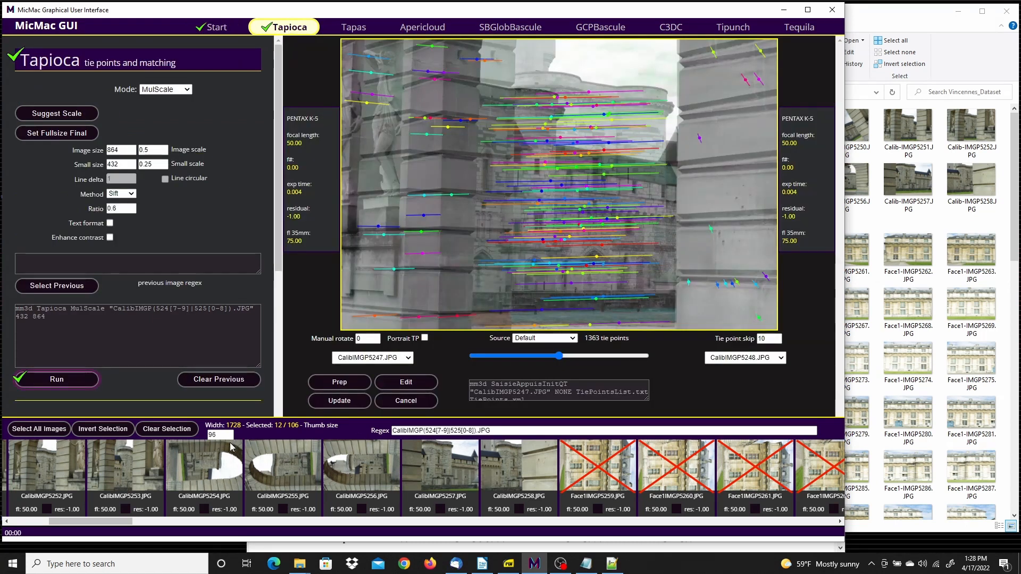
left_click(156, 430)
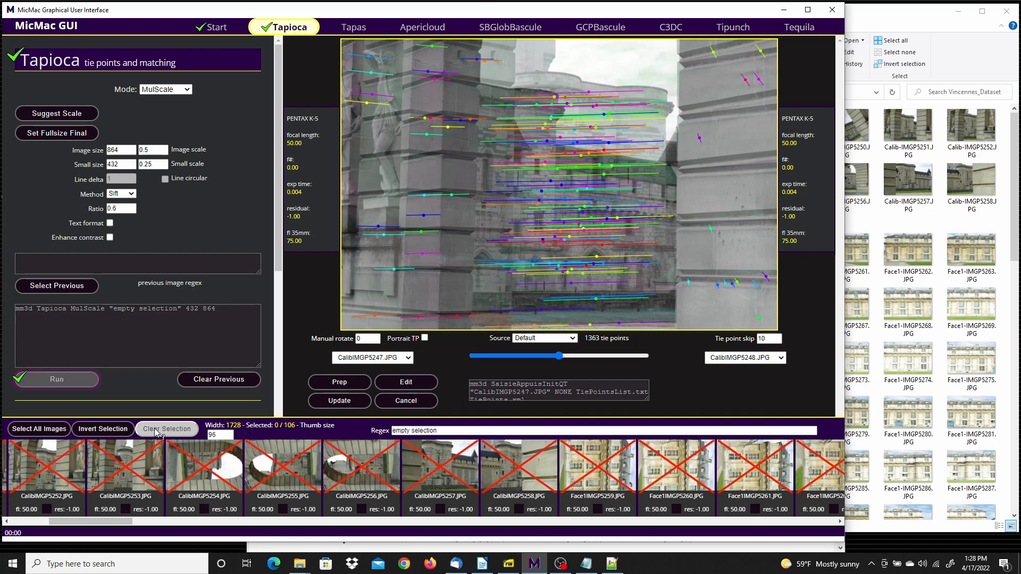
left_click(592, 470)
left_click_drag(128, 522, 391, 522)
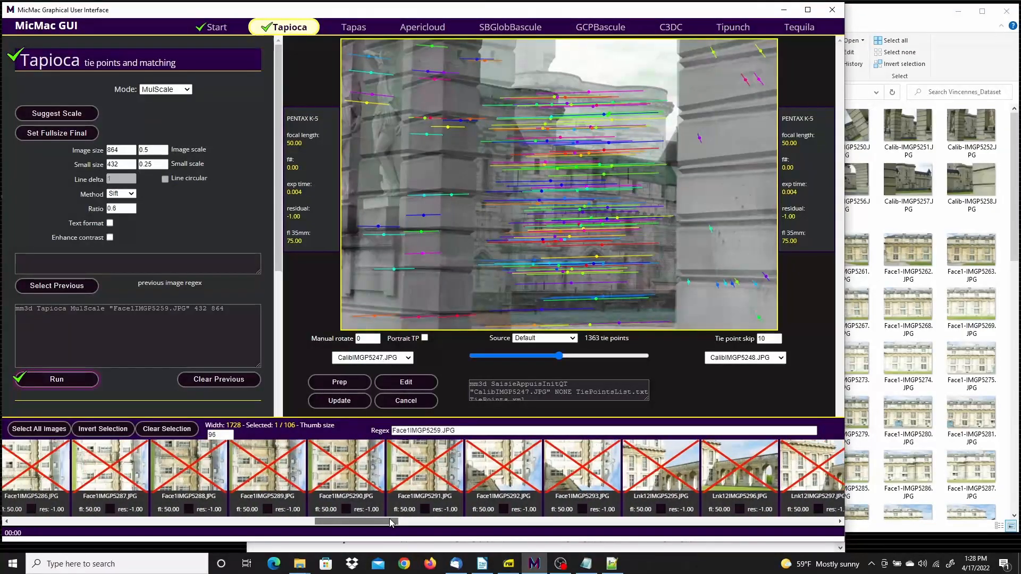
left_click(599, 471, "shift")
left_click_drag(401, 526, 169, 524)
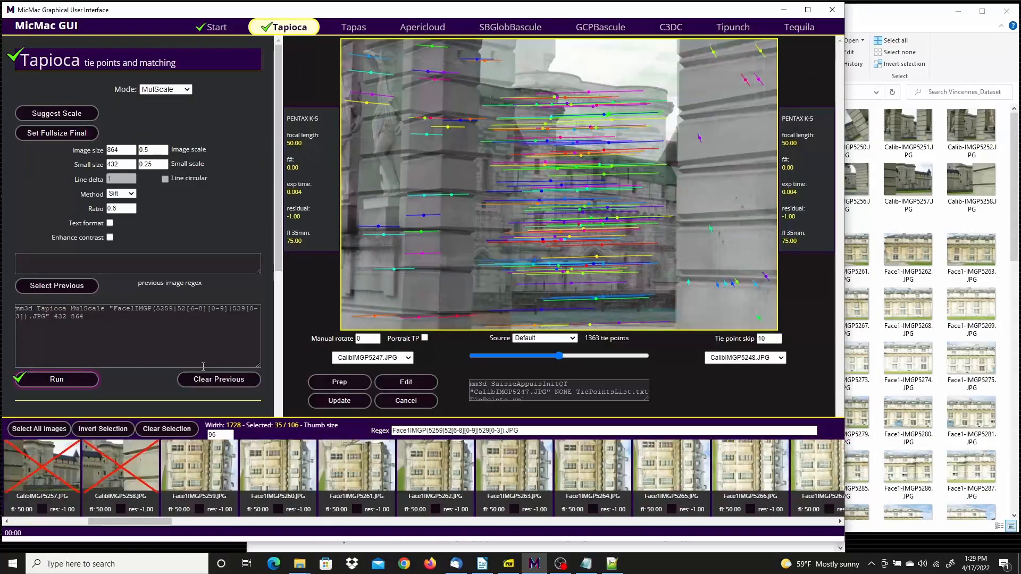
Run Tapioca on the selected Face1 images in Line mode with image size 1000 and line delta 5, and close the run log when done
left_click(187, 90)
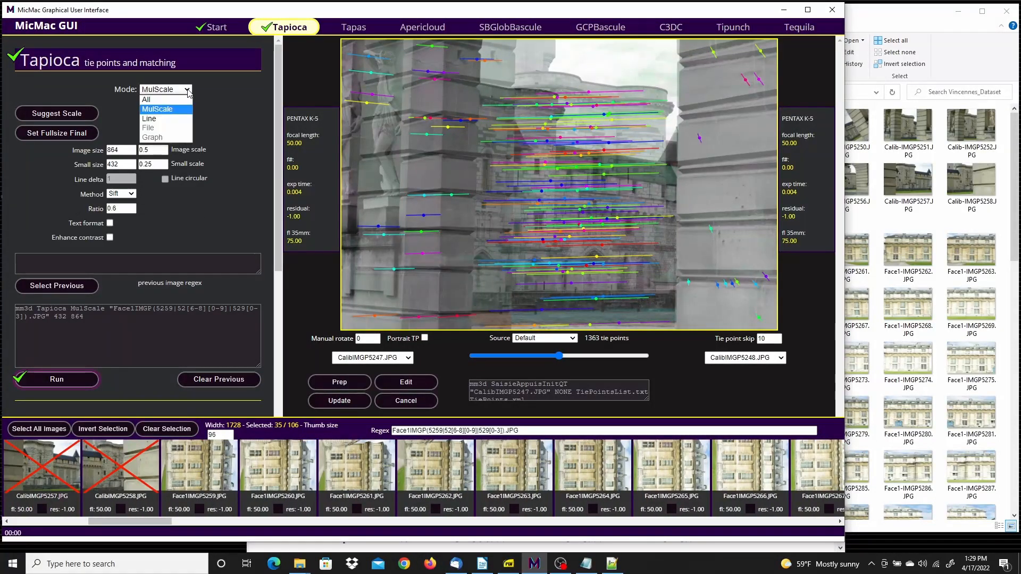
left_click(163, 119)
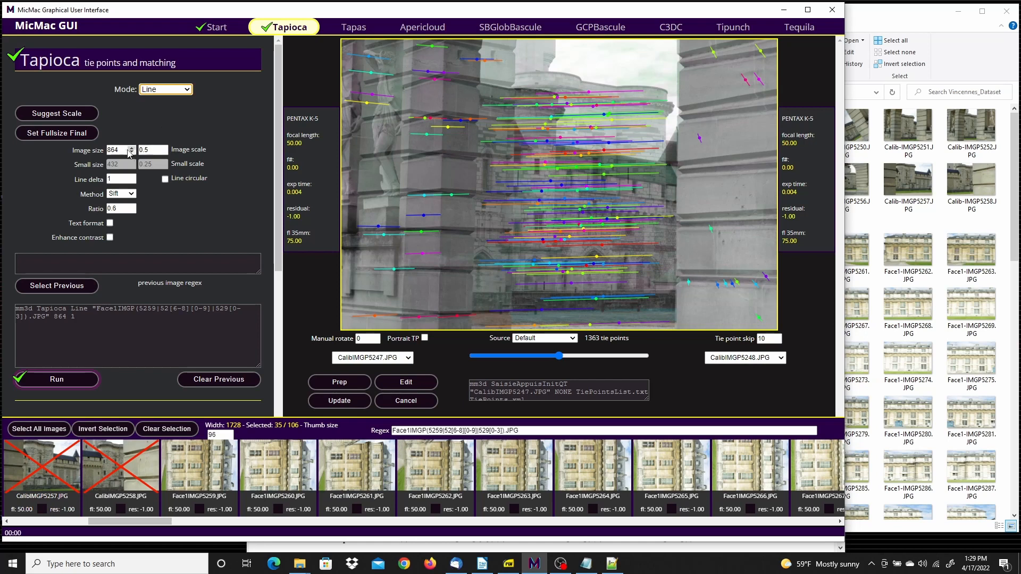
key("Tab")
type("1000")
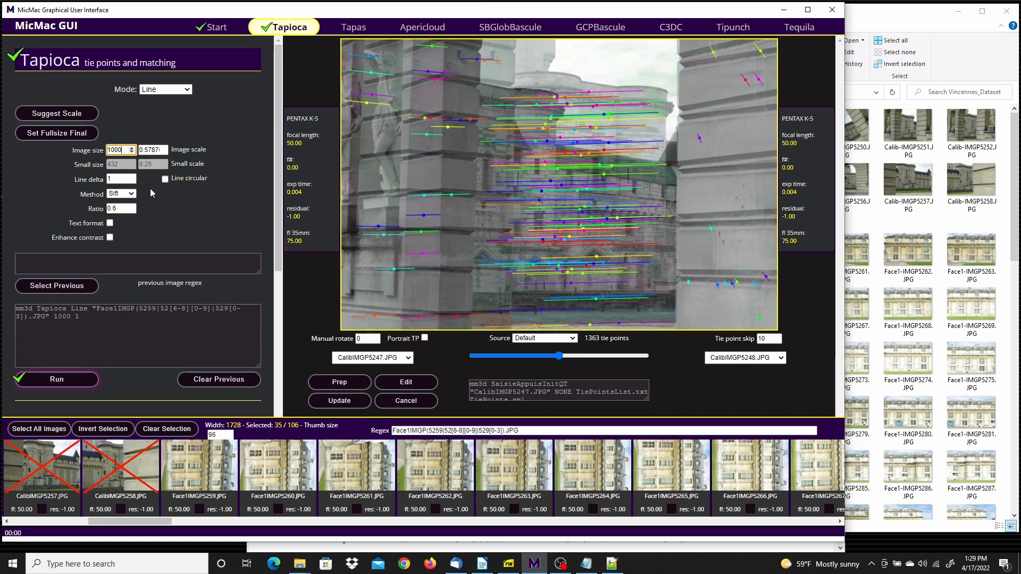
left_click(131, 178)
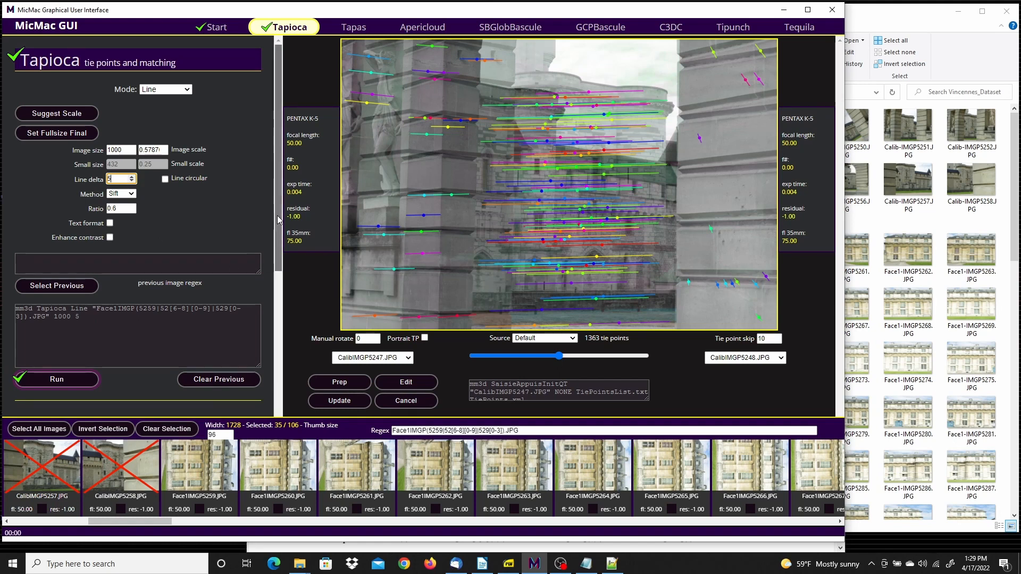
scroll(288, 296, "down", 3)
scroll(287, 307, "up", 2)
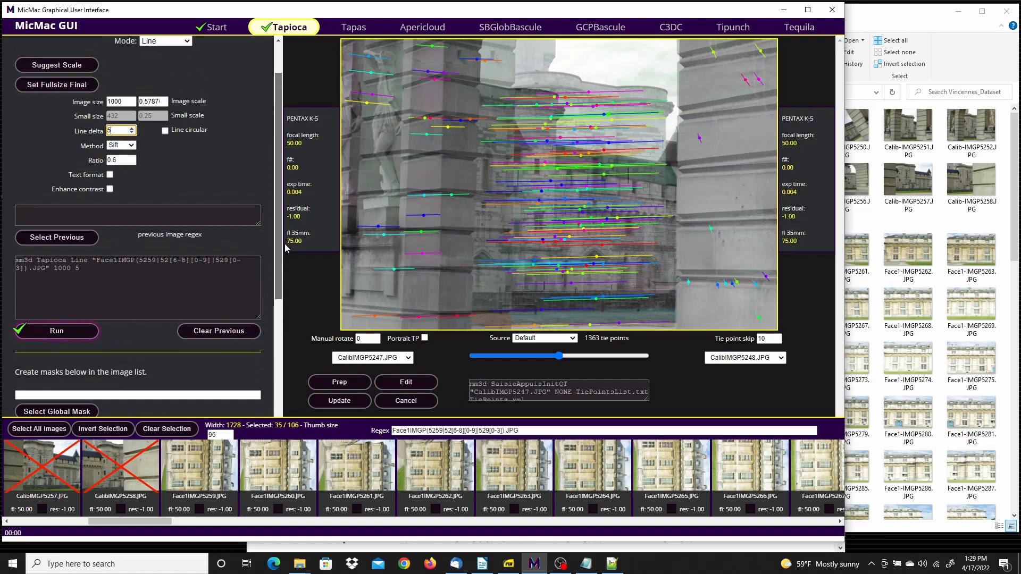
left_click(57, 330)
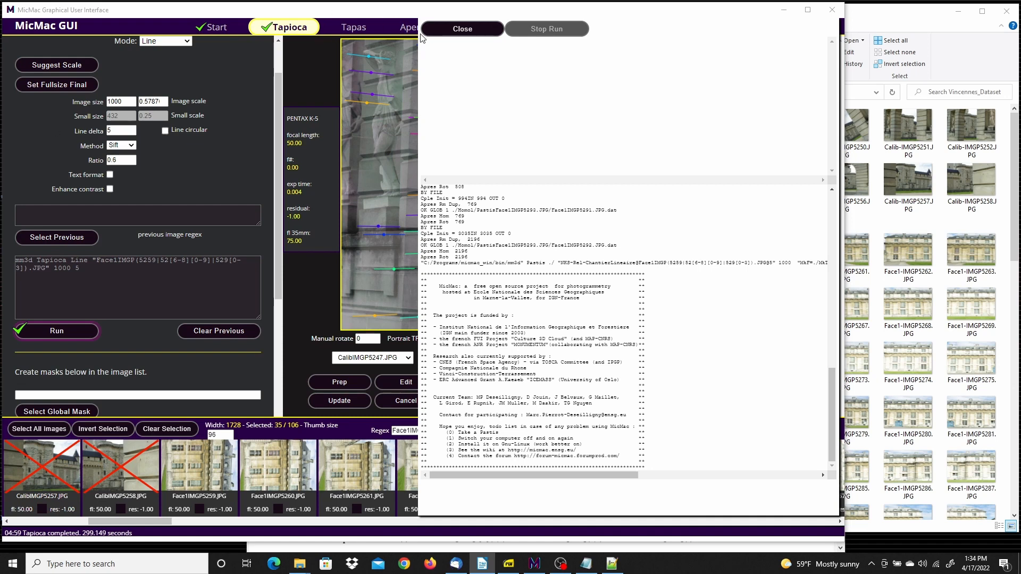
left_click(474, 29)
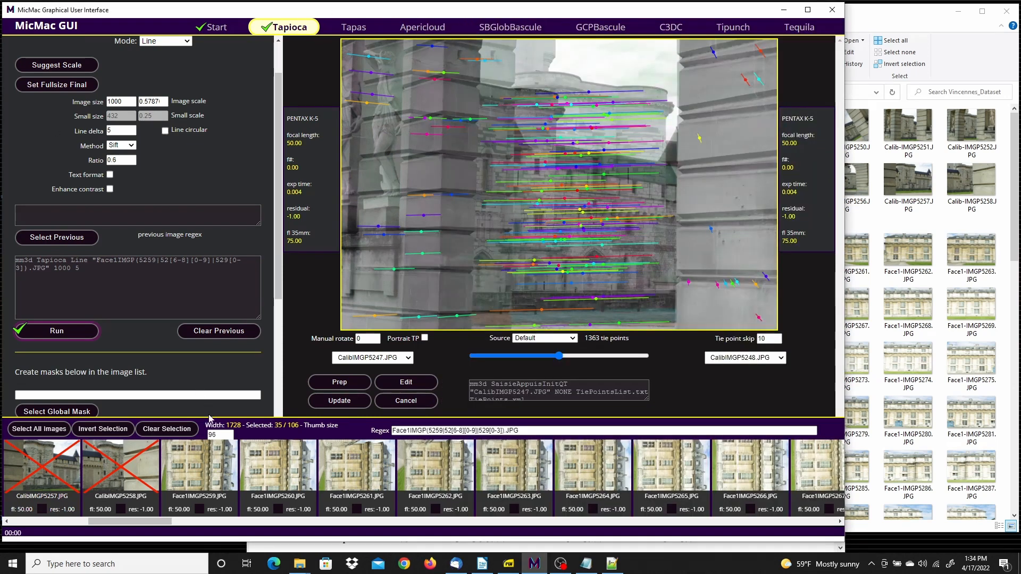
Replace the image selection with Face2IMGP5314.JPG through Face2IMGP5354.JPG
left_click(176, 430)
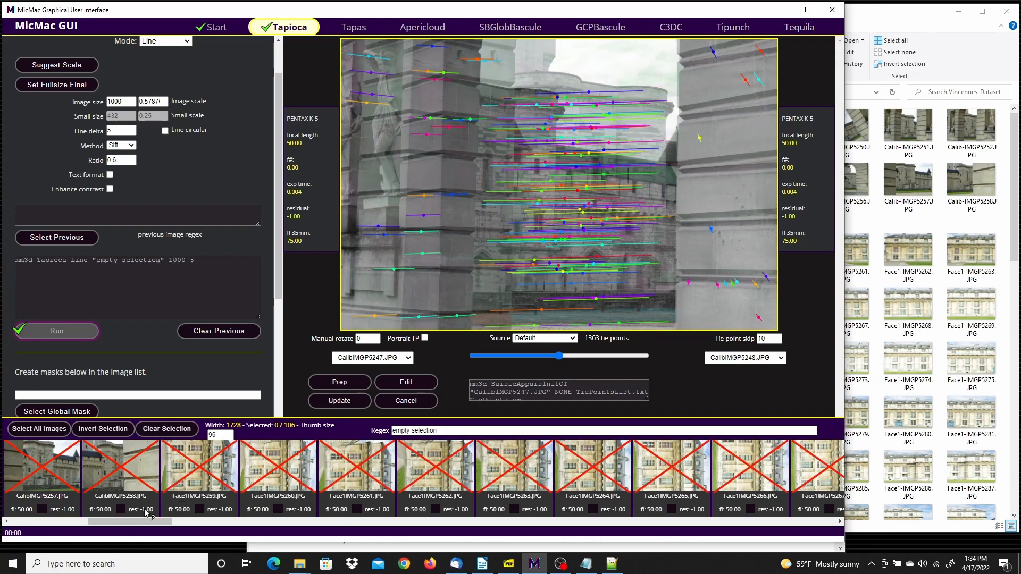
left_click_drag(128, 519, 512, 535)
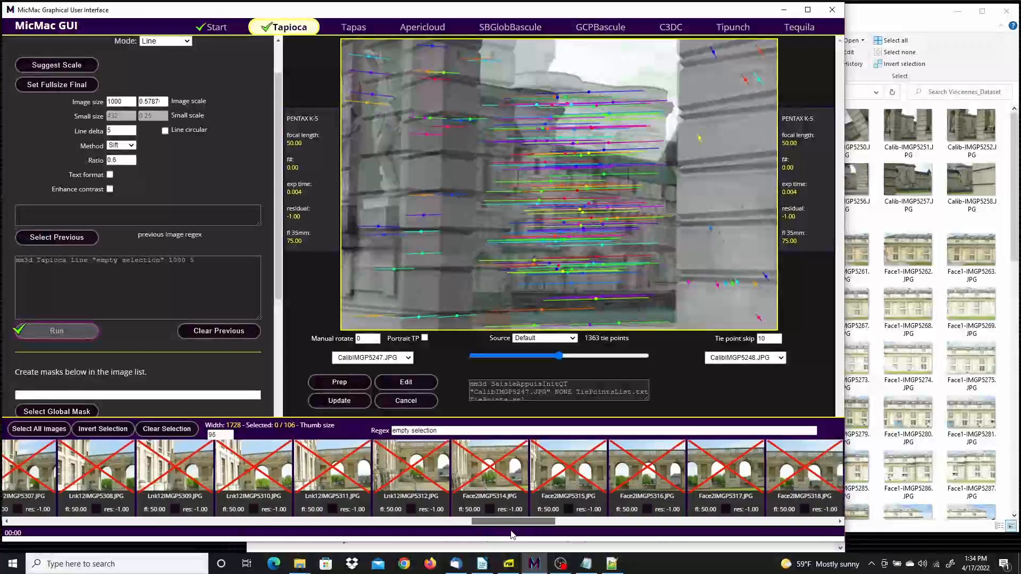
left_click(493, 473)
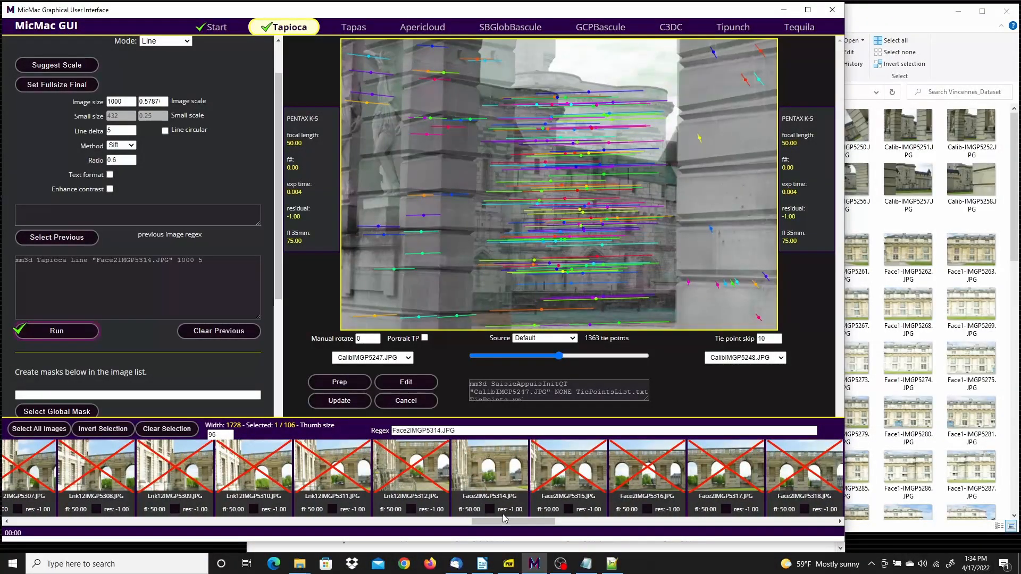
left_click_drag(541, 521, 824, 513)
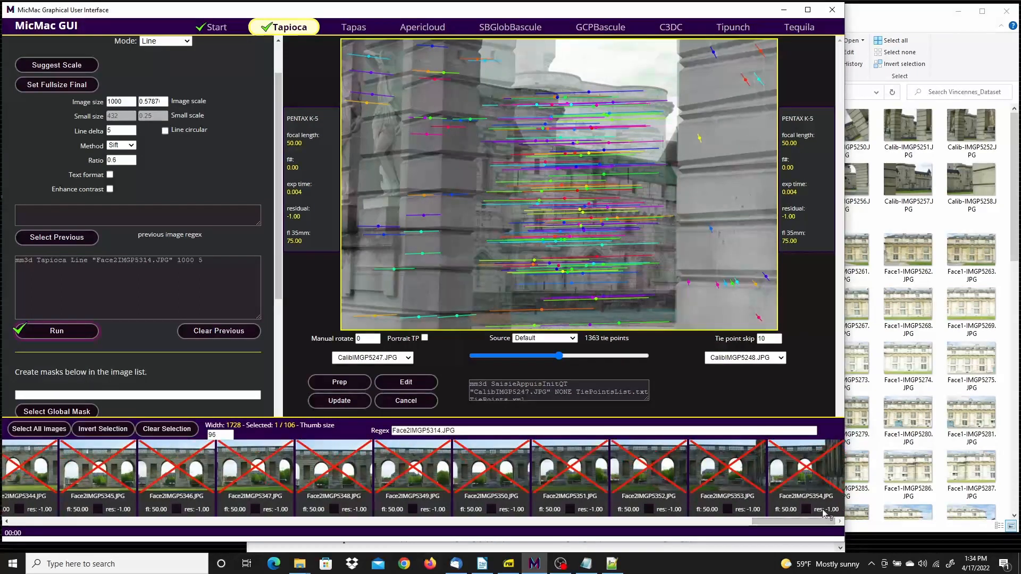
left_click(823, 471, "shift")
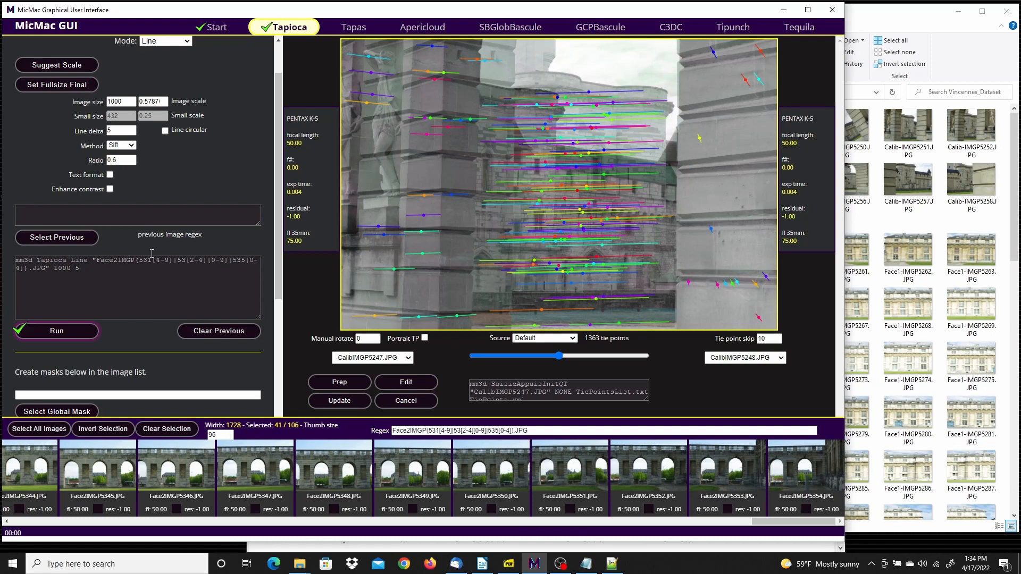
Run Tapioca on the selected Face2 images in Line mode with image size 1000 and line delta 5, and close the run log when done
scroll(159, 101, "up", 1)
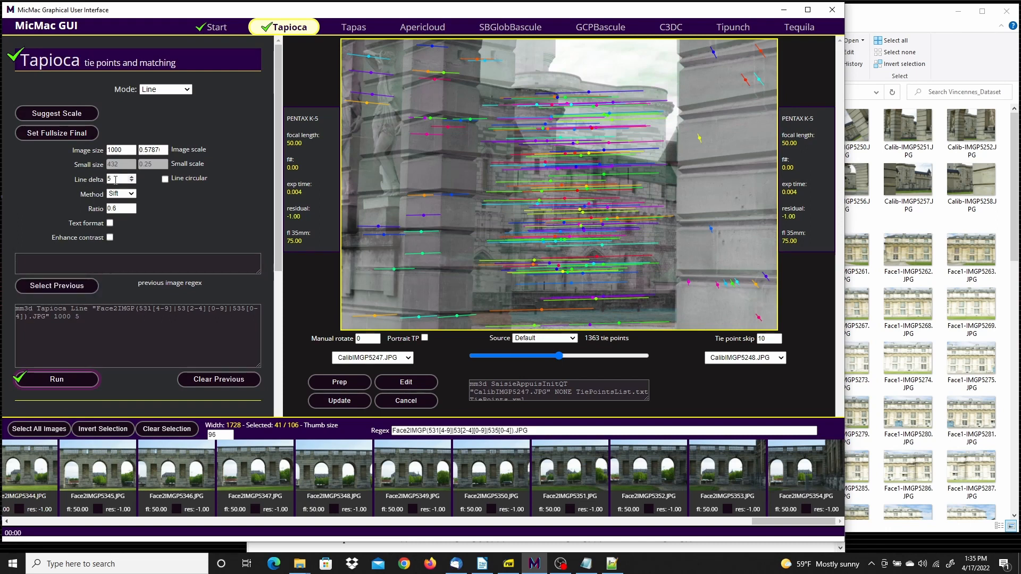
left_click(54, 376)
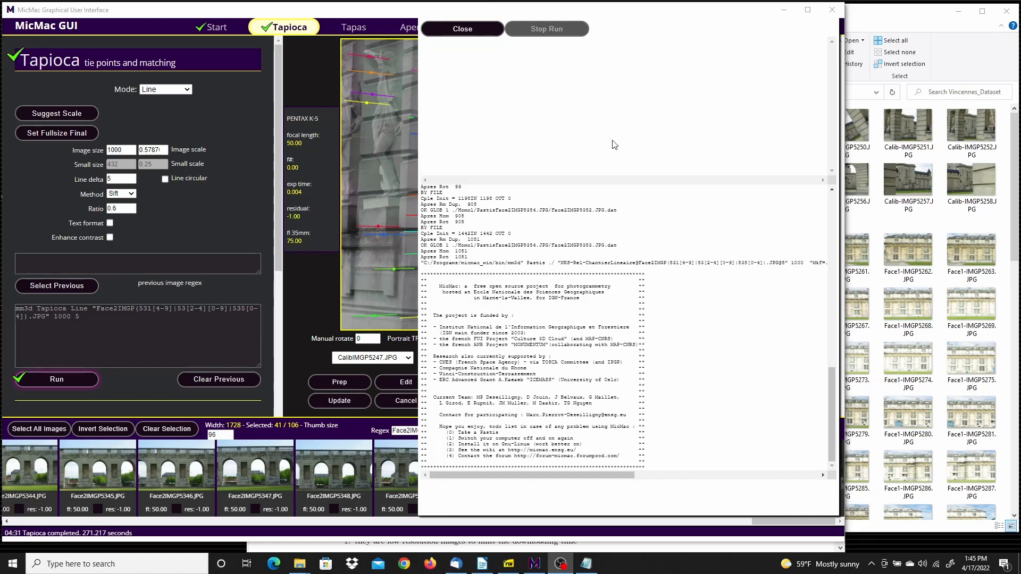
left_click(462, 29)
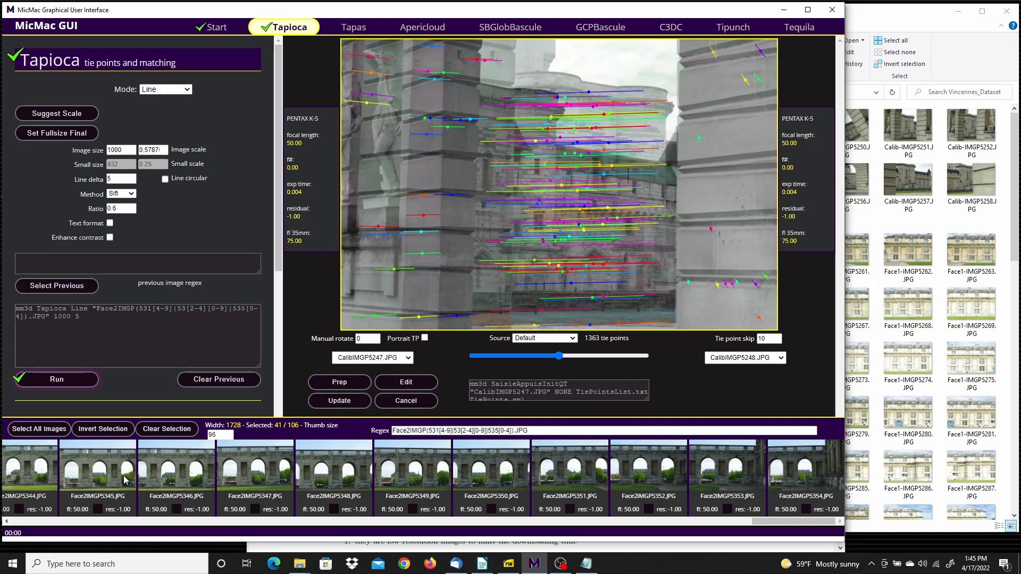
Replace the image selection with the linking images Lnk12IMGP5295.JPG through Lnk12IMGP5312.JPG
left_click(155, 430)
left_click_drag(818, 521, 509, 528)
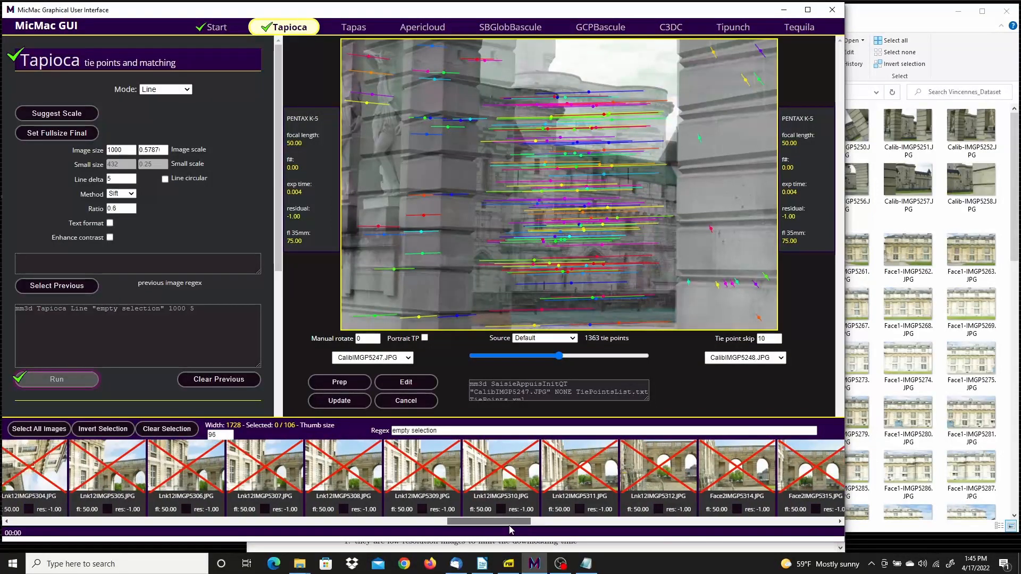
left_click(654, 472)
left_click_drag(466, 524, 355, 524)
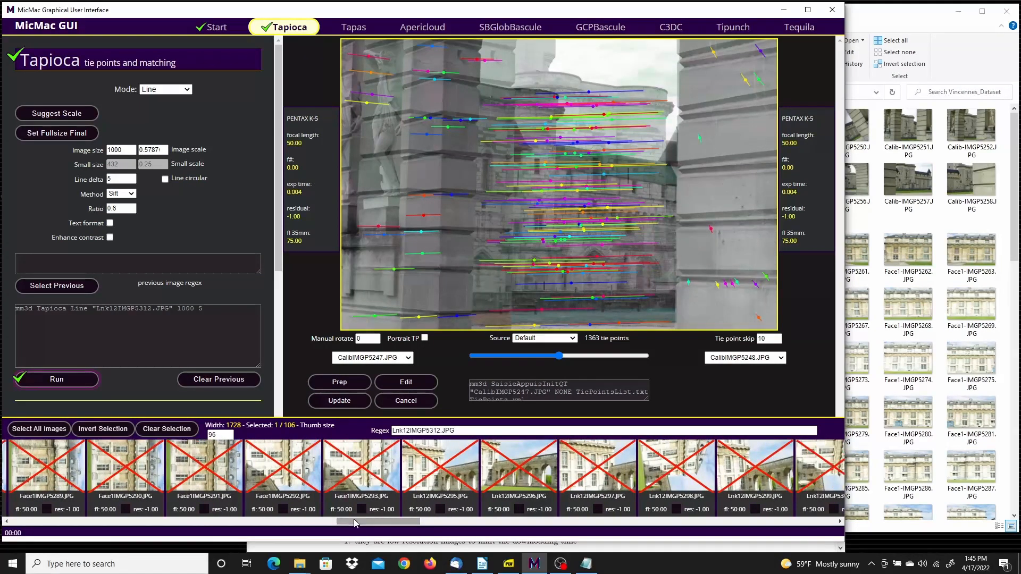
left_click(432, 470, "shift")
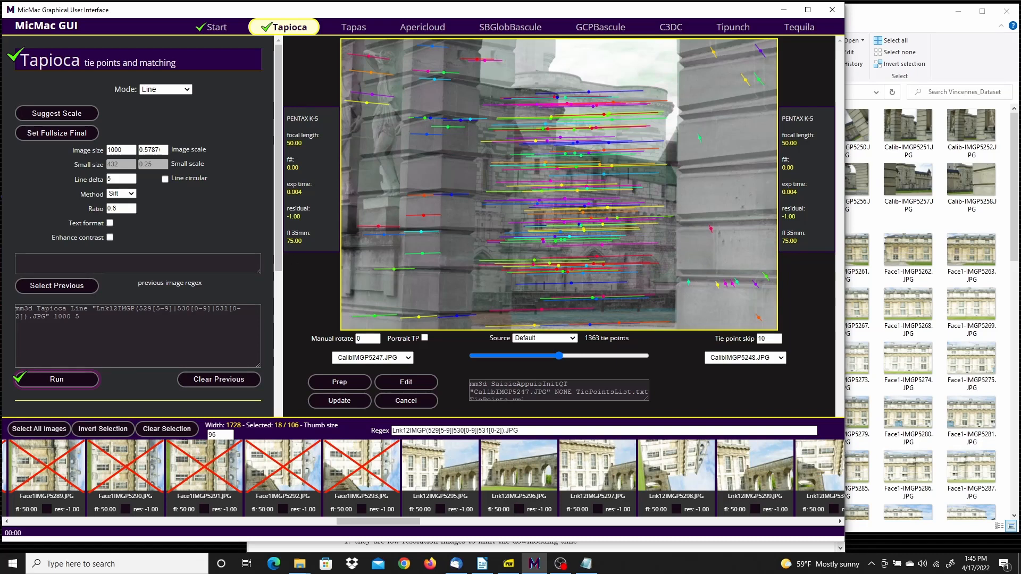
Add the last four Face1 images, Face1IMGP5290.JPG through Face1IMGP5293.JPG, to the selection
key("alt+Tab")
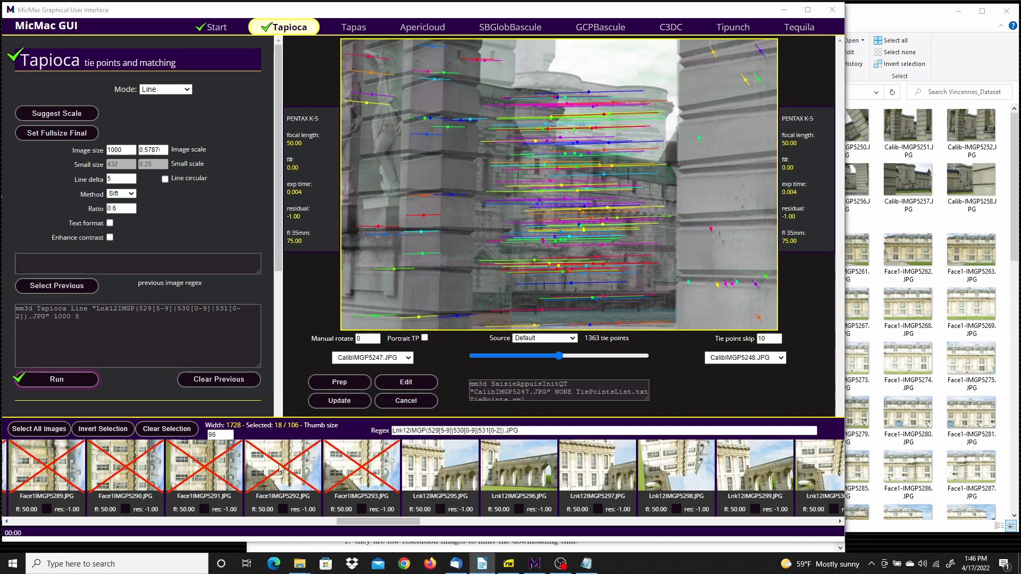
left_click(137, 474)
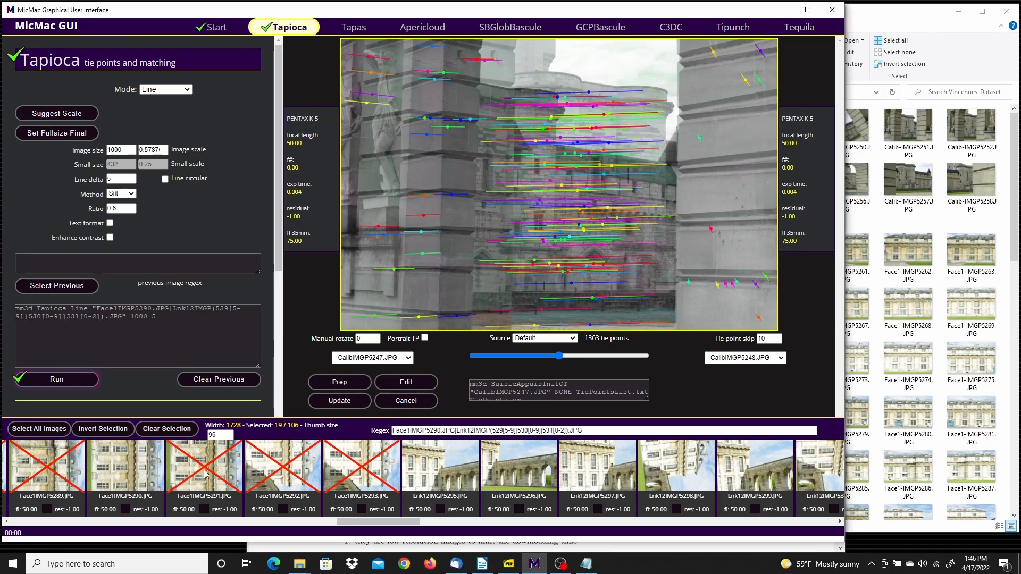
left_click(207, 474)
left_click(294, 471)
left_click(343, 467)
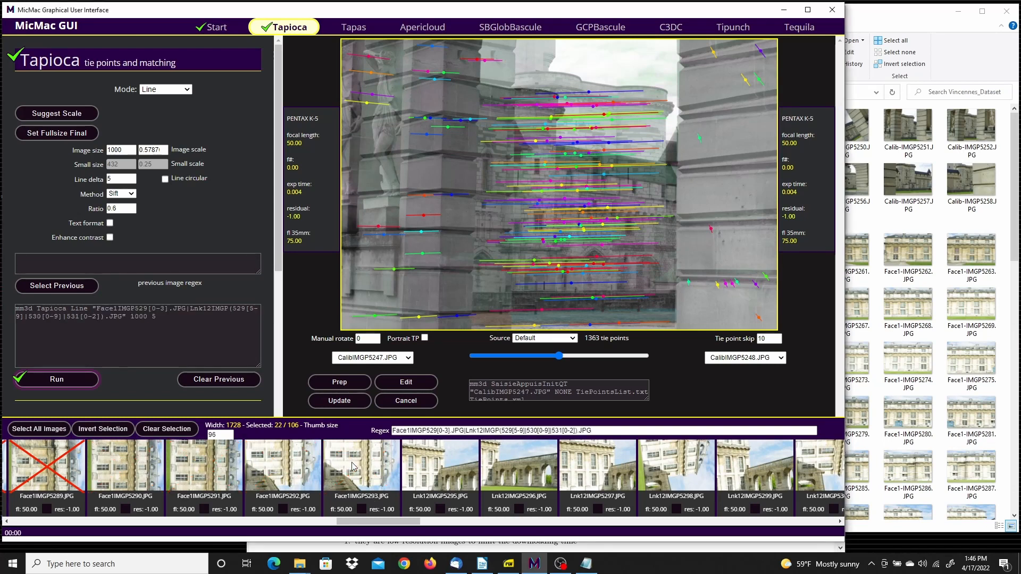
Add the first six Face2 images, Face2IMGP5314.JPG through Face2IMGP5319.JPG, to the selection
left_click_drag(385, 522, 533, 510)
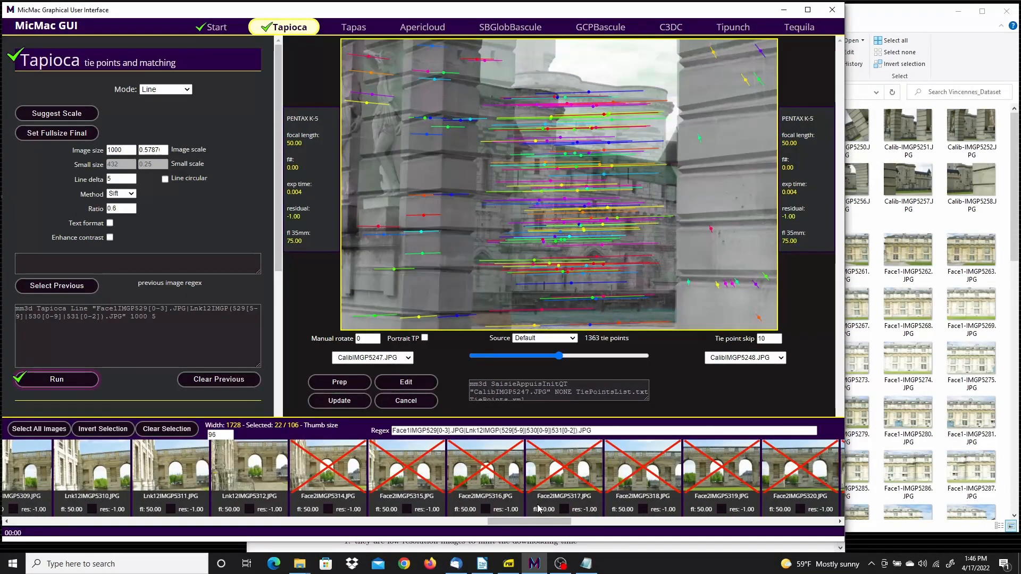
left_click(727, 471)
left_click(642, 470)
left_click(562, 472)
left_click(487, 473)
left_click(407, 472)
left_click(334, 470)
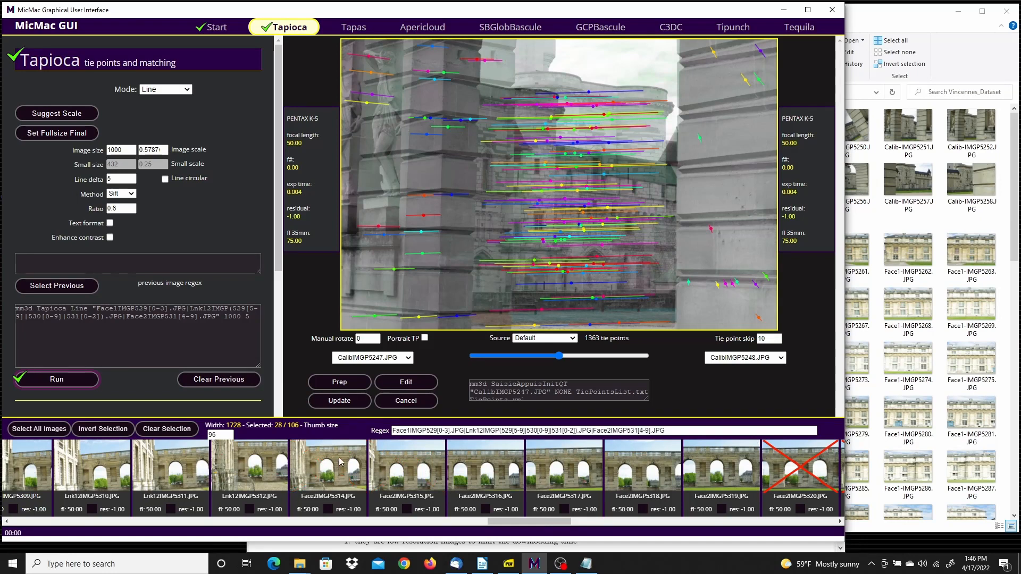
Run Tapioca on the selected linking images in All mode with image size 1000, and close the run log when done
left_click(187, 90)
left_click(158, 100)
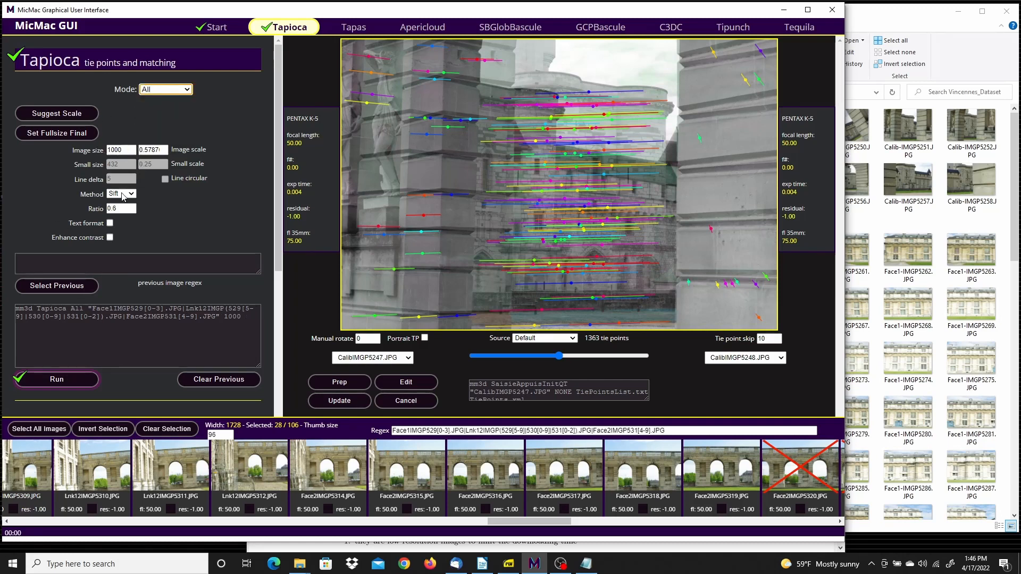
left_click(73, 381)
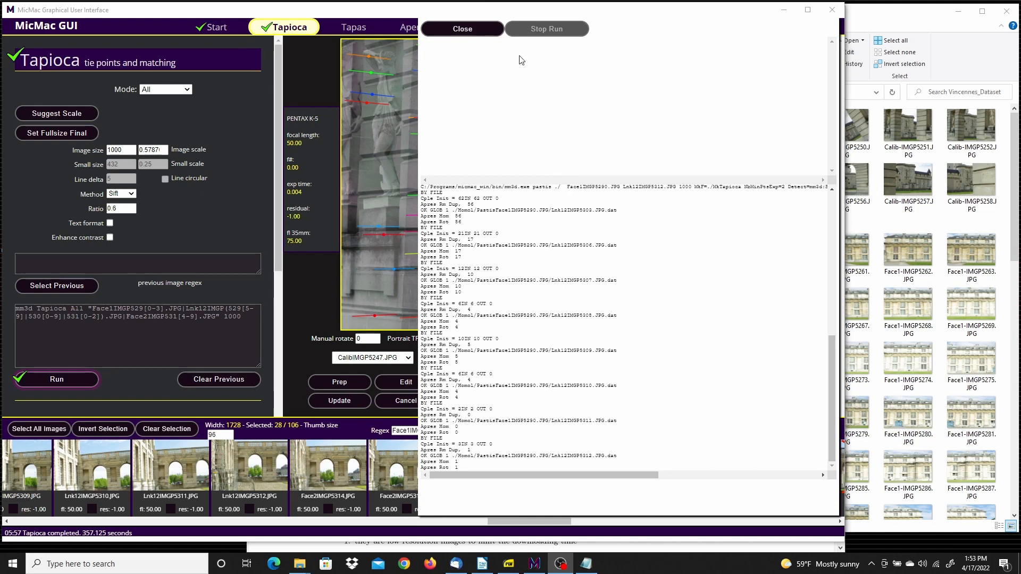
left_click(486, 28)
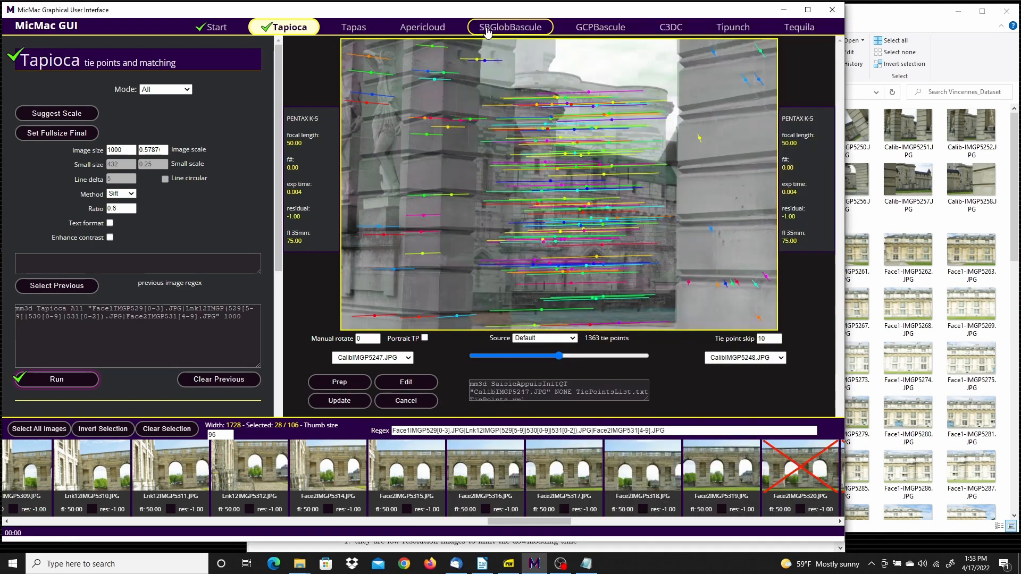
Go to the Tapas stage and set the camera calculation mode to RadialStd
left_click(351, 28)
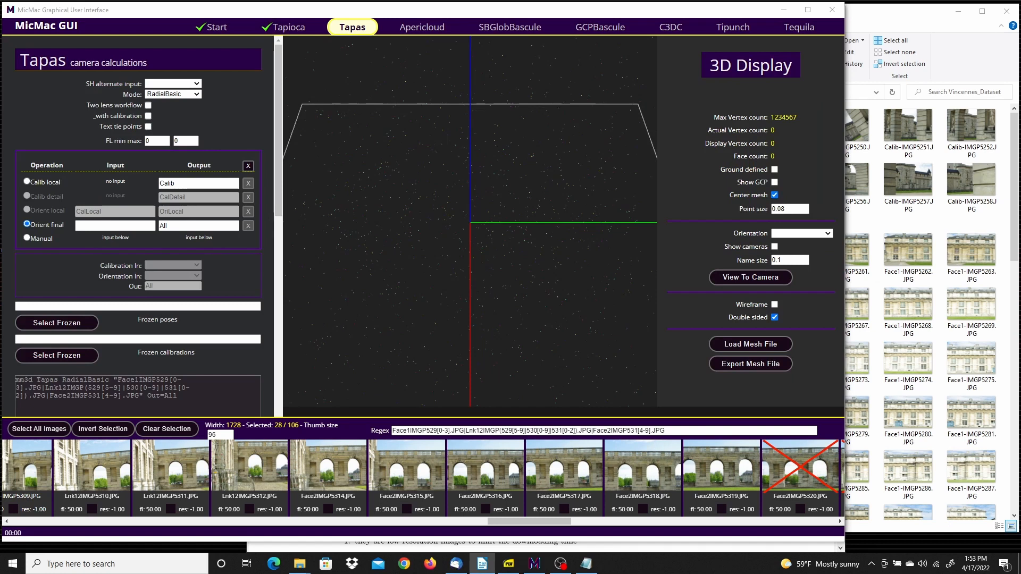
left_click(196, 95)
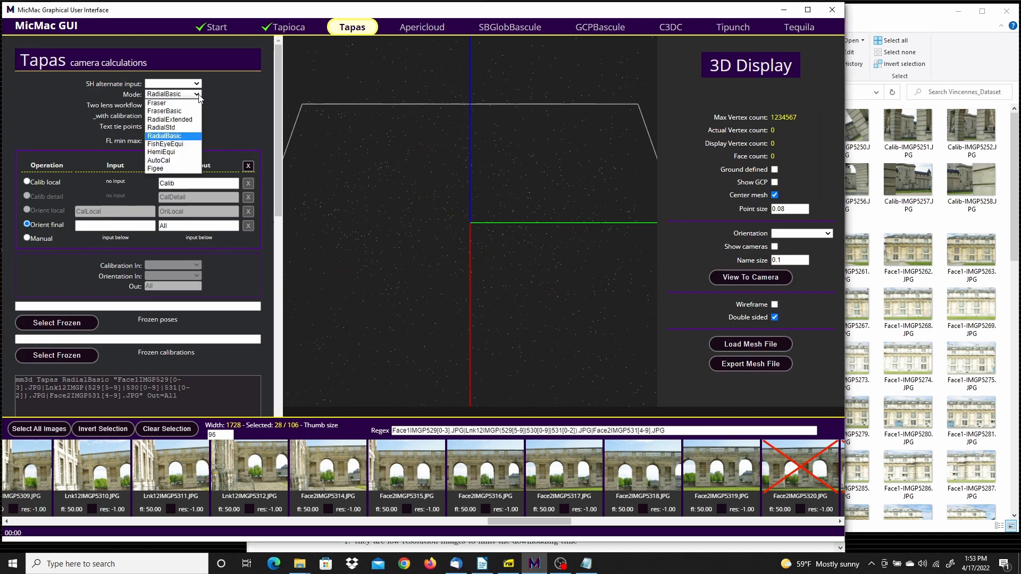
left_click(174, 128)
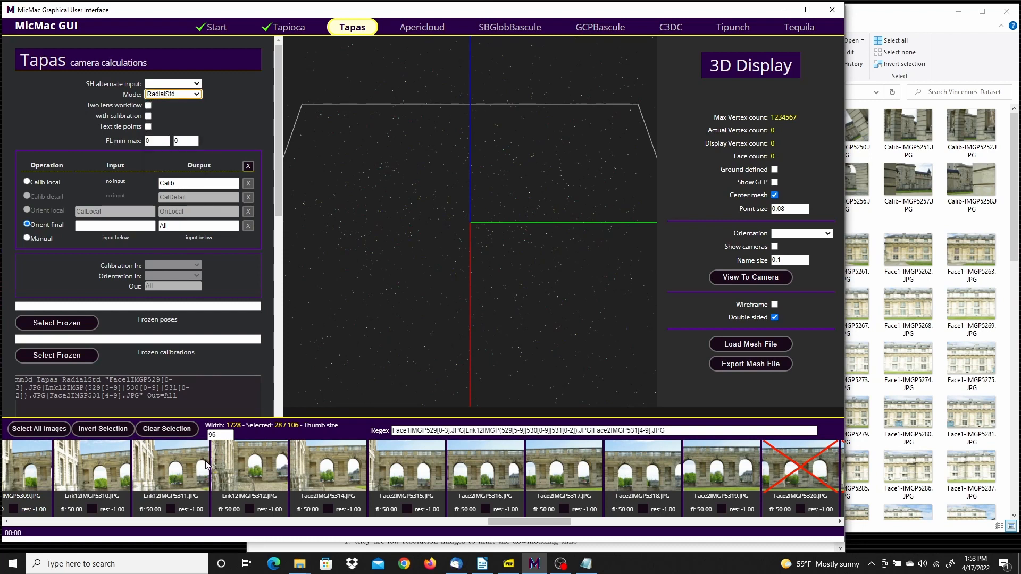
Replace the image selection with the calibration images CalibIMGP5247.JPG through CalibIMGP5258.JPG
left_click(169, 429)
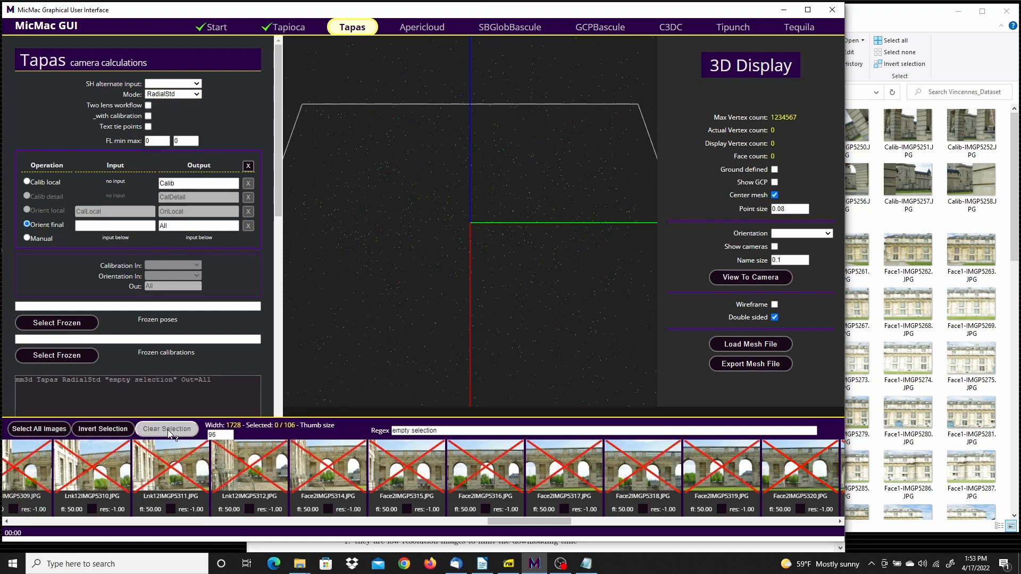
scroll(477, 525, "up", 1)
left_click_drag(478, 522, 16, 517)
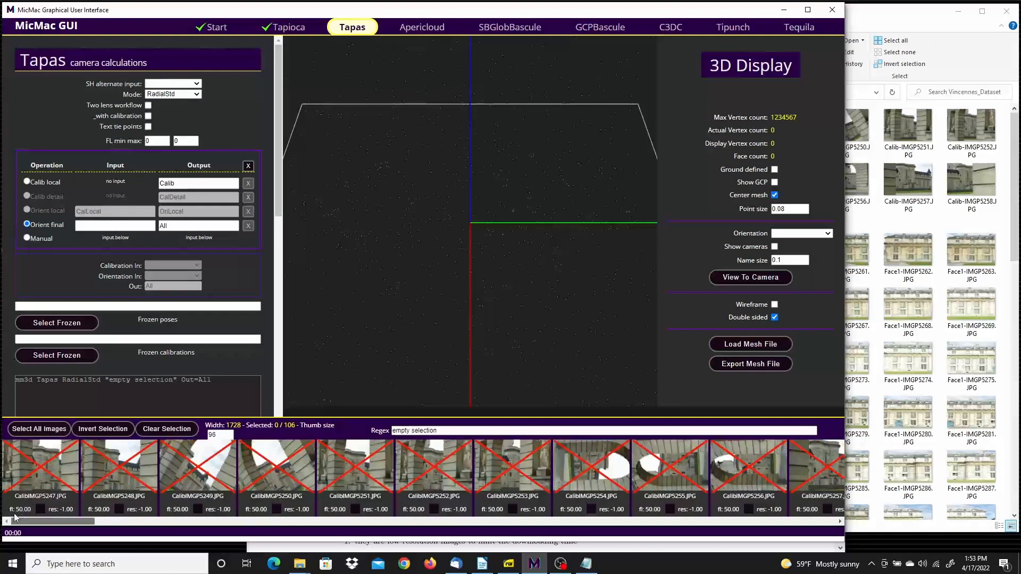
left_click(34, 471)
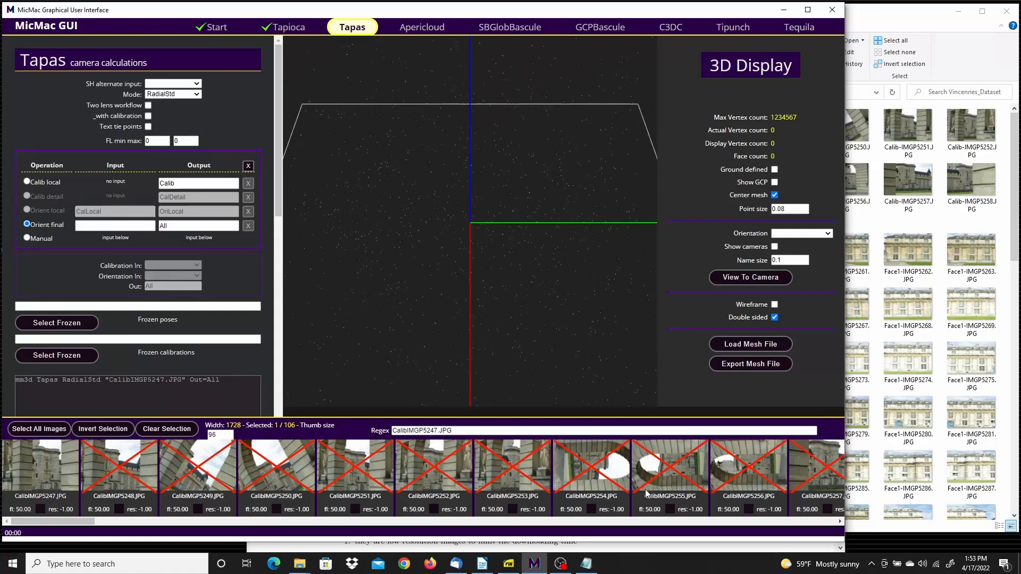
left_click_drag(78, 521, 103, 521)
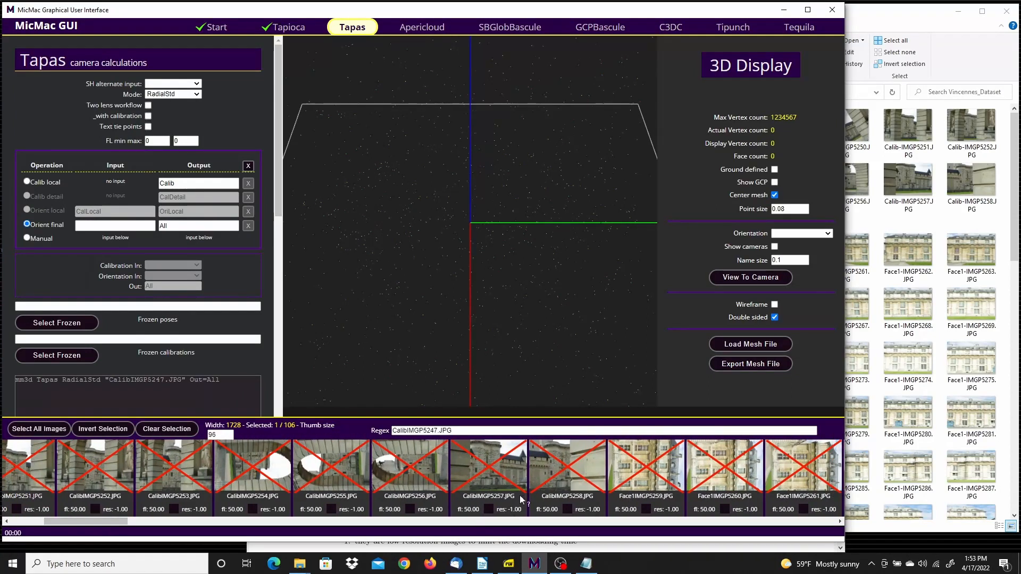
left_click(566, 467, "shift")
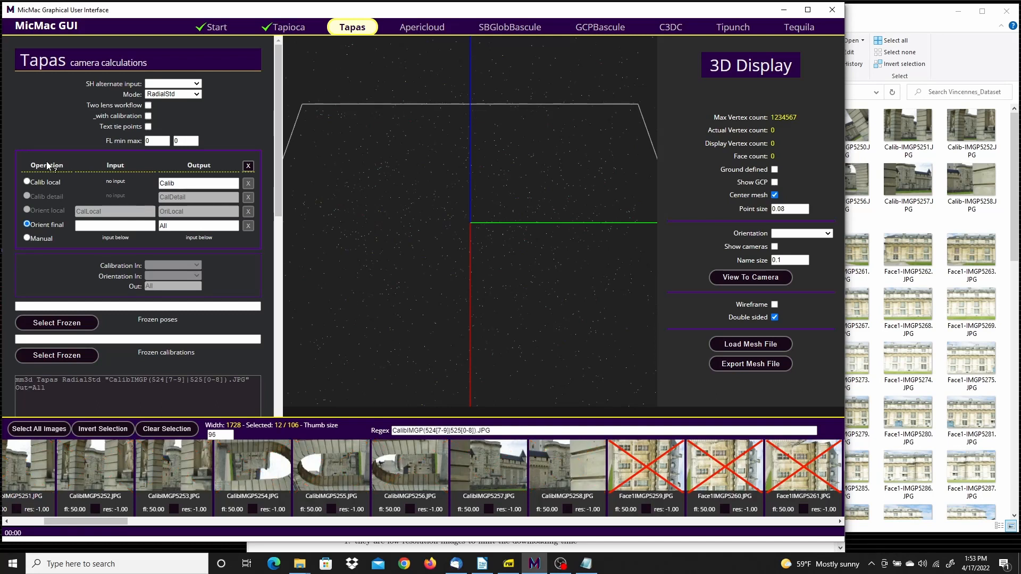
Run Tapas on the calibration images as a Calib local operation with output Calib, and close the run log when done
left_click(27, 181)
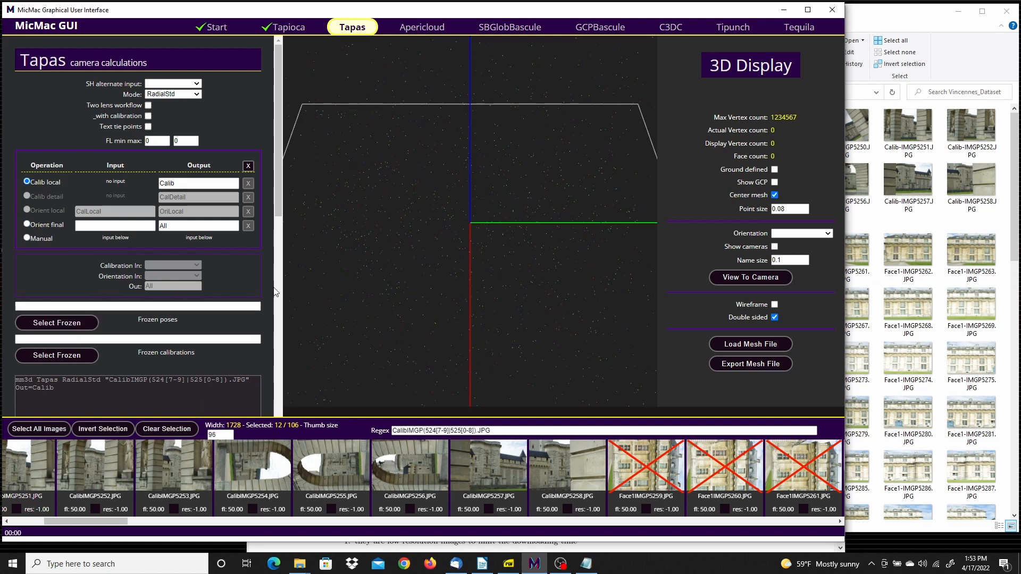
left_click_drag(280, 157, 276, 210)
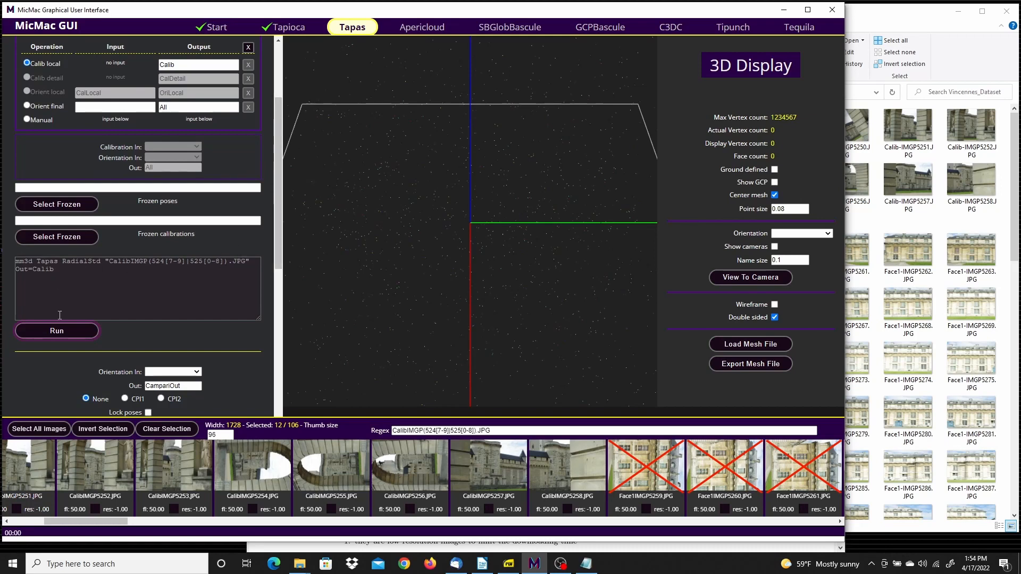
left_click(56, 331)
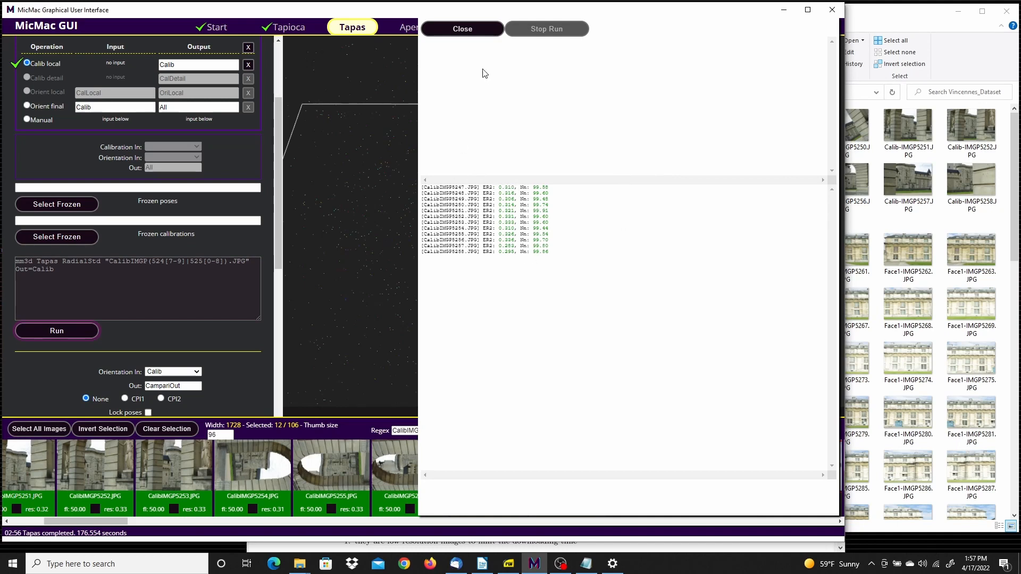
left_click(465, 28)
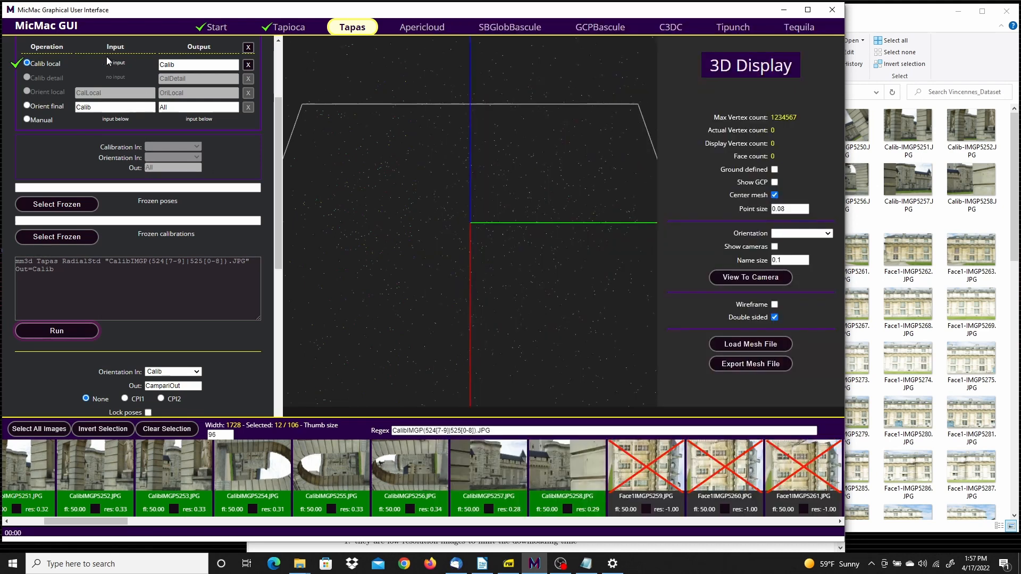
Set the Tapas operation to Orient final and invert the selection so all Face1, Lnk12 and Face2 images are used instead of the calibration images
scroll(35, 74, "up", 2)
scroll(37, 81, "up", 1)
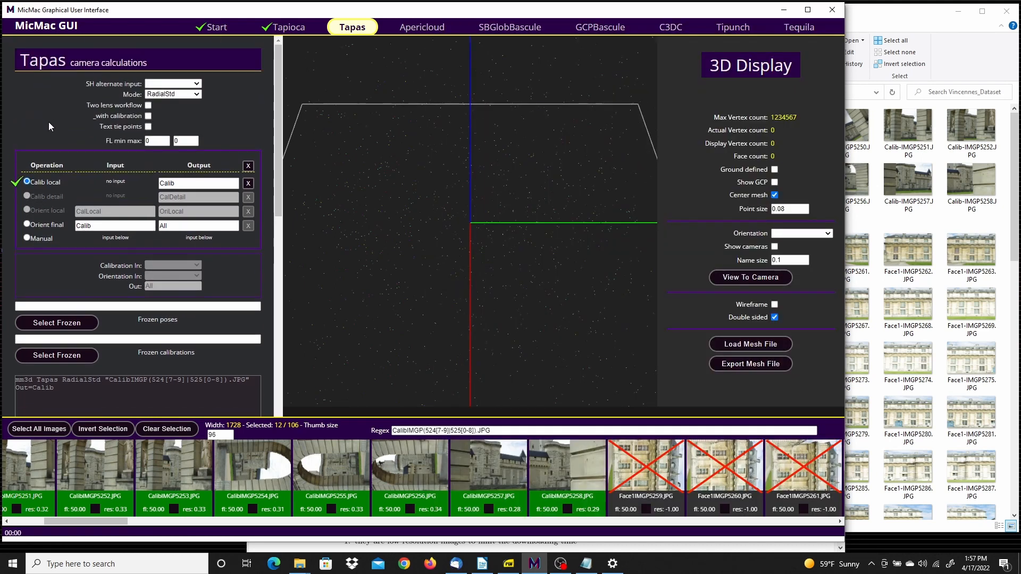
left_click(26, 224)
left_click(114, 430)
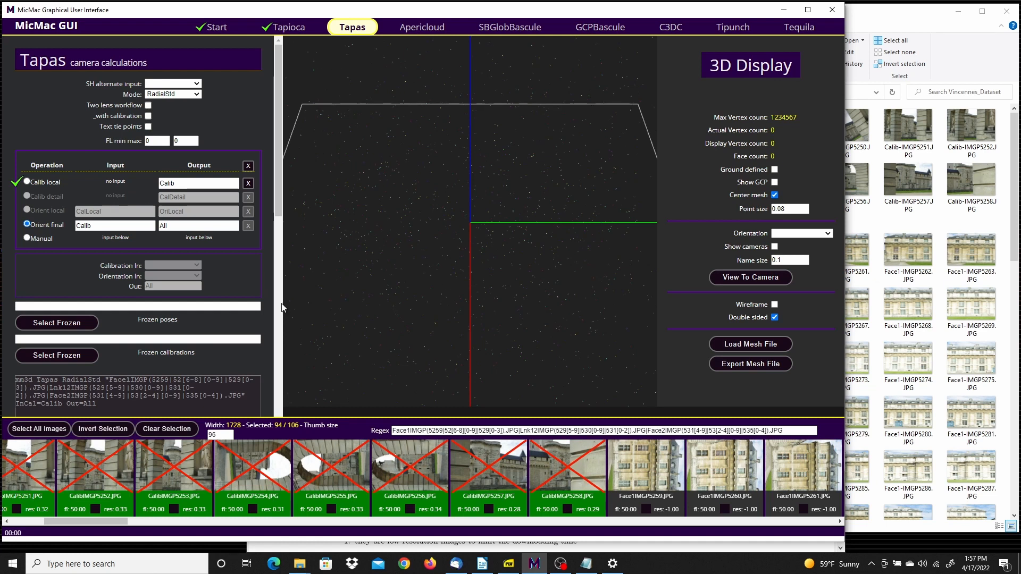
In the Windows power settings, set the plugged-in sleep delay to 2 hours and close the settings
left_click(612, 564)
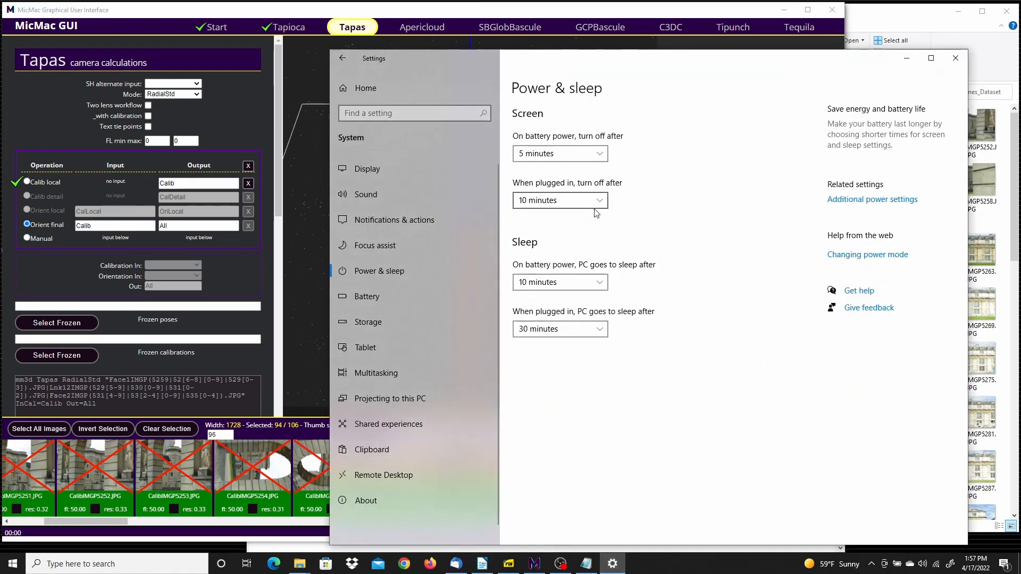
left_click(600, 329)
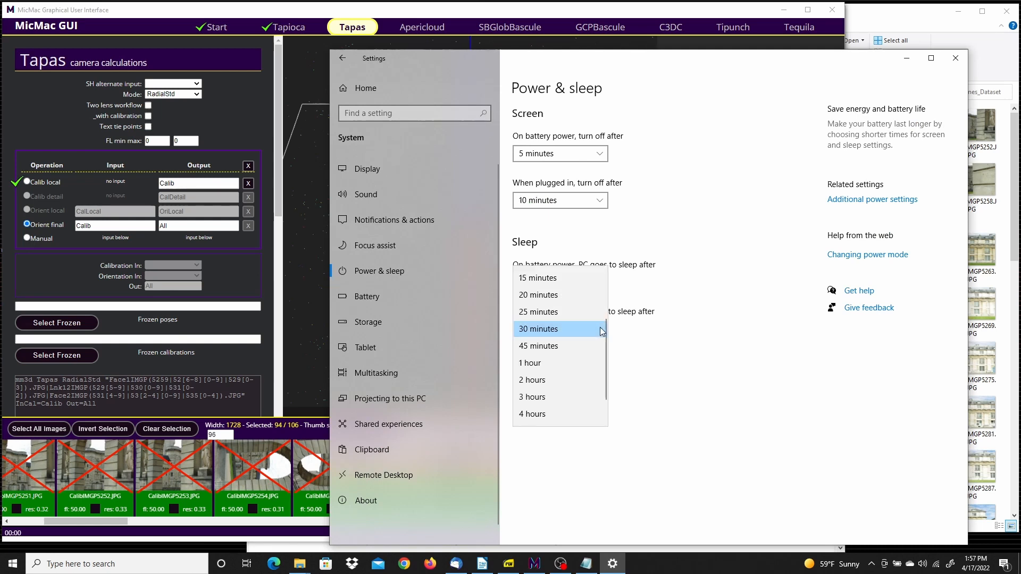
left_click(552, 382)
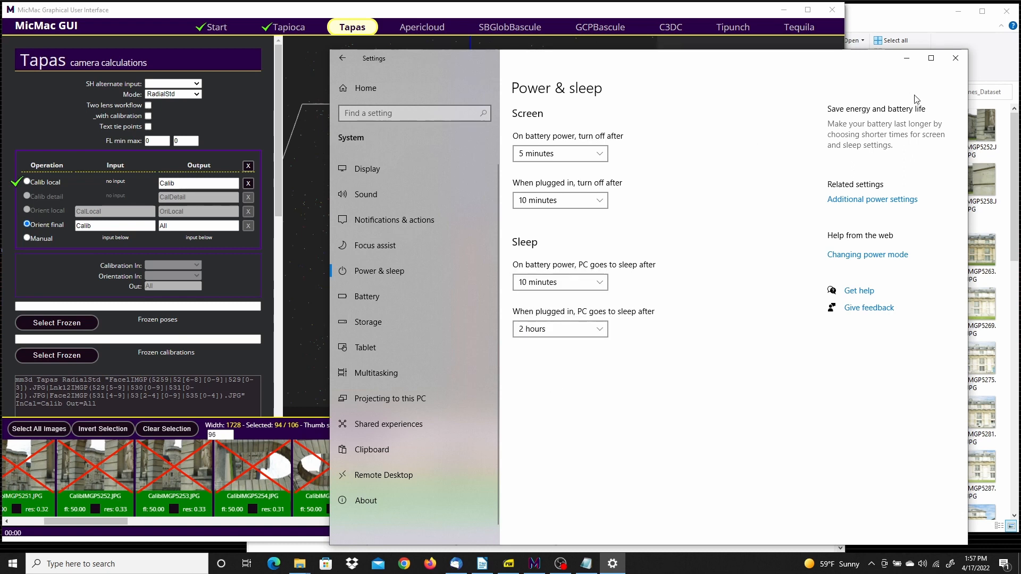
left_click(957, 61)
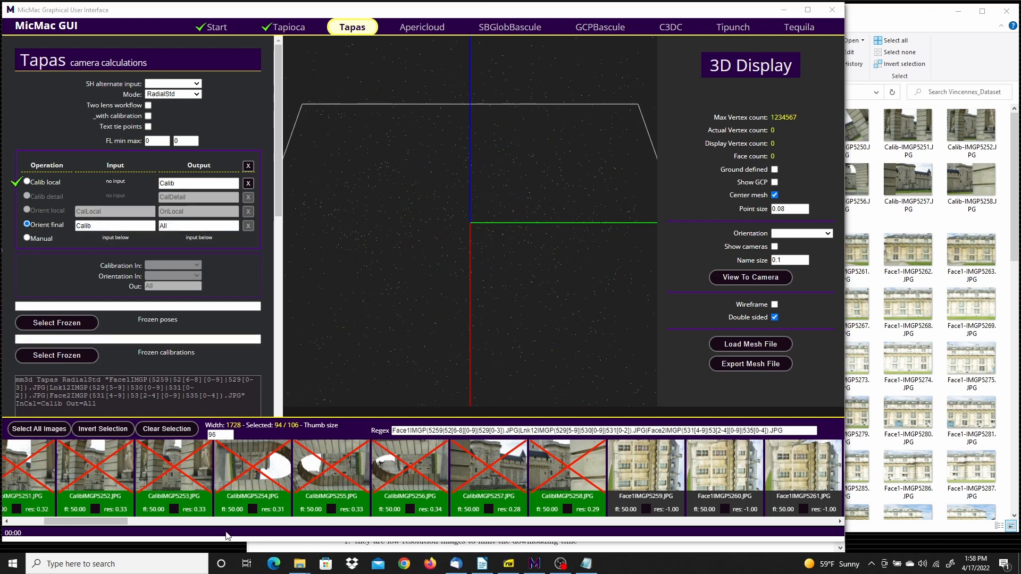
Run Tapas as Orient final on the Face1, Lnk12 and Face2 images, then review the per-image residuals and close the run log
left_click_drag(71, 517, 832, 520)
left_click_drag(729, 520, 40, 522)
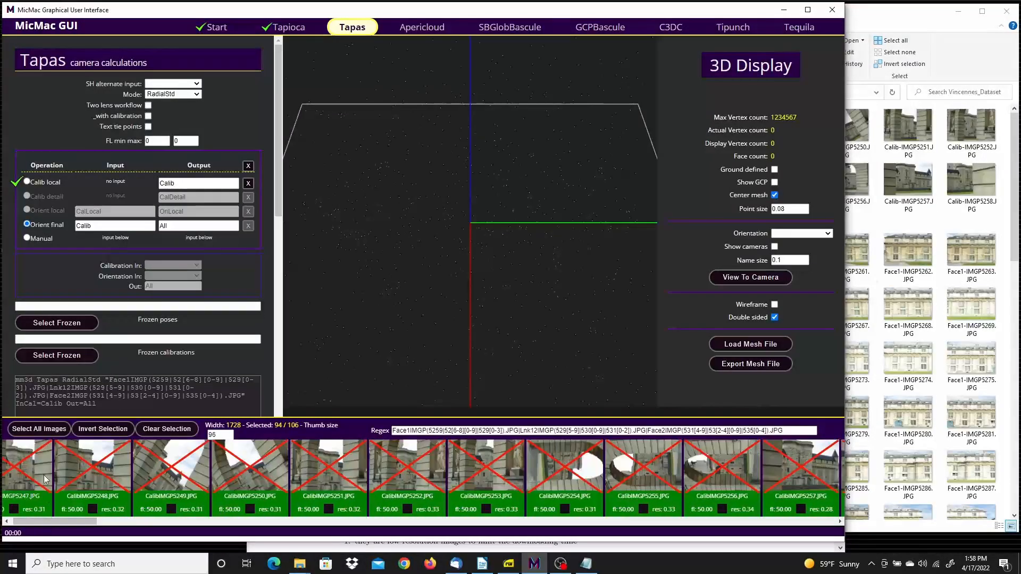
left_click_drag(276, 133, 289, 200)
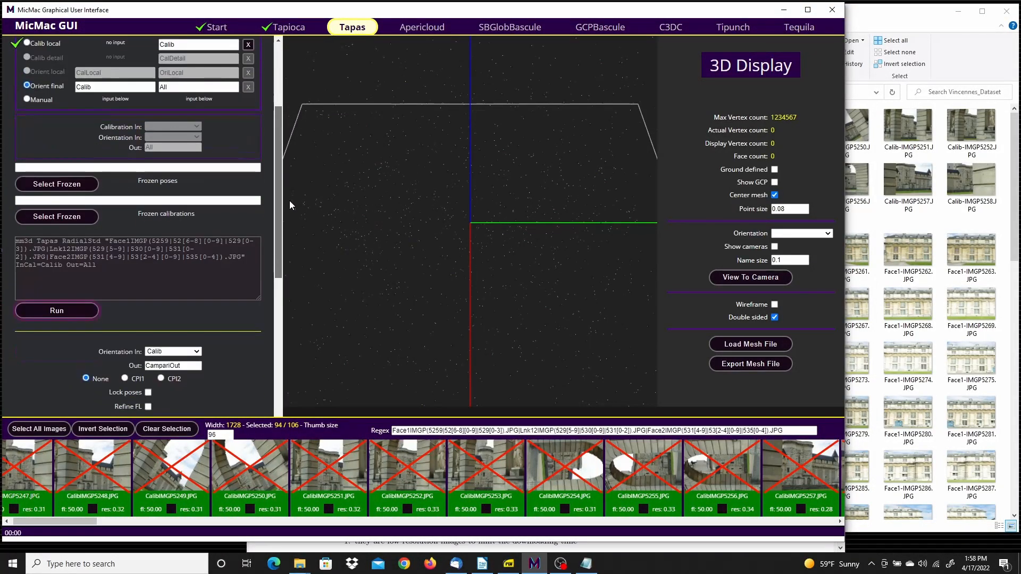
left_click(71, 309)
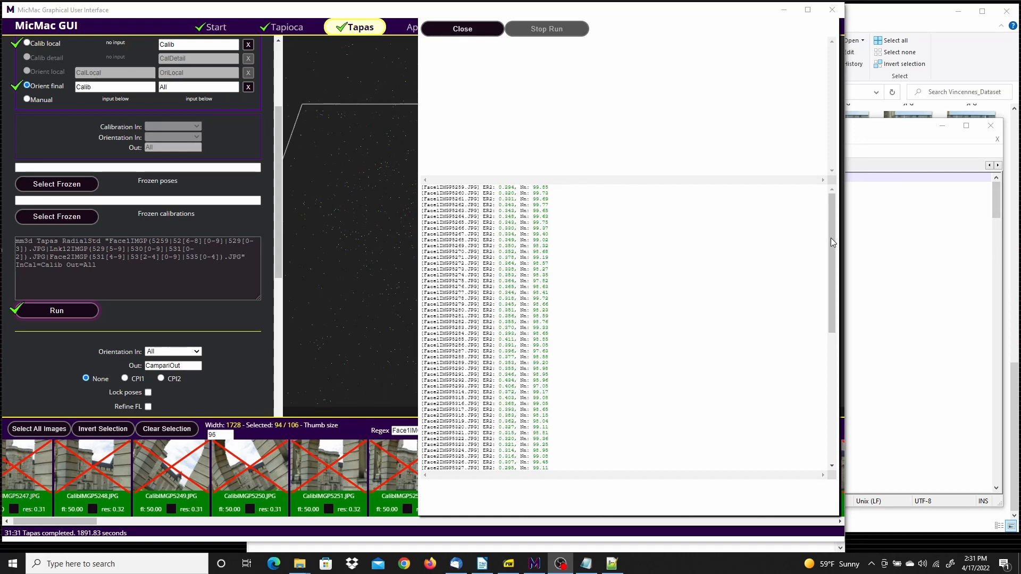
left_click_drag(830, 226, 829, 429)
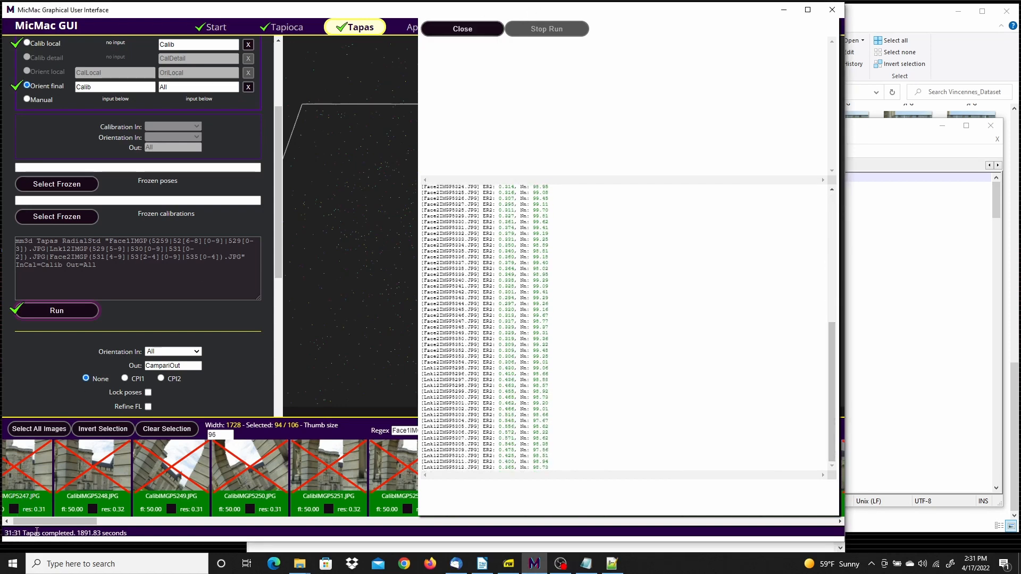
left_click(463, 30)
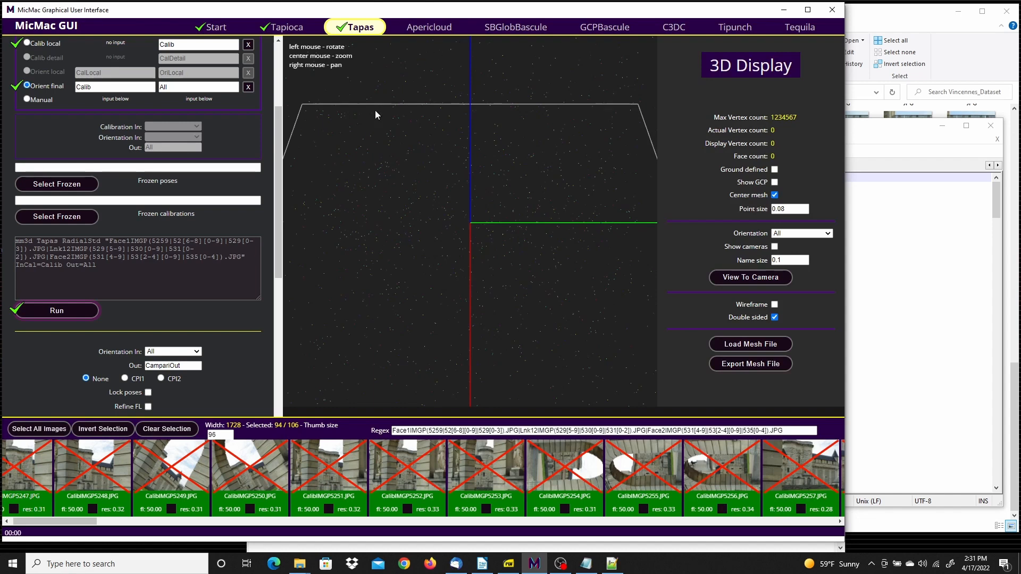
Check the AperiCloud command in ExeCmd.txt, generate the Apericloud 3D preview for orientation All, and close the run log
left_click(434, 27)
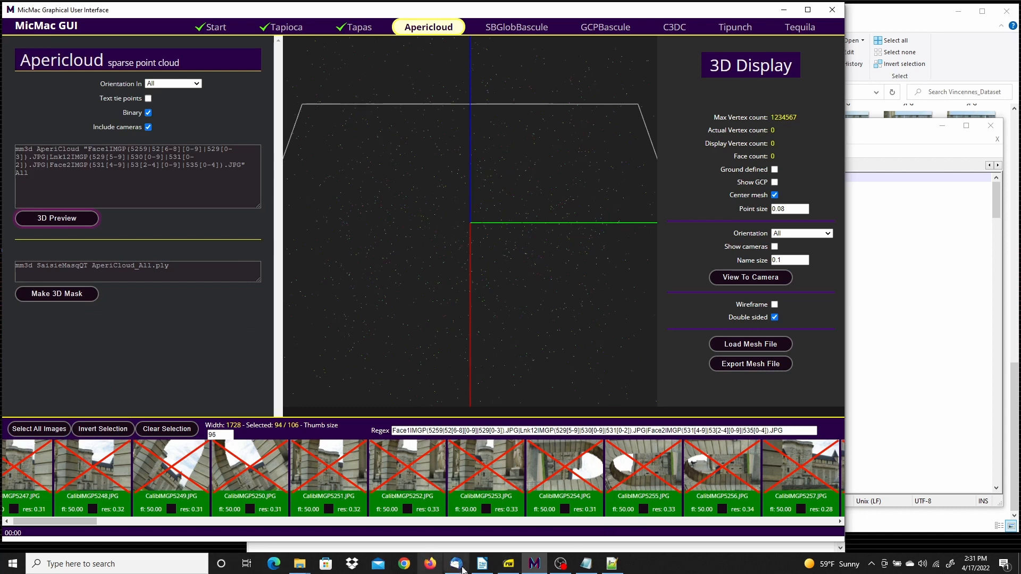
left_click(586, 563)
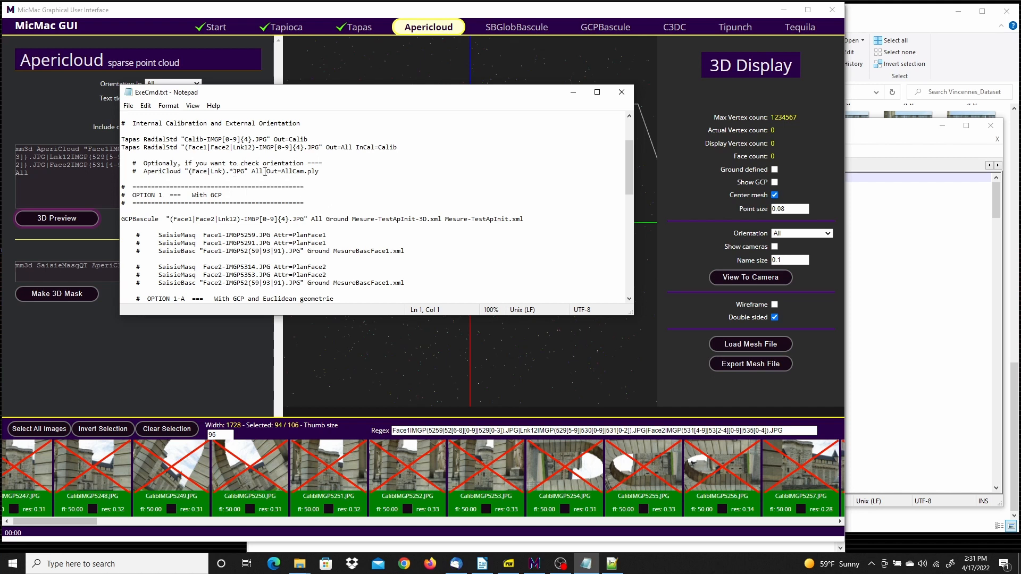
left_click_drag(289, 163, 177, 171)
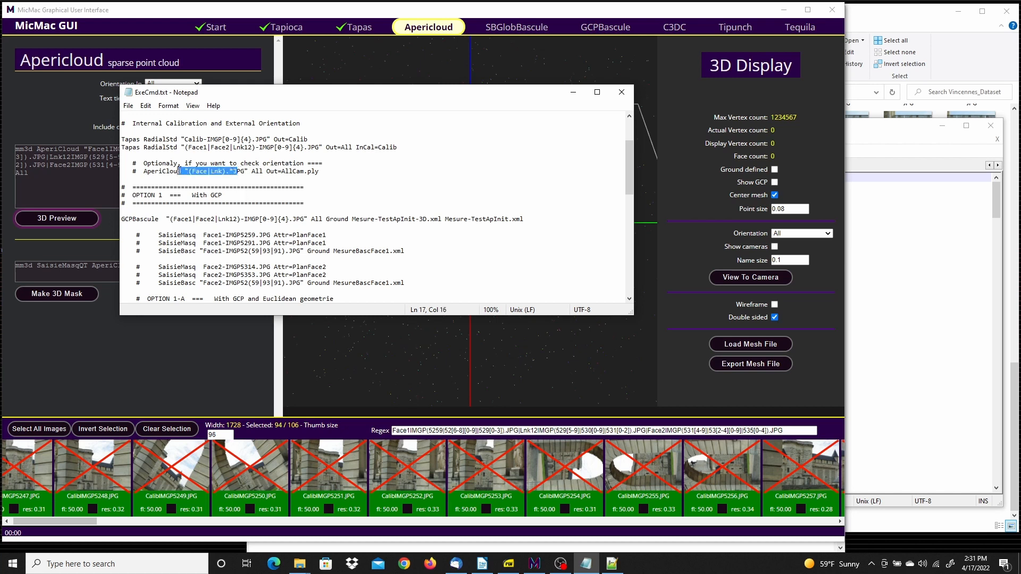
left_click(373, 14)
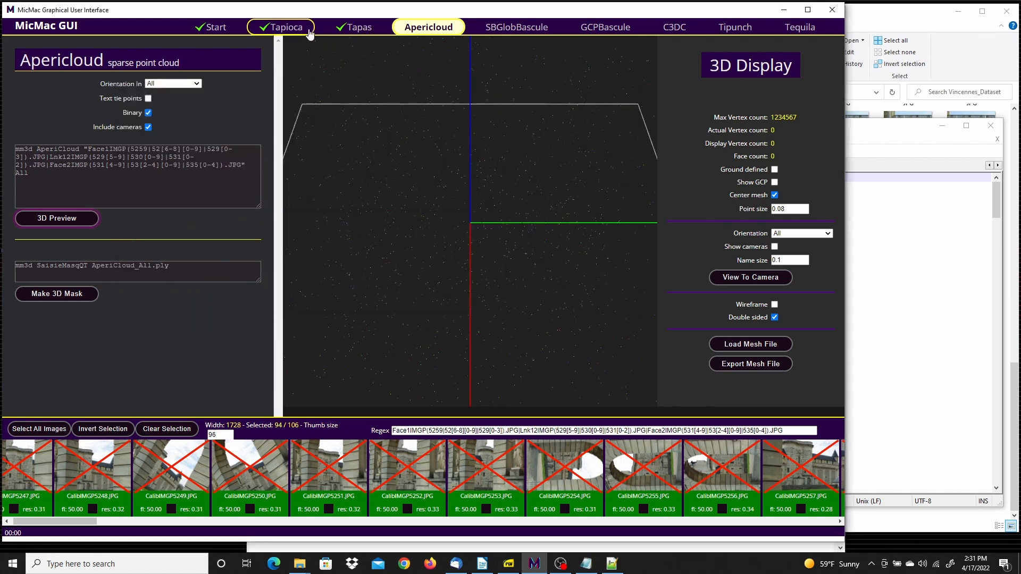
left_click(69, 219)
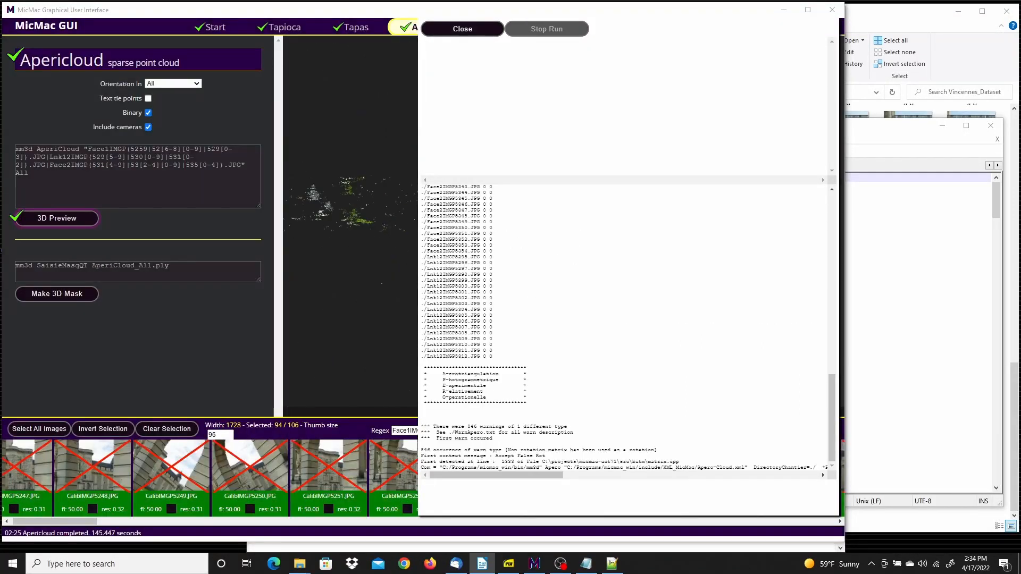
left_click(484, 29)
Examine the sparse point cloud and camera positions in the 3D display from several angles, including a close view of the camera rows
scroll(503, 254, "up", 5)
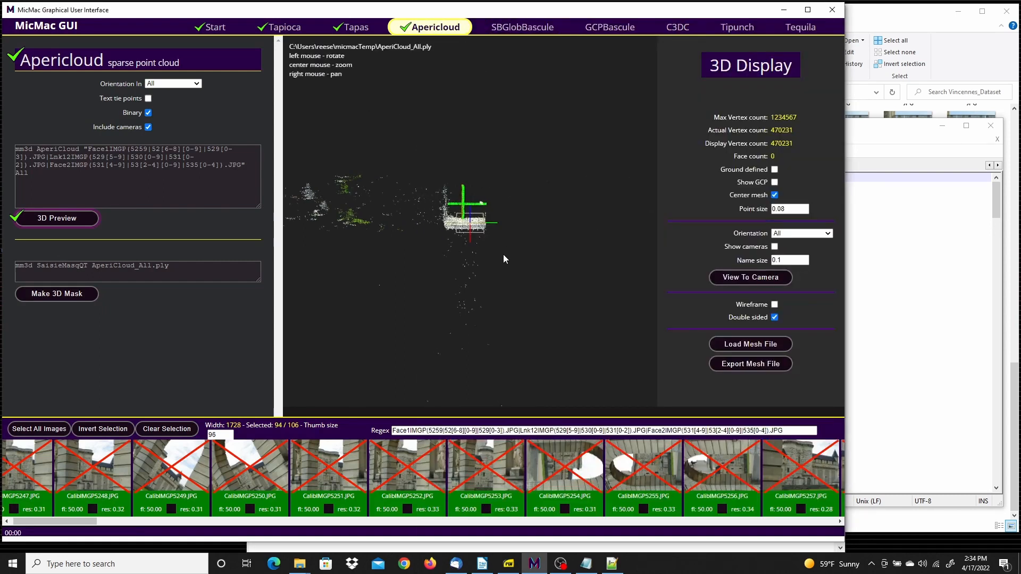
scroll(501, 254, "up", 5)
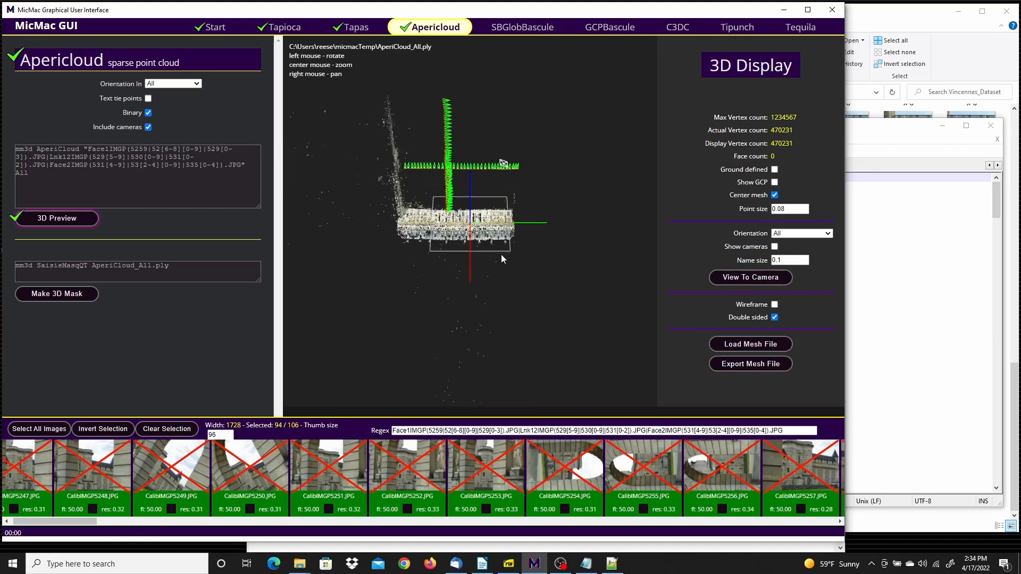
left_click_drag(555, 290, 631, 223)
left_click_drag(638, 125, 622, 203)
left_click_drag(452, 347, 506, 245)
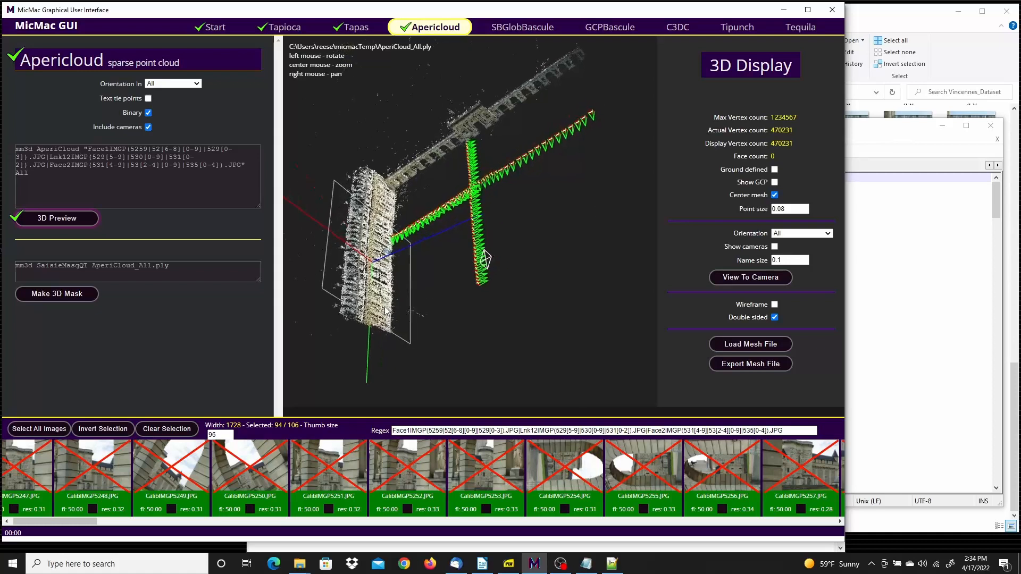
left_click_drag(606, 226, 586, 300)
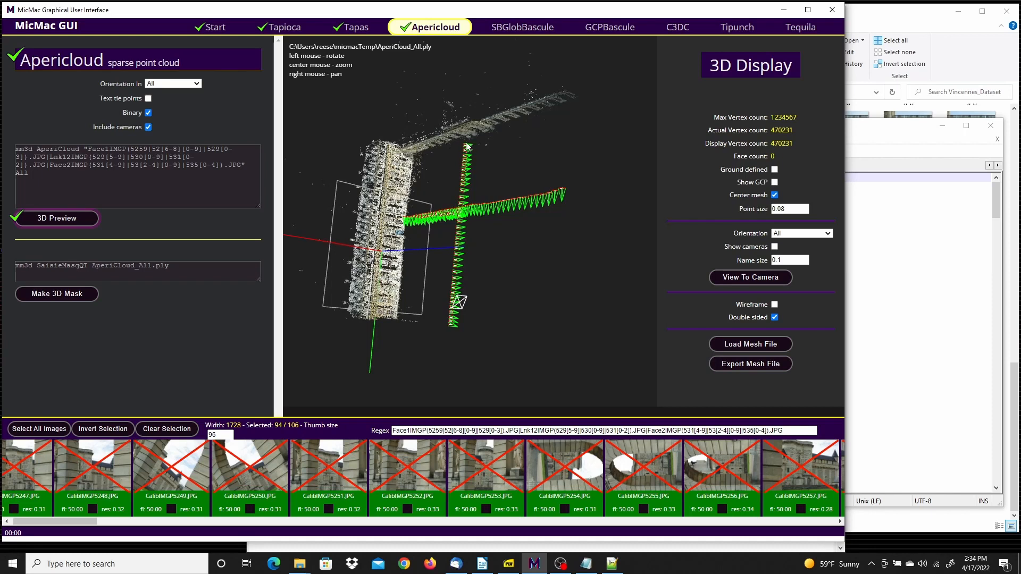
left_click_drag(453, 311, 453, 346)
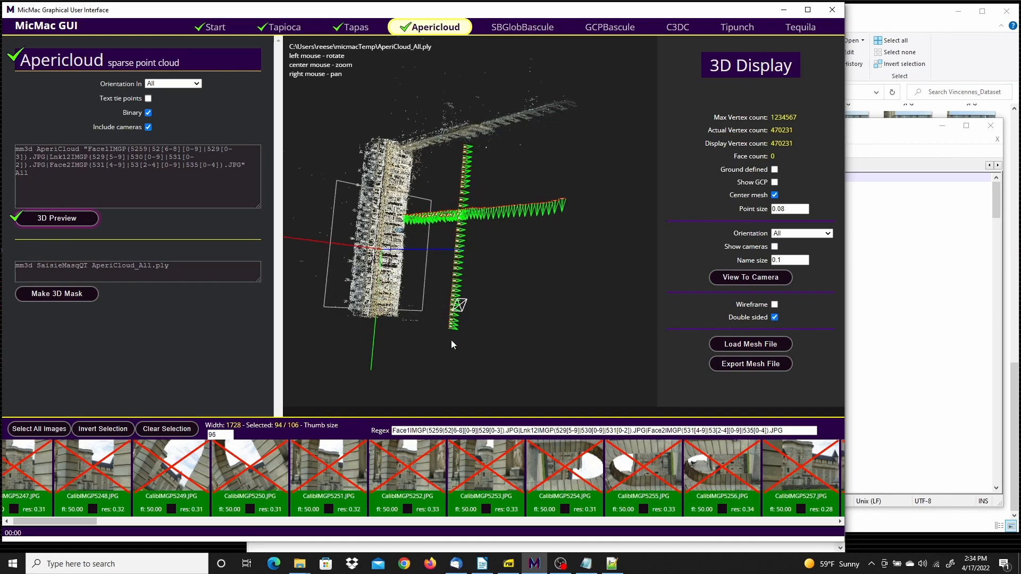
left_click_drag(497, 281, 525, 276)
left_click_drag(526, 272, 561, 250)
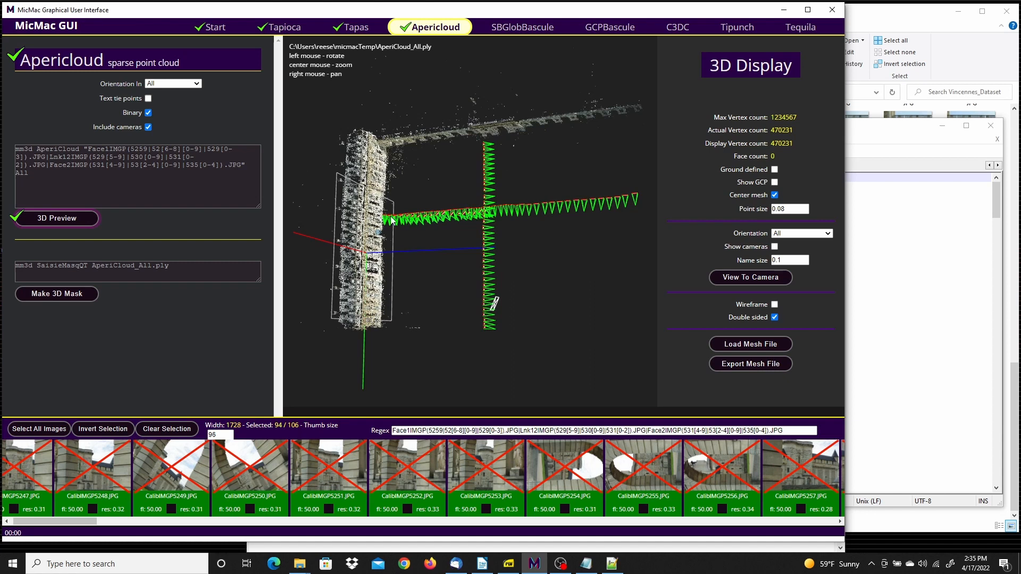
scroll(416, 221, "up", 8)
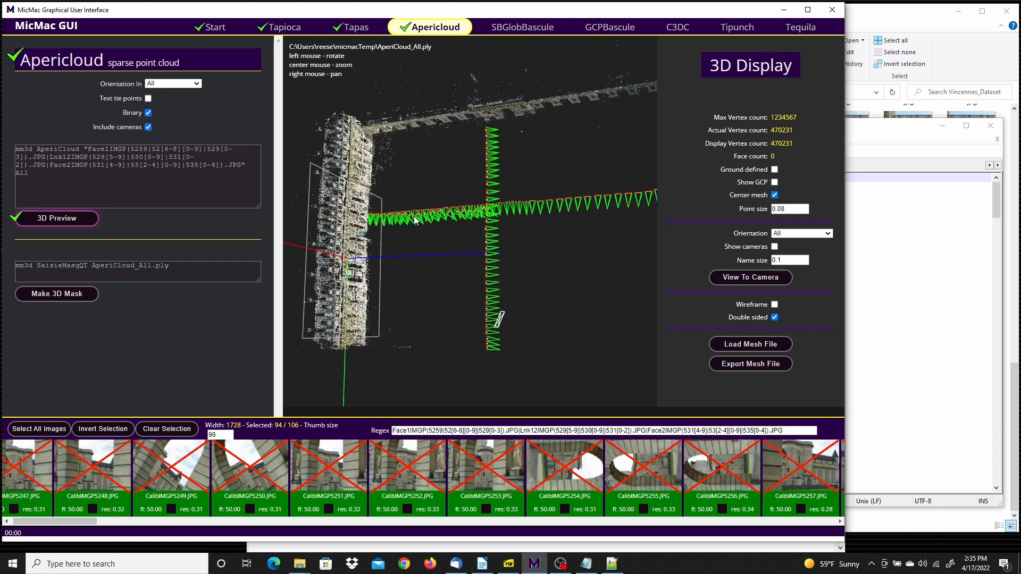
scroll(416, 220, "up", 2)
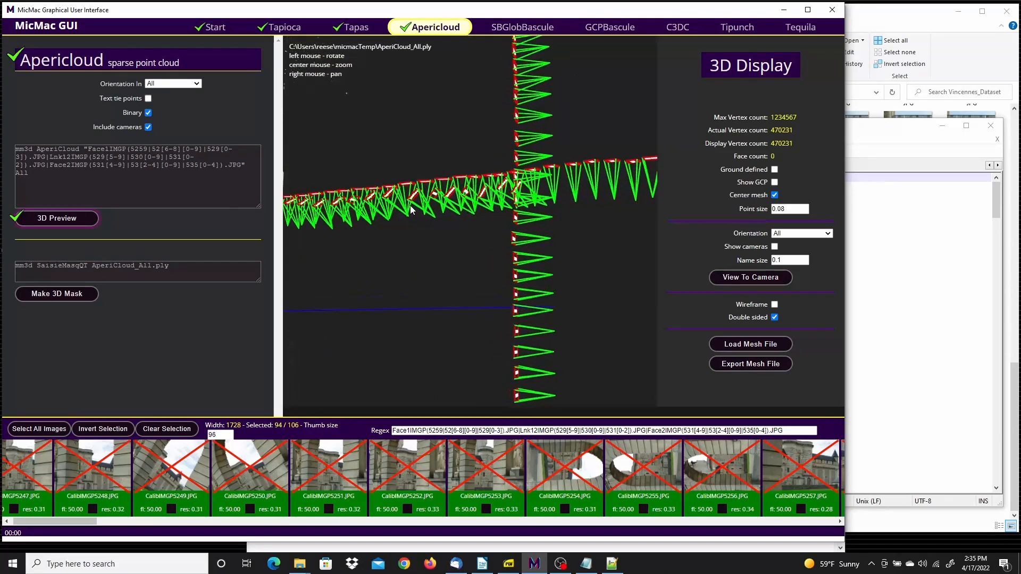
left_click_drag(401, 227, 292, 174)
scroll(292, 174, "down", 8)
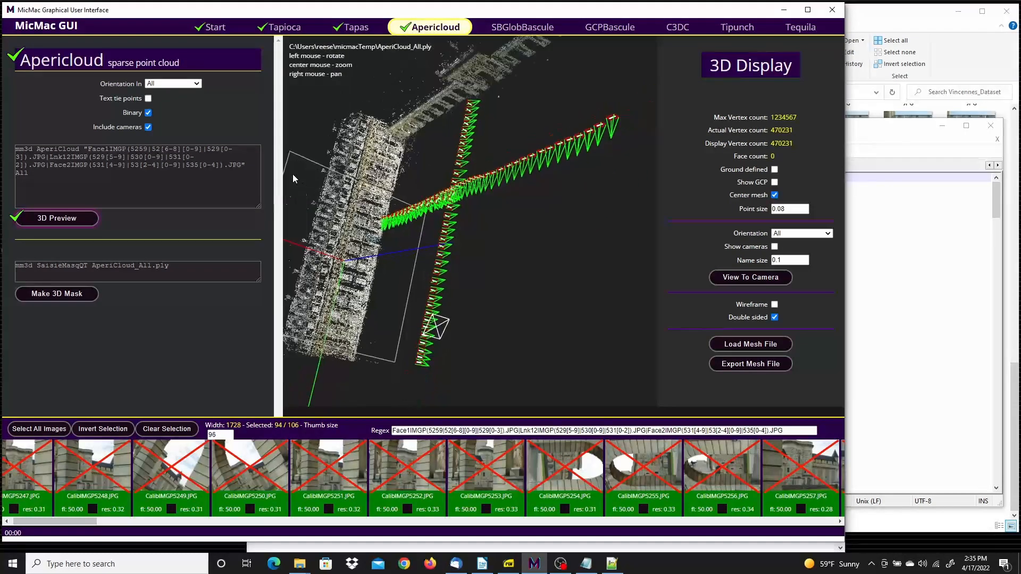
left_click_drag(414, 241, 564, 84)
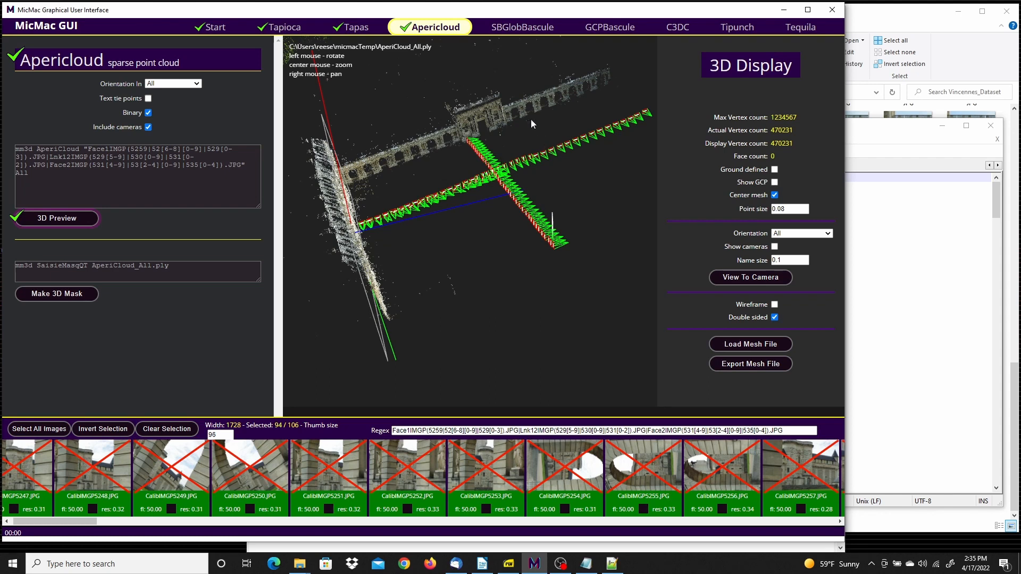
In the GCPBascule stage, load Mesure-TestApInit-3D.xml from PhotogrammetrySamples\Vincennes_Dataset on the C: drive as the GCP XML file
left_click(612, 27)
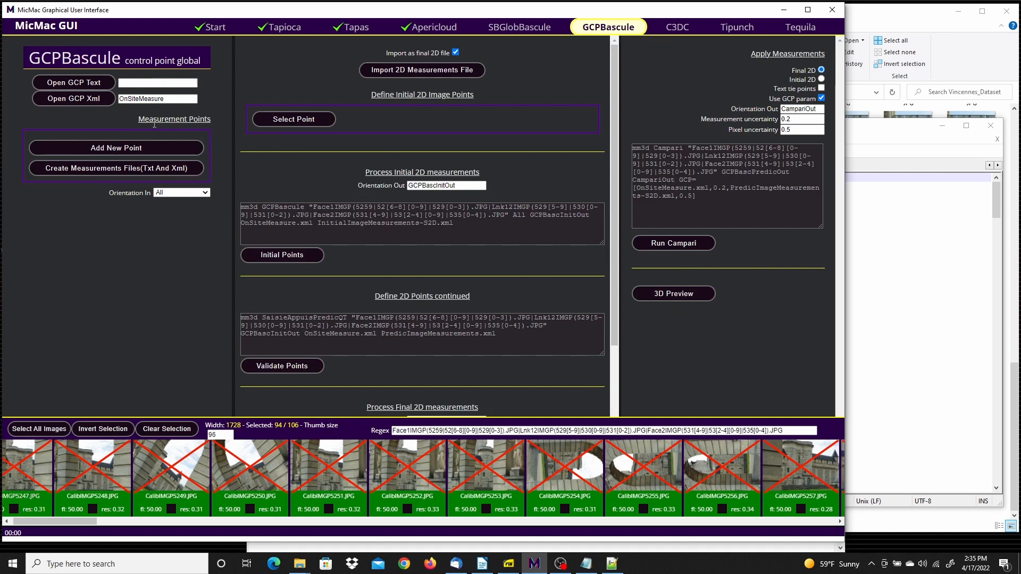
left_click(105, 99)
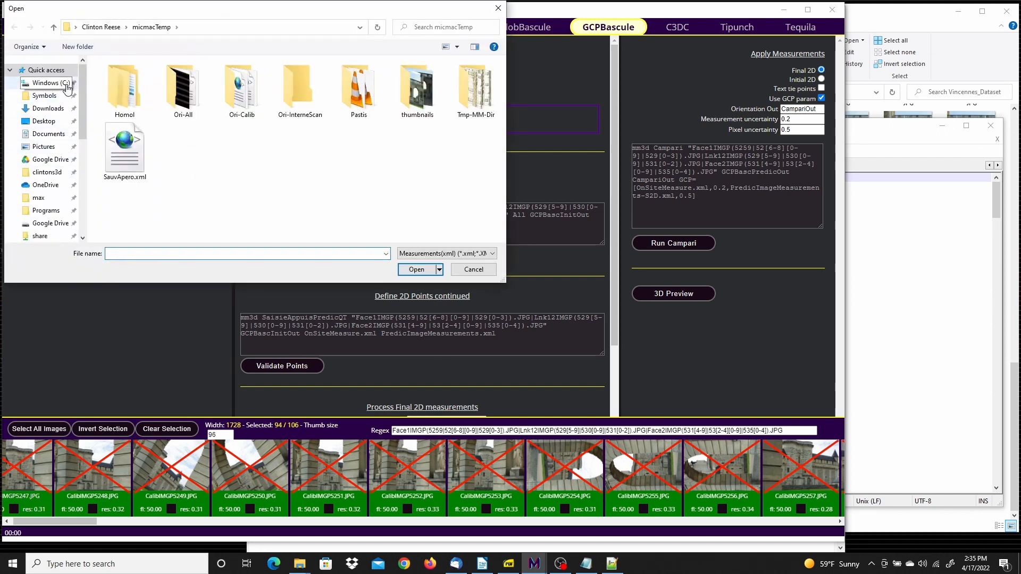
left_click(65, 84)
scroll(187, 159, "down", 6)
scroll(171, 115, "up", 1)
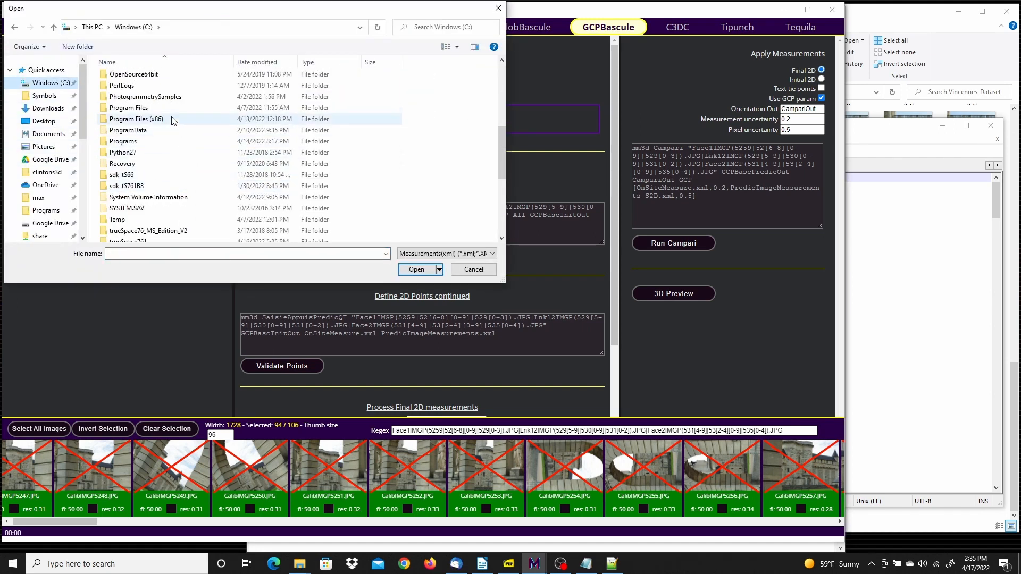
double_click(160, 97)
scroll(181, 160, "down", 3)
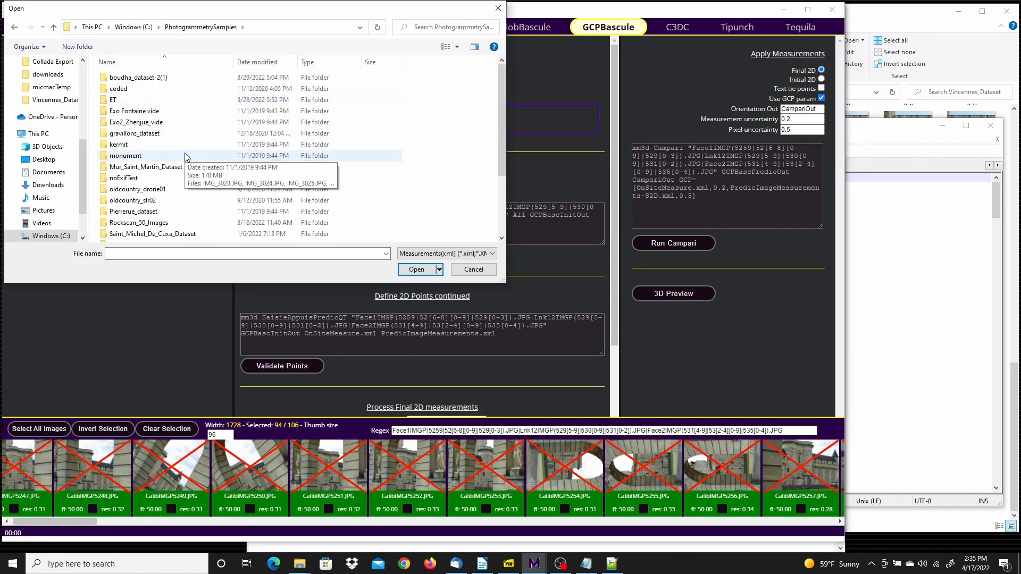
double_click(137, 193)
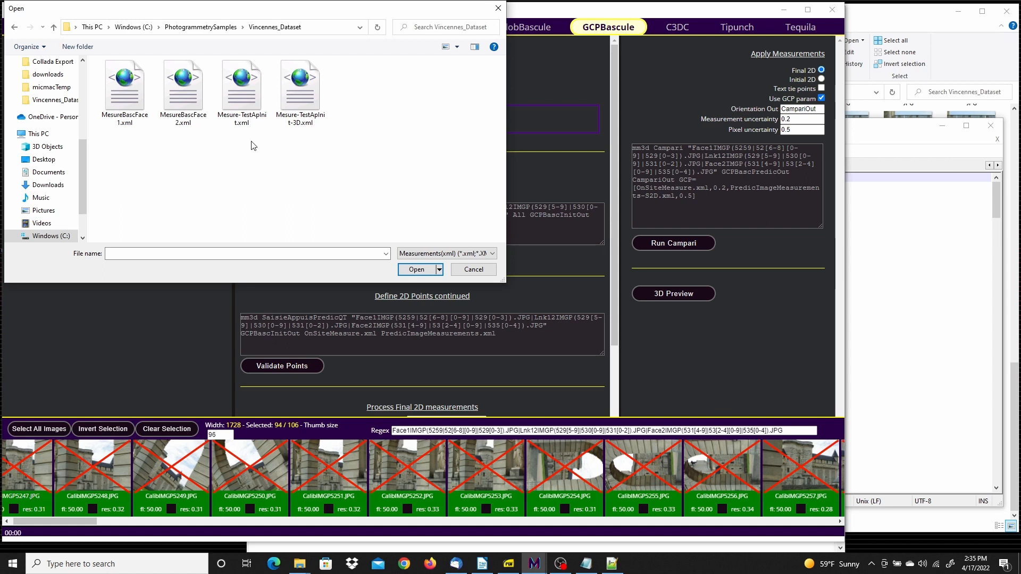
left_click(309, 83)
left_click(416, 270)
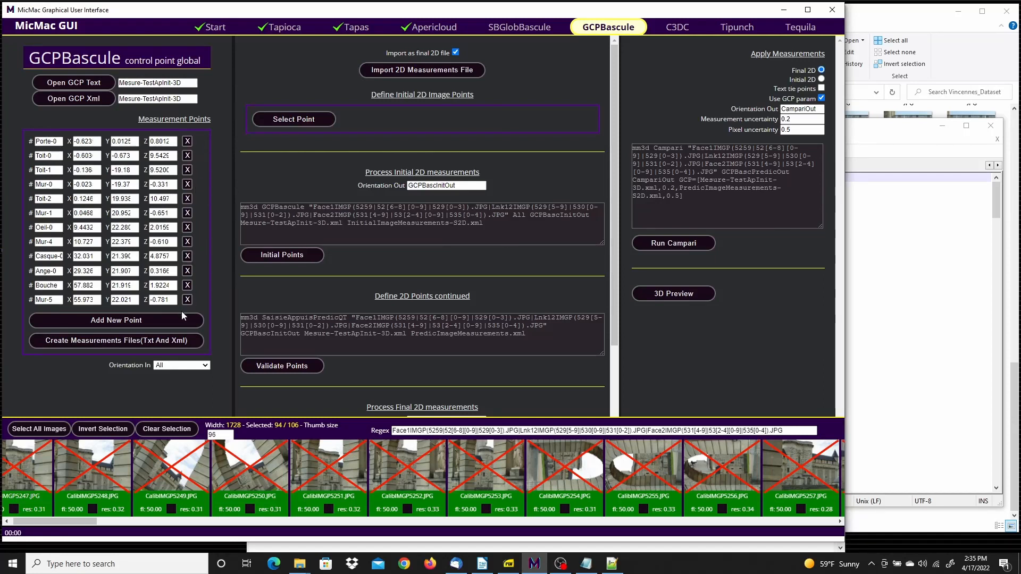
Create the text and XML measurement files, saving them as Mesure-TestApInit-3D in the micmacTemp folder, and close the run log
left_click(113, 338)
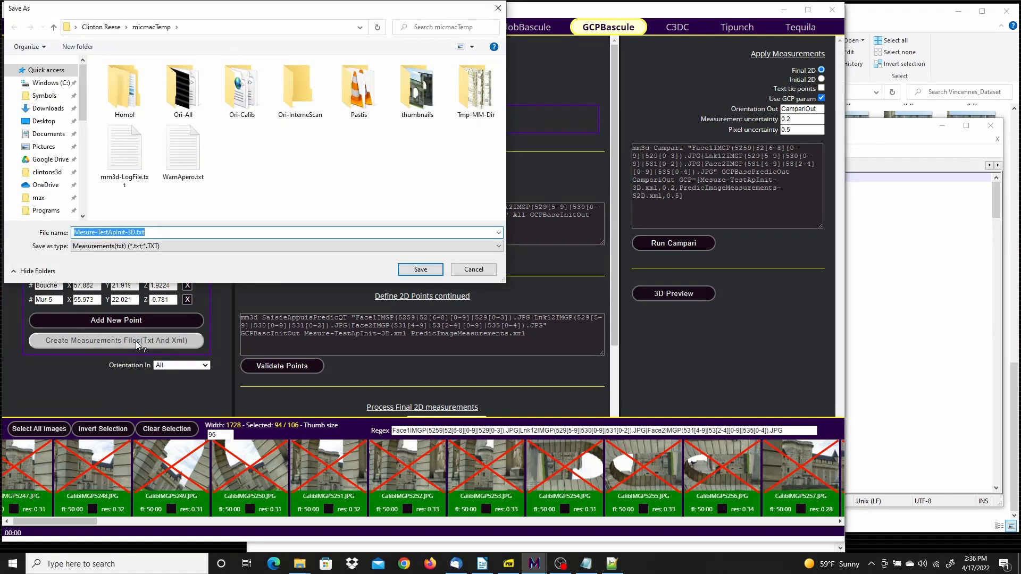
left_click(420, 270)
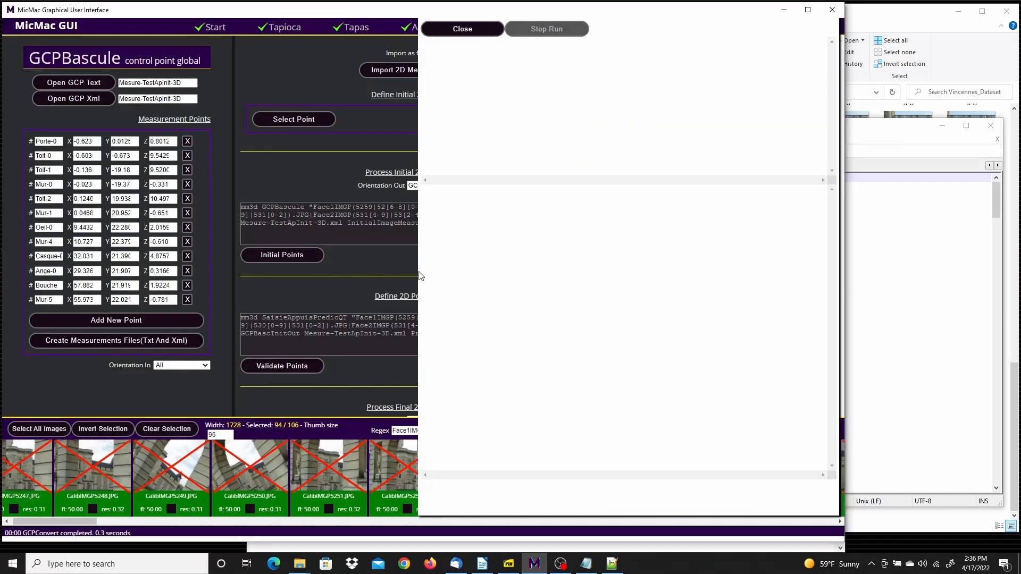
left_click(462, 29)
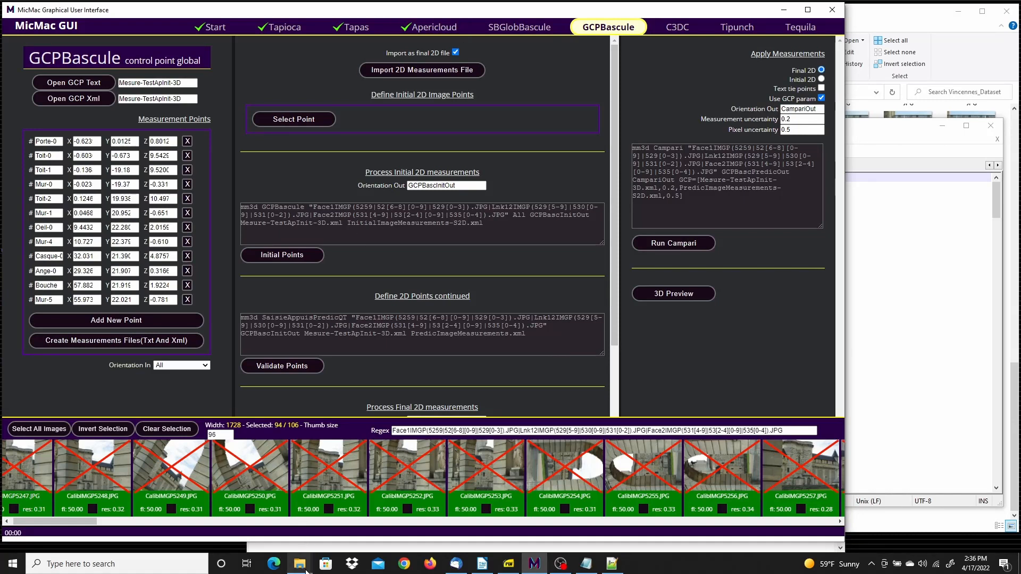
Locate the generated Mesure-TestApInit-3D.xml file in the micmacTemp folder and return to the MicMac GUI
mouse_move(306, 568)
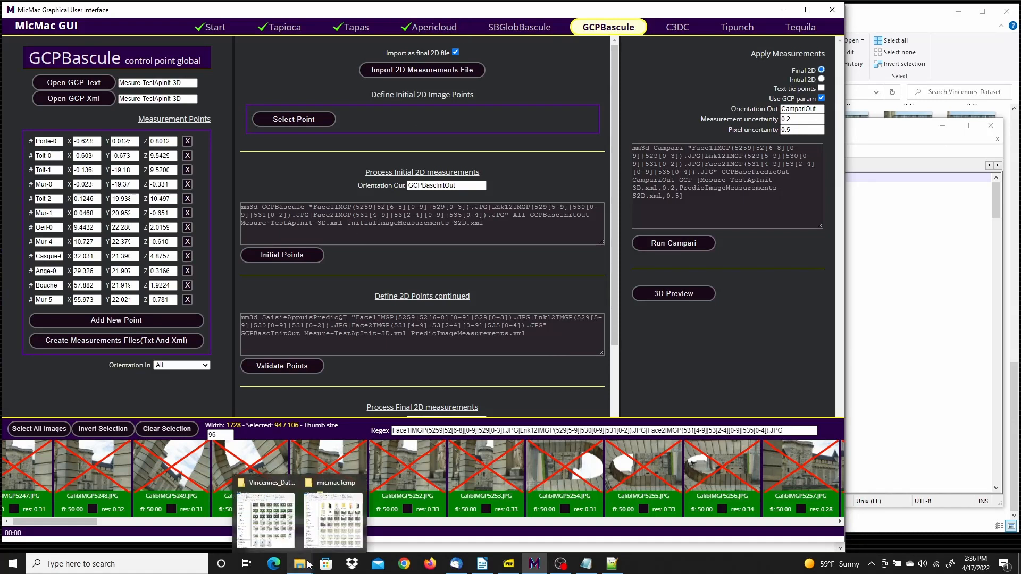
left_click(328, 529)
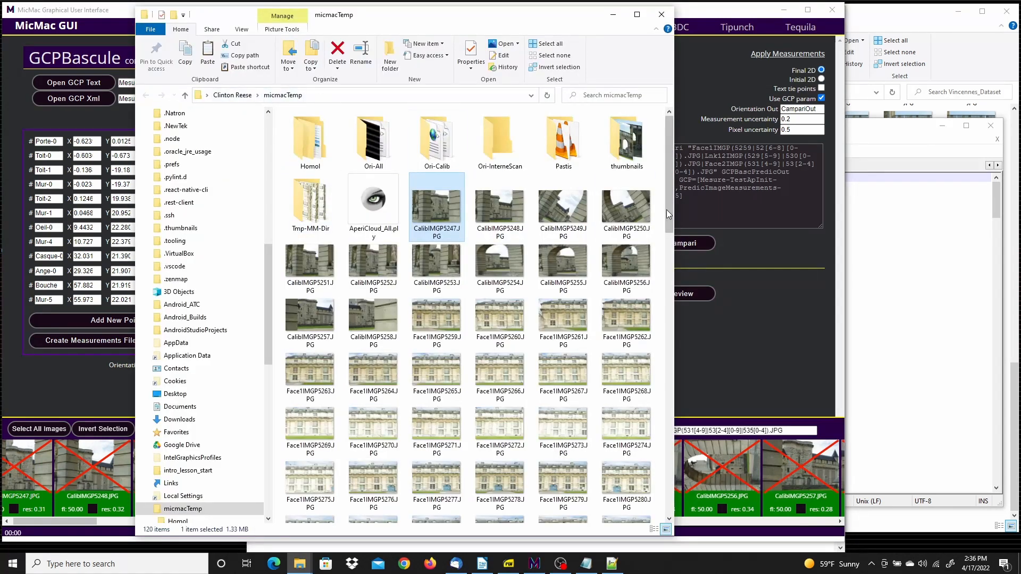
left_click_drag(668, 189, 677, 492)
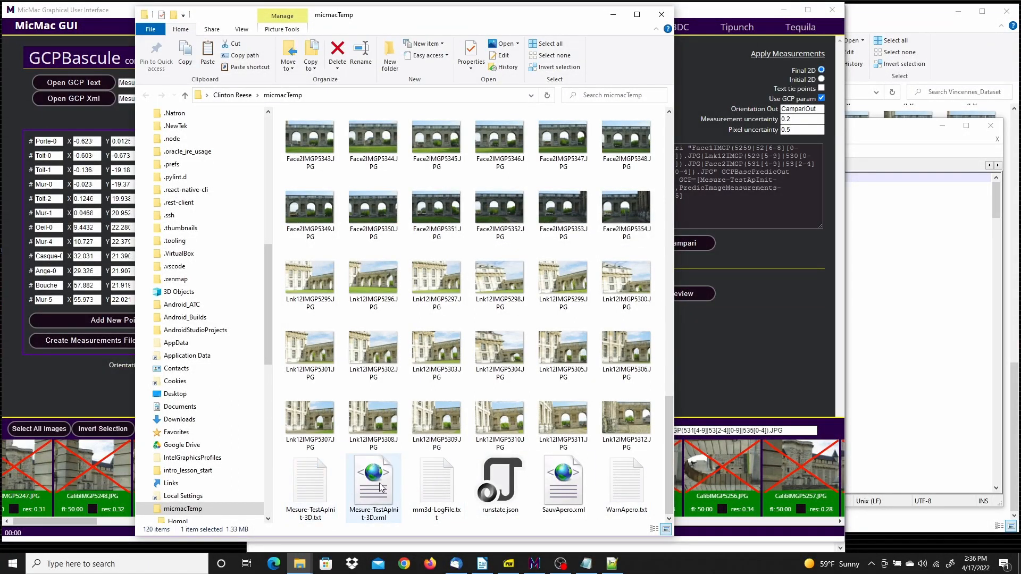
left_click(376, 503)
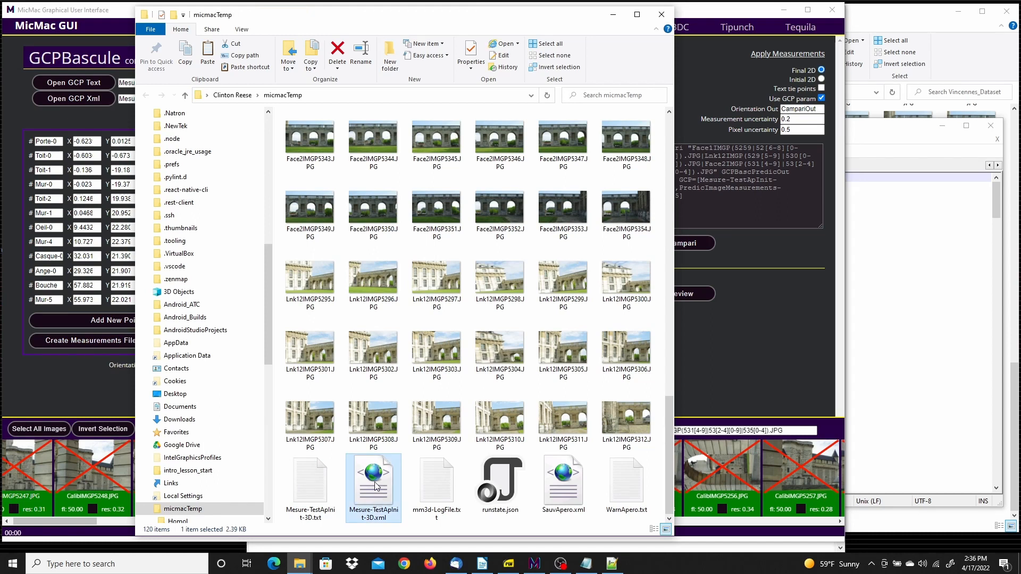
right_click(376, 486)
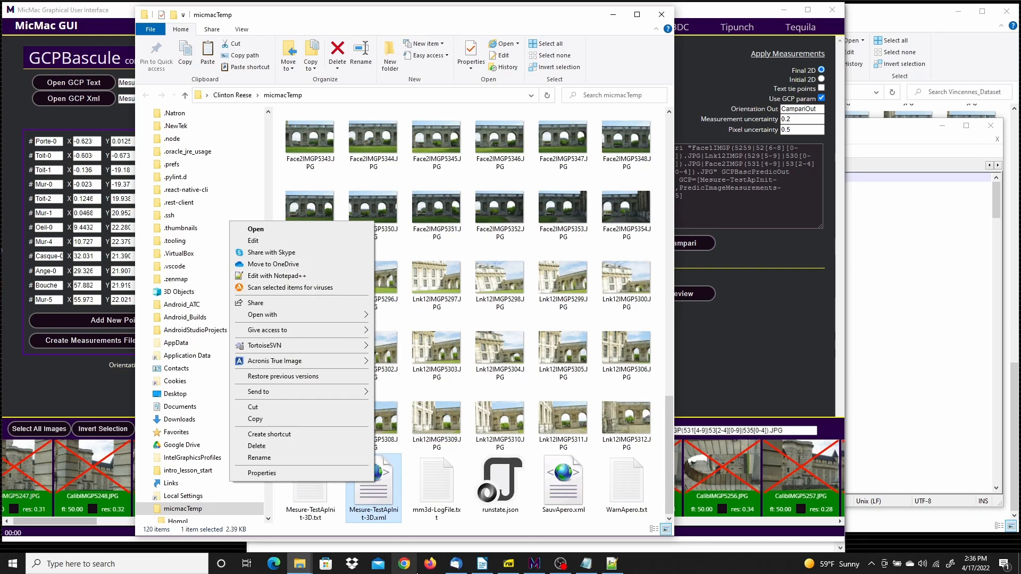
left_click(549, 532)
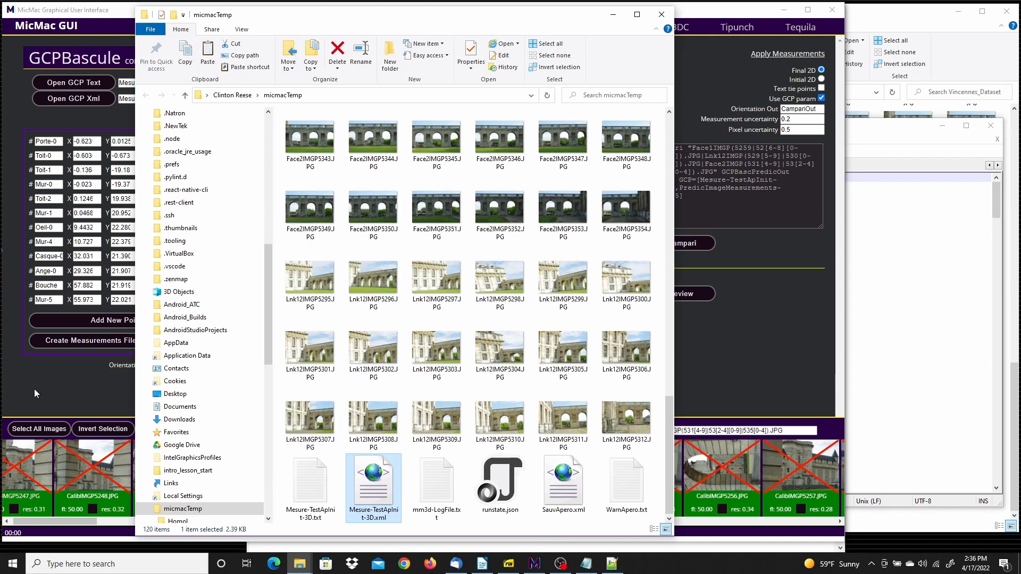
left_click(47, 373)
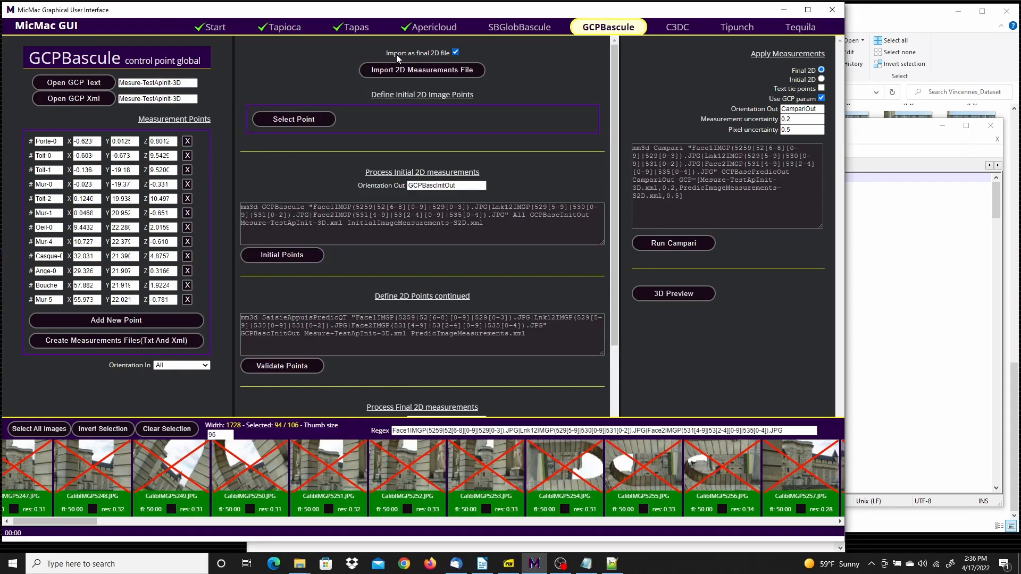
Import Mesure-TestApInit.xml from PhotogrammetrySamples\Vincennes_Dataset on the C: drive as the 2D measurements, with Import as final 2D file disabled
left_click(457, 51)
left_click(455, 52)
left_click(457, 52)
left_click(416, 71)
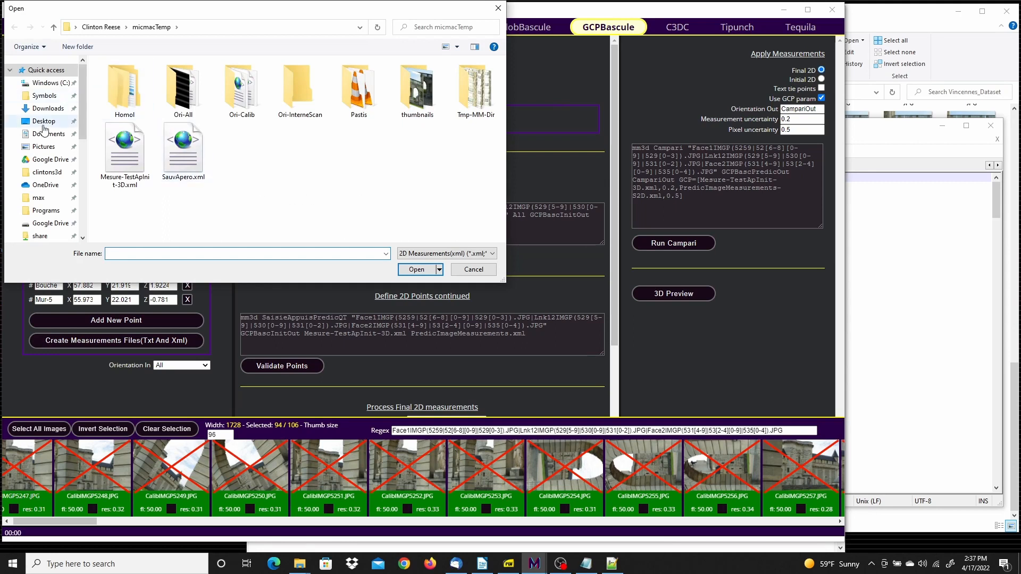
left_click(51, 83)
scroll(158, 129, "down", 6)
double_click(150, 101)
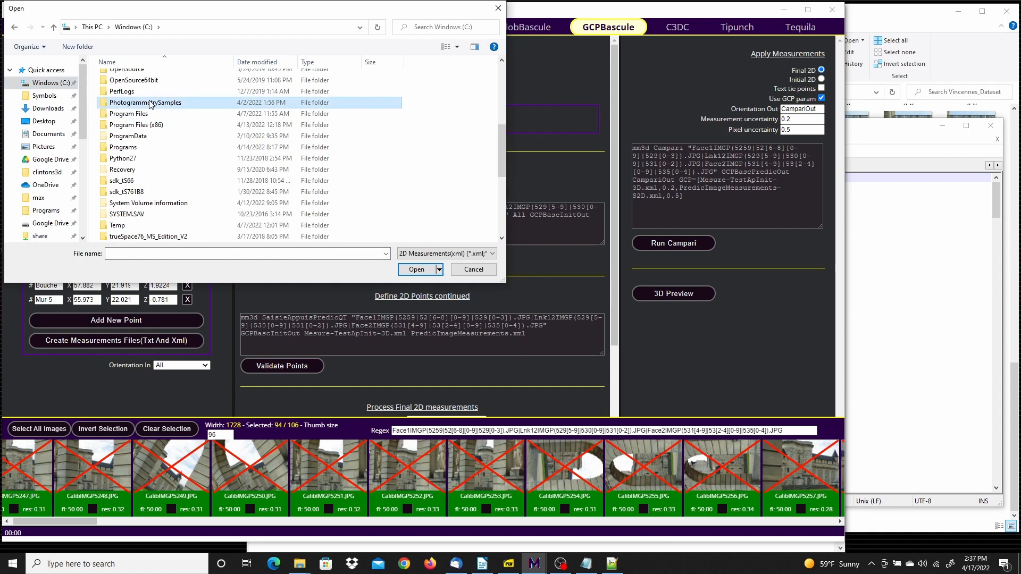
scroll(146, 213, "down", 3)
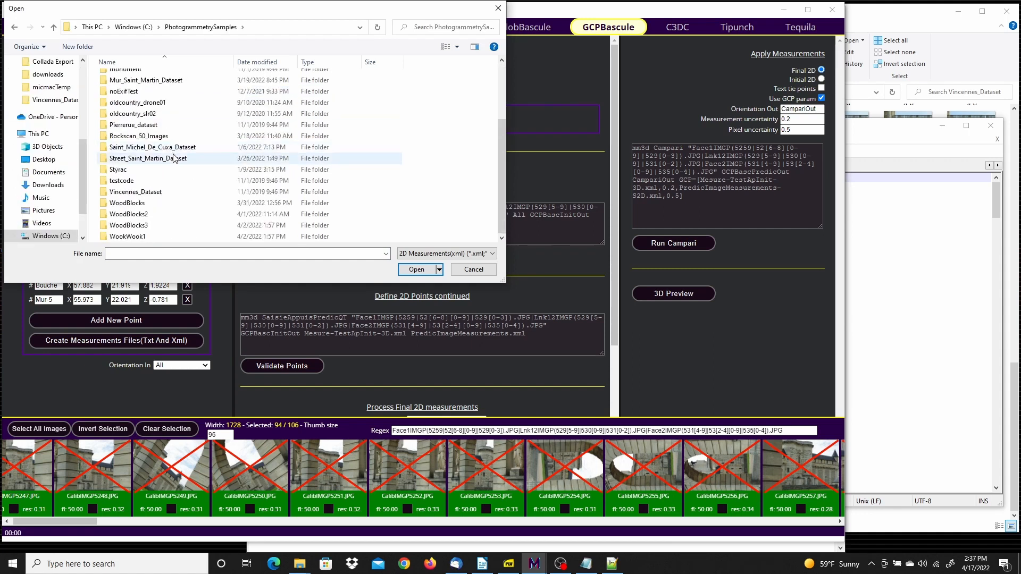
double_click(144, 192)
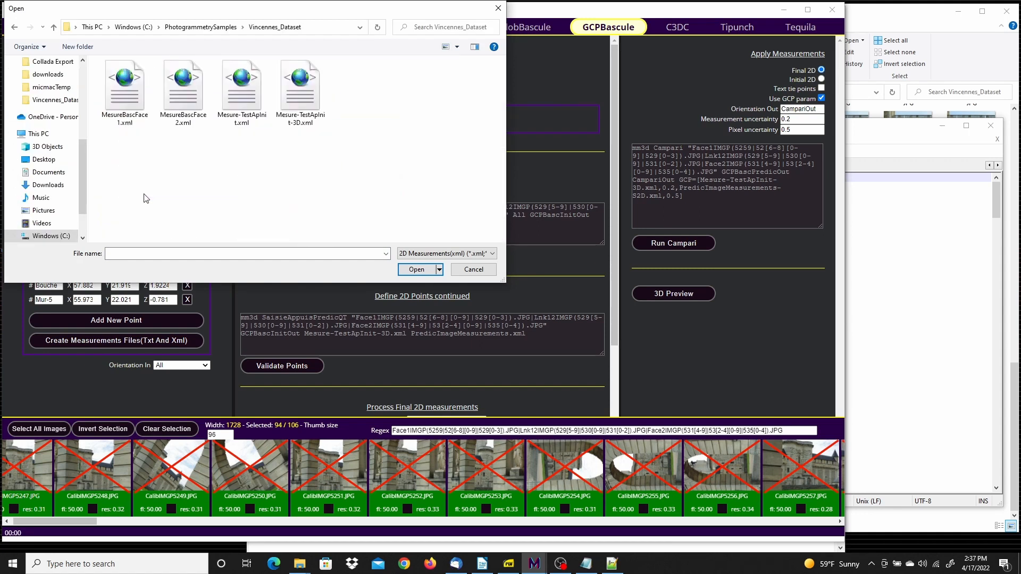
left_click(241, 75)
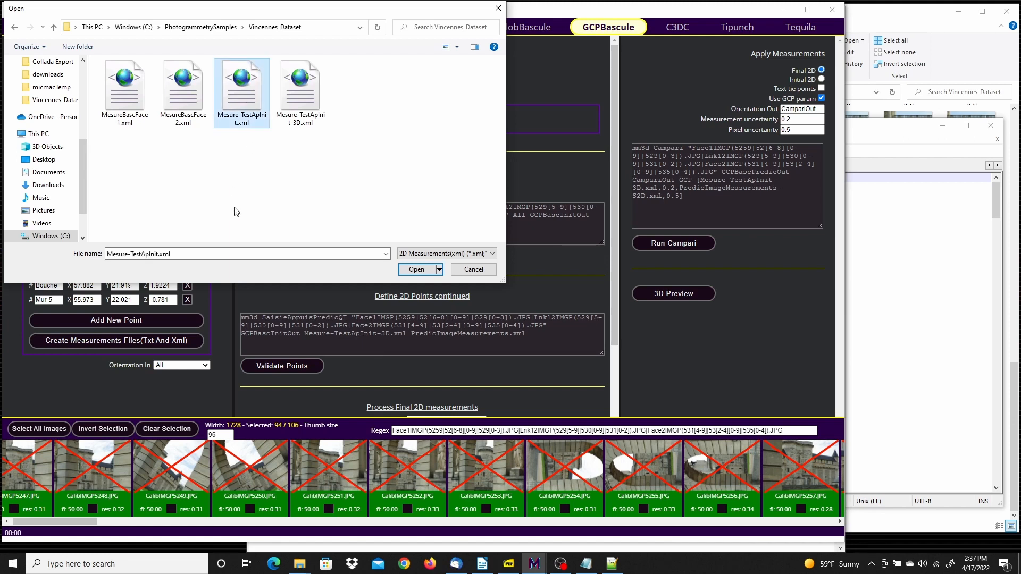
left_click(418, 270)
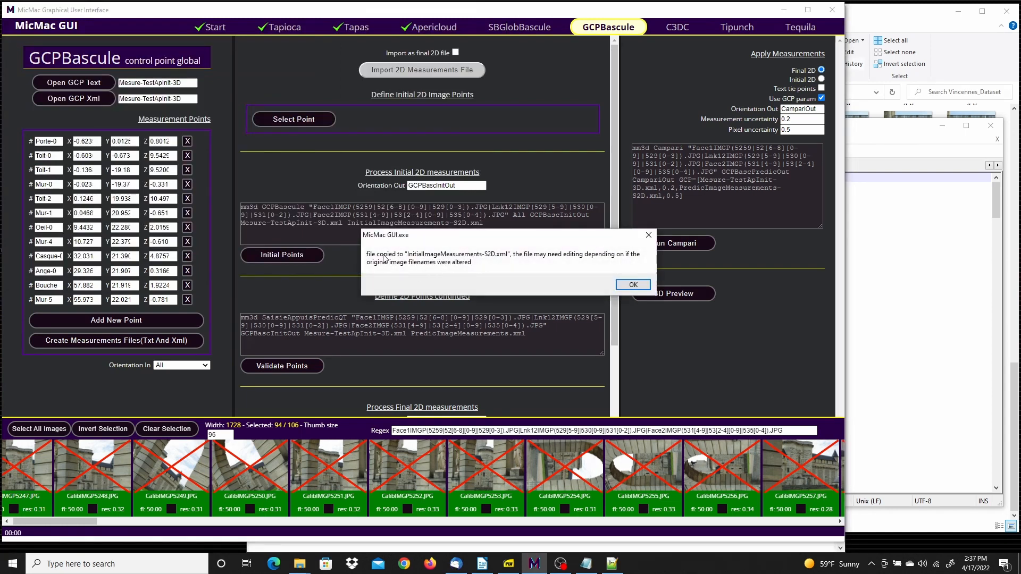
left_click(633, 285)
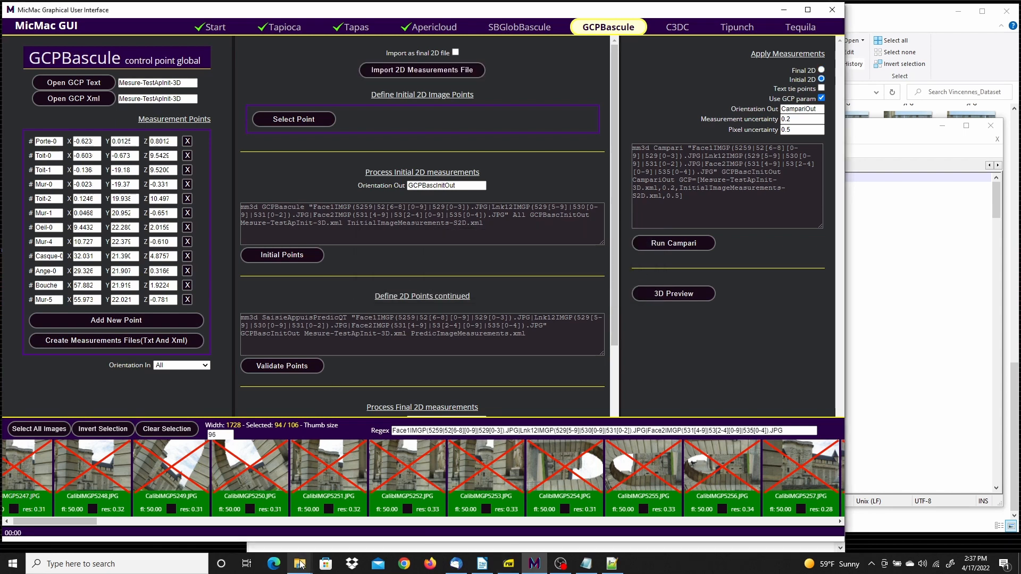
Open InitialImageMeasurements-S2D.xml from the micmacTemp folder in Notepad++ for editing
mouse_move(300, 564)
left_click(327, 527)
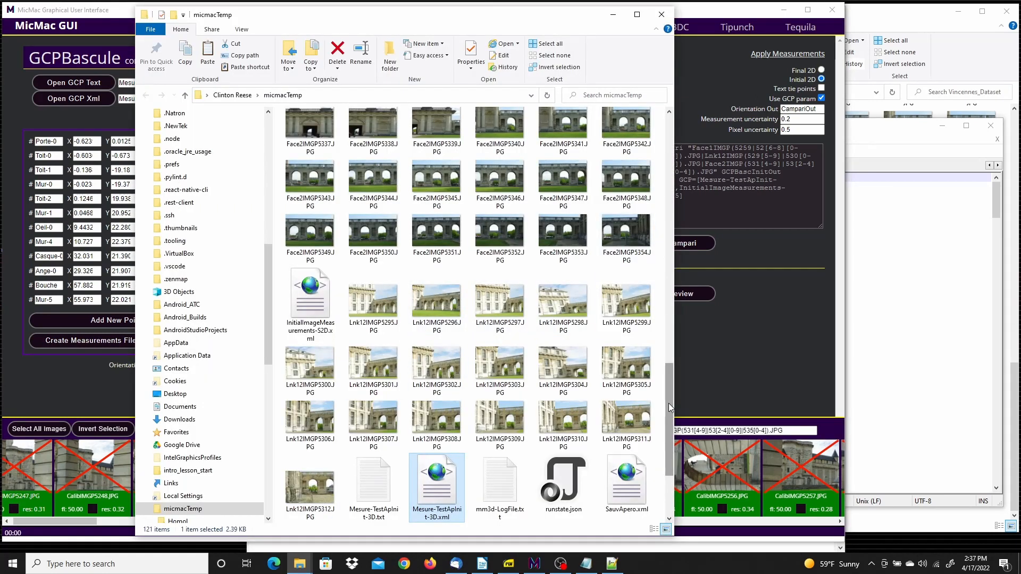
left_click_drag(669, 403, 670, 435)
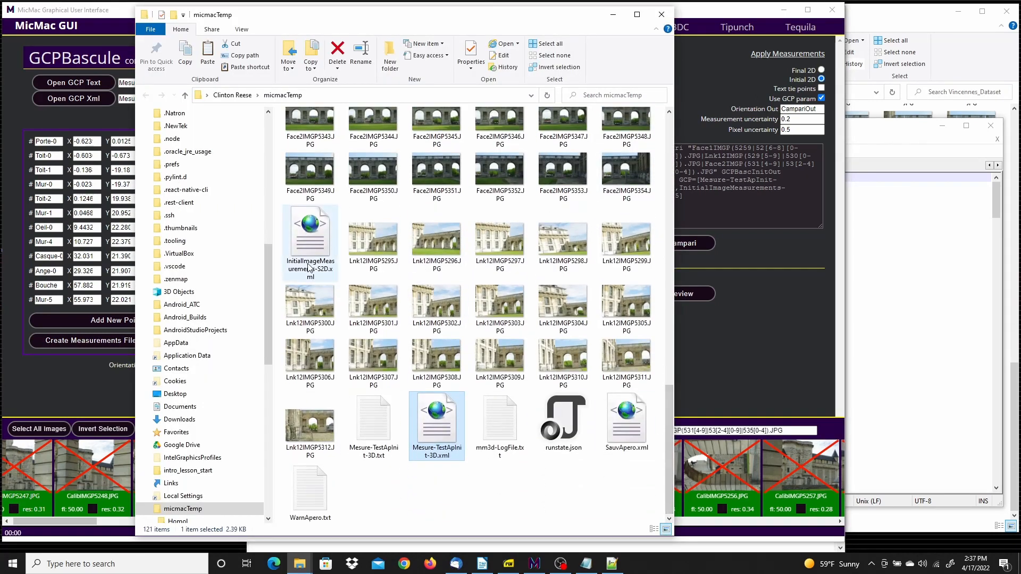
left_click(312, 240)
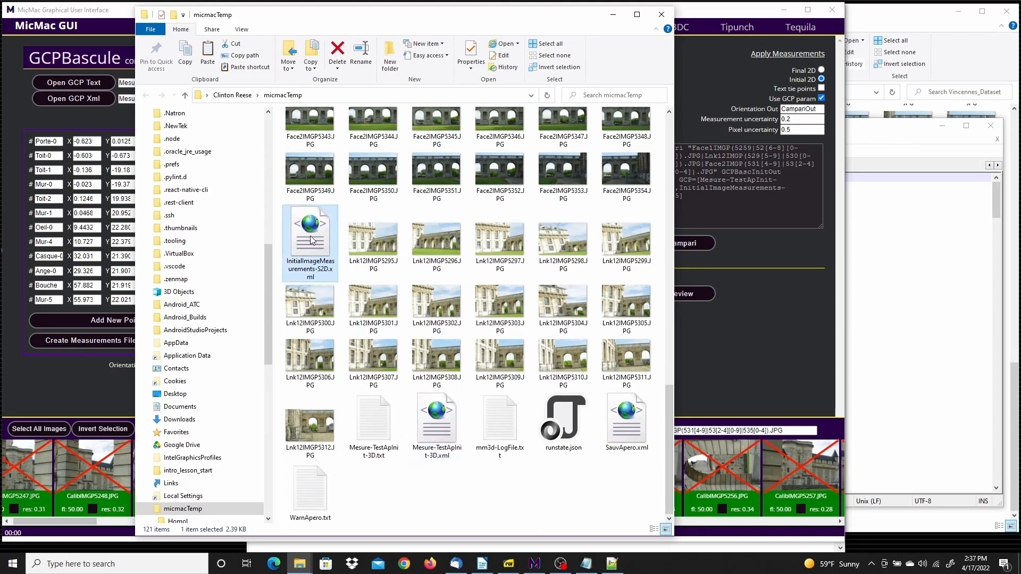
right_click(312, 240)
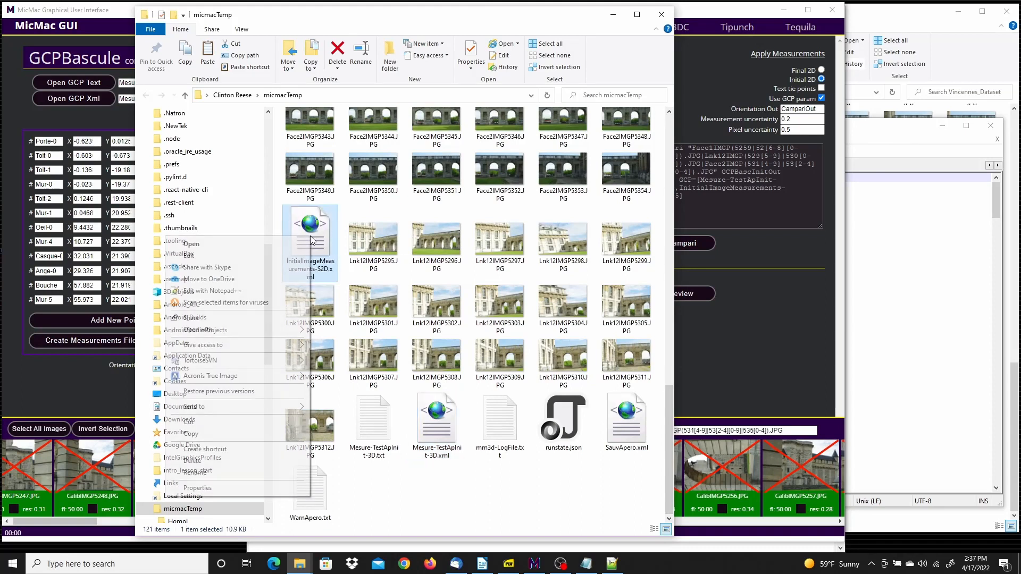
left_click(236, 295)
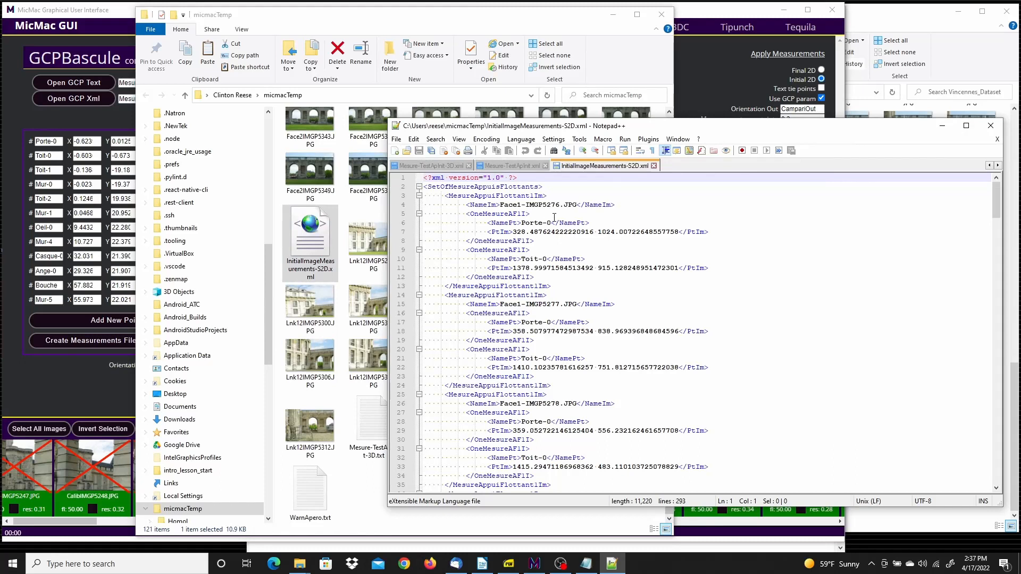
Replace every occurrence of "Face1-" with "Face1" in InitialImageMeasurements-S2D.xml
left_click(553, 152)
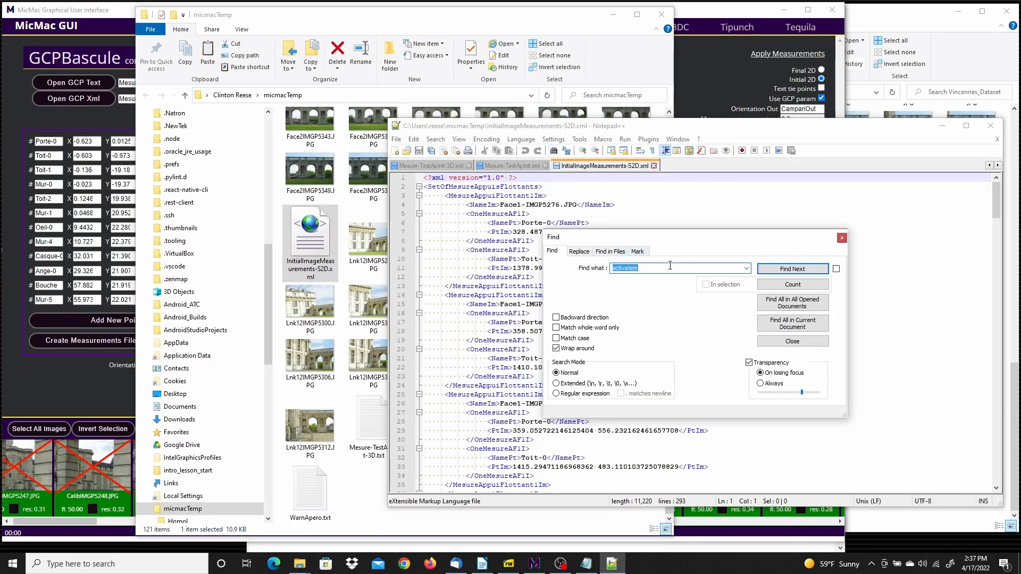
type("Face1-")
left_click(579, 251)
left_click(628, 285)
type("Fa")
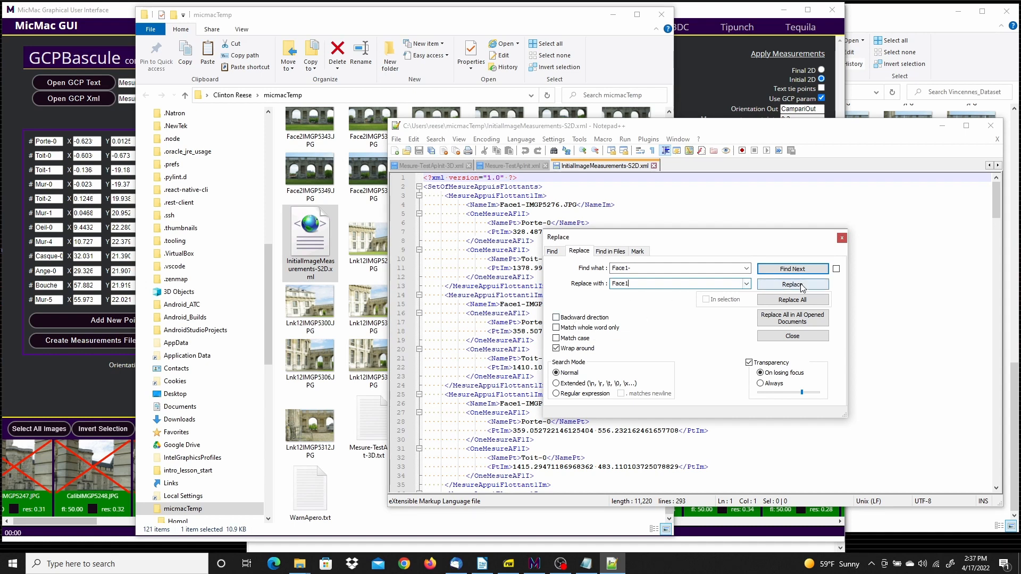
left_click(810, 300)
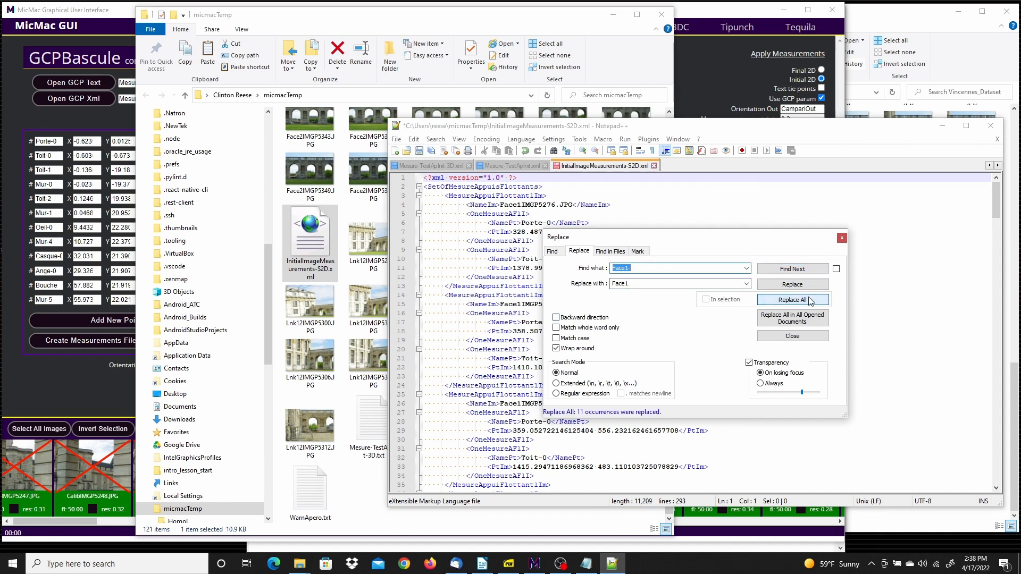
Replace every occurrence of "Face2-" with "Face2" in InitialImageMeasurements-S2D.xml, and save the file
left_click(630, 269)
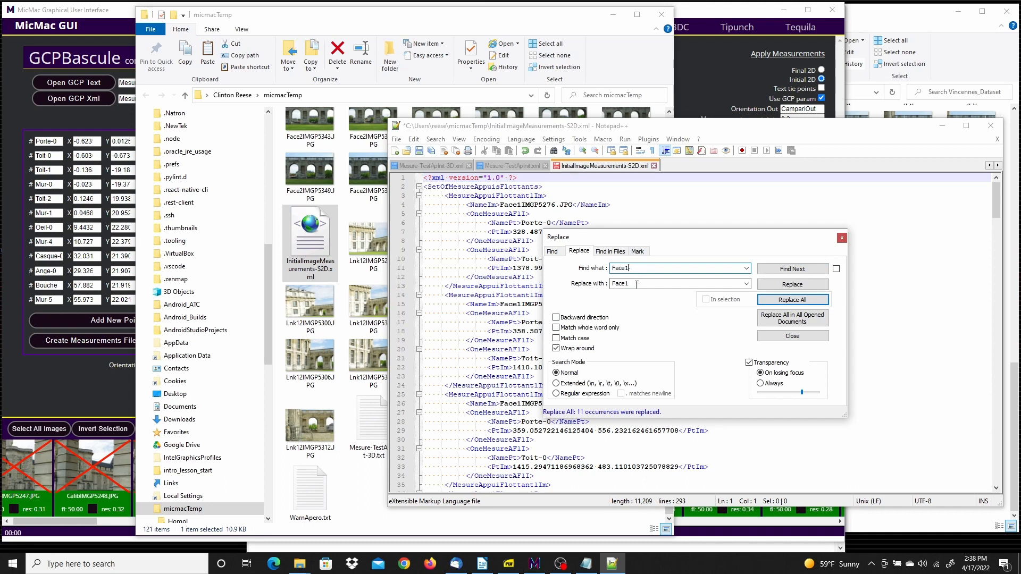
type("2-")
double_click(636, 284)
left_click(636, 284)
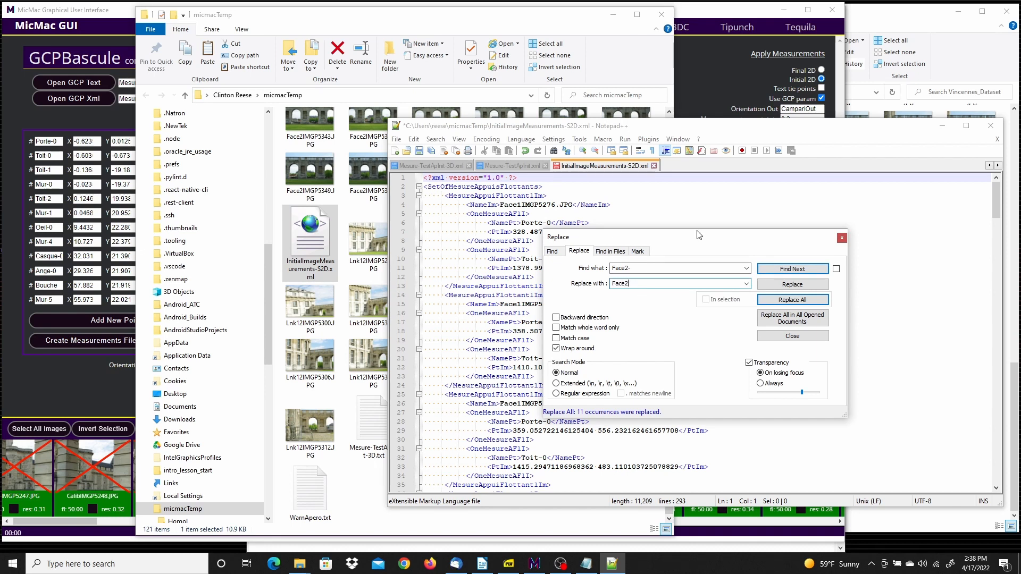
left_click_drag(699, 236, 806, 208)
scroll(464, 399, "down", 3)
scroll(464, 399, "down", 1)
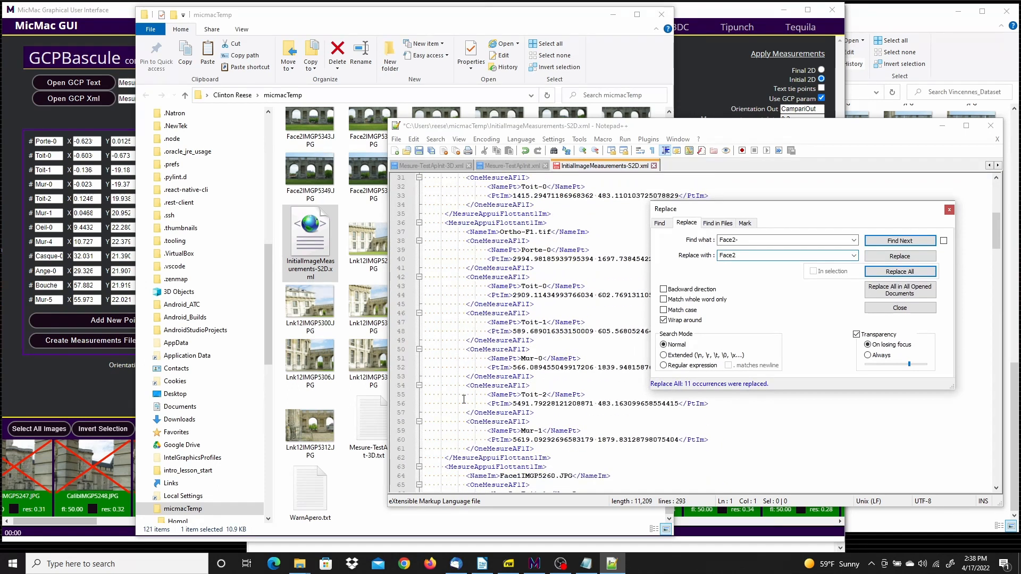
scroll(464, 399, "down", 7)
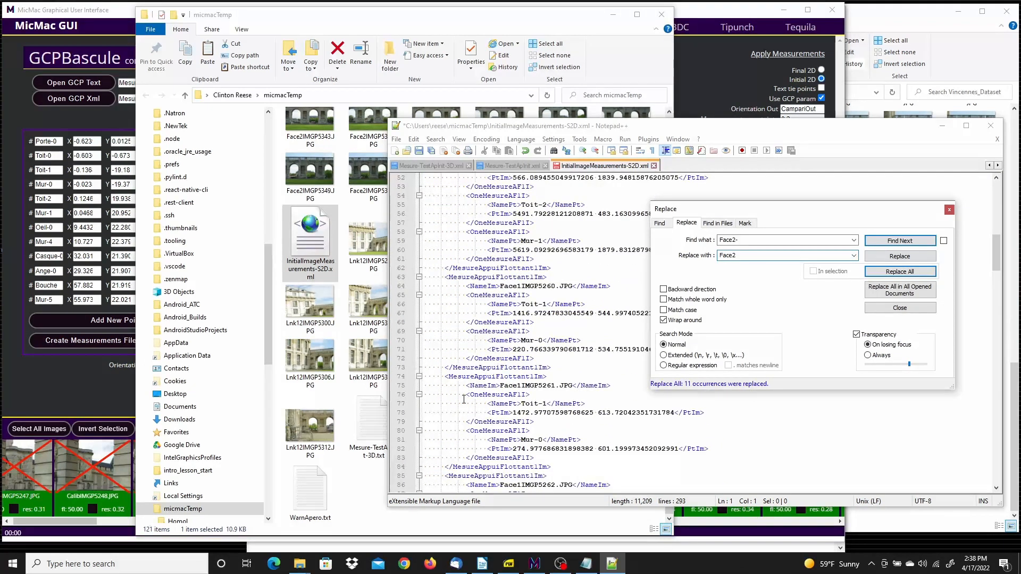
scroll(463, 399, "down", 16)
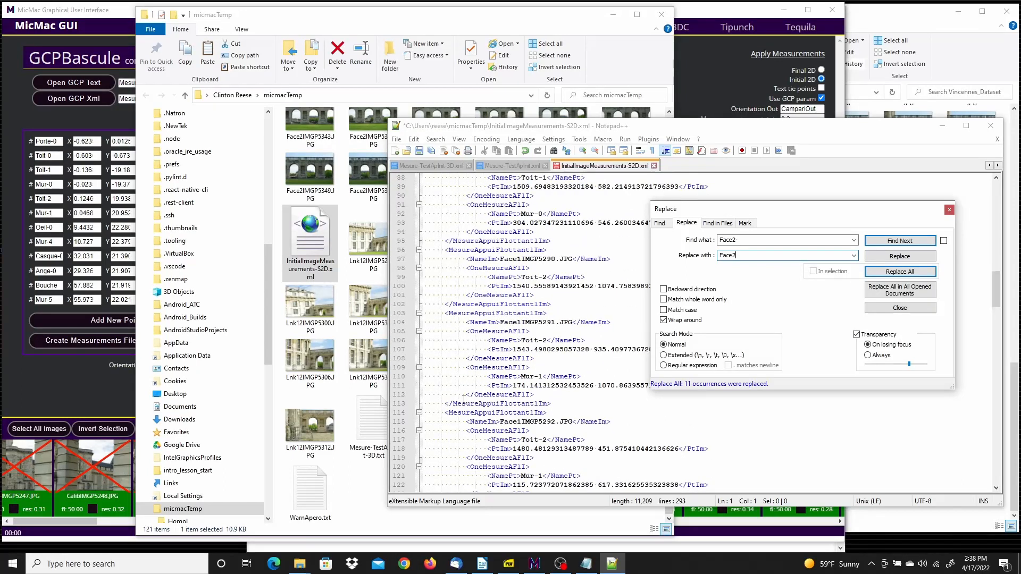
scroll(464, 398, "down", 4)
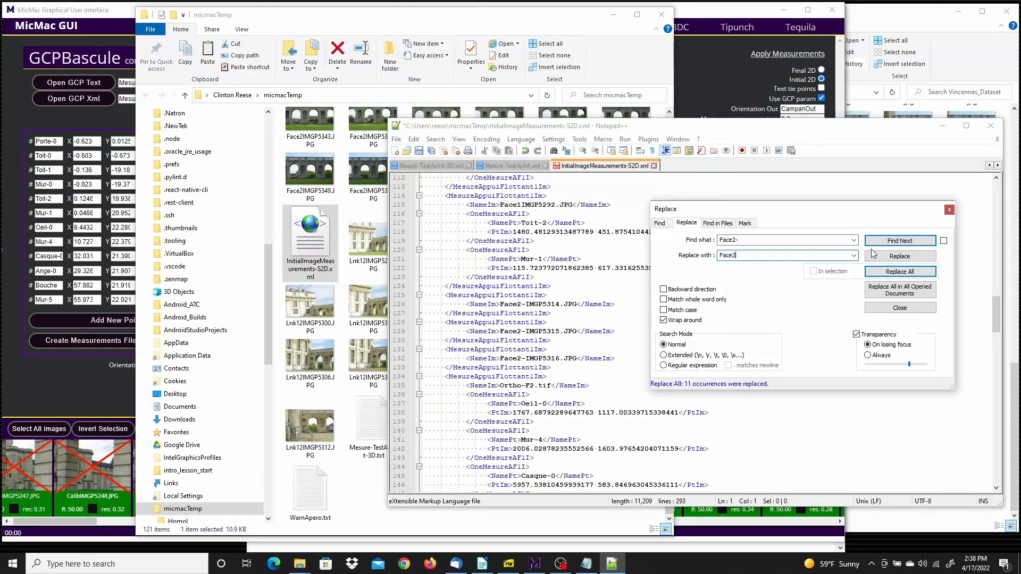
left_click(900, 272)
left_click(887, 308)
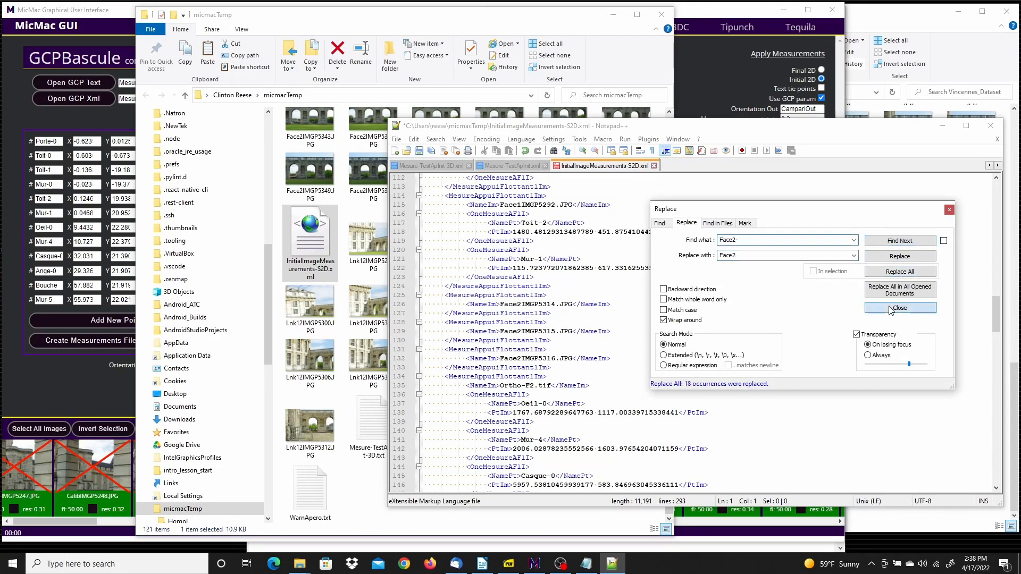
right_click(622, 169)
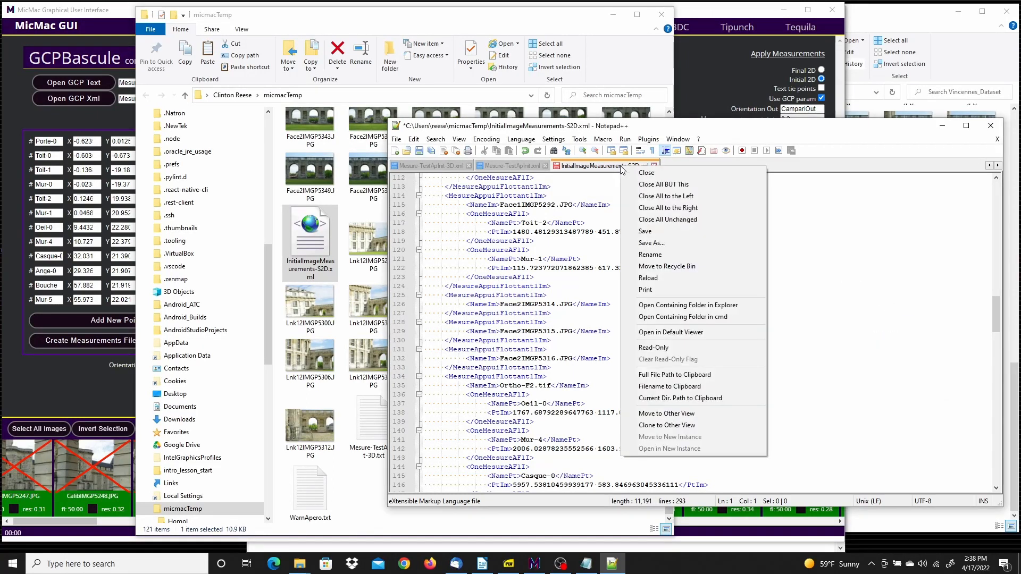
left_click(653, 230)
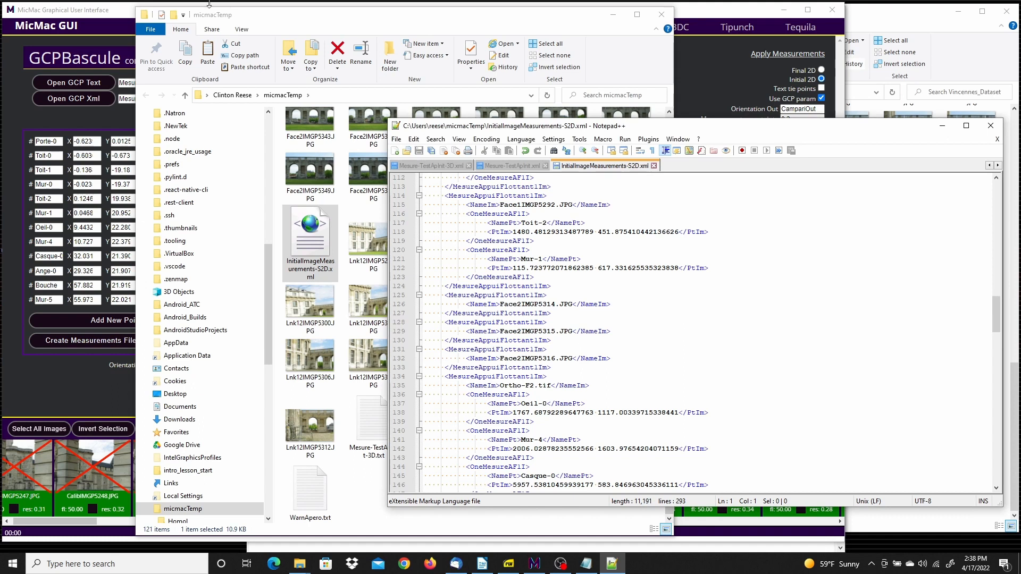
Switch back to the MicMac GUI, run the initial GCPBascule with output orientation GCPBascInitOut, and close the run log
left_click(113, 11)
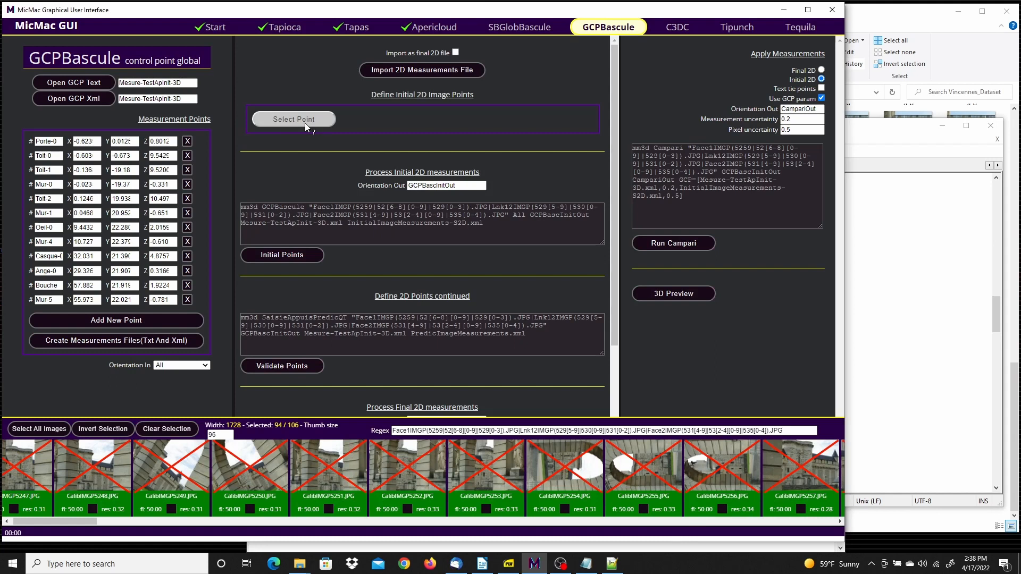
left_click(304, 254)
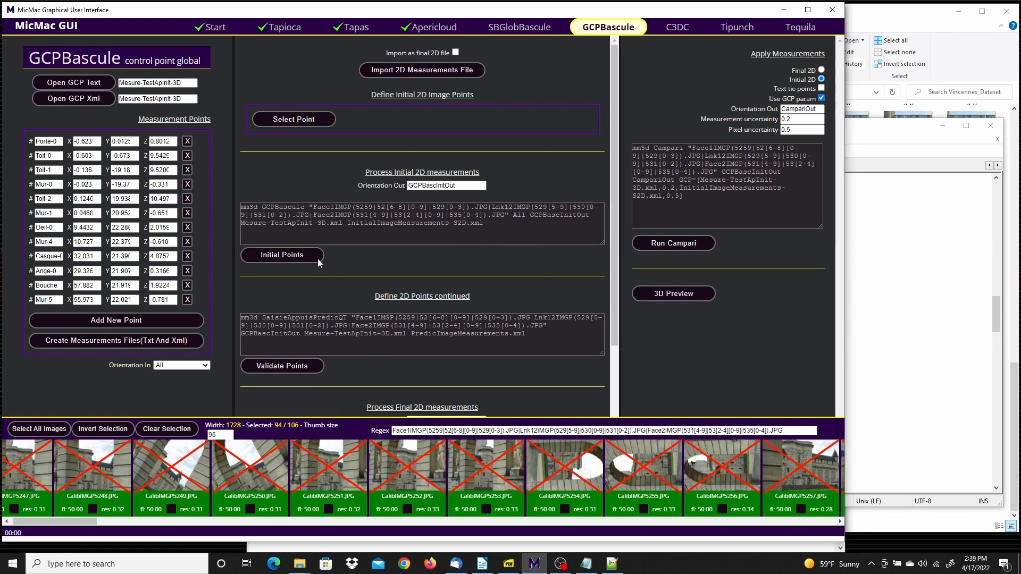
left_click(278, 256)
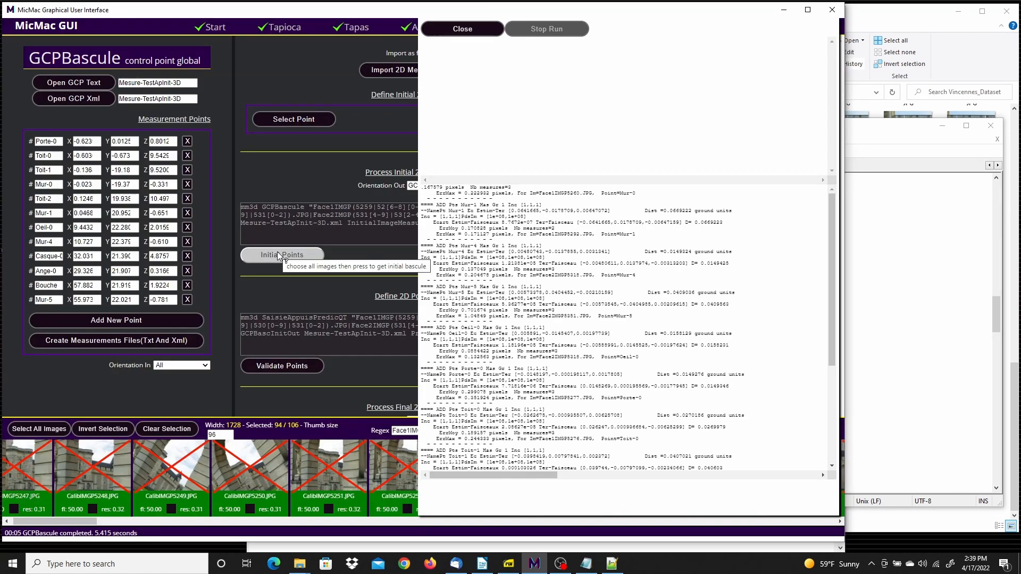
left_click(463, 32)
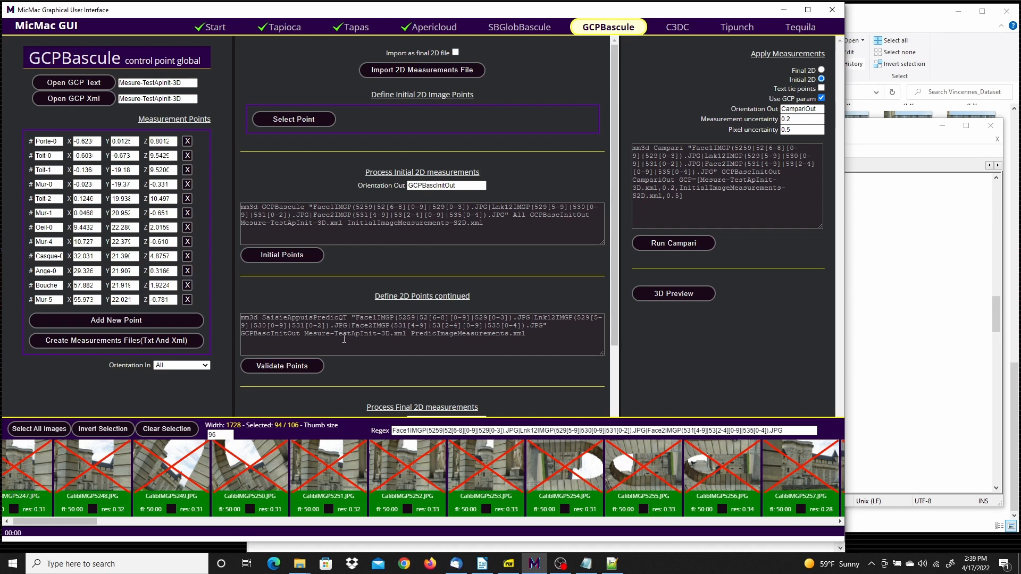
View the predicted 2D points for orientation GCPBascInitOut in the SaisieAppuisPredicQT validation tool, exit without validating any, and close the run log
scroll(325, 345, "down", 2)
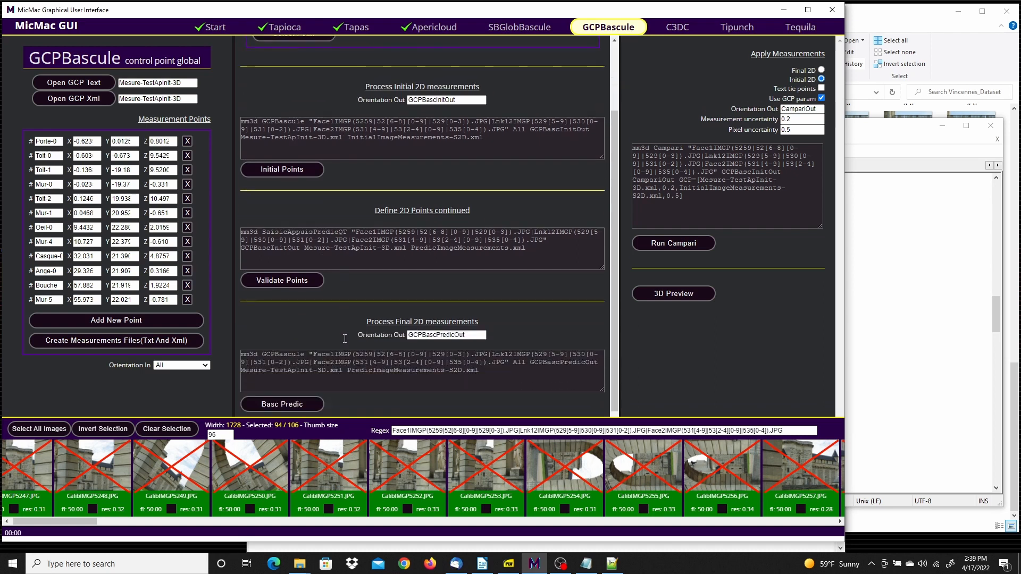
left_click(298, 280)
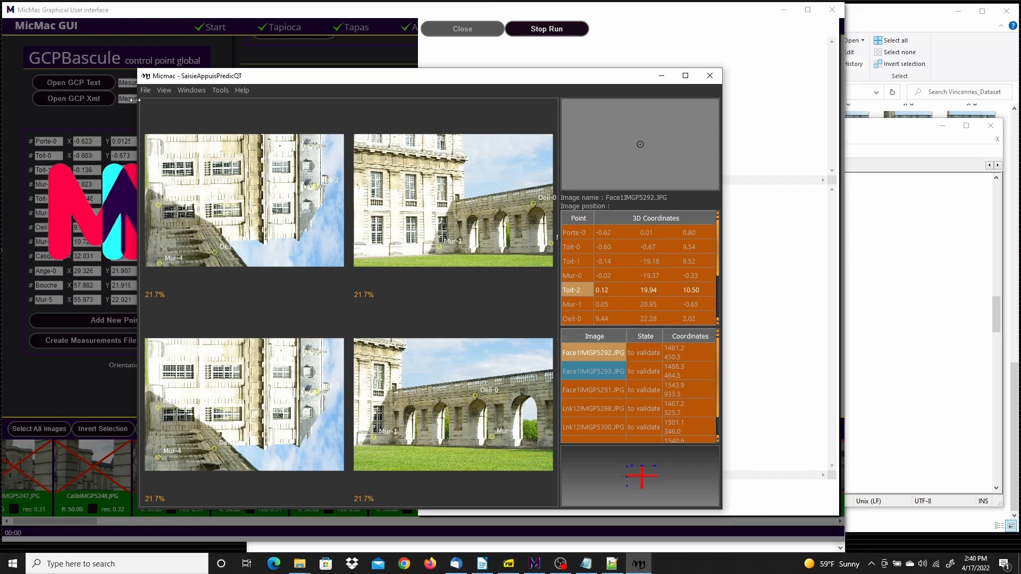
left_click(152, 91)
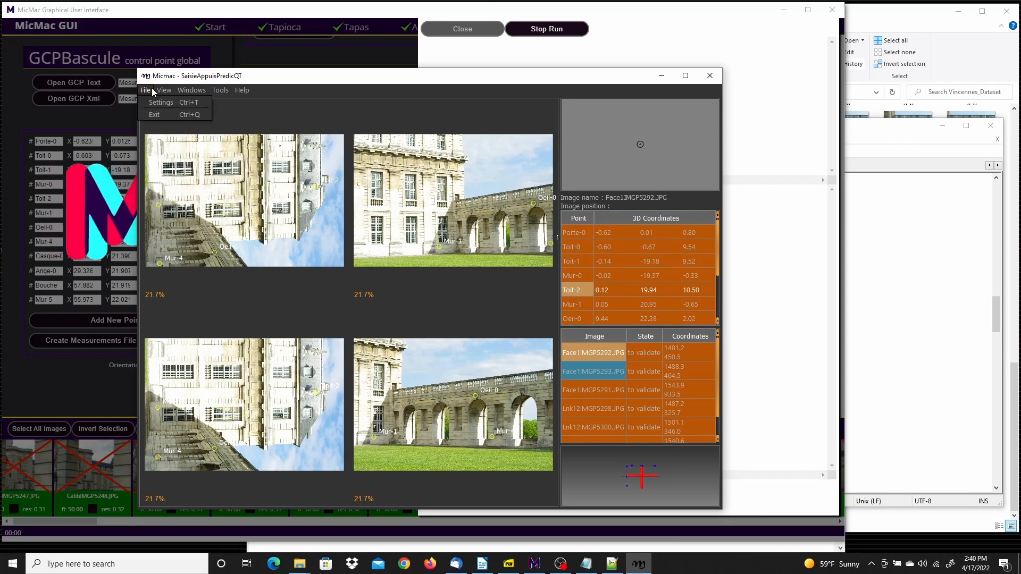
left_click(153, 116)
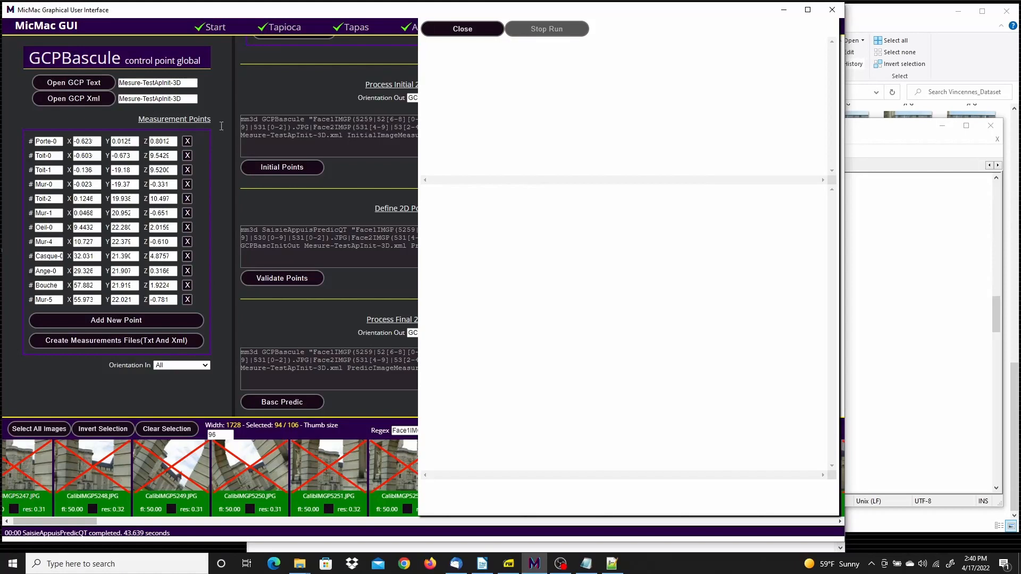
left_click(460, 30)
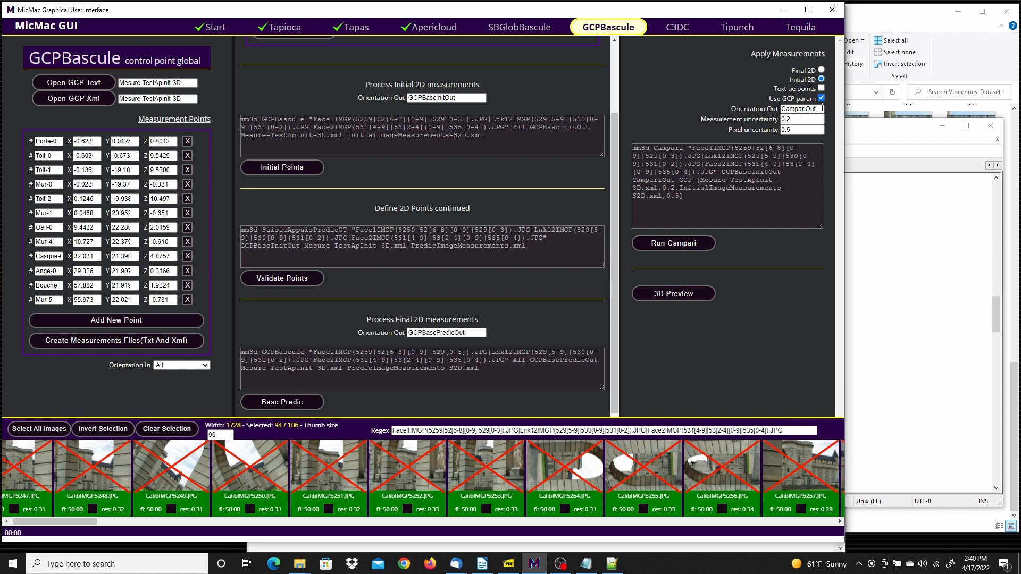
Run Campari on the initial 2D measurements with GCP parameters 0.2 and 0.5 and output orientation CampariOut, and close the run log
left_click(681, 245)
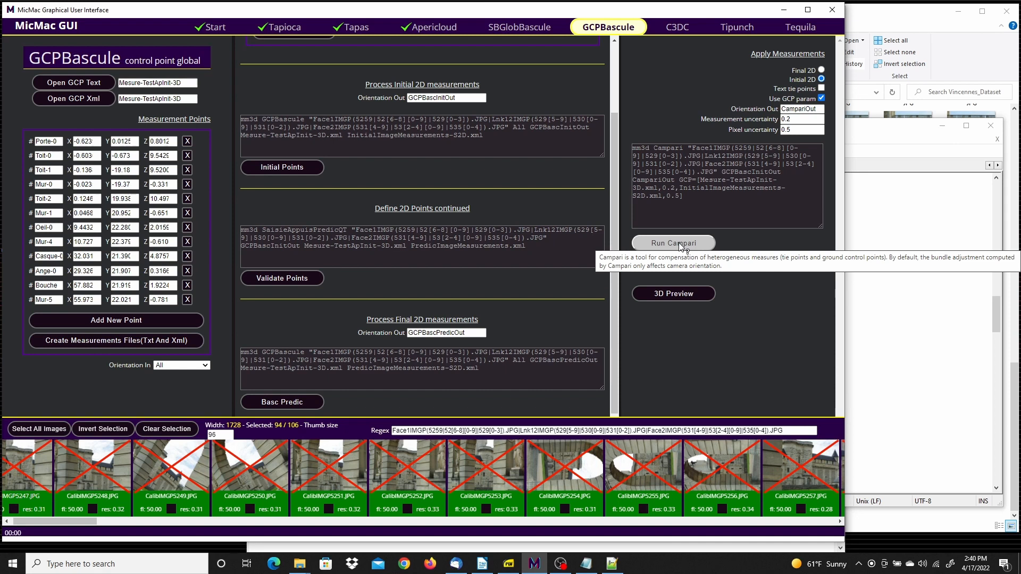
left_click(679, 244)
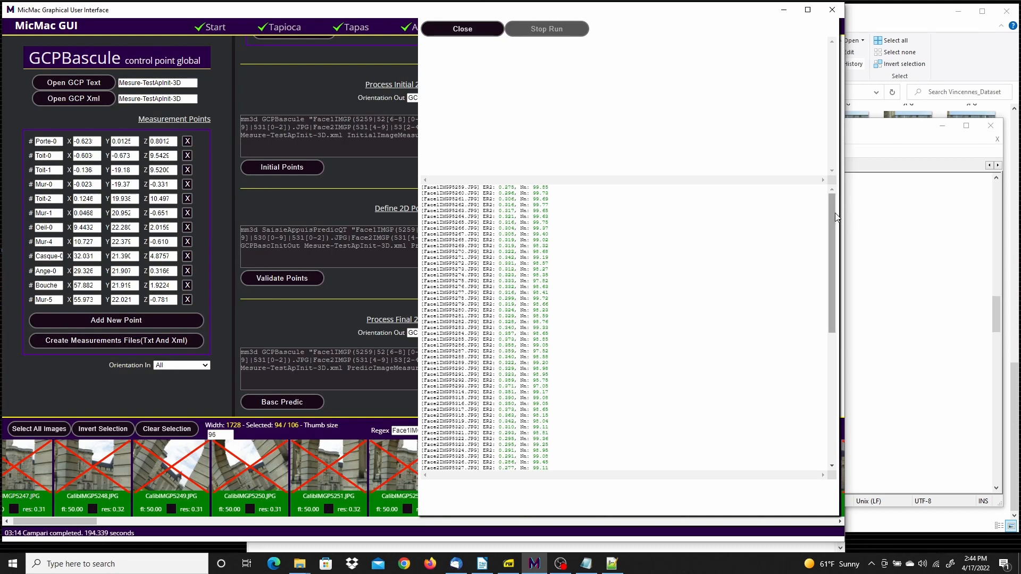
left_click(462, 27)
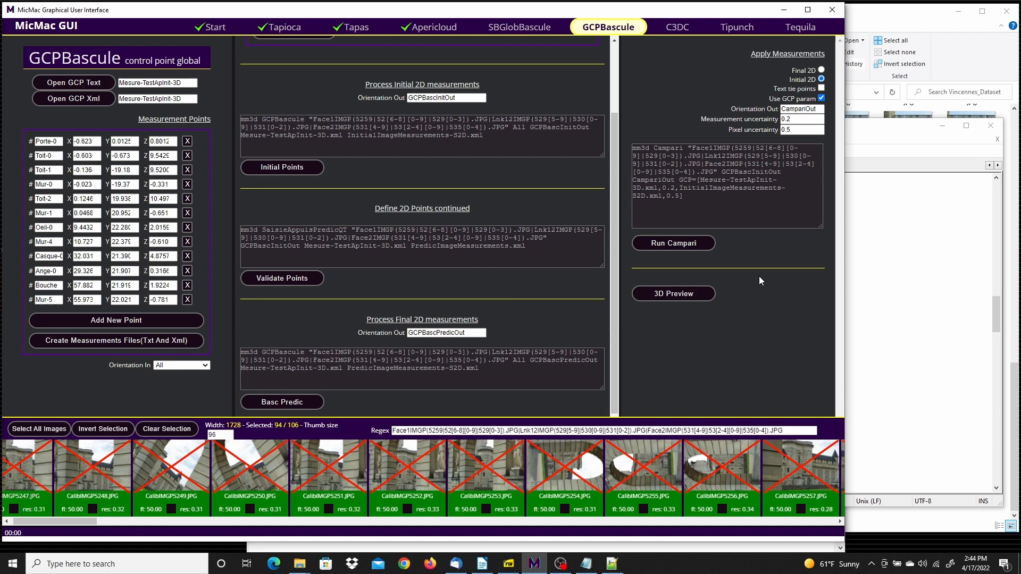
Generate the Apericloud sparse point cloud from orientation CampariOut with cameras included, and close the run log
left_click(678, 295)
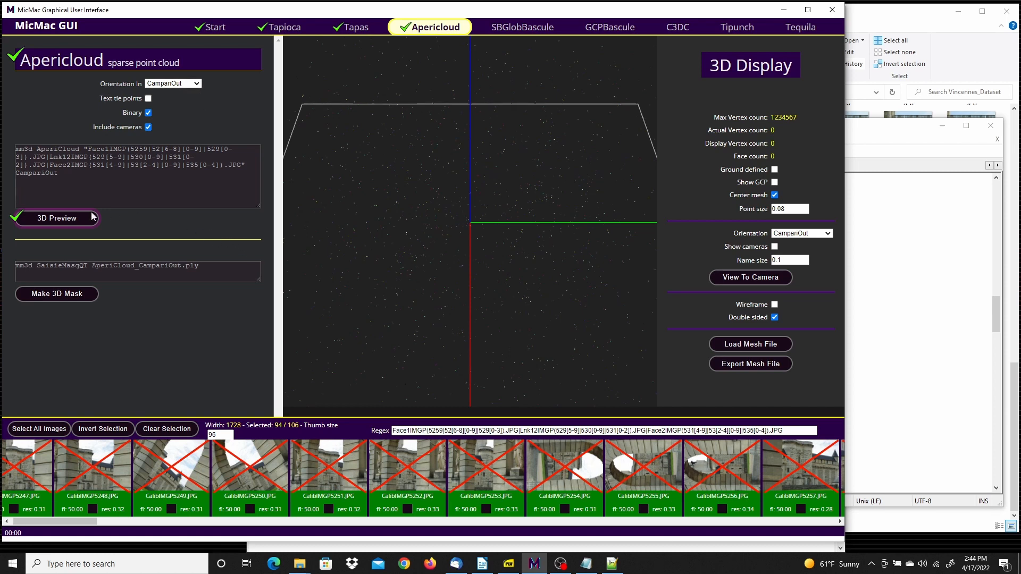
left_click(66, 218)
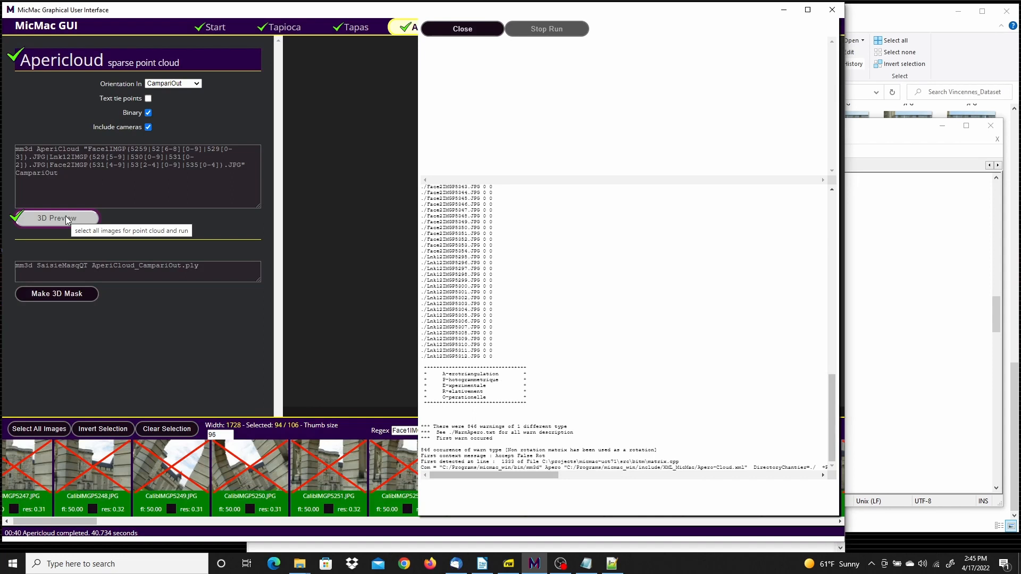
left_click(462, 29)
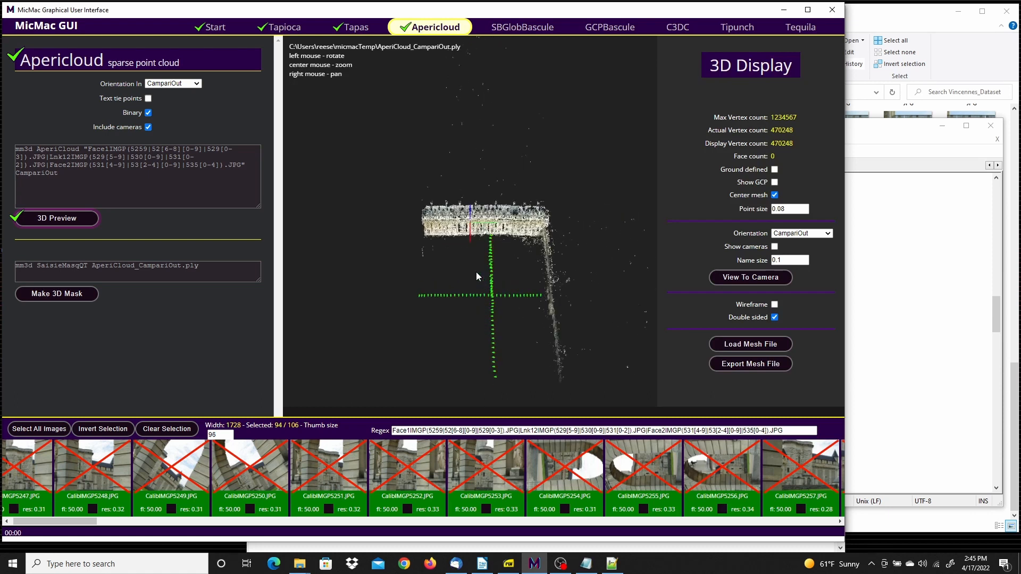
Examine the sparse point cloud of the building and its camera positions from several angles
left_click_drag(474, 333, 474, 230)
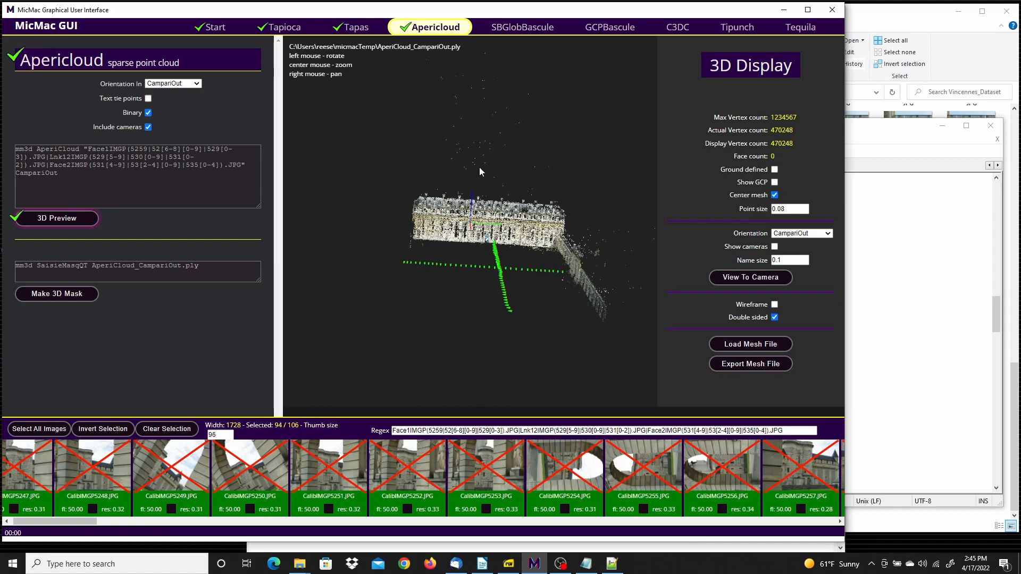
left_click_drag(549, 310, 482, 240)
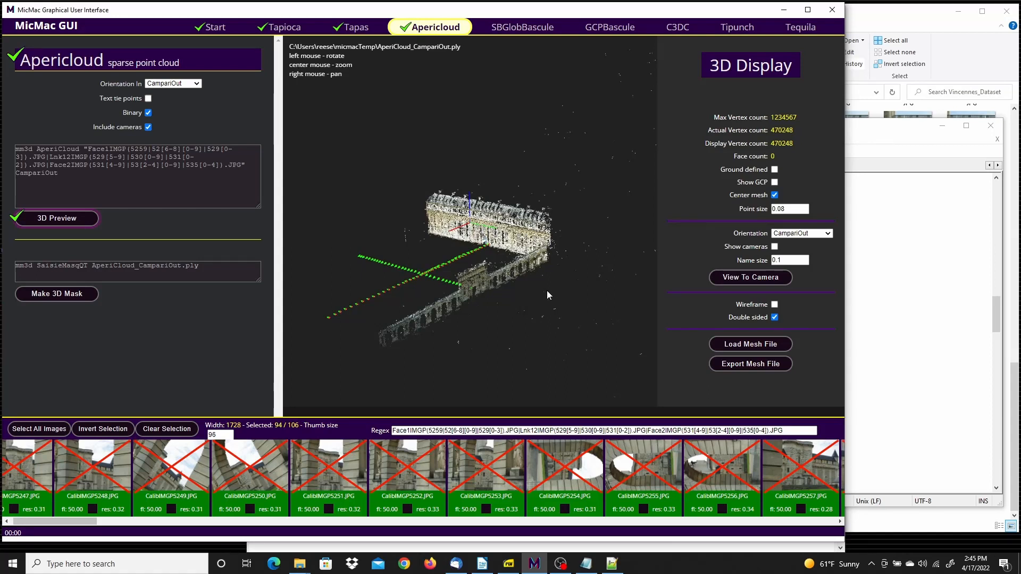
left_click_drag(535, 328, 560, 242)
scroll(560, 243, "up", 6)
scroll(536, 283, "down", 2)
left_click_drag(535, 286, 538, 339)
left_click_drag(621, 200, 573, 125)
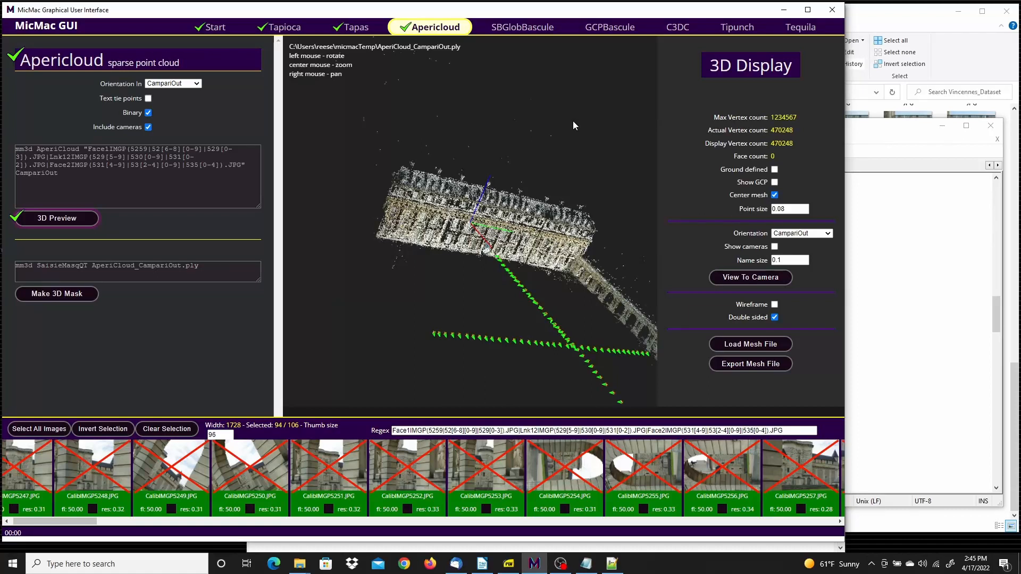
Show the ground control points on the point cloud using Mesure-TestApInit-3D.xml
left_click(775, 182)
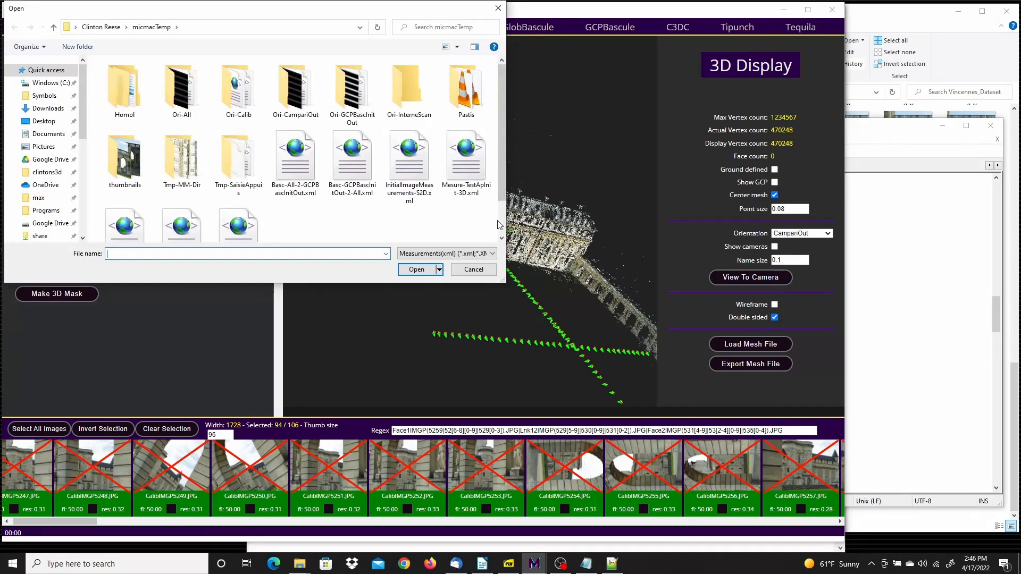
left_click_drag(503, 149, 507, 196)
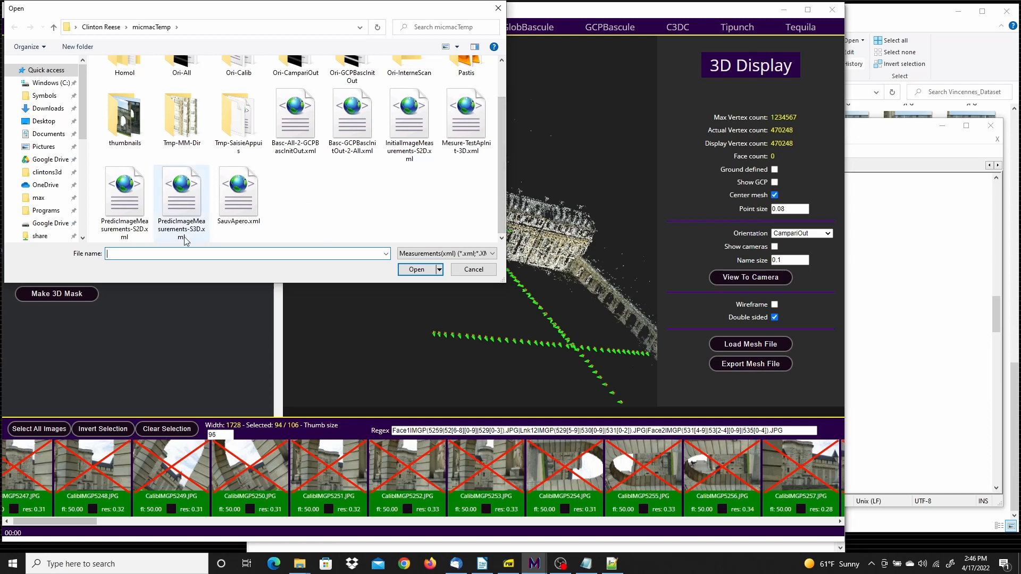
left_click(471, 119)
left_click(418, 269)
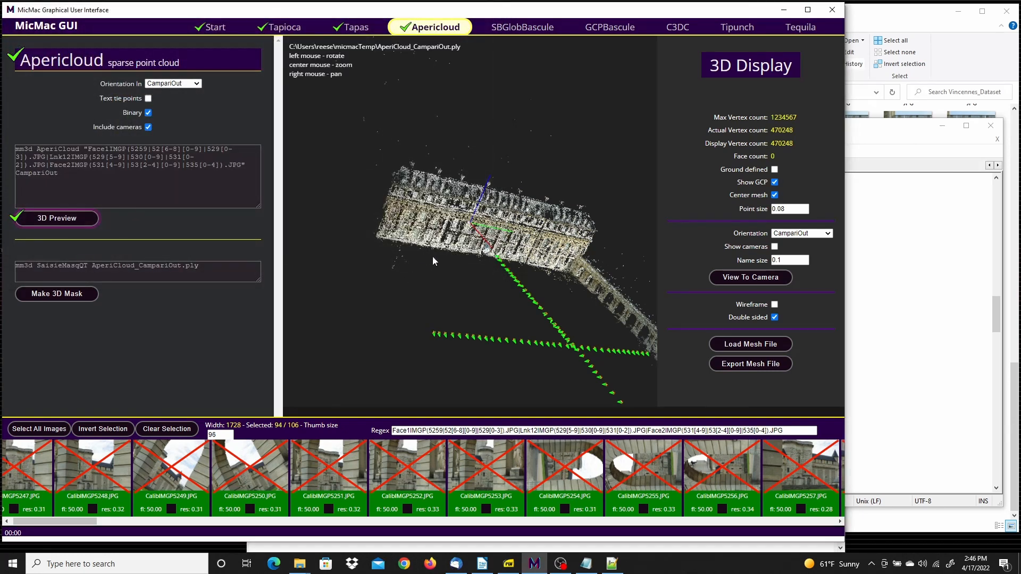
Set the 3D display's name size to 1 and examine the labelled control points along the facade and arcade
scroll(590, 242, "up", 5)
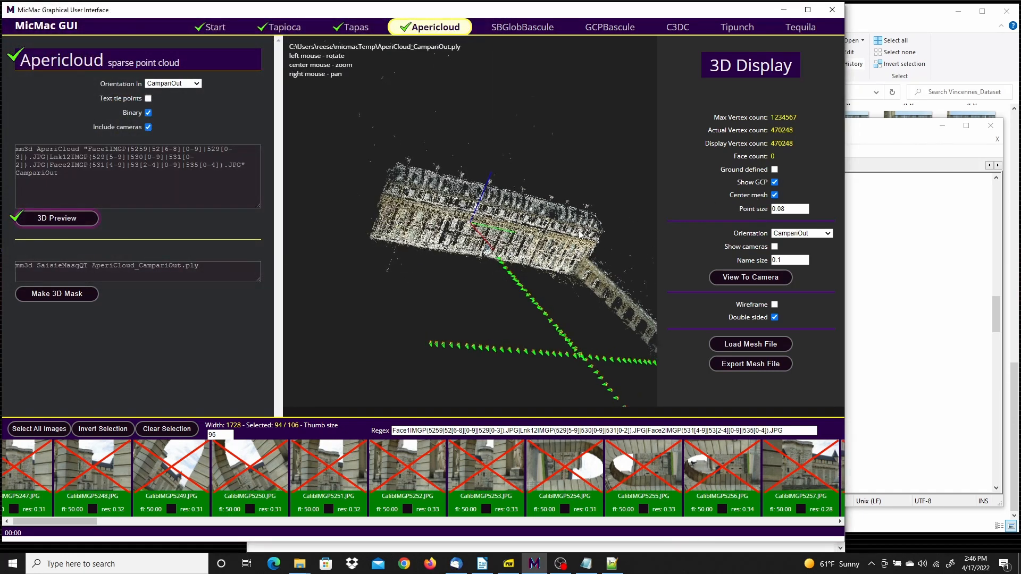
left_click(805, 259)
left_click(805, 258)
left_click(805, 258)
left_click_drag(793, 260, 768, 264)
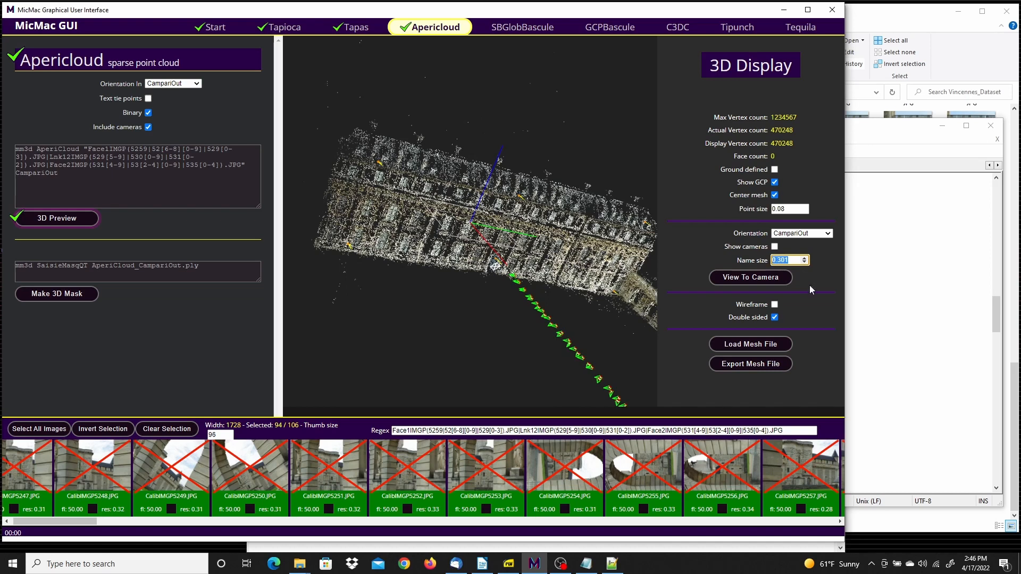
type("1")
left_click_drag(481, 331, 606, 324)
scroll(569, 303, "up", 1)
right_click_drag(570, 305, 465, 219)
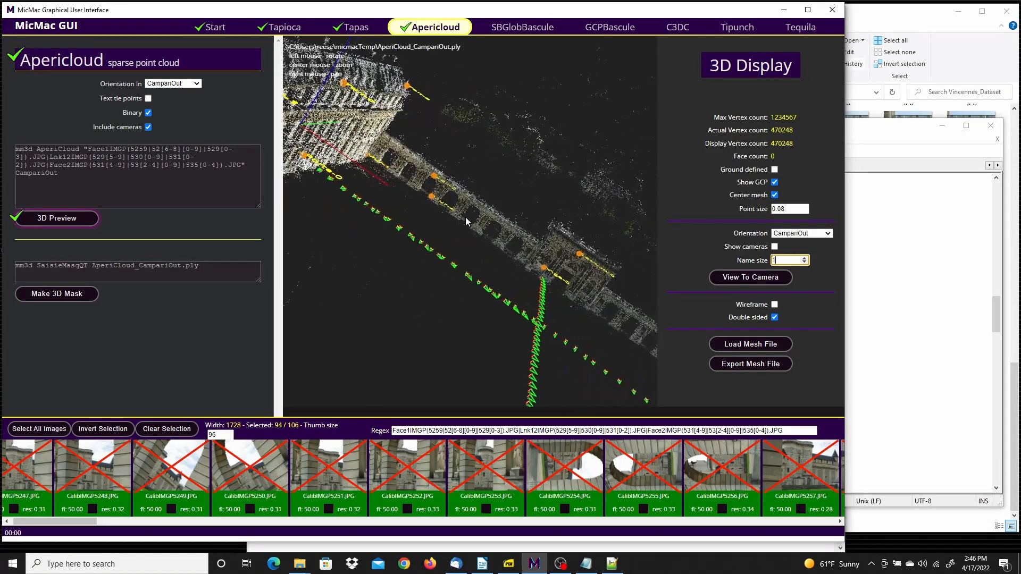
left_click_drag(584, 328, 517, 297)
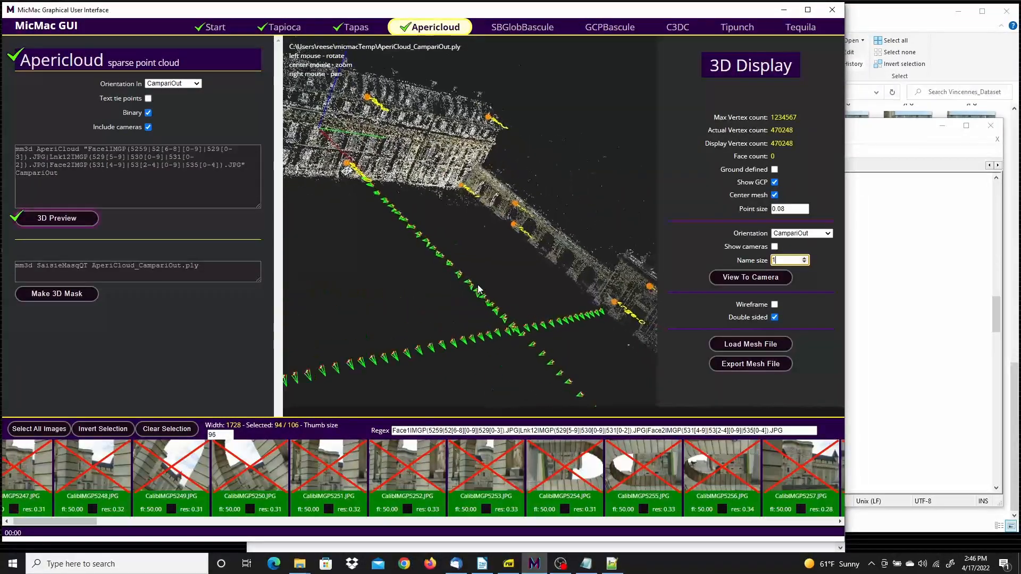
Hide the ground control points and look over the whole point cloud from several angles
left_click(775, 183)
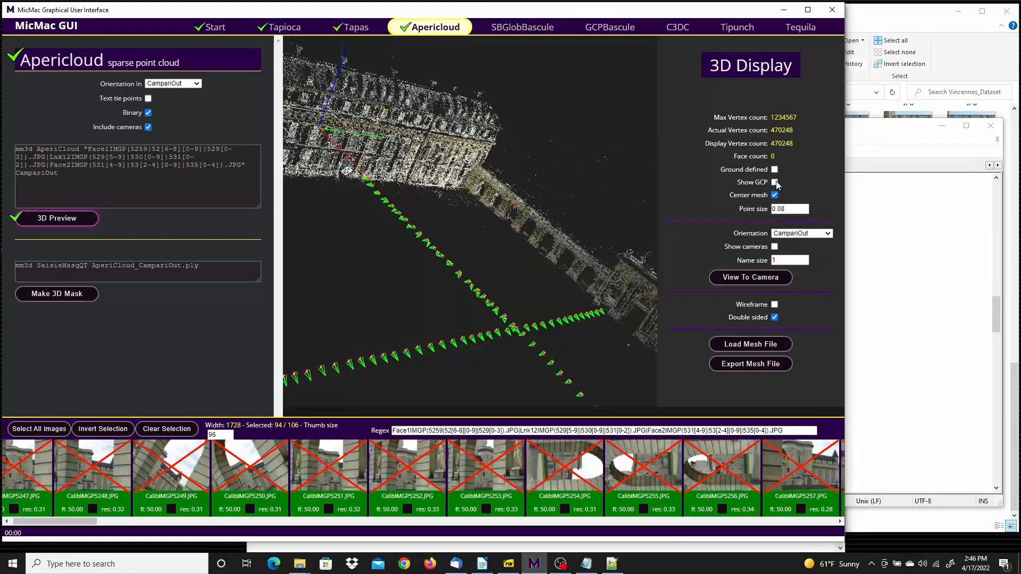
left_click_drag(505, 253, 452, 334)
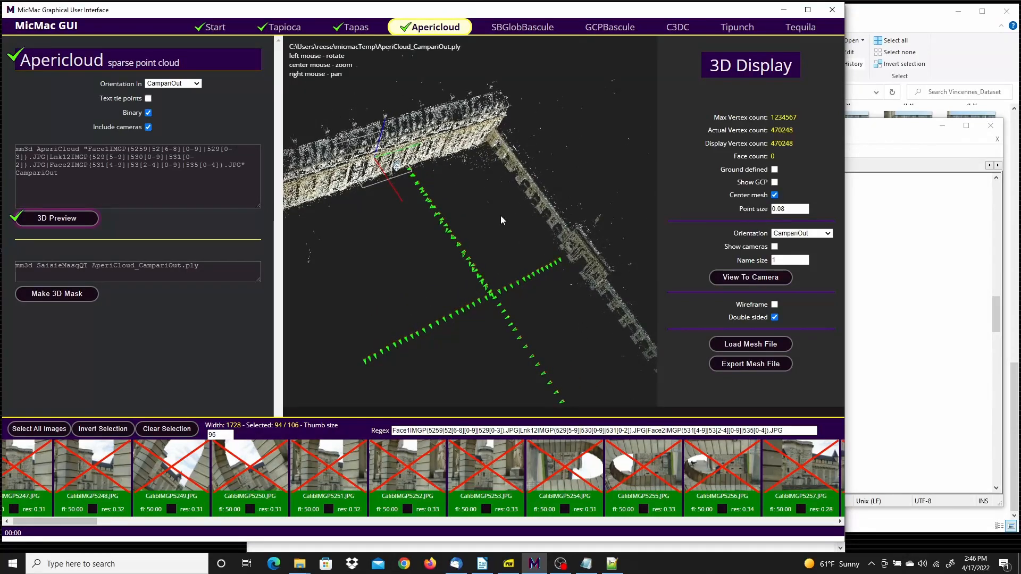
scroll(500, 216, "down", 5)
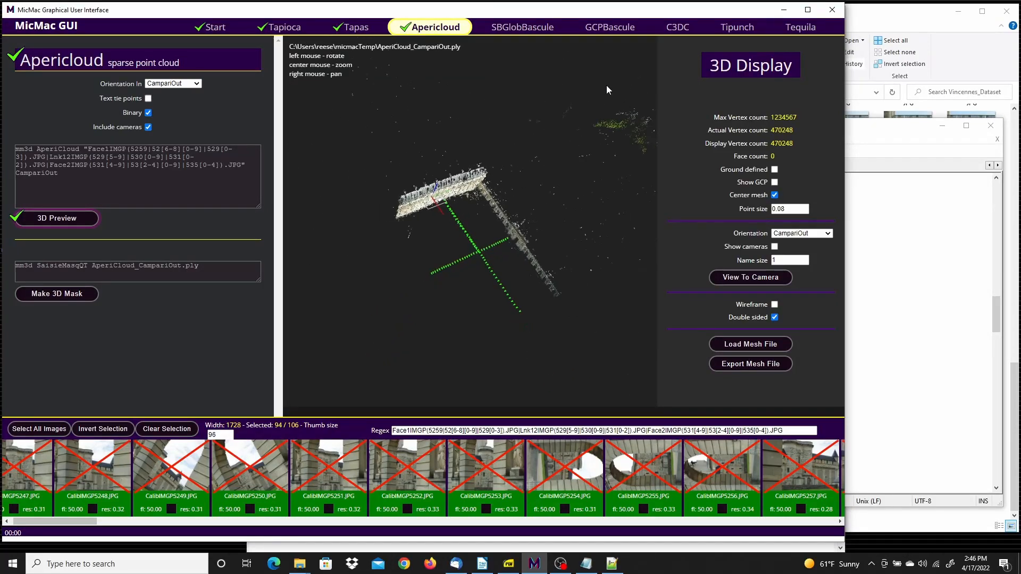
left_click_drag(576, 201, 608, 165)
left_click_drag(584, 218, 565, 160)
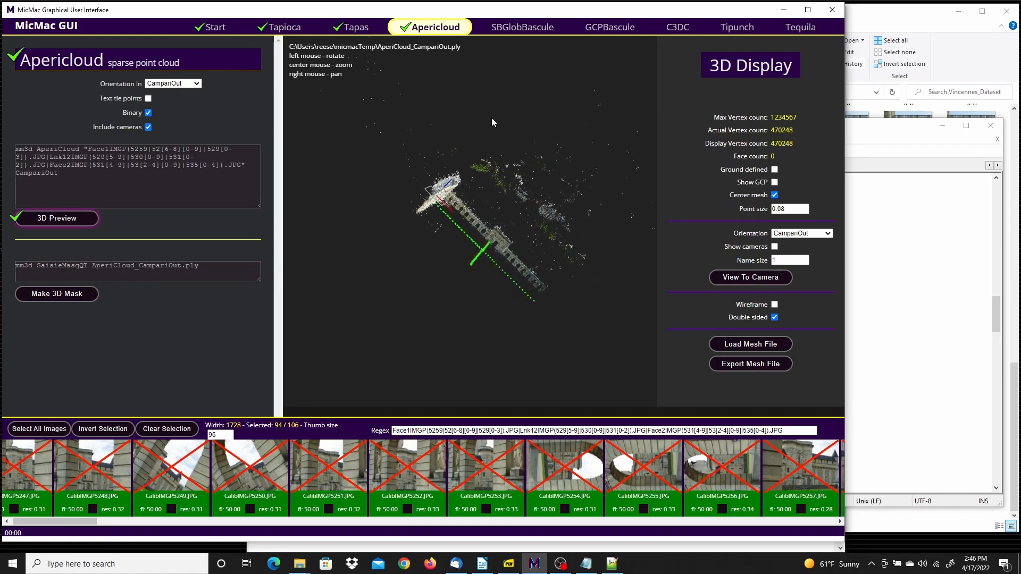
Open AperiCloud_CampariOut.ply in the 3D mask tool, frame both walls from above, and switch to points selection mode
left_click(57, 294)
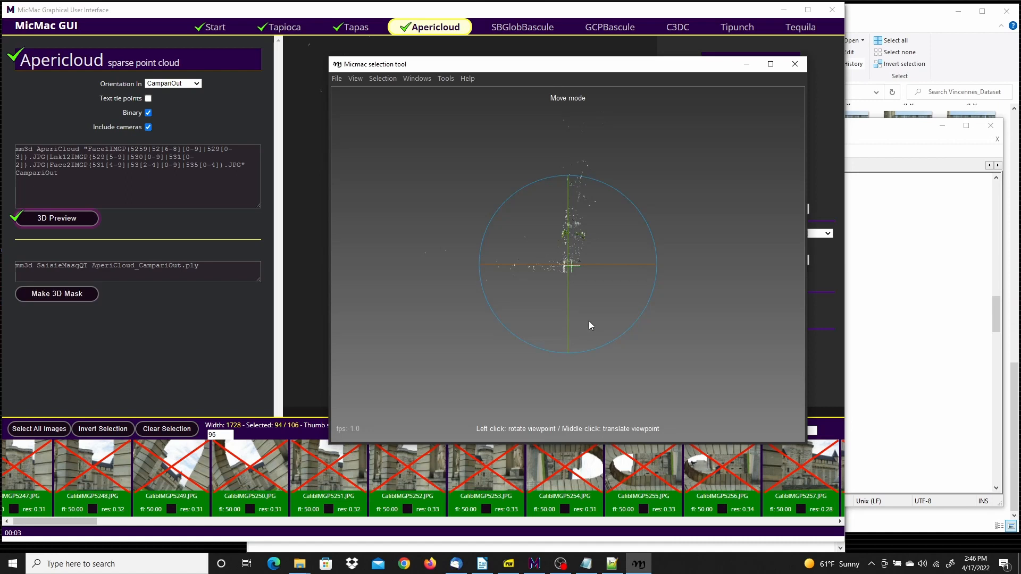
left_click_drag(586, 291, 583, 287)
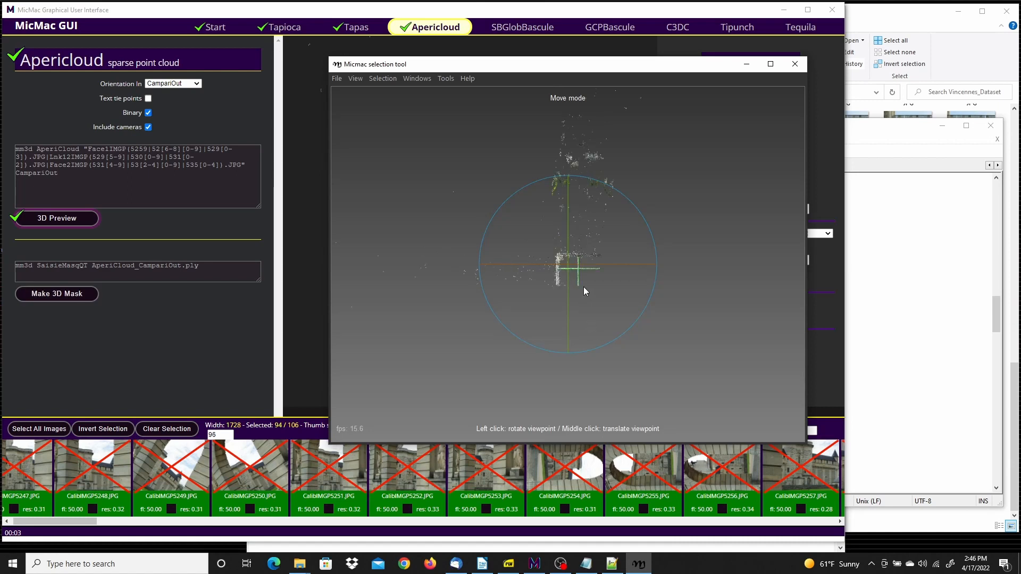
scroll(584, 290, "up", 10)
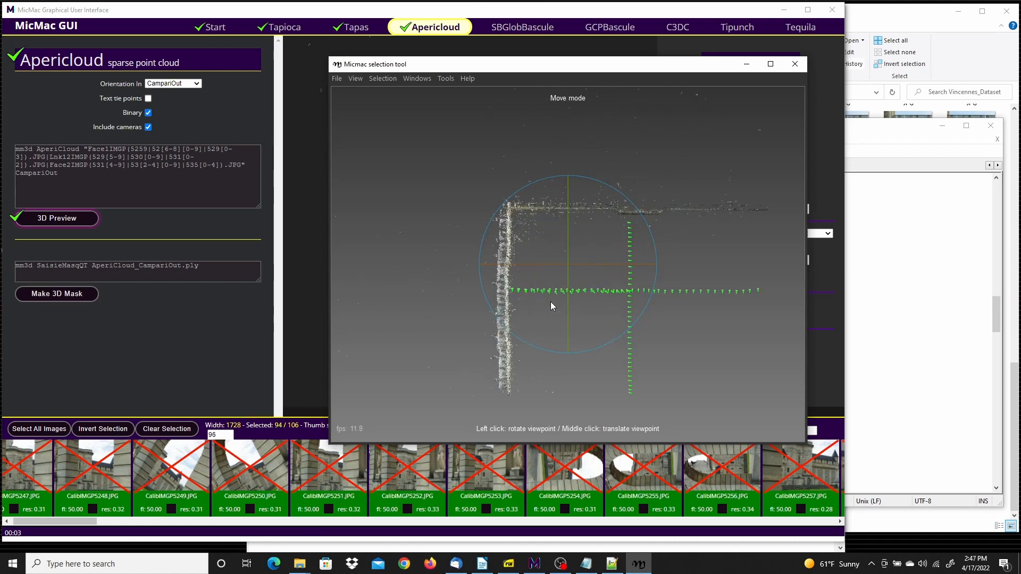
scroll(550, 309, "up", 3)
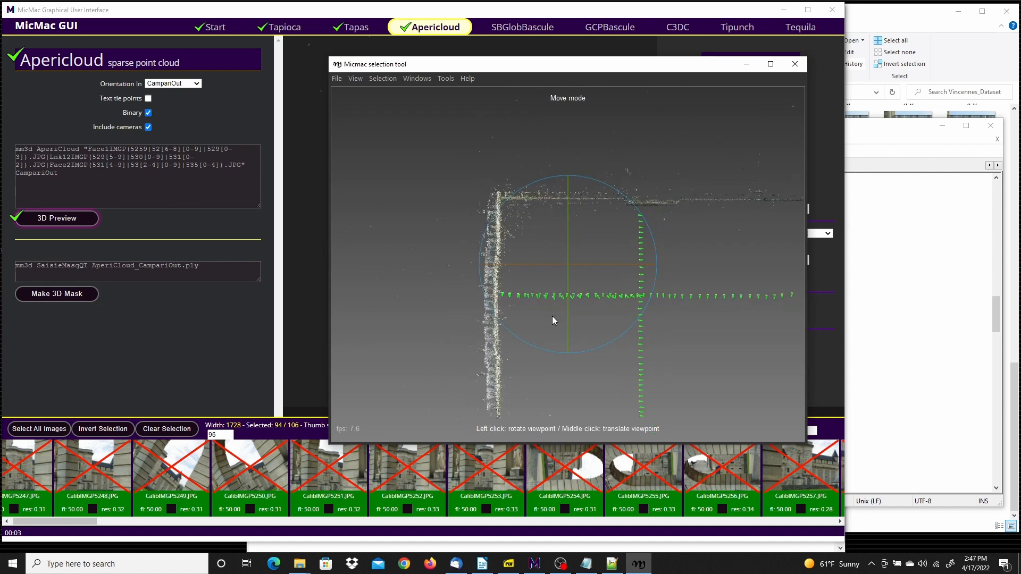
middle_click_drag(628, 350, 582, 314)
left_click(382, 78)
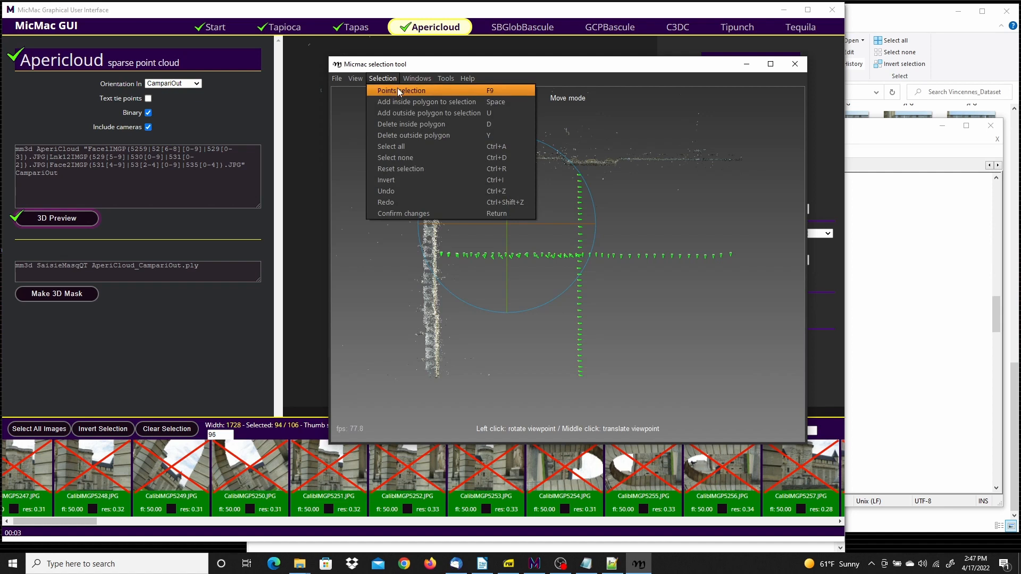
left_click(400, 91)
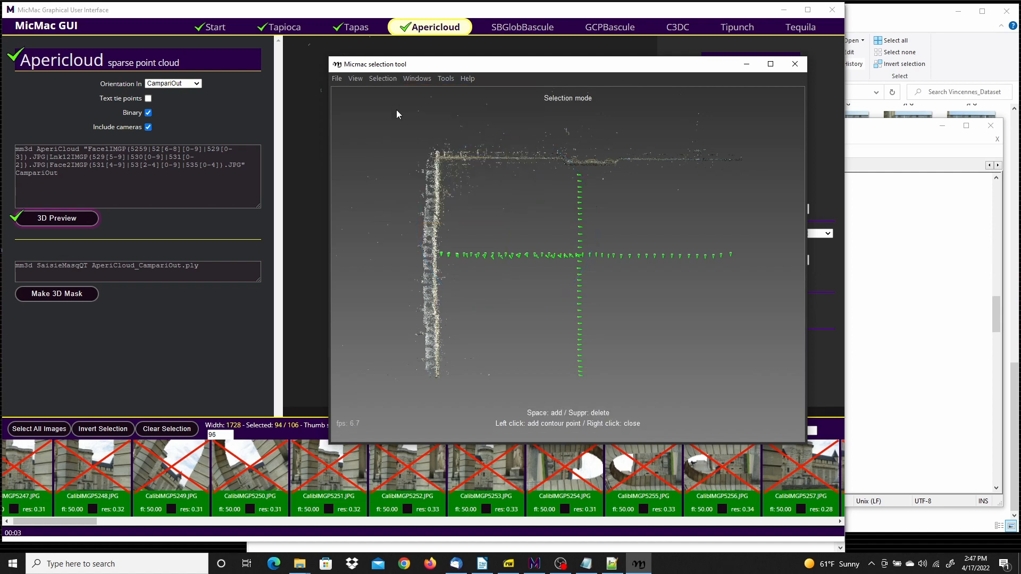
Outline the L-shaped pair of walls with a closed polygon and add the points inside it to the mask selection
left_click(414, 399)
left_click(462, 397)
left_click(469, 266)
left_click(453, 208)
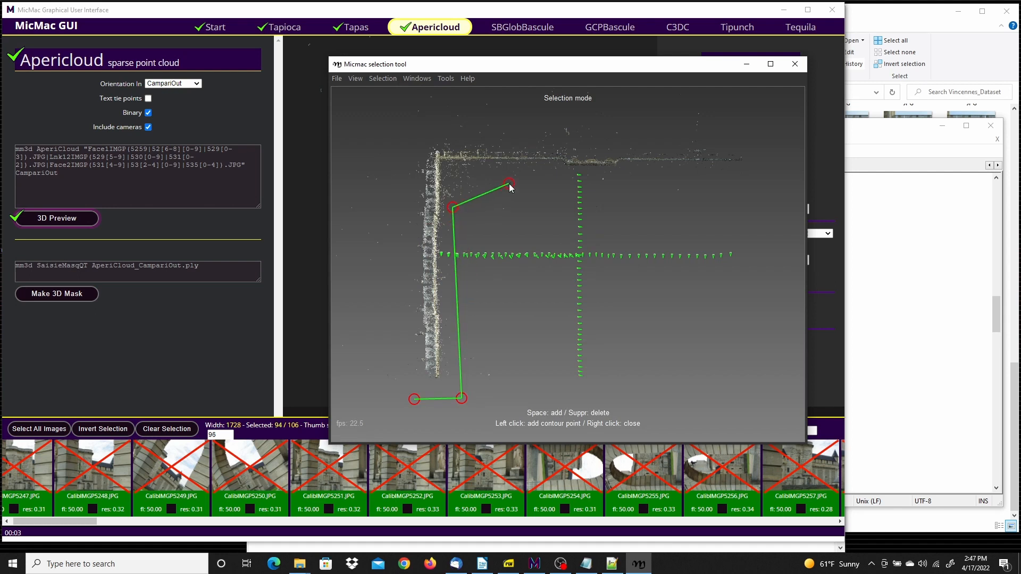
left_click(499, 174)
left_click(761, 174)
left_click(756, 134)
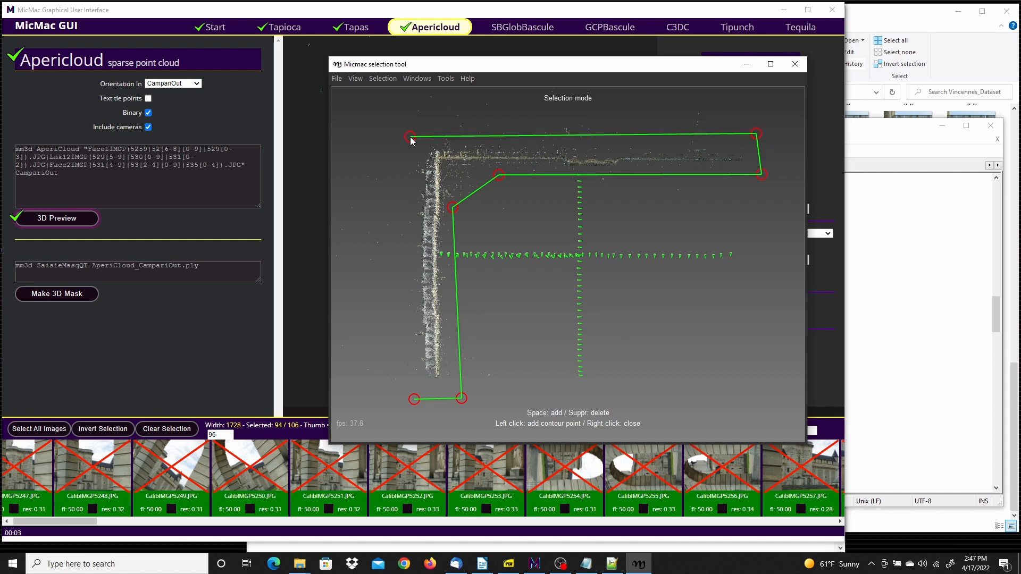
left_click(405, 138)
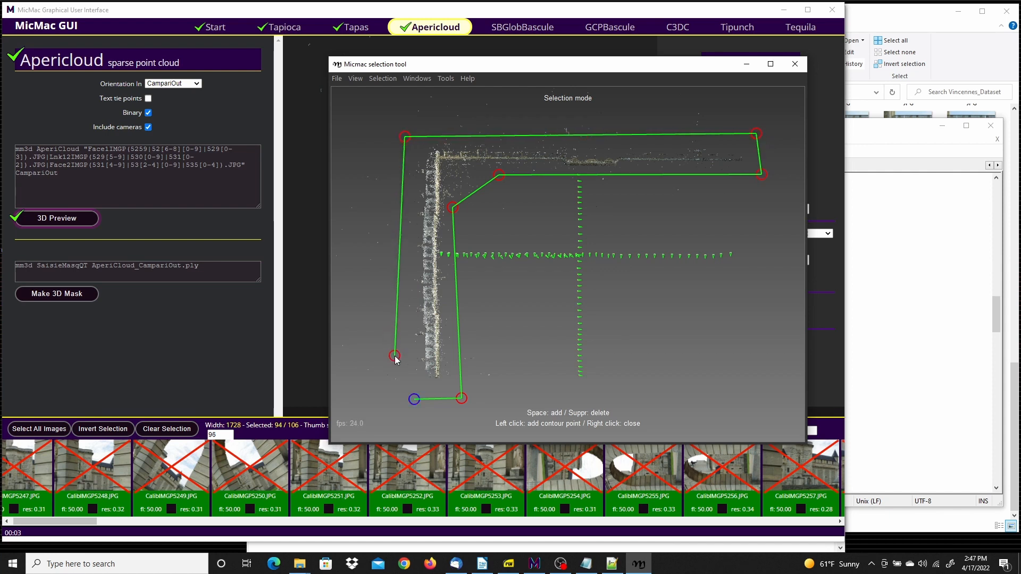
right_click(401, 343)
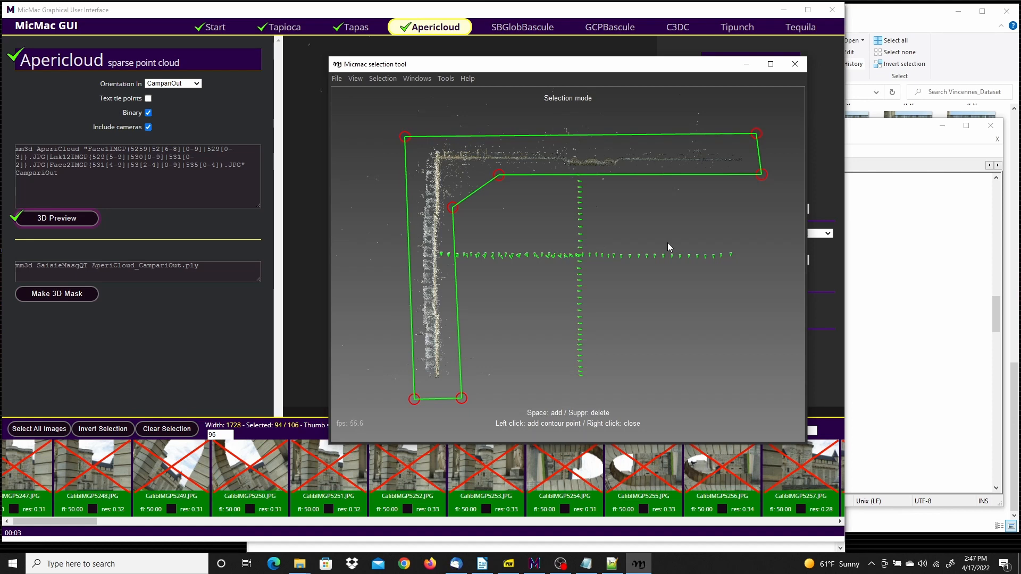
key("space")
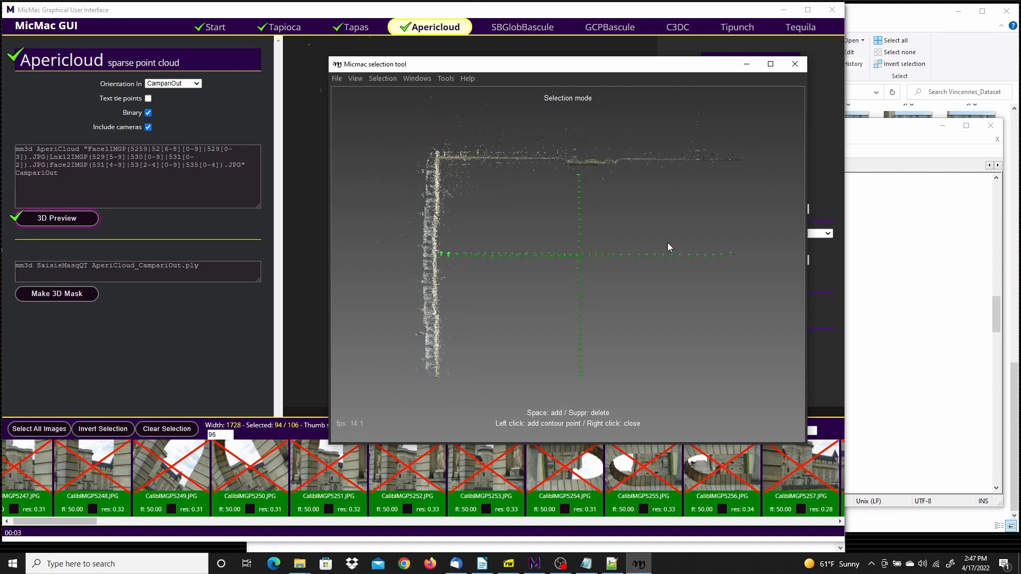
Save the mask's selection info and exit the selection tool
left_click(338, 79)
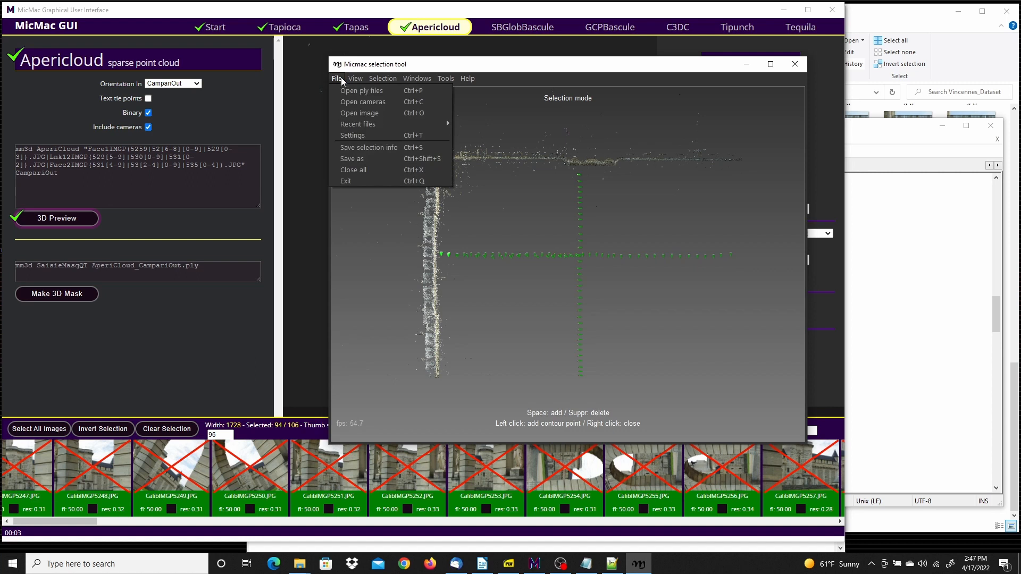
left_click(362, 149)
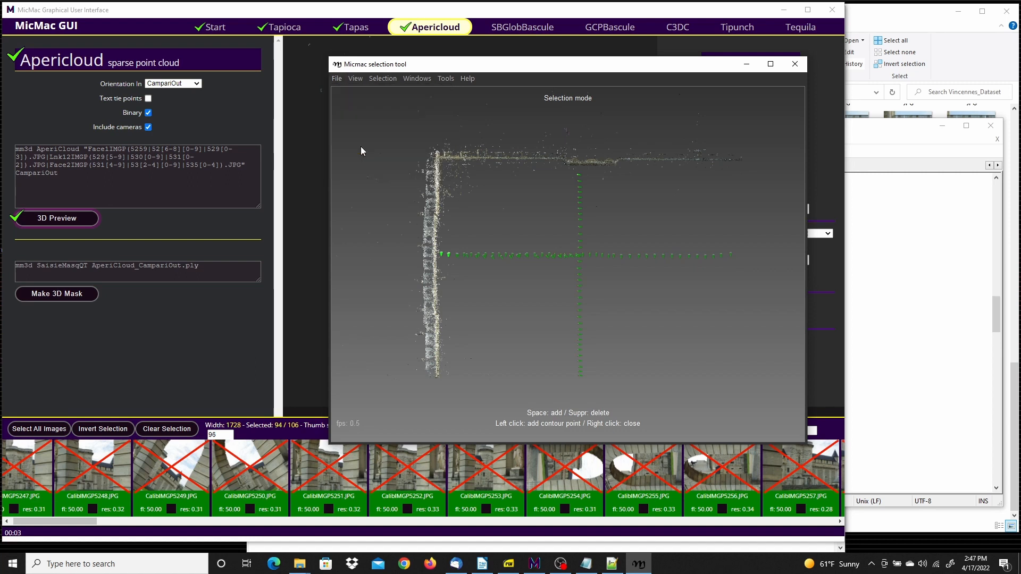
left_click(337, 78)
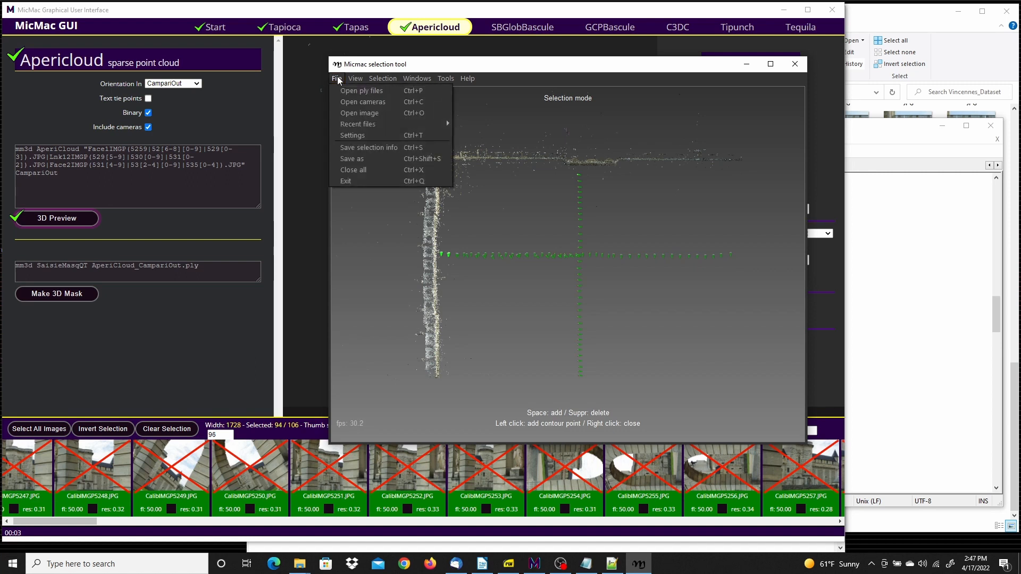
left_click(354, 180)
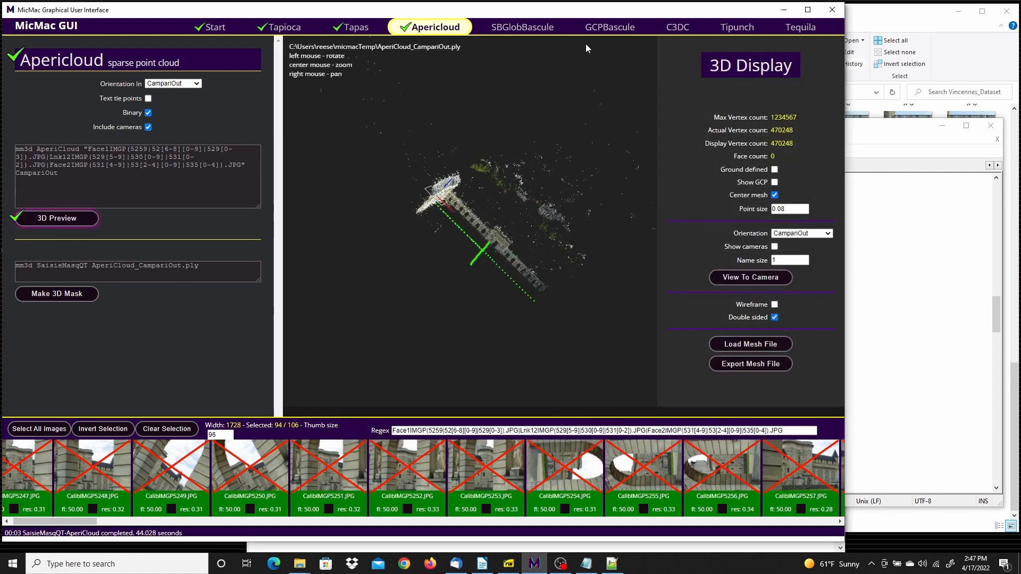
Open the C3DC dense point cloud stage and review the remaining commands in ExeCmd.txt in Notepad, then return to MicMac GUI
left_click(679, 27)
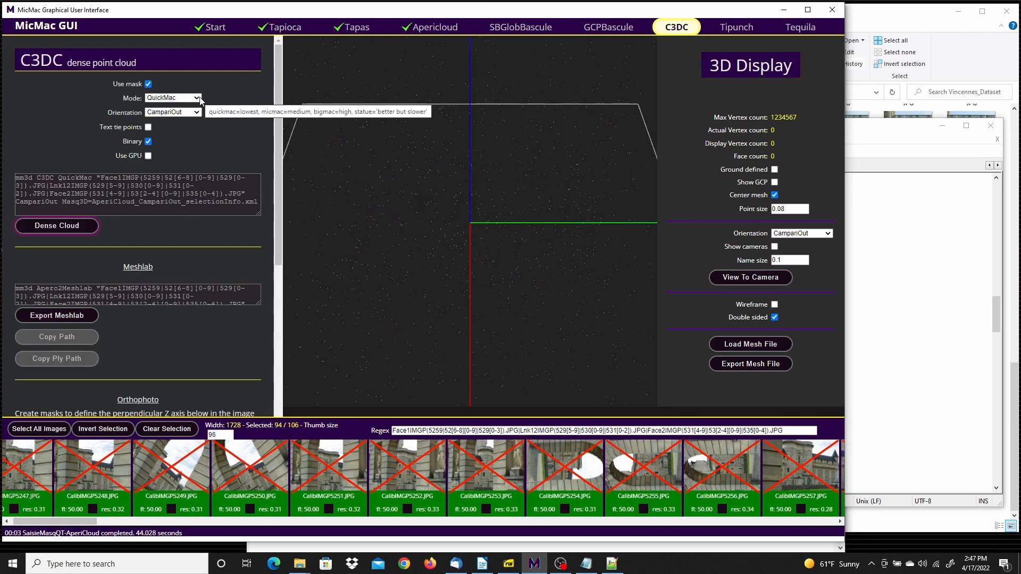
left_click(586, 564)
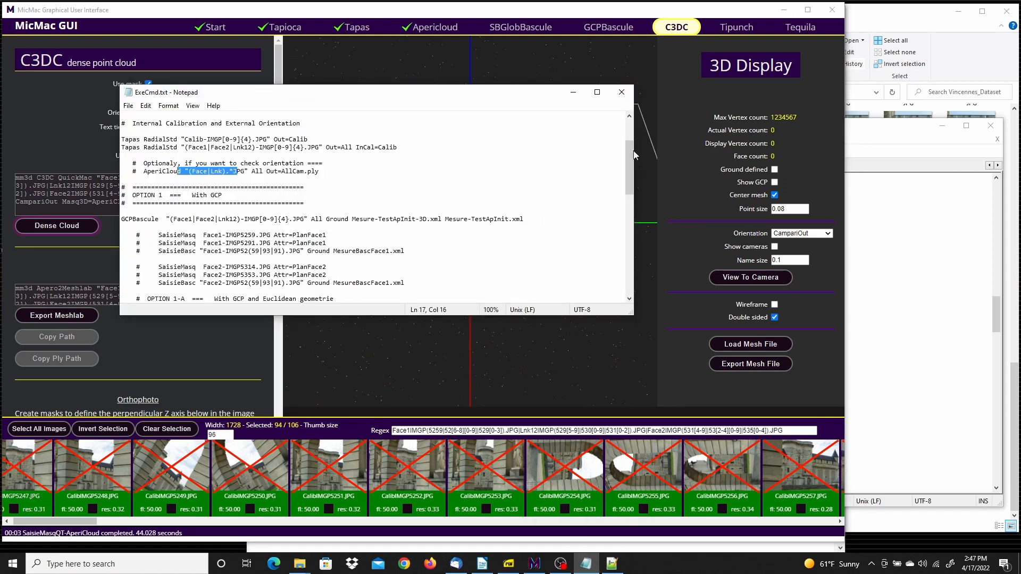
left_click_drag(627, 152, 627, 257)
left_click_drag(492, 95, 579, 138)
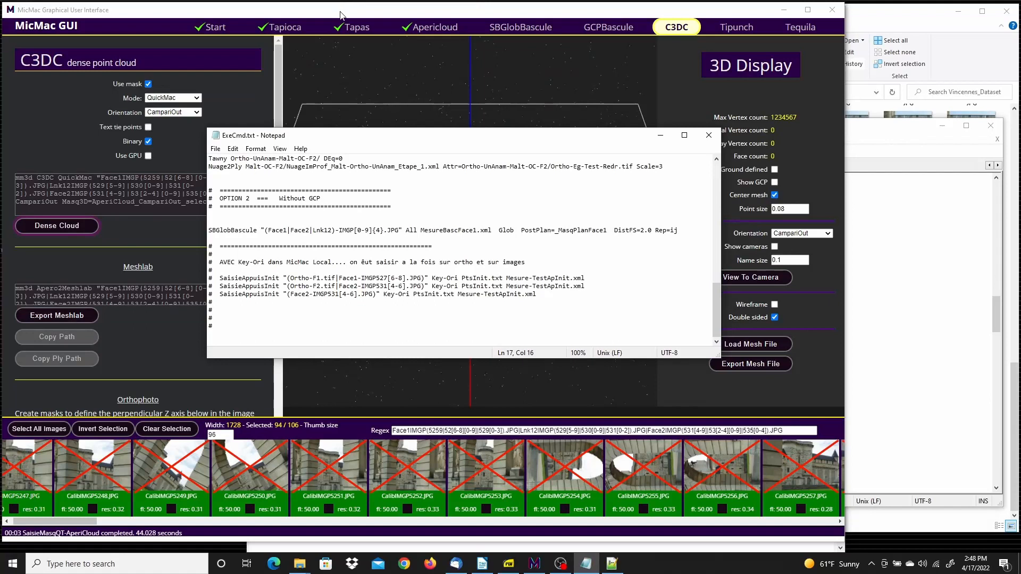
left_click(341, 15)
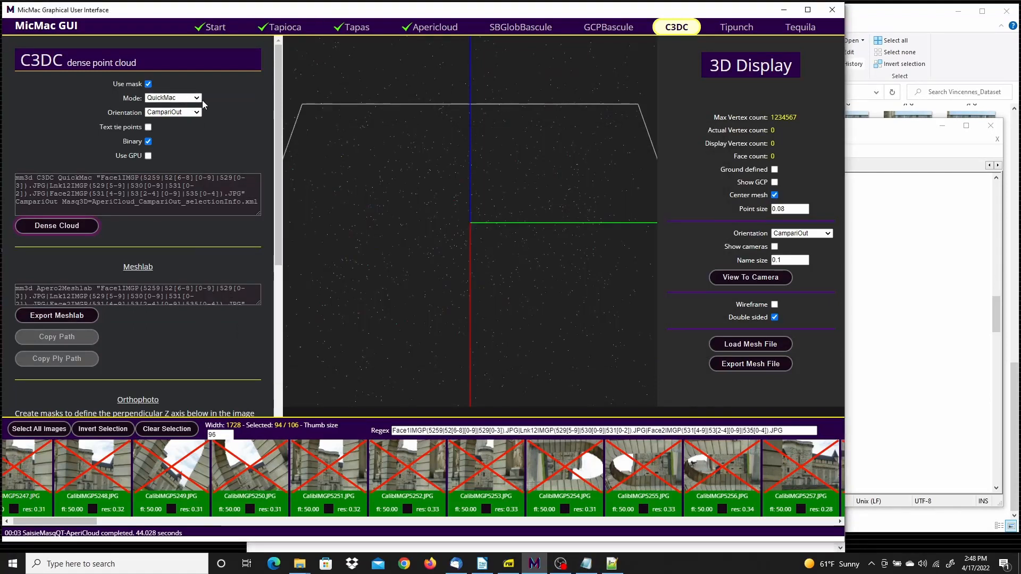
Set the dense cloud mode to MicMac and look over the Meshlab and Orthophoto options below
left_click(201, 99)
left_click(167, 114)
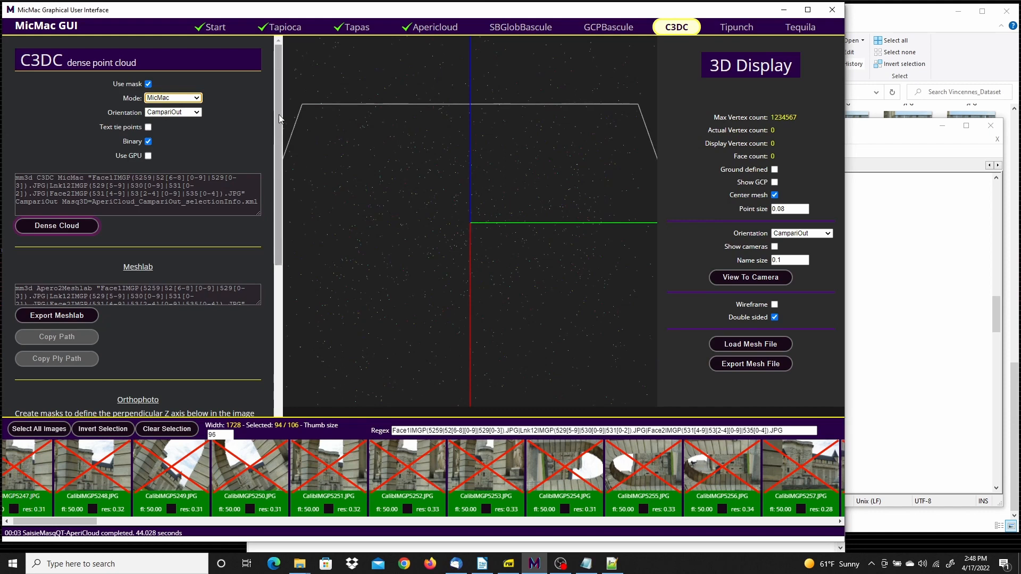
scroll(275, 135, "down", 1)
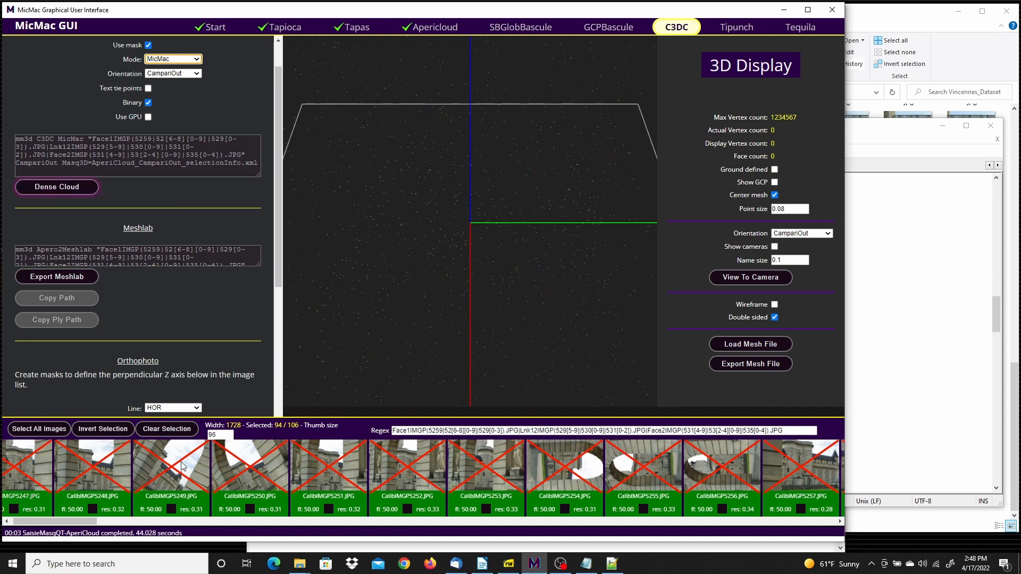
mouse_move(278, 189)
left_mouse_down()
mouse_move(279, 173)
mouse_move(281, 200)
left_mouse_up()
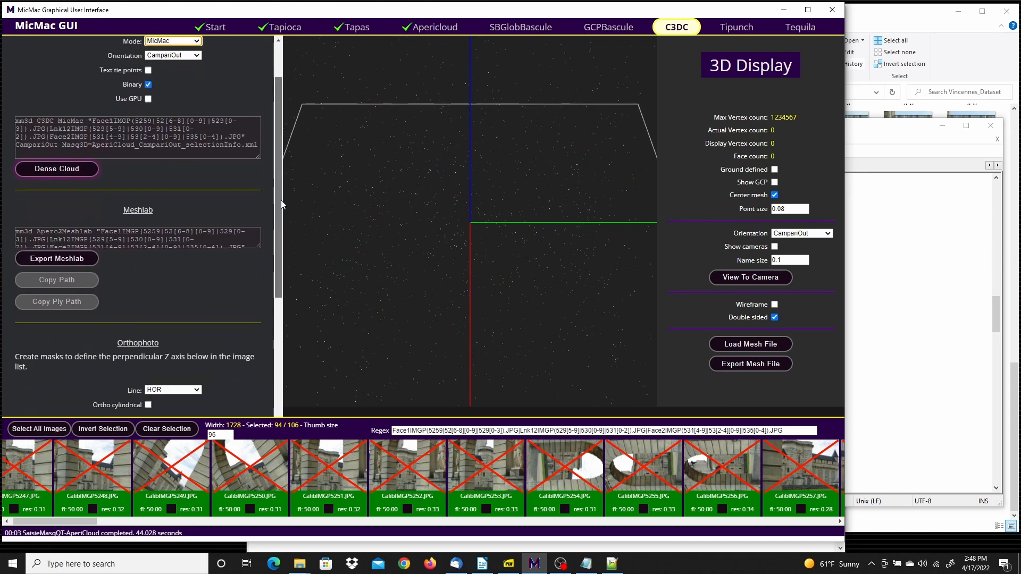
Clear the image selection and select only the Face1 images from Face1IMGP5259.JPG through Face1IMGP5293.JPG
left_click(151, 428)
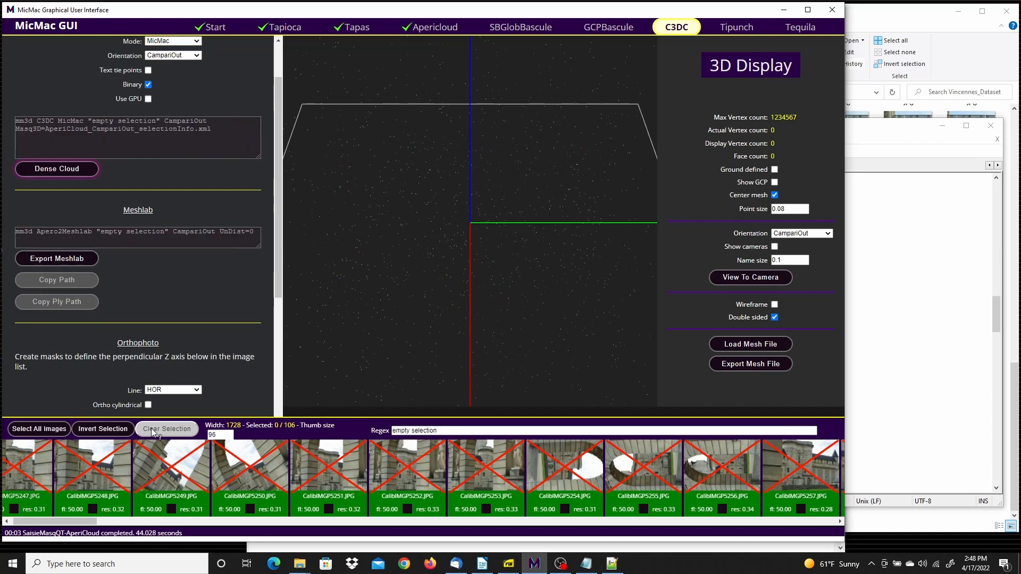
left_click_drag(59, 521, 133, 526)
left_click(312, 468)
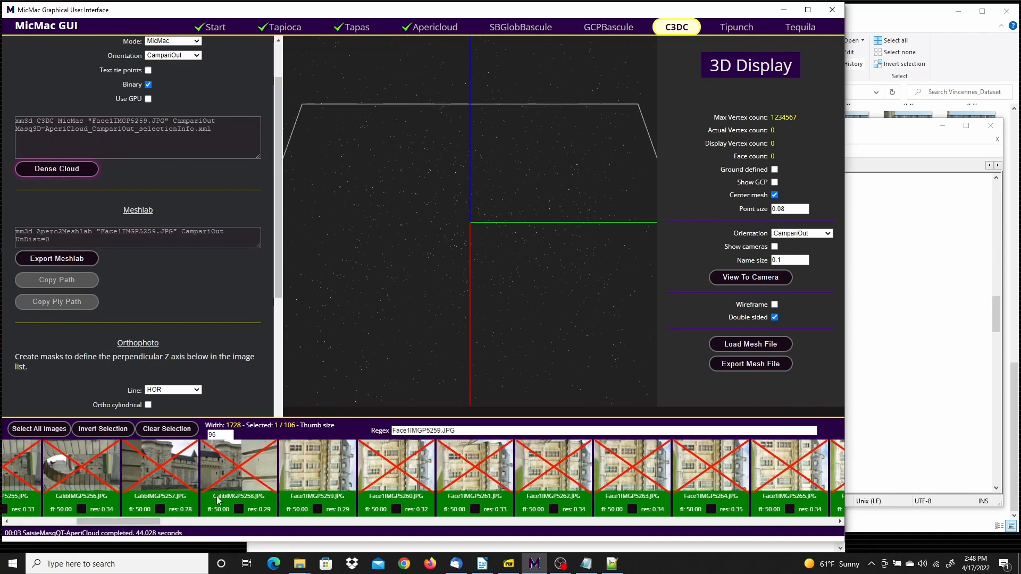
left_click_drag(136, 519, 398, 520)
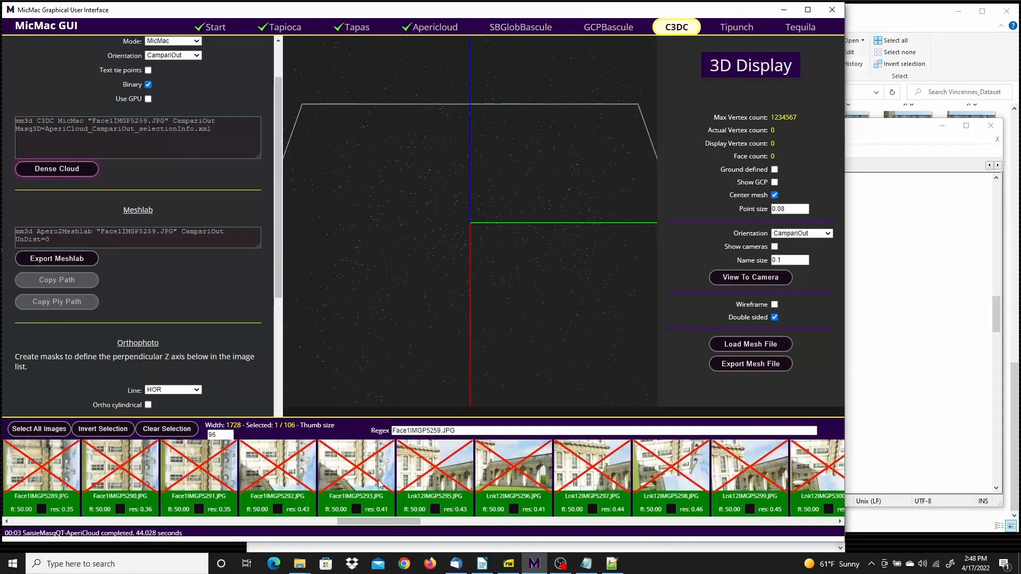
left_click(370, 477, "shift")
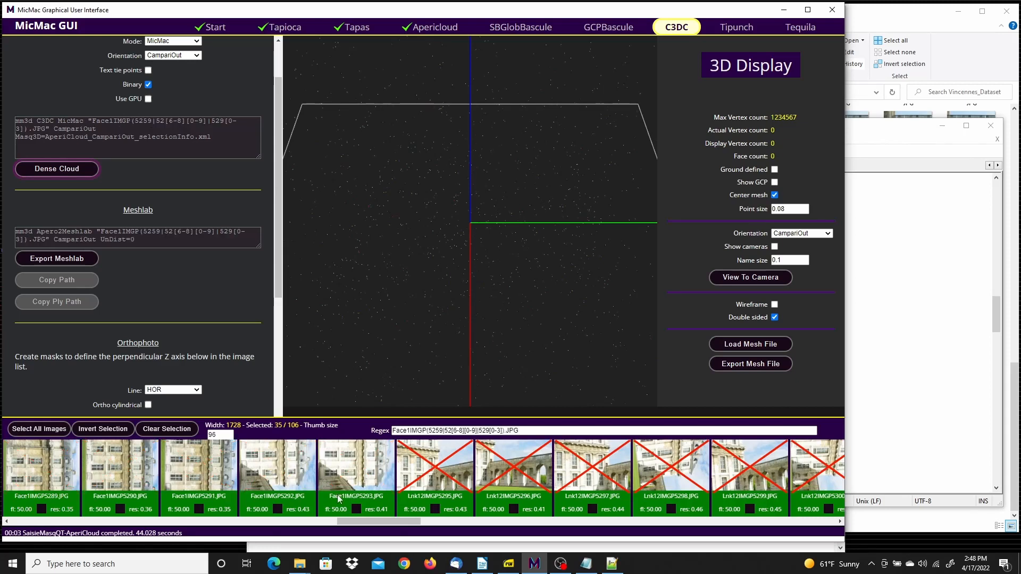
left_click_drag(367, 521, 20, 518)
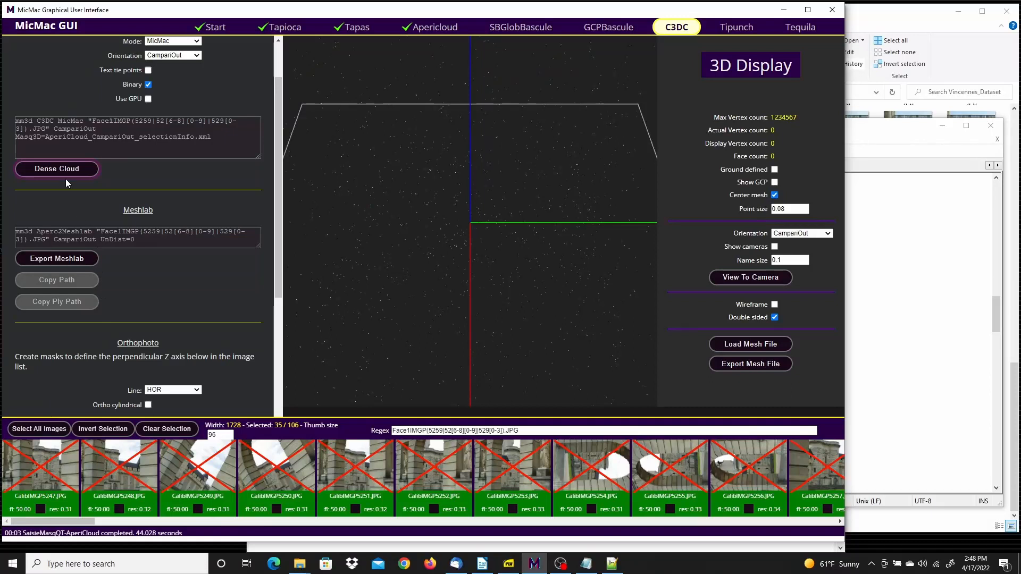
Generate the masked dense cloud from the selected Face1 images with the CampariOut orientation and close the run log
scroll(186, 138, "up", 2)
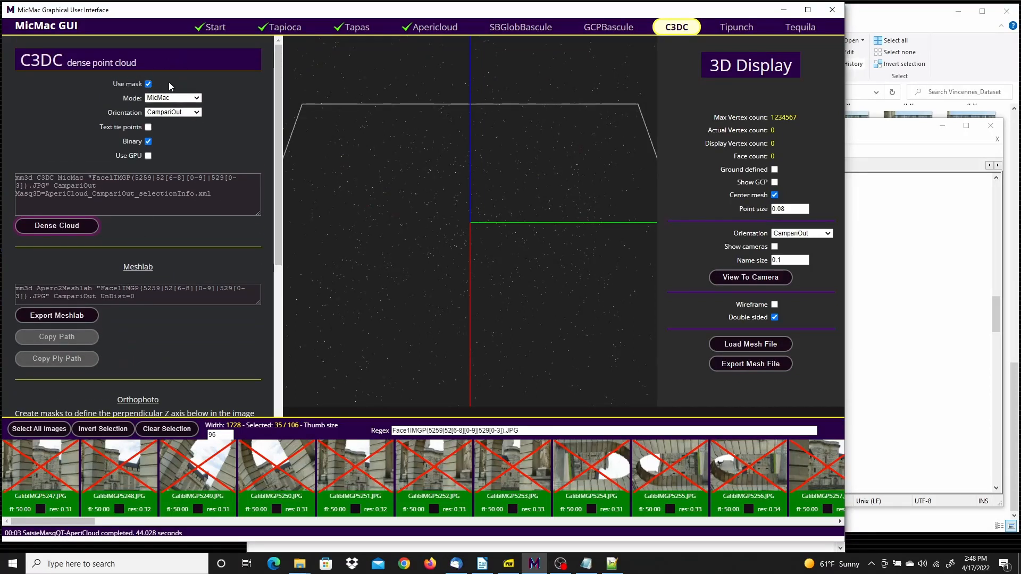
left_click(74, 226)
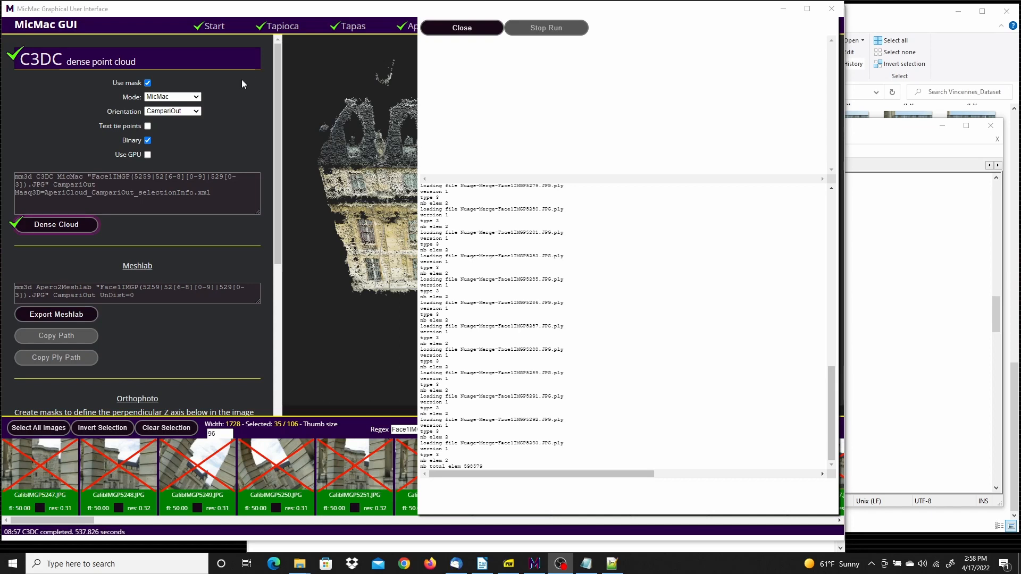
left_click(462, 29)
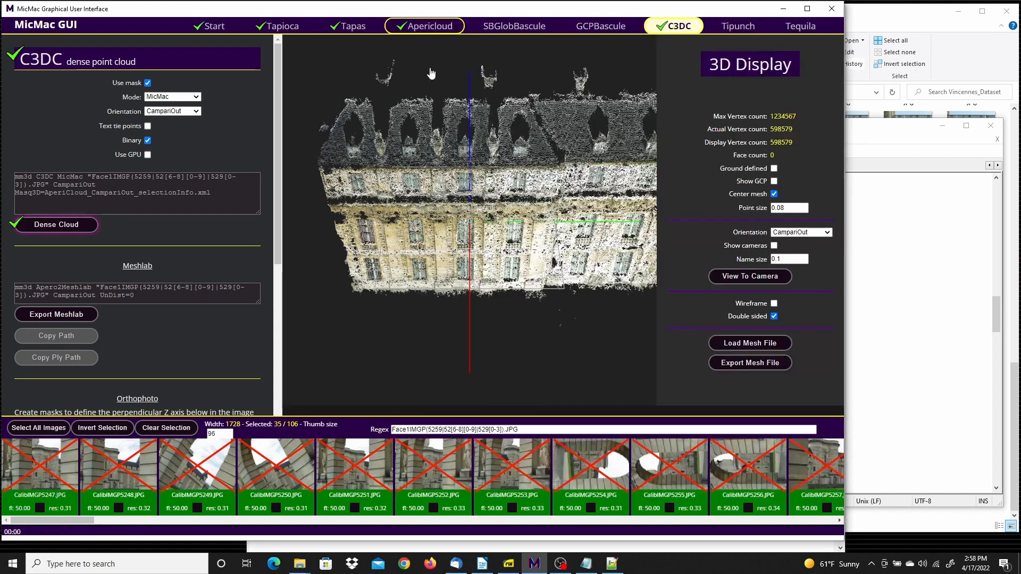
Examine the dense facade cloud from several angles and bring the Orthophoto settings into view
scroll(494, 307, "down", 5)
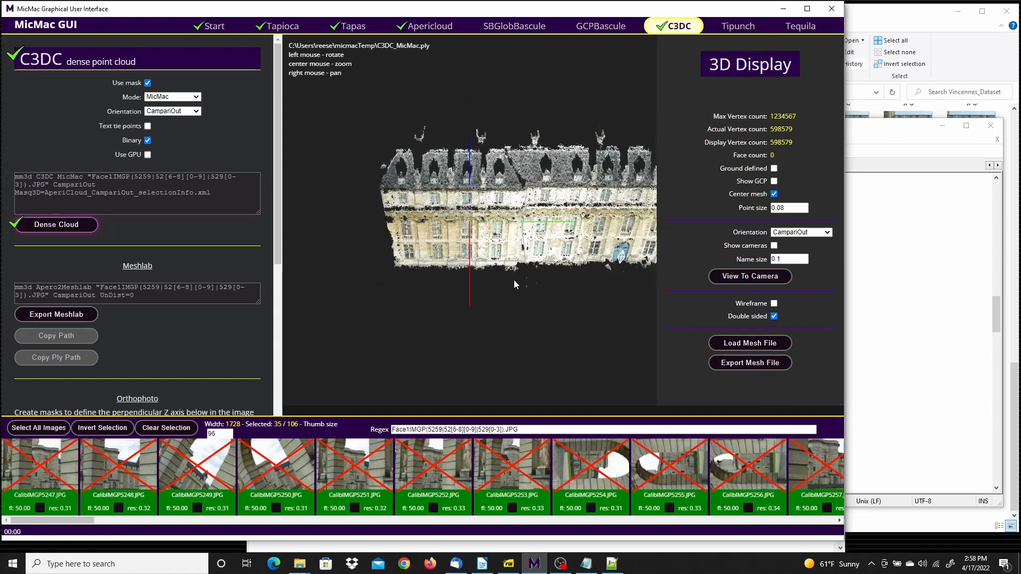
left_click_drag(448, 299, 554, 277)
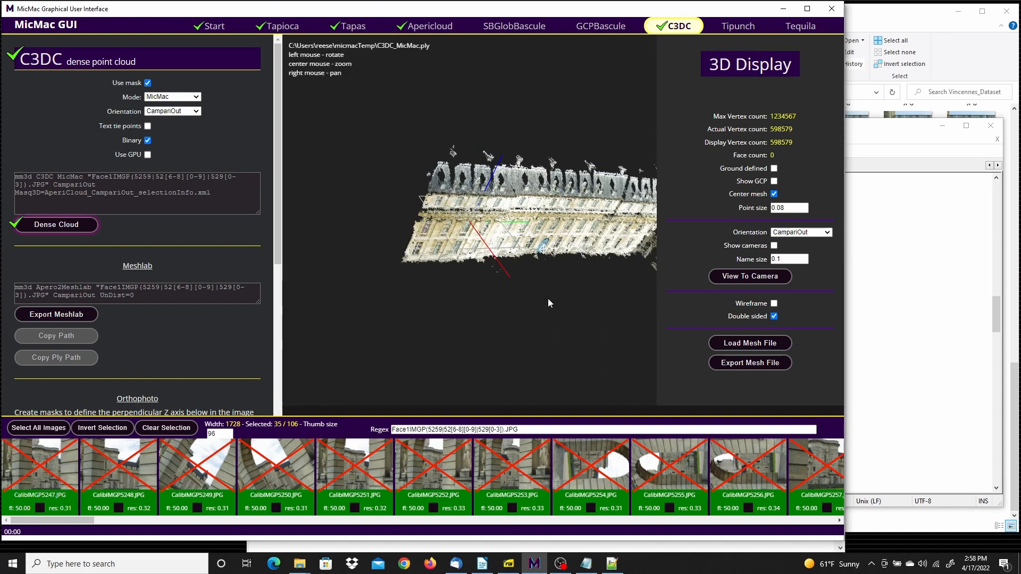
left_click_drag(472, 305, 370, 202)
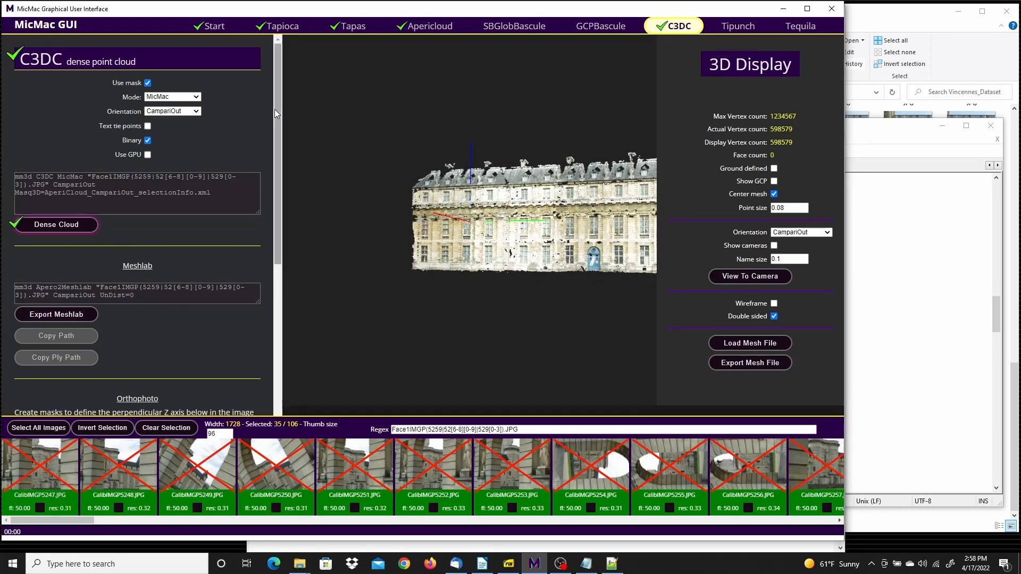
left_click_drag(276, 111, 287, 258)
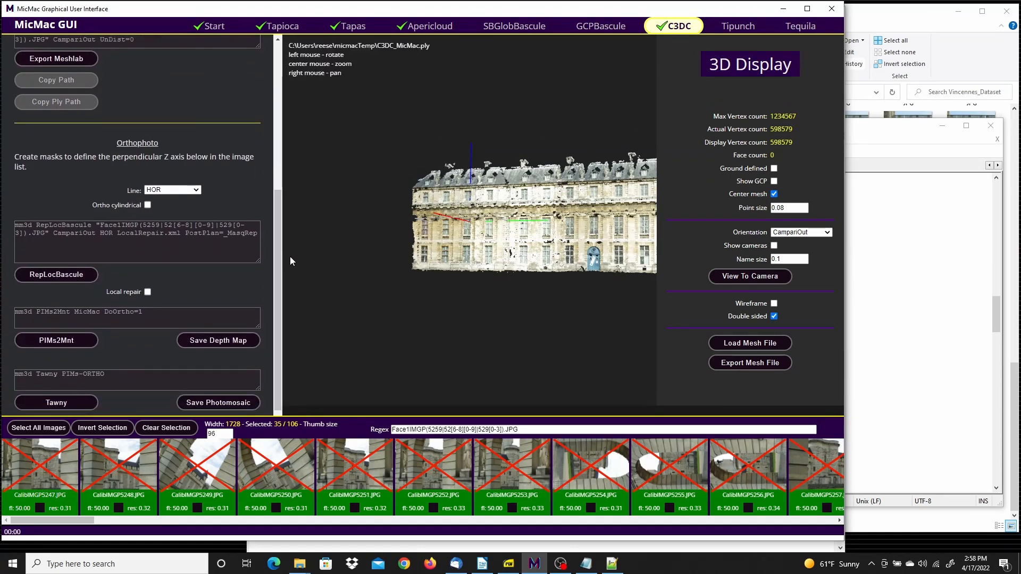
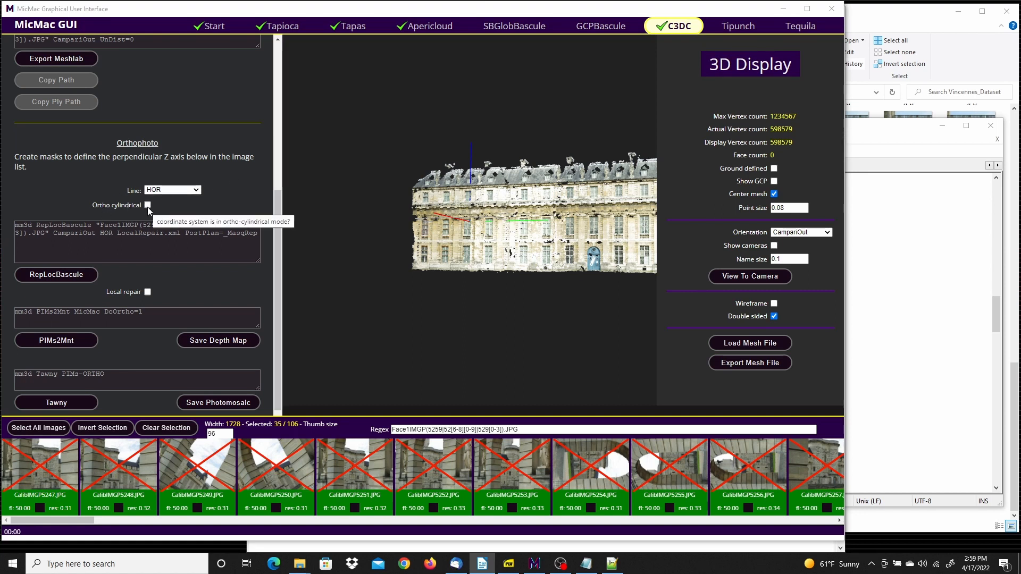
Try to run RepLocBascule on the selected Face1 images with the HOR line and close the run log
left_click(56, 275)
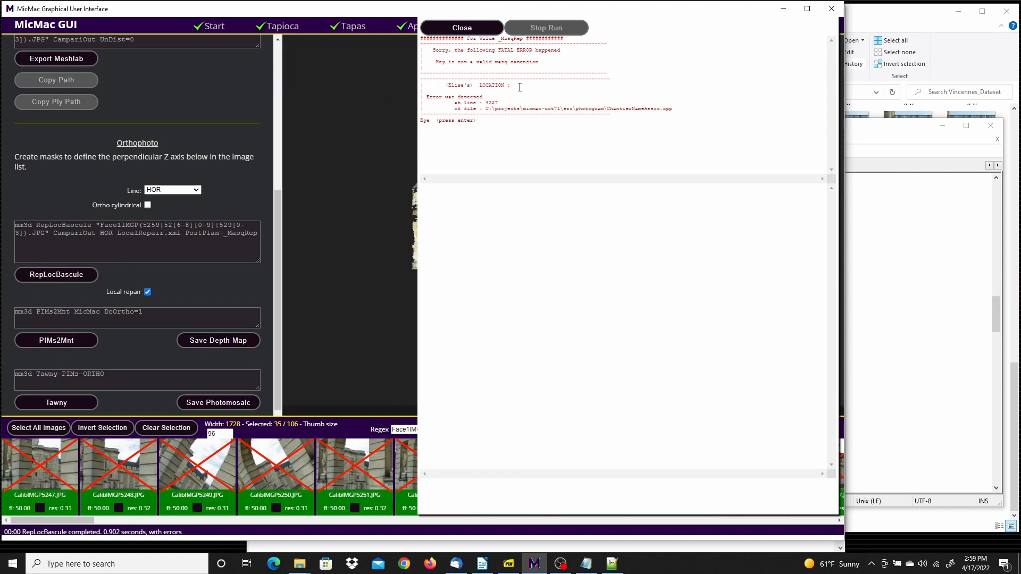
left_click(465, 30)
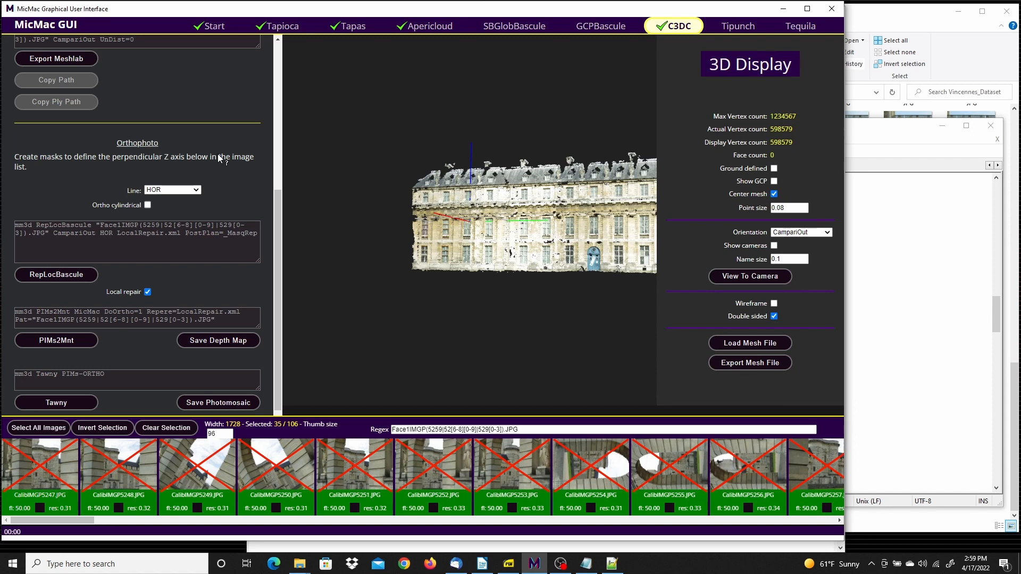
Open Face1IMGP5259.JPG for masking and mask the flat facade wall from ground level up to the cornice above the second row of windows
mouse_move(218, 157)
left_click_drag(60, 525, 129, 518)
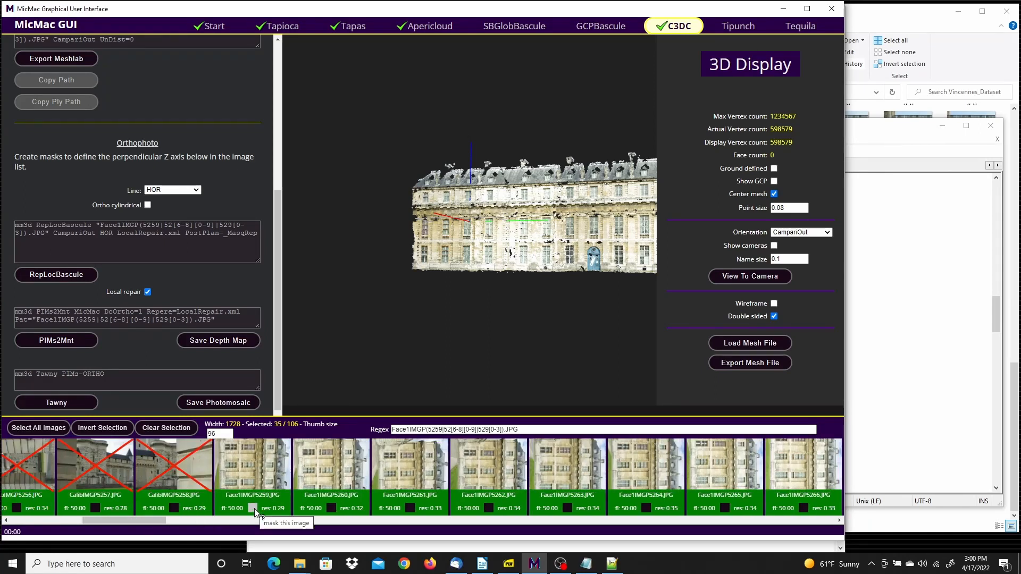
left_click(253, 509)
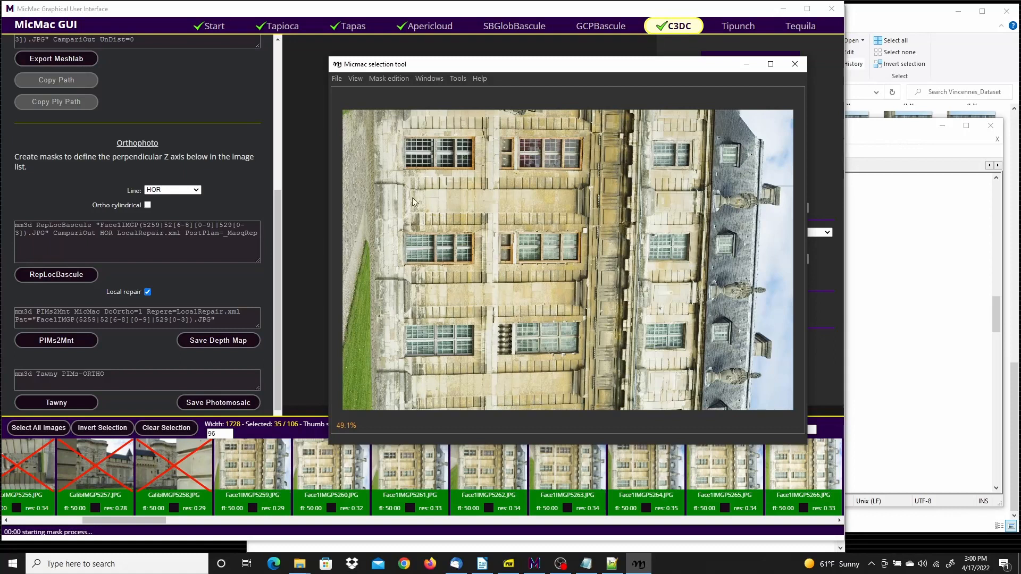
mouse_move(378, 110)
left_mouse_down()
mouse_move(392, 342)
mouse_move(381, 414)
mouse_move(625, 418)
mouse_move(609, 228)
mouse_move(625, 118)
mouse_move(379, 112)
left_mouse_up()
key("space")
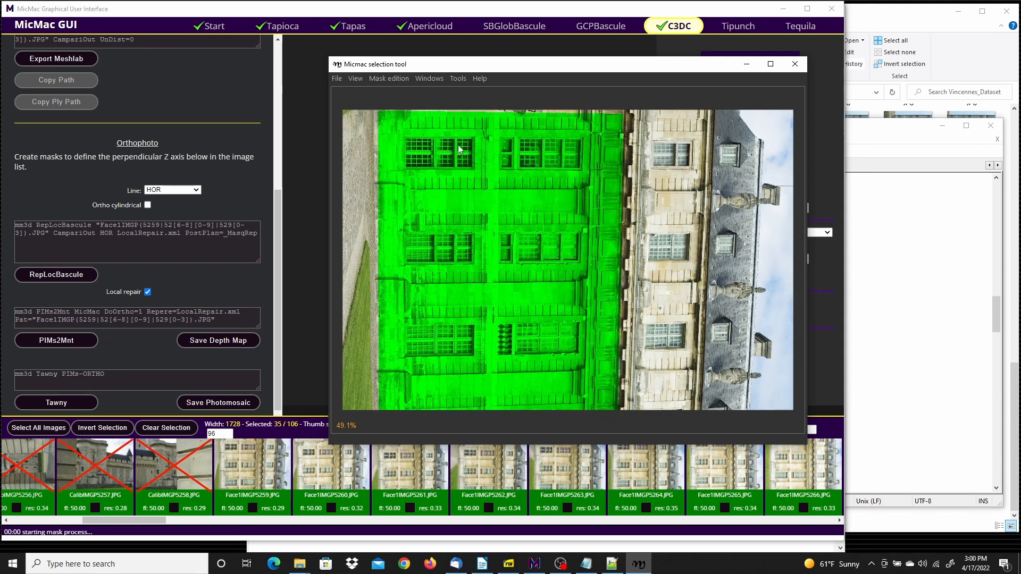
Save the mask of Face1IMGP5259.JPG and close the mask selection tool
left_click(337, 79)
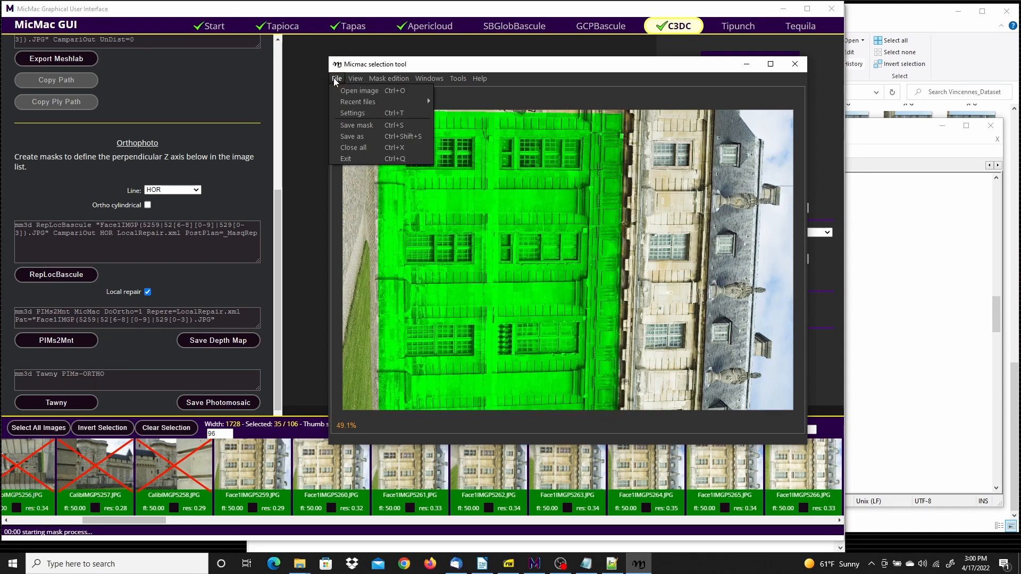
left_click(359, 126)
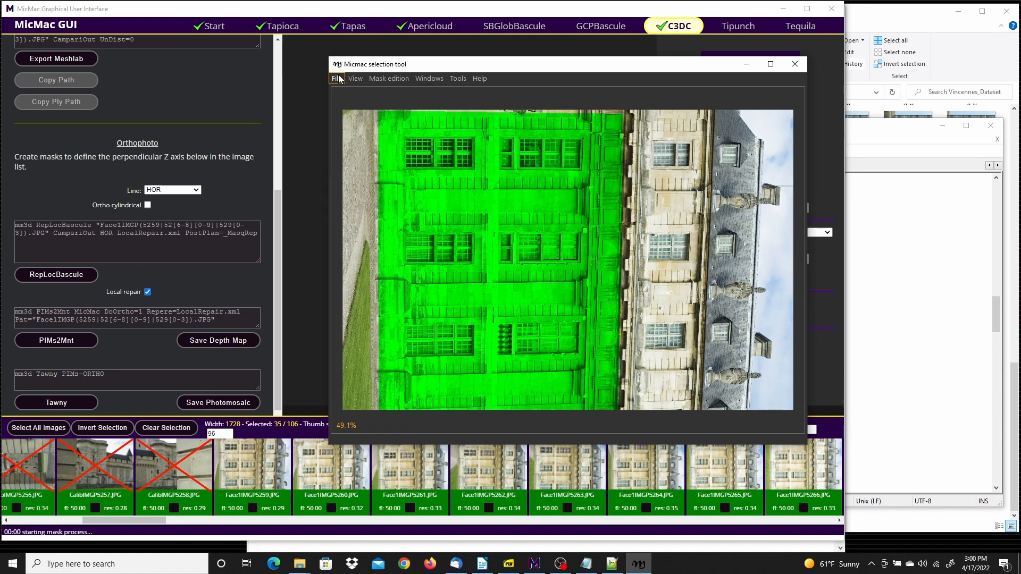
left_click(337, 79)
left_click(352, 148)
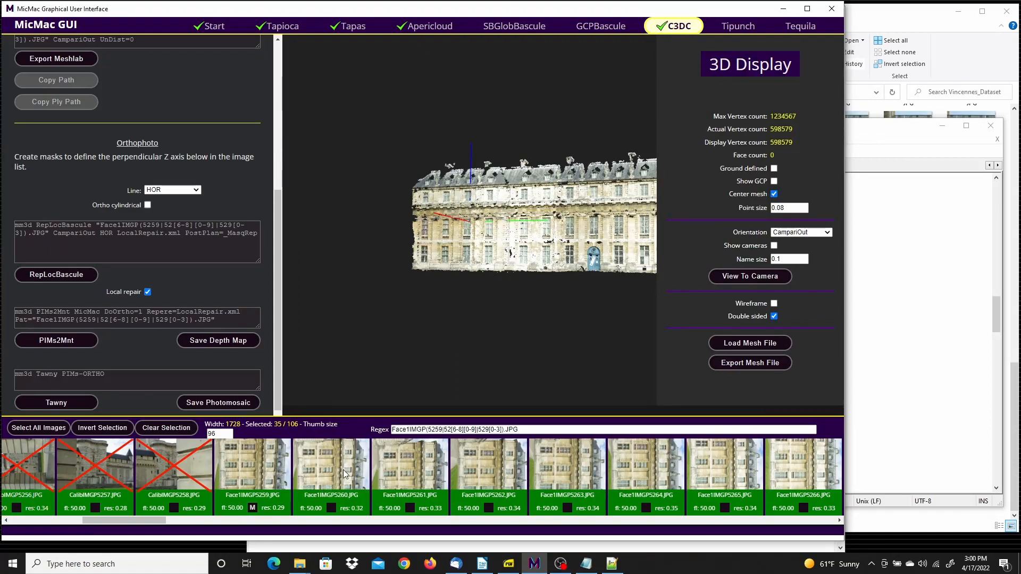
Open Face1IMGP5291.JPG for masking, close the duplicate mask window, and mask the facade wall from the ground up to the cornice
left_click_drag(149, 518, 388, 517)
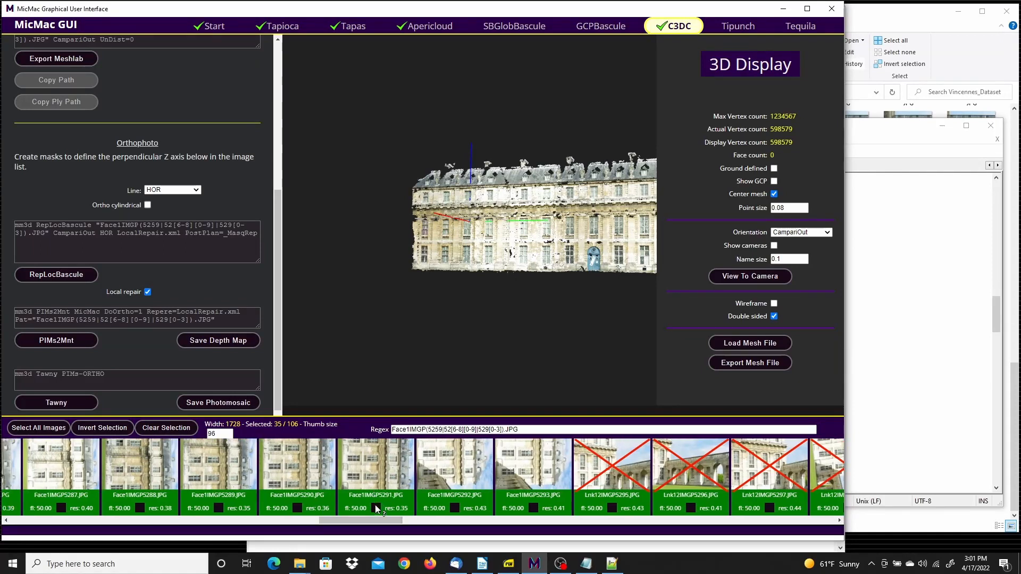
left_click(375, 510)
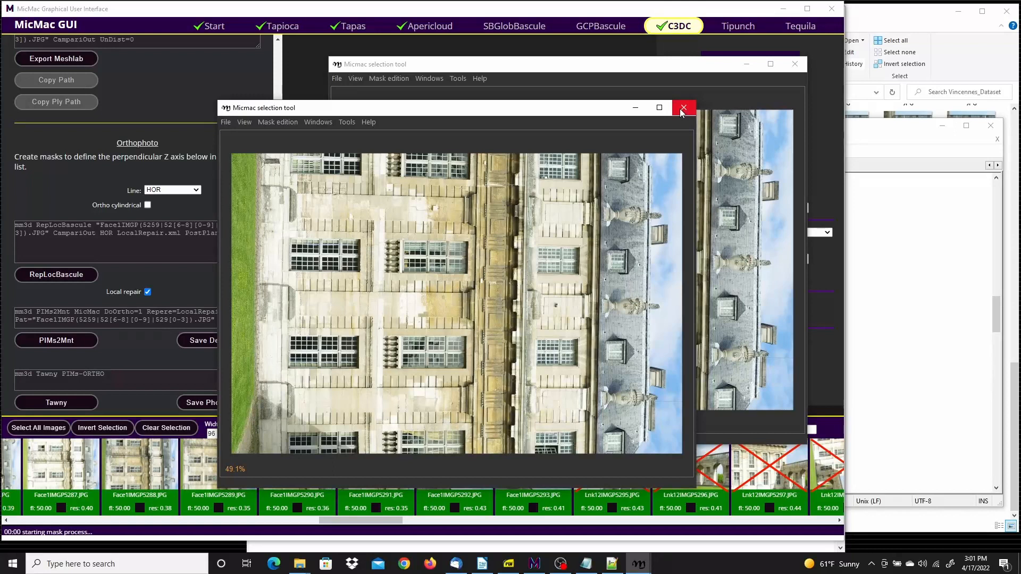
left_click(684, 107)
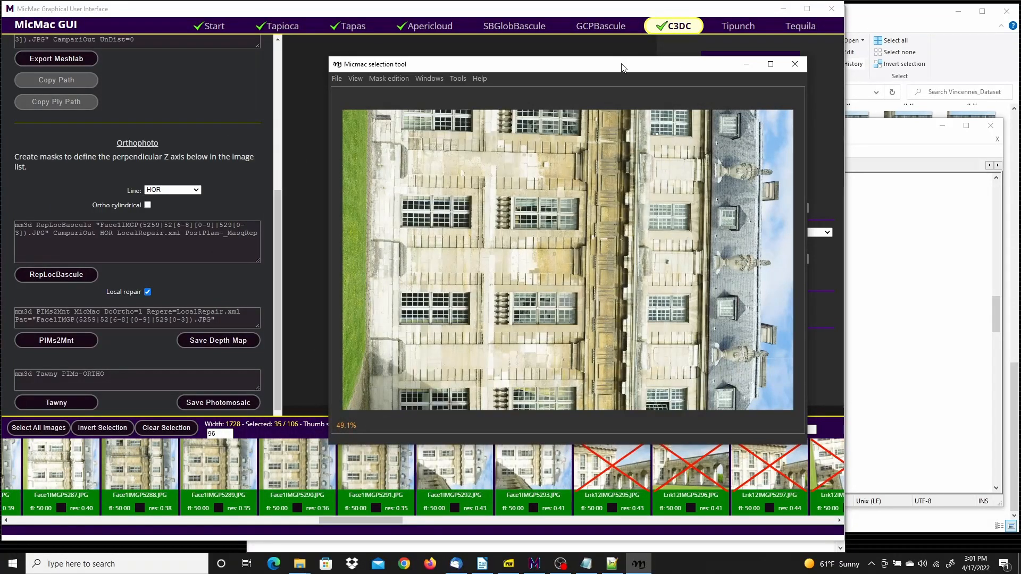
left_click_drag(623, 68, 587, 42)
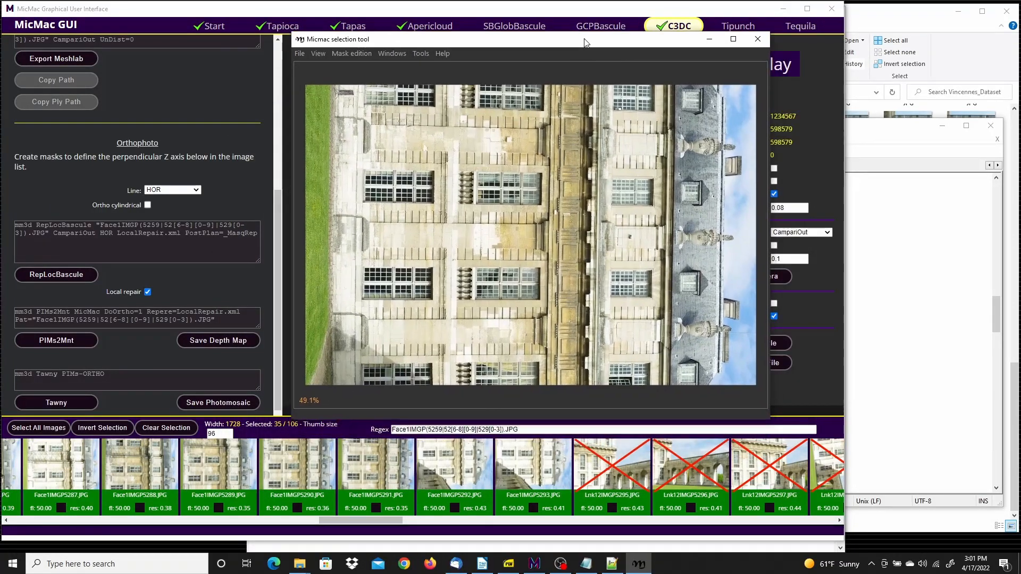
left_click(334, 82)
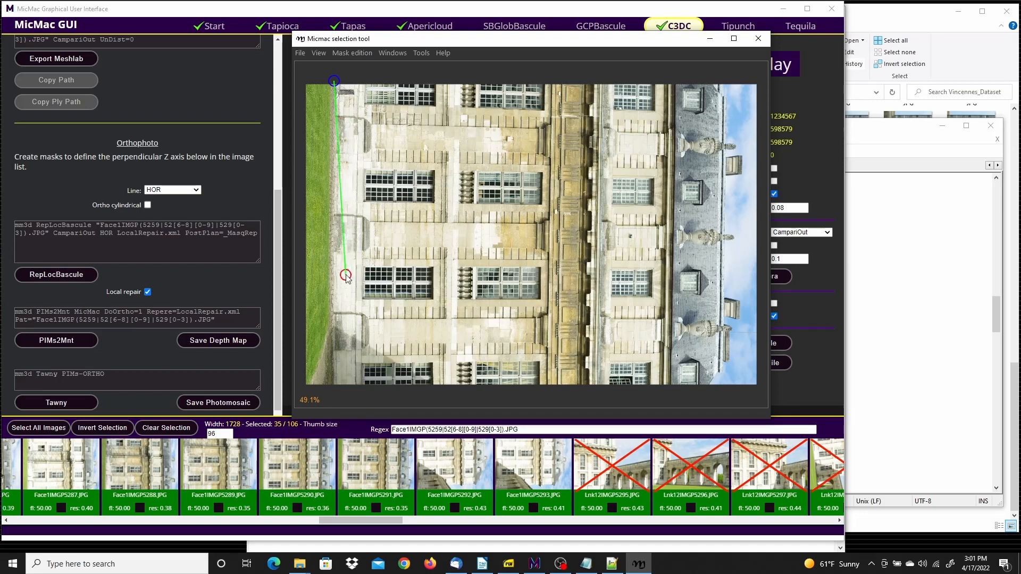
left_click(337, 392)
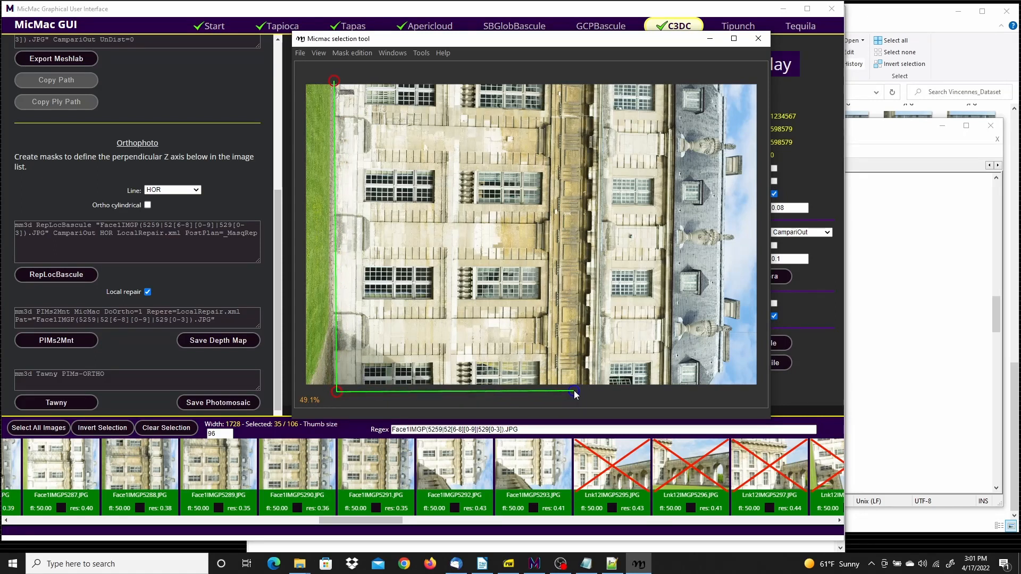
left_click(586, 76)
right_click(496, 79)
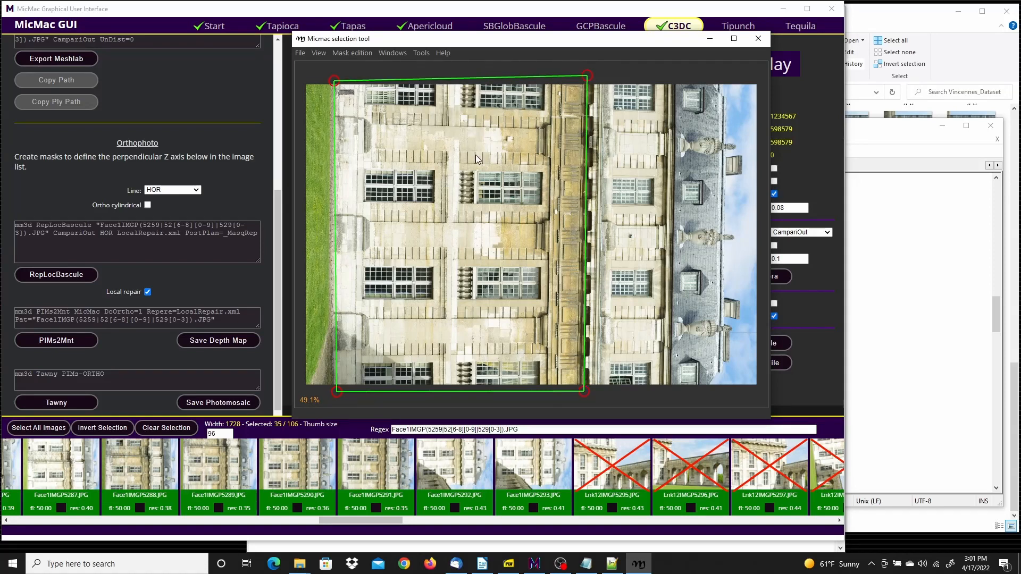
key("space")
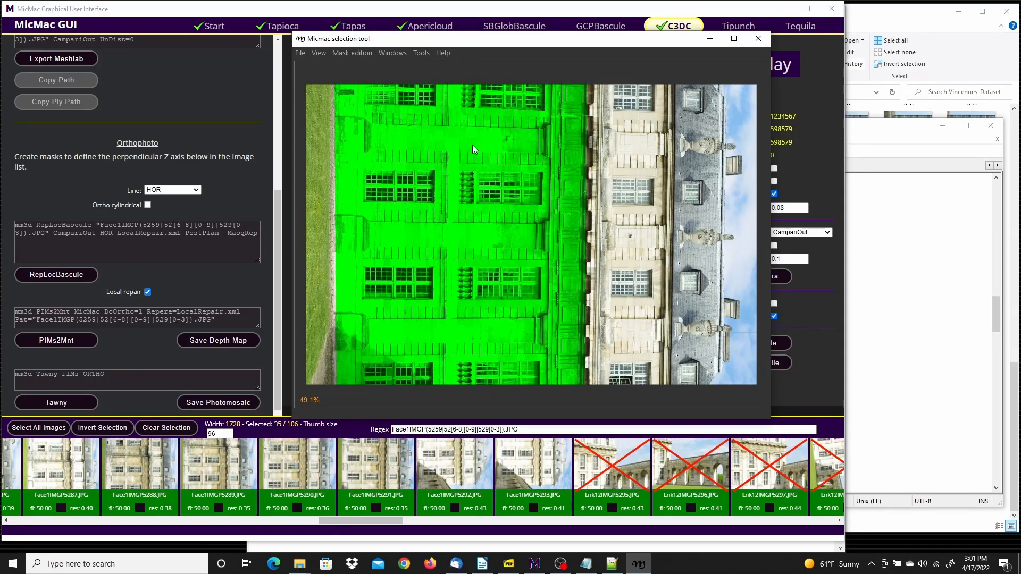
Save the mask of Face1IMGP5291.JPG and exit the mask selection tool
left_click(300, 54)
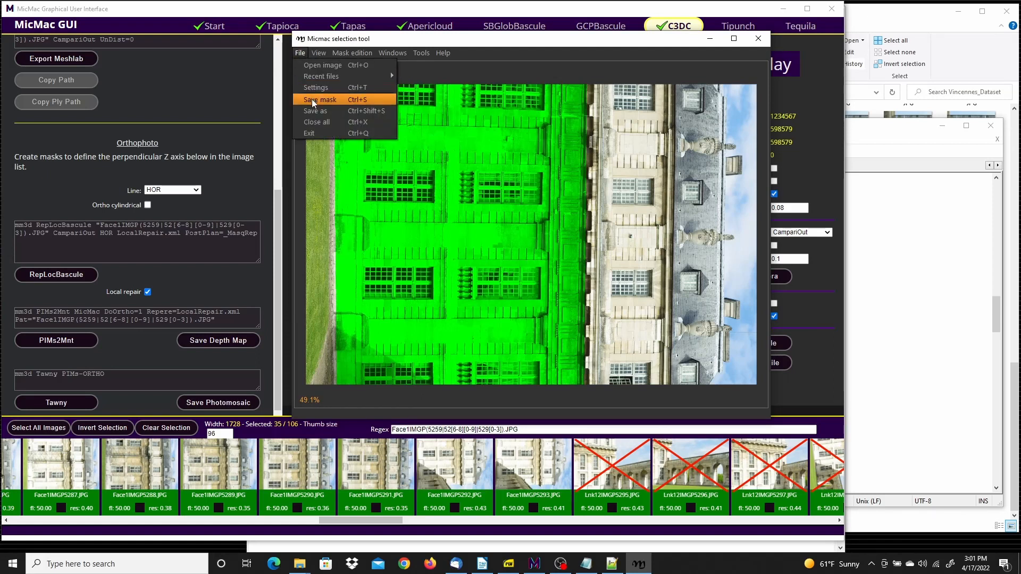
left_click(313, 101)
left_click(300, 53)
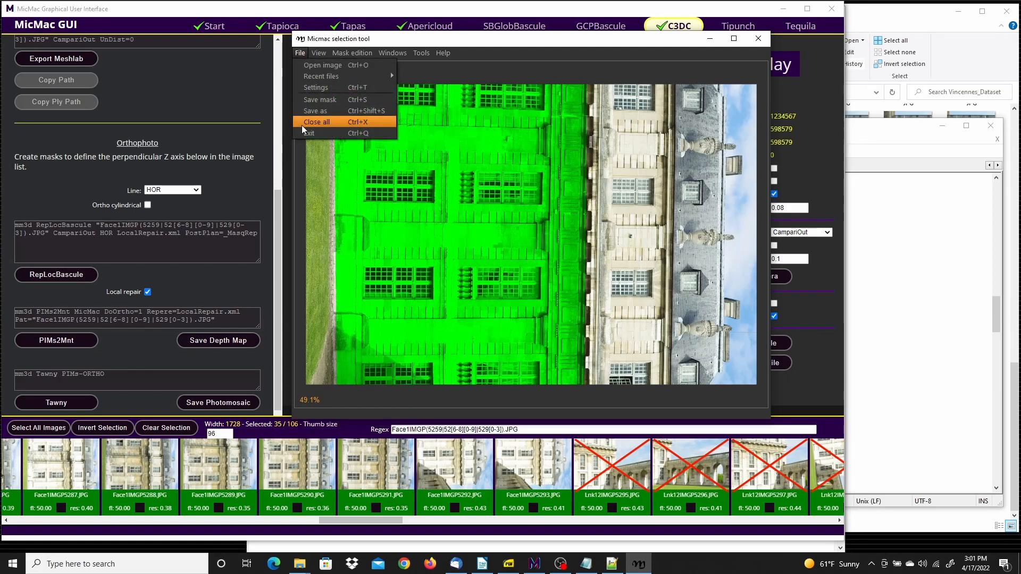
left_click(304, 134)
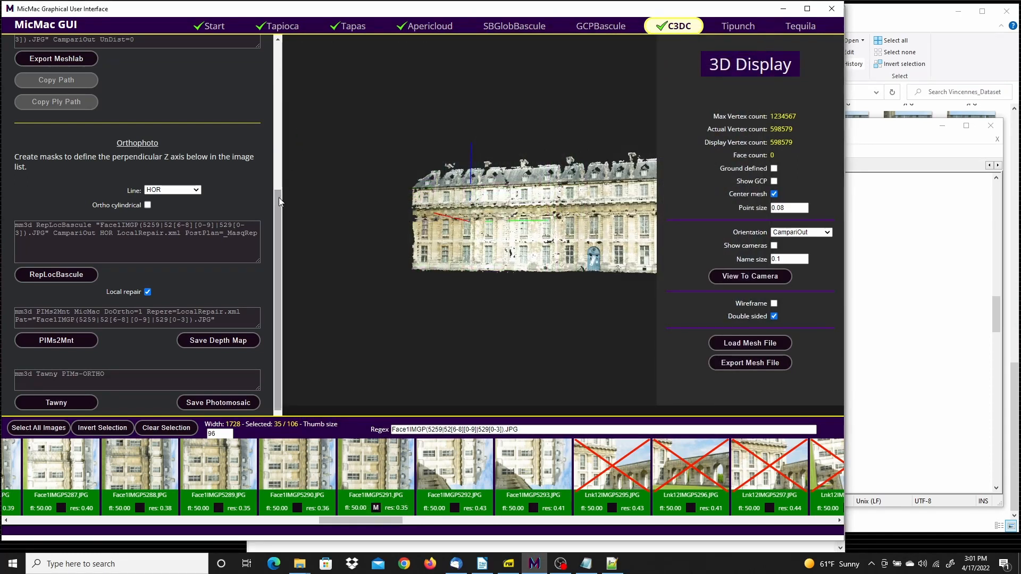
Run RepLocBascule with the CampariOut orientation and HOR line using the two image masks, and close the run log
left_click_drag(278, 197, 279, 214)
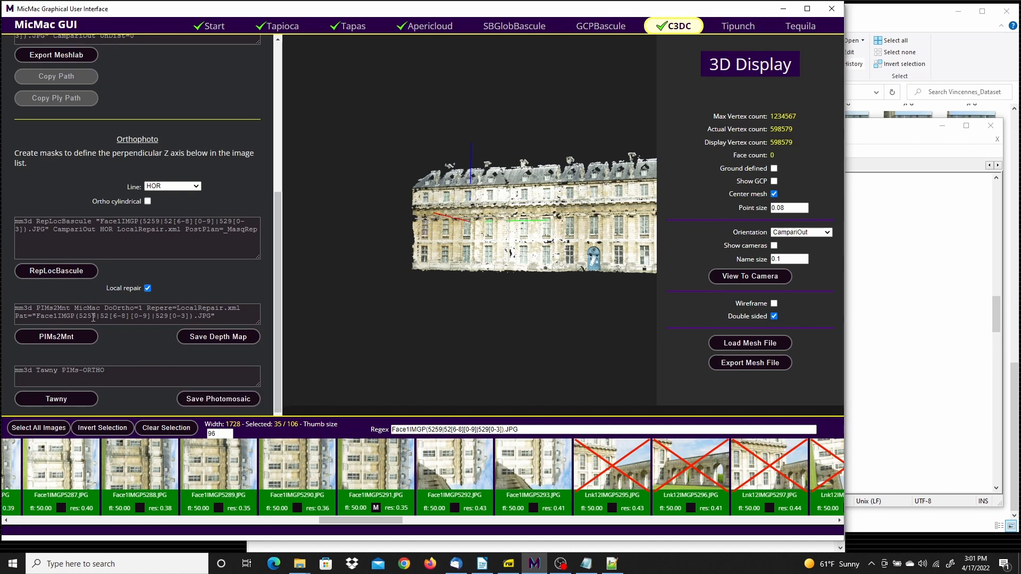
left_click(56, 271)
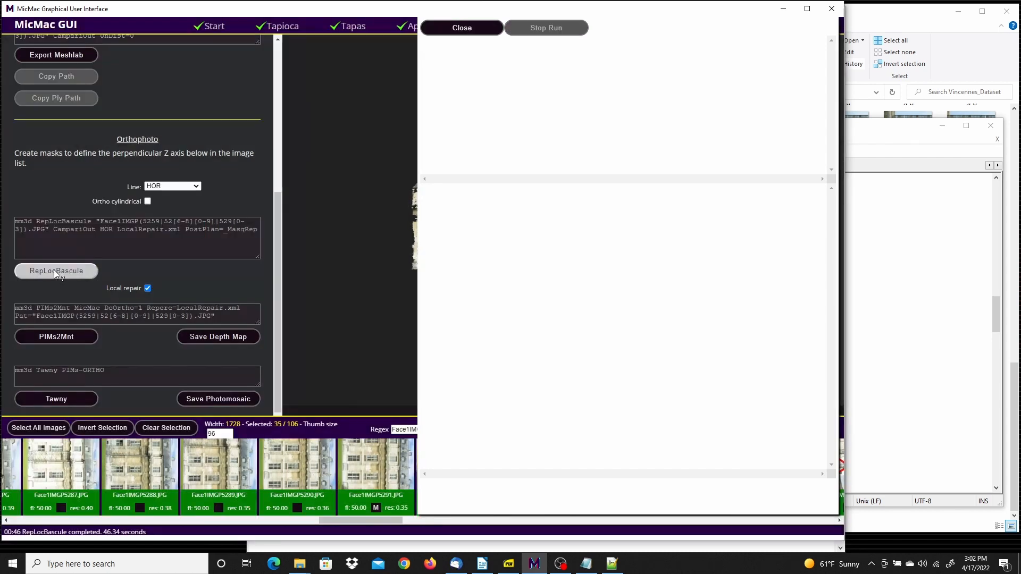
left_click(468, 28)
left_click(94, 272)
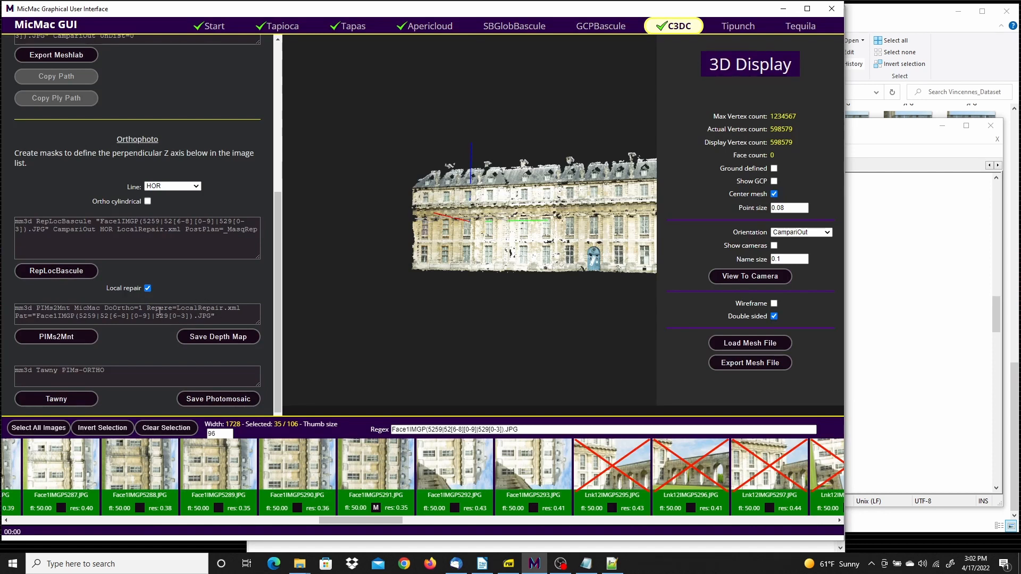
Merge the depth maps with PIMs2Mnt using Repere=LocalRepair.xml, and build the photomosaic with Tawny from PIMs-ORTHO, closing each run log
left_click_drag(148, 308, 242, 309)
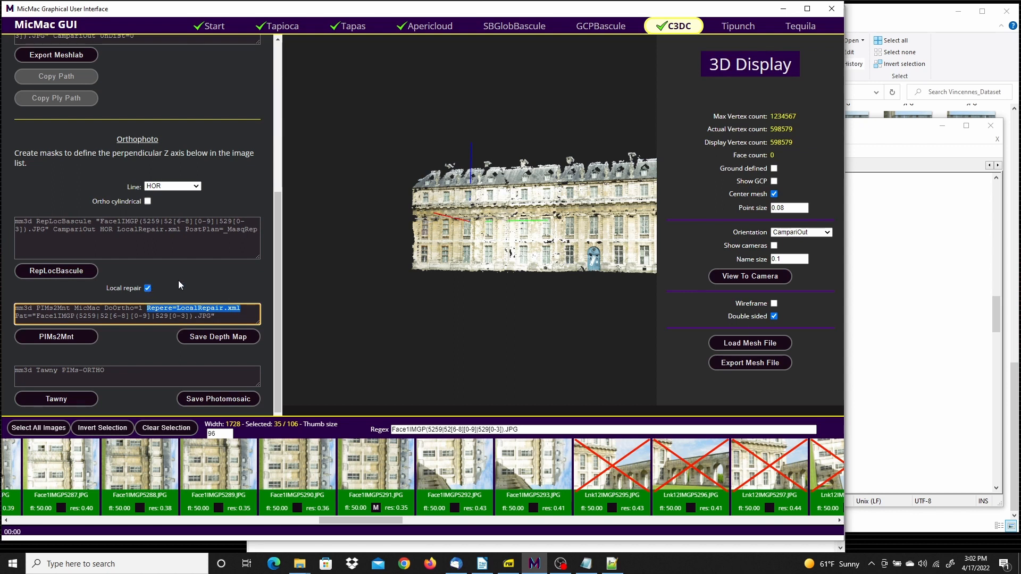
left_click(192, 289)
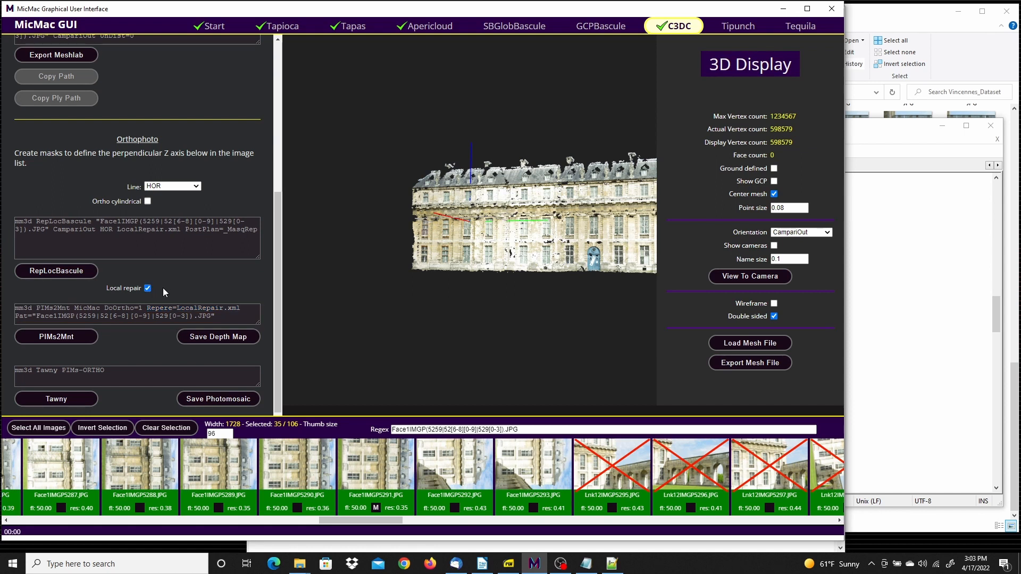
left_click(56, 337)
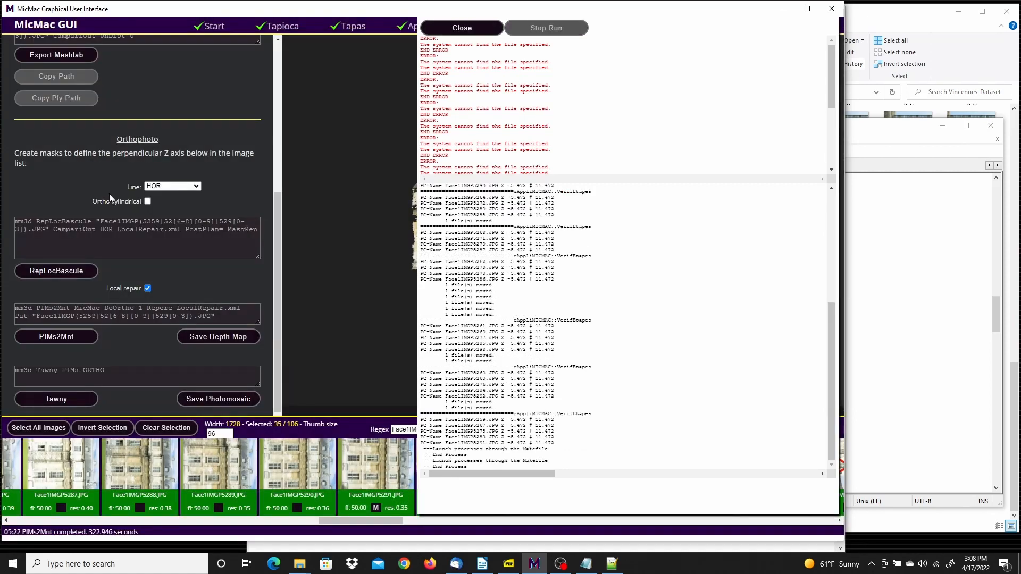
left_click(454, 33)
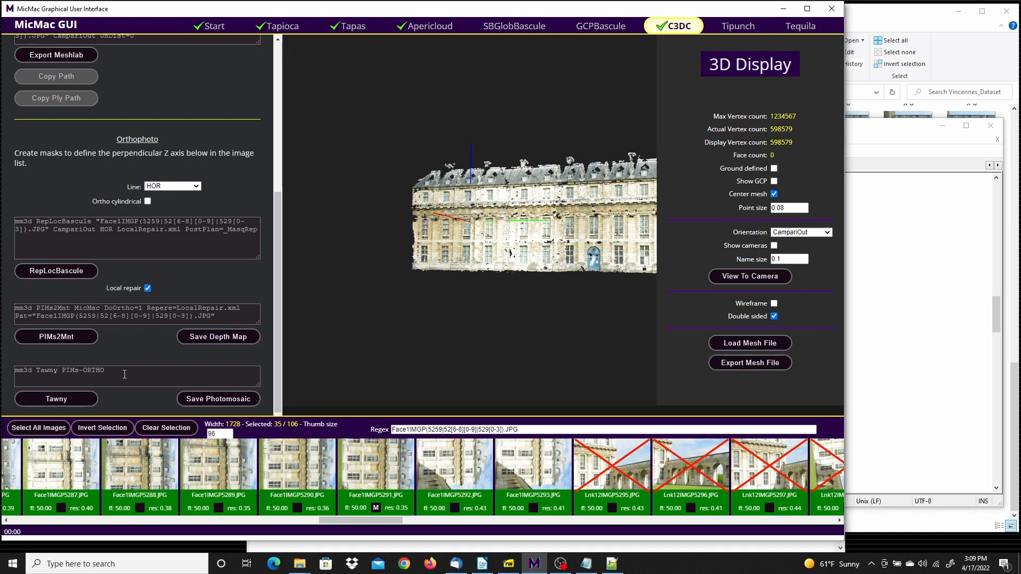
left_click(63, 398)
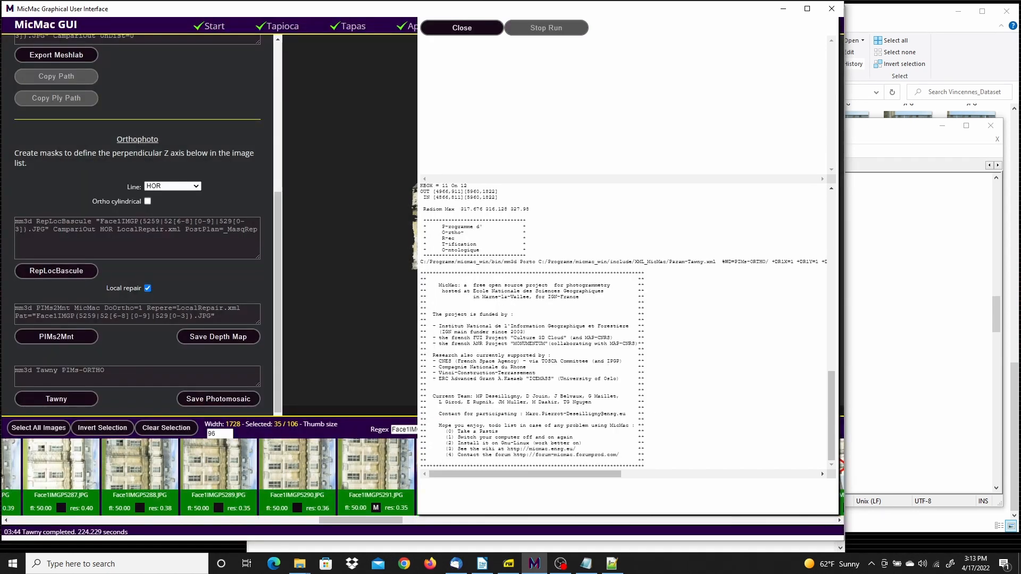
left_click(450, 29)
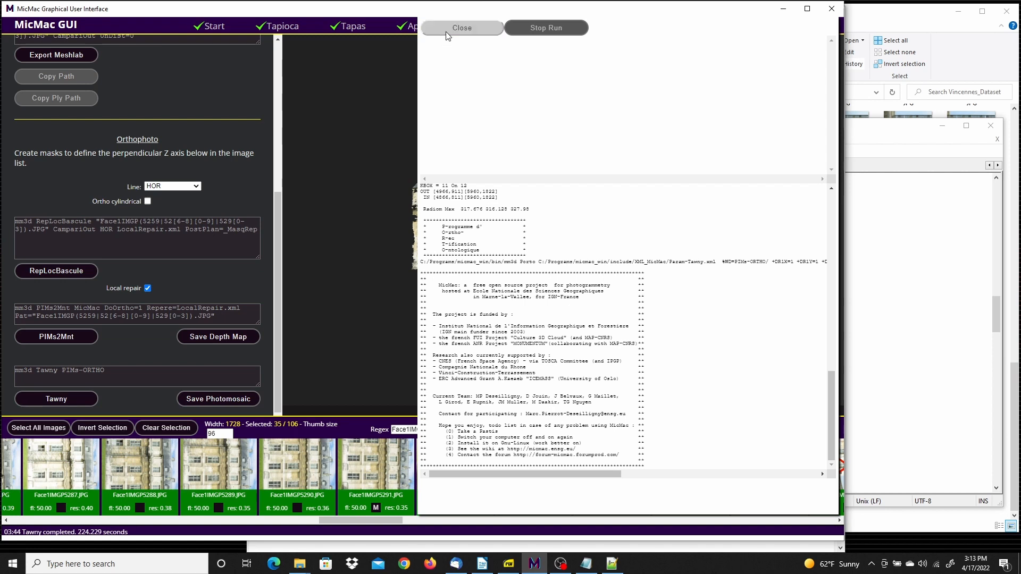
Start saving the photomosaic and create and open a new folder named VinceCompare on the Desktop
left_click(228, 399)
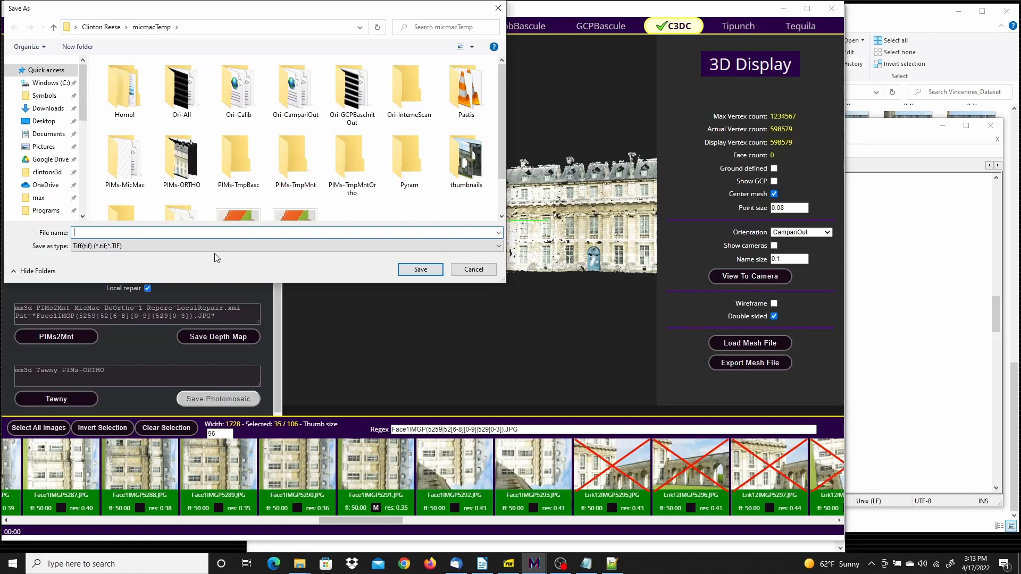
left_click(50, 124)
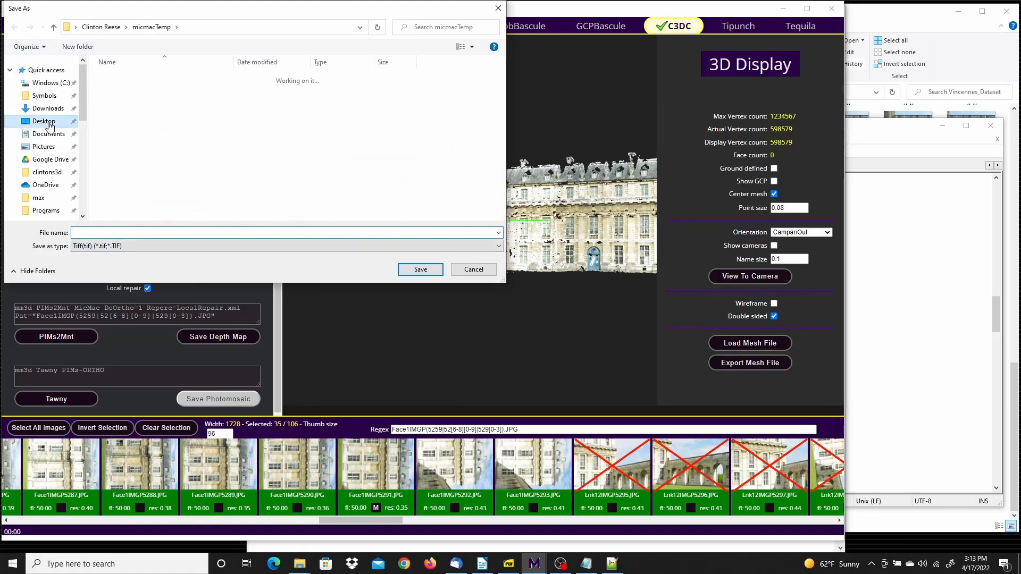
left_click(78, 48)
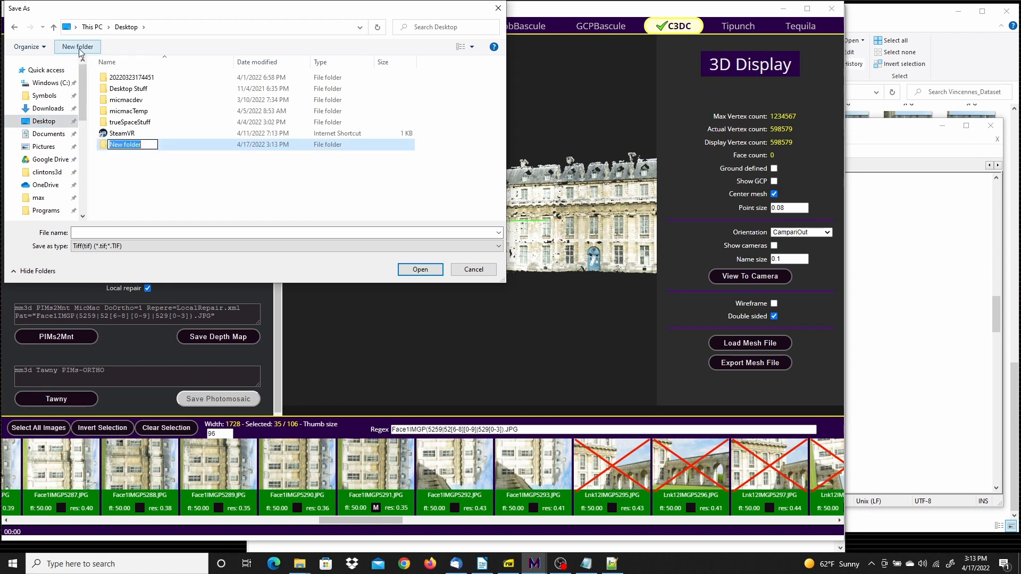
type("Vinc")
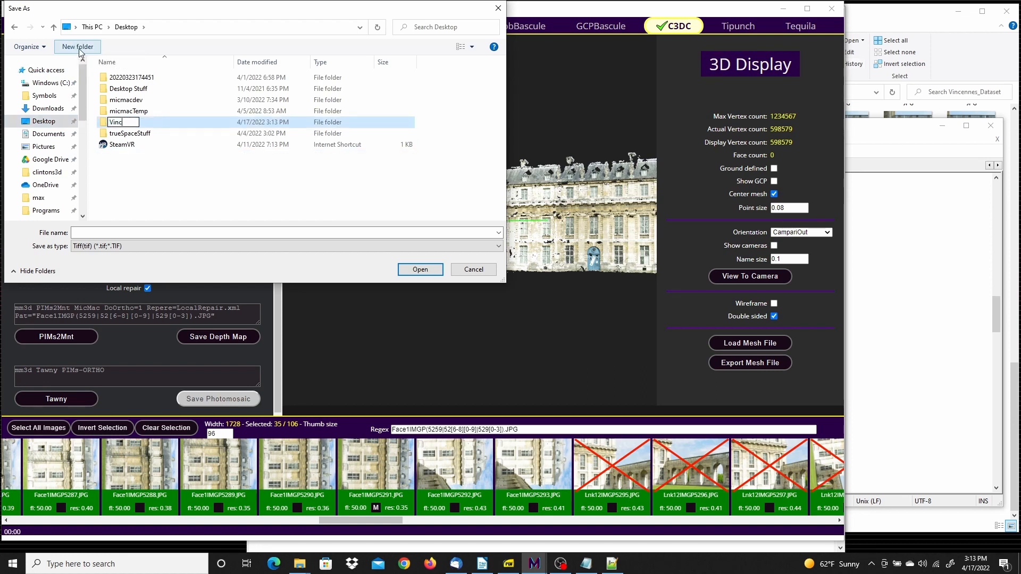
type("eCompare")
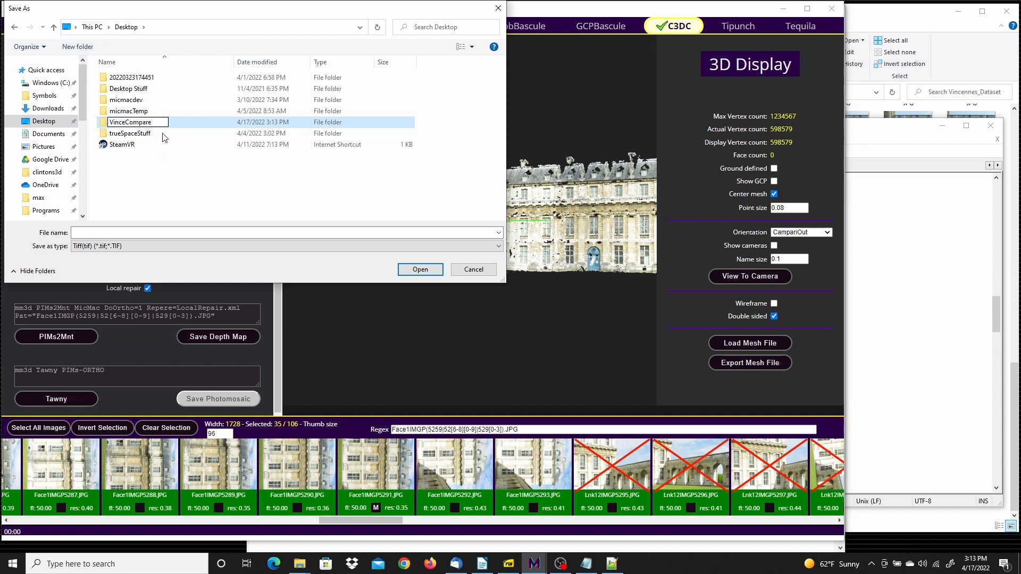
key("Return")
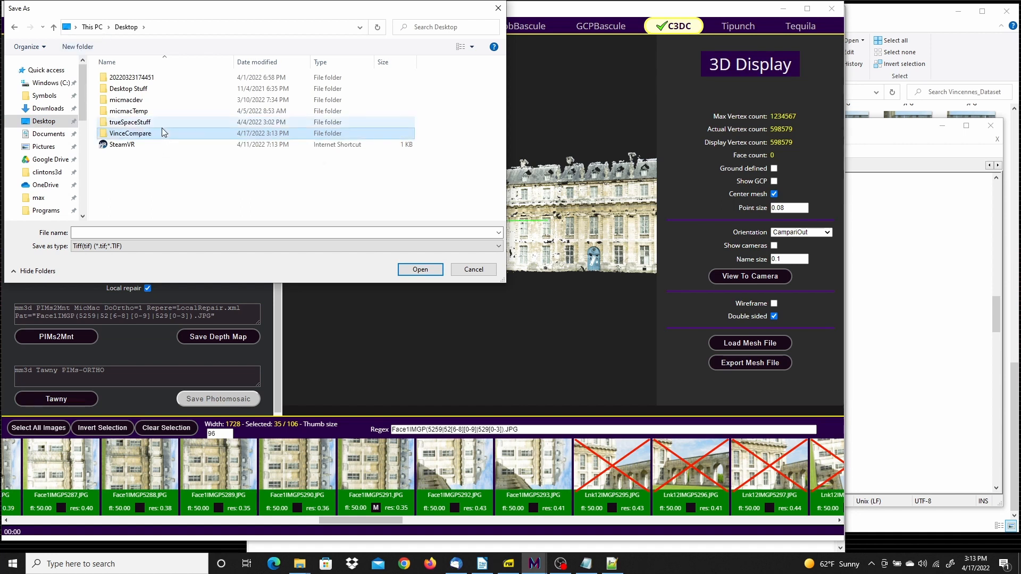
double_click(103, 136)
Save the photomosaic as the TIFF file vinceNoCyl in the VinceCompare folder
left_click(94, 232)
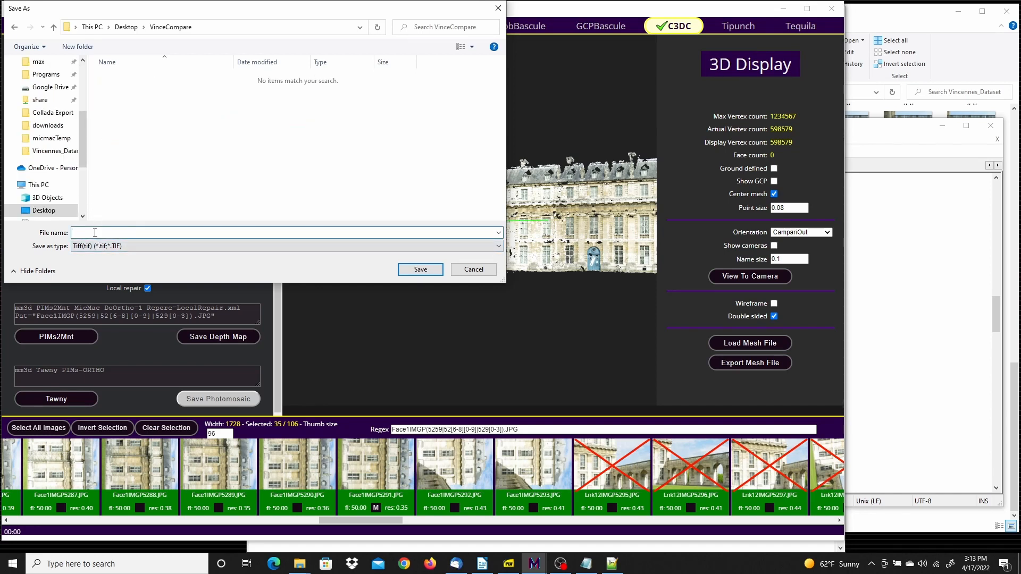
type("NoCyl")
left_click(416, 269)
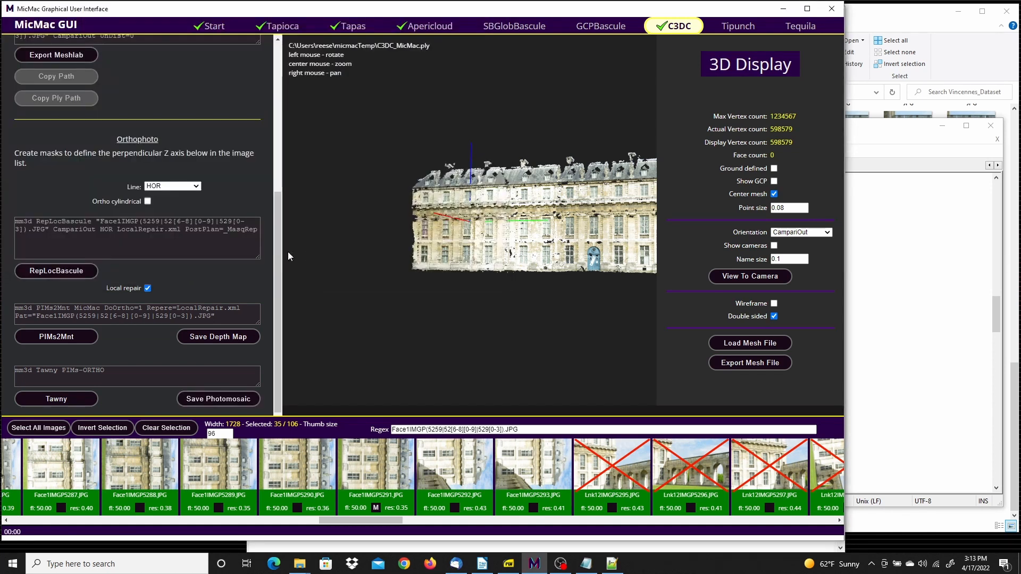
Switch to the micmacTemp File Explorer window and open the VinceCompare folder on the Desktop
mouse_move(298, 569)
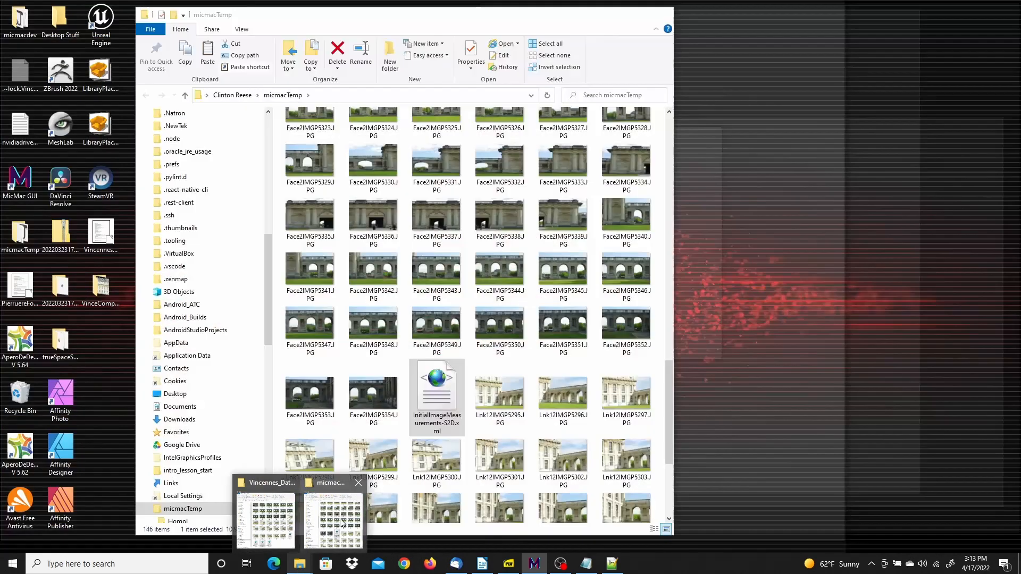
left_click(341, 523)
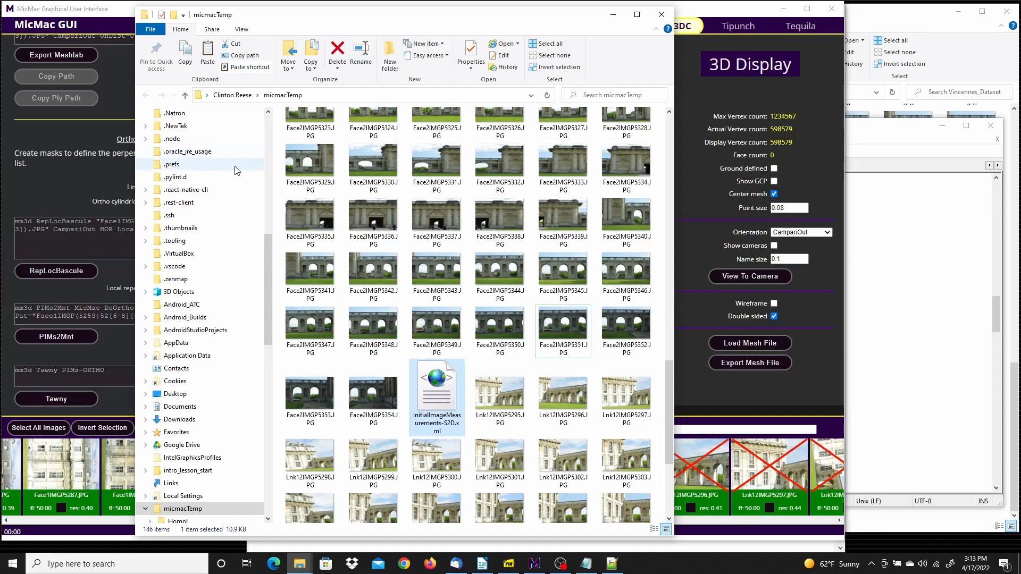
scroll(198, 154, "up", 4)
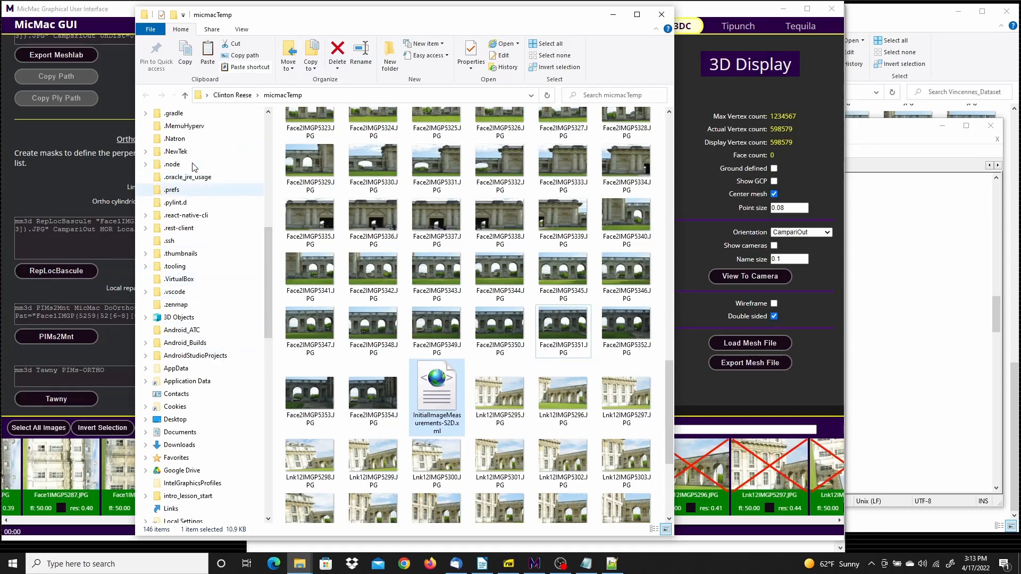
left_click_drag(269, 209, 270, 115)
left_click(176, 171)
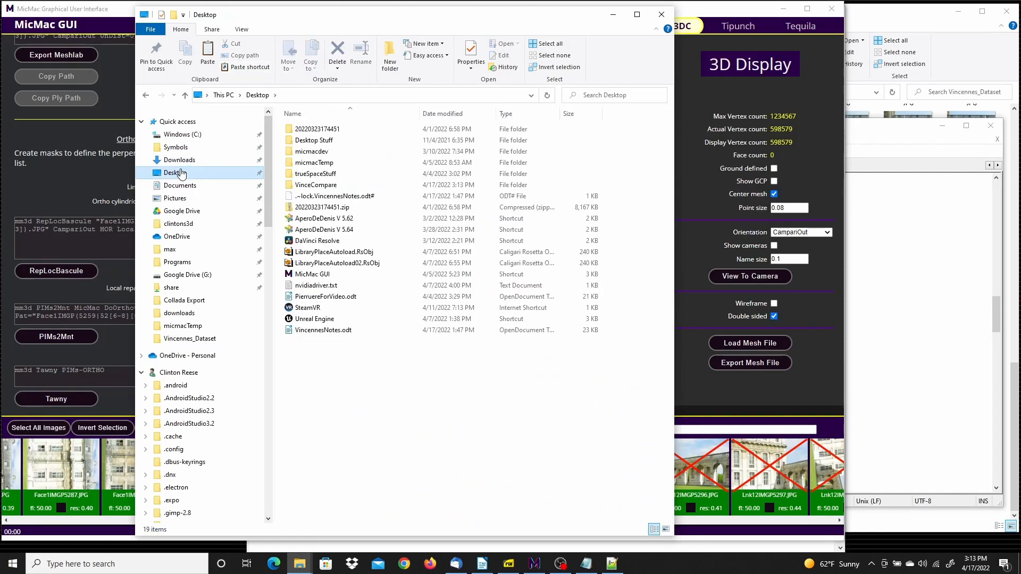
left_click(322, 186)
double_click(322, 186)
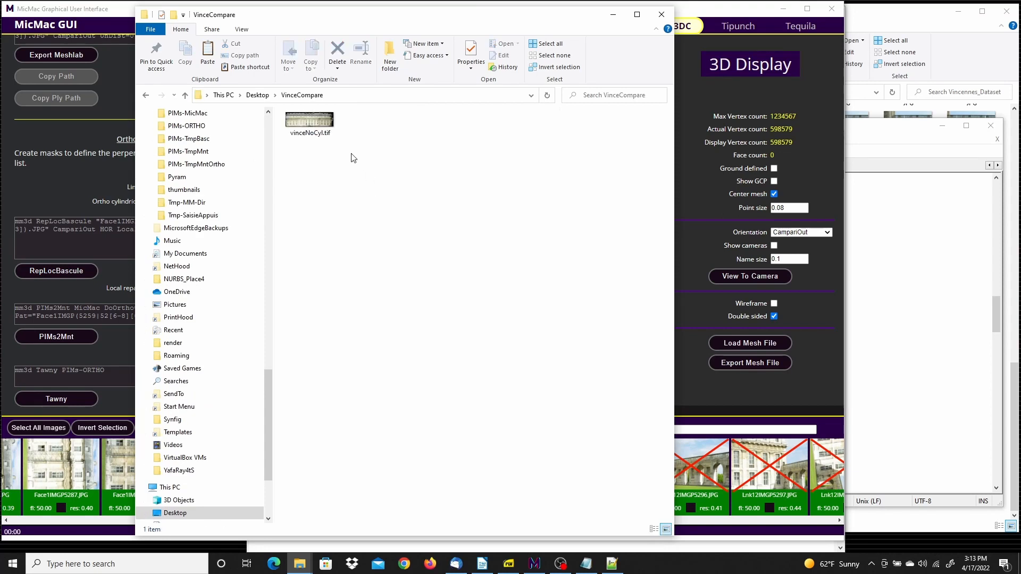
Open vinceNoCyl.tif with Photos to examine the facade orthophoto
left_click(307, 117)
right_click(306, 117)
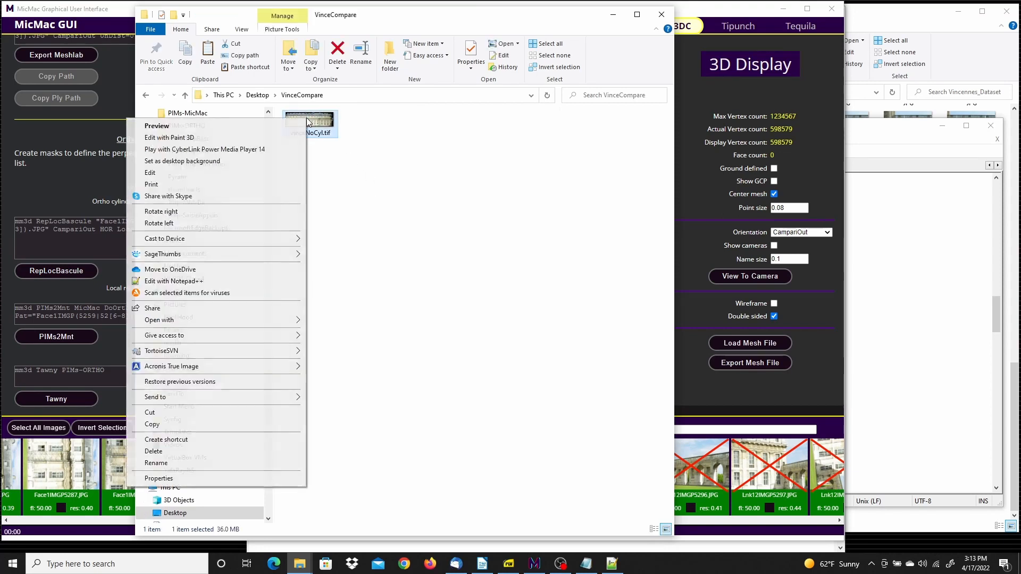
left_click(270, 123)
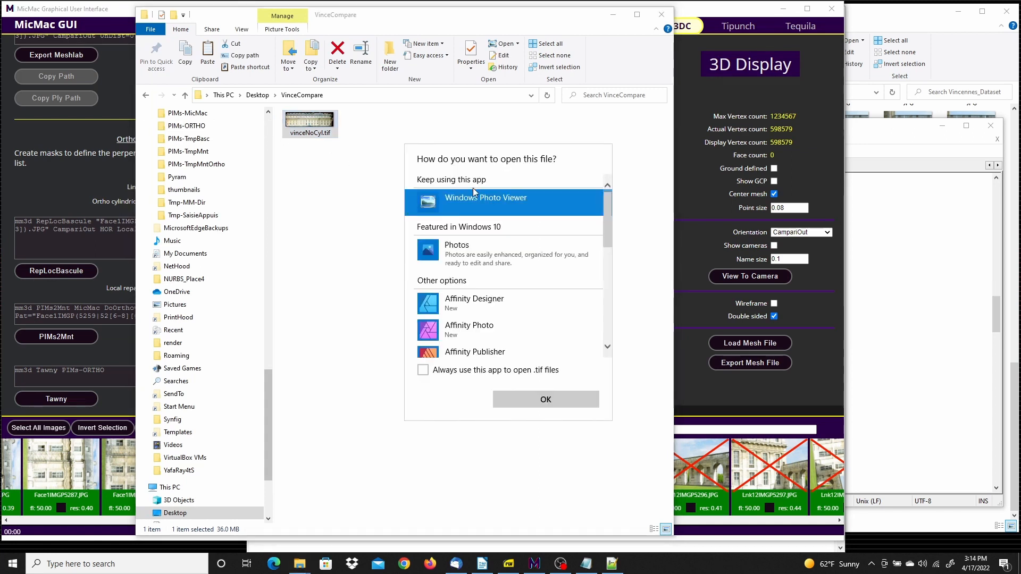
left_click(455, 259)
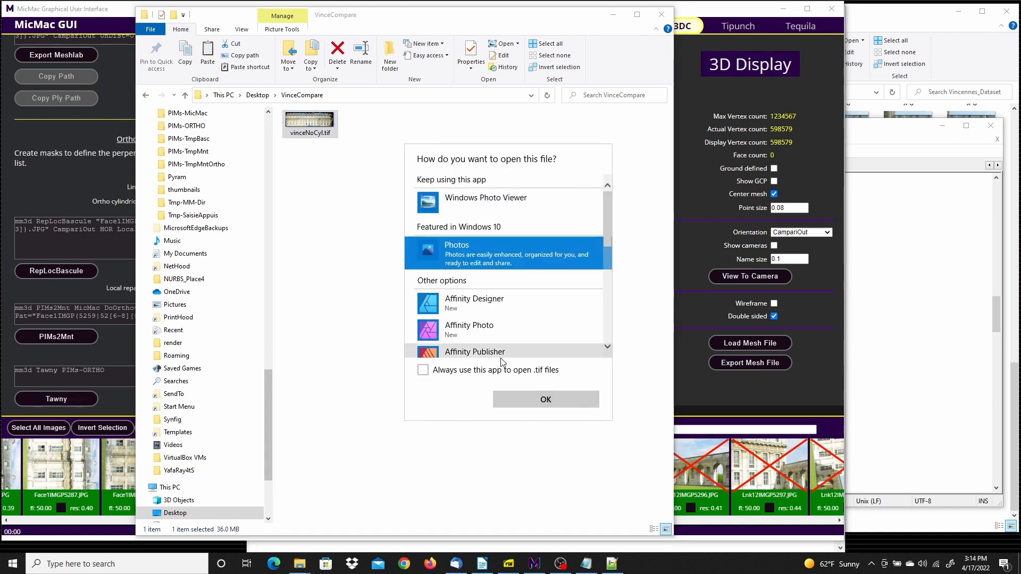
left_click(533, 405)
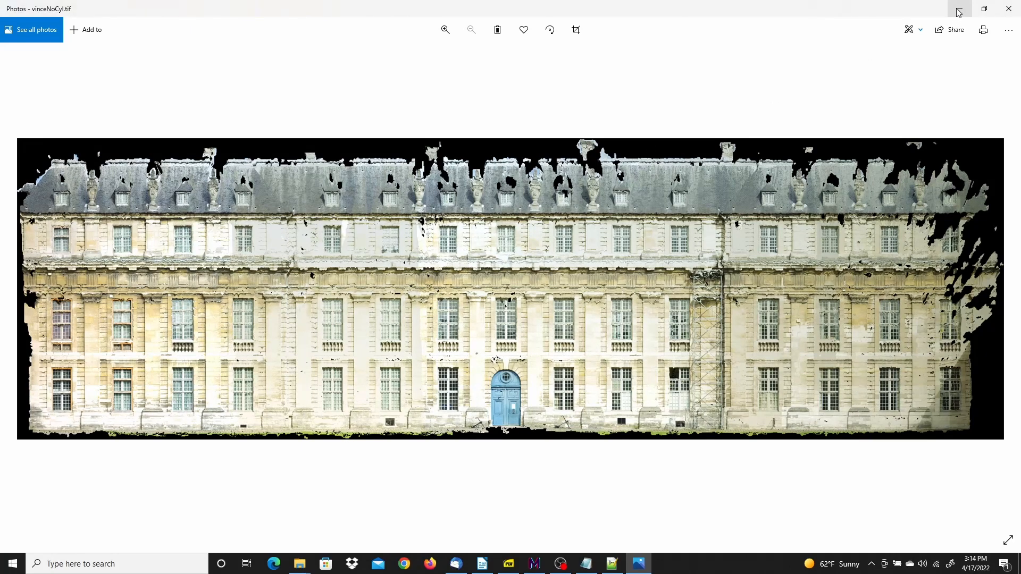
Return to MicMac GUI, enable Ortho cylindrical, rerun RepLocBascule with OrthoCyl=1, and close the run log
left_click(534, 564)
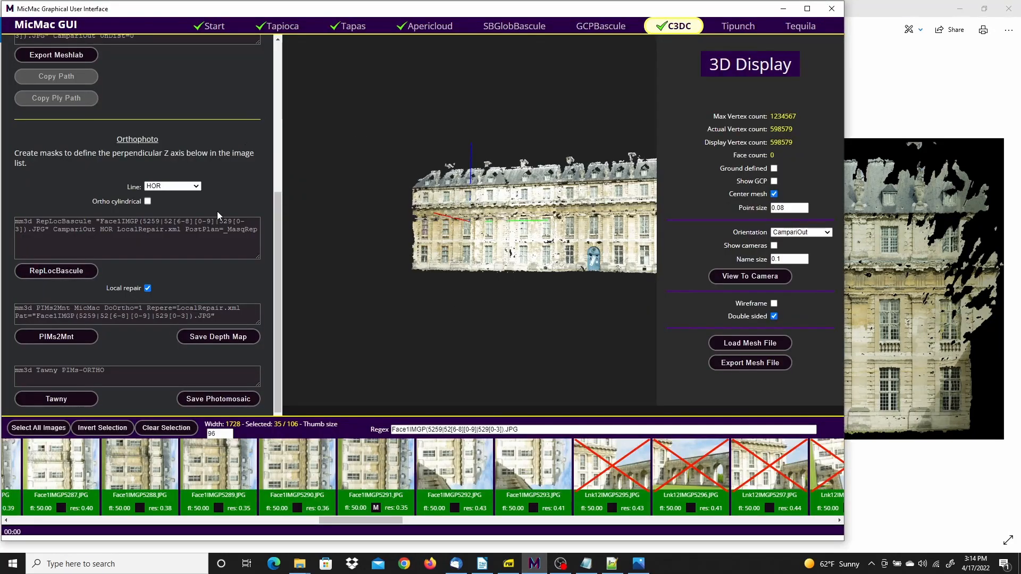
left_click_drag(277, 209, 277, 187)
left_click(147, 242)
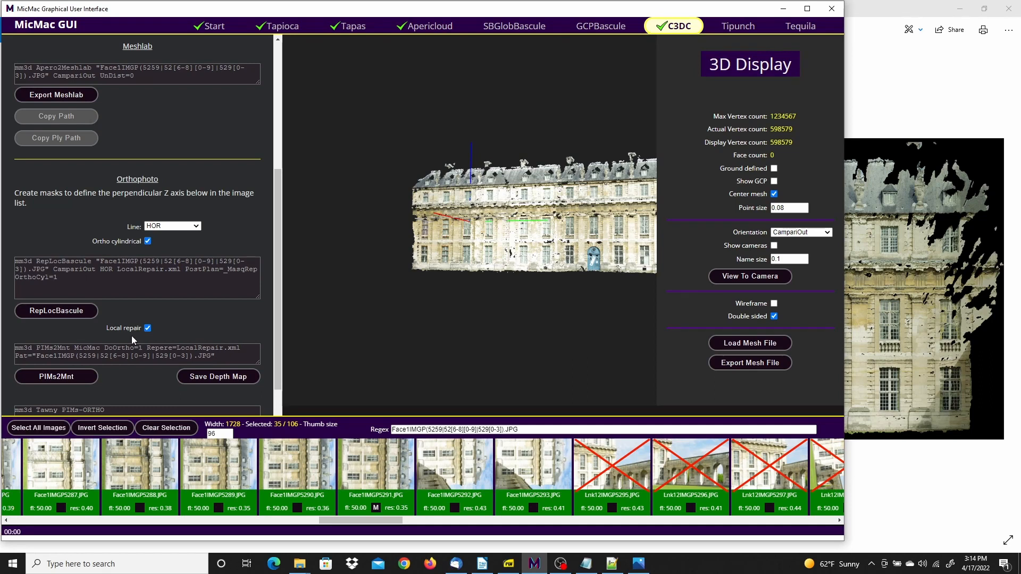
left_click(71, 312)
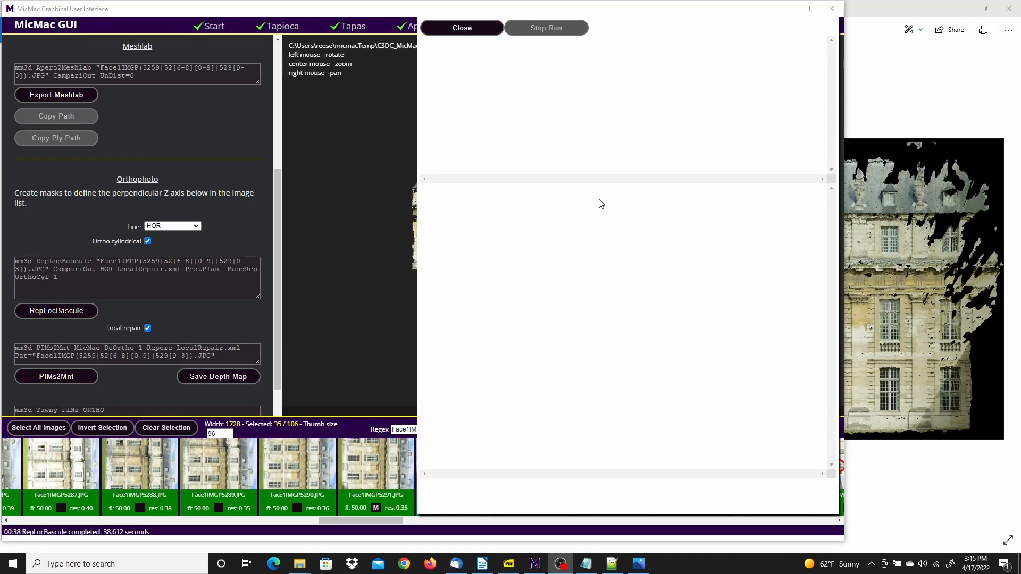
left_click(466, 28)
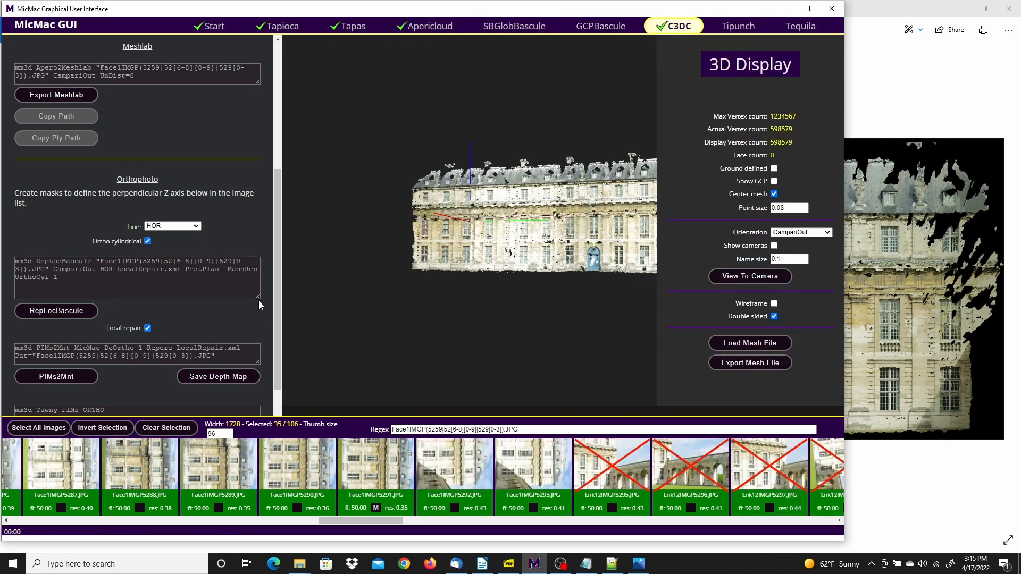
Rerun PIMs2Mnt with Repere=LocalRepair.xml and Tawny on PIMs-ORTHO for the cylindrical orthophoto, closing each run log
scroll(274, 277, "down", 1)
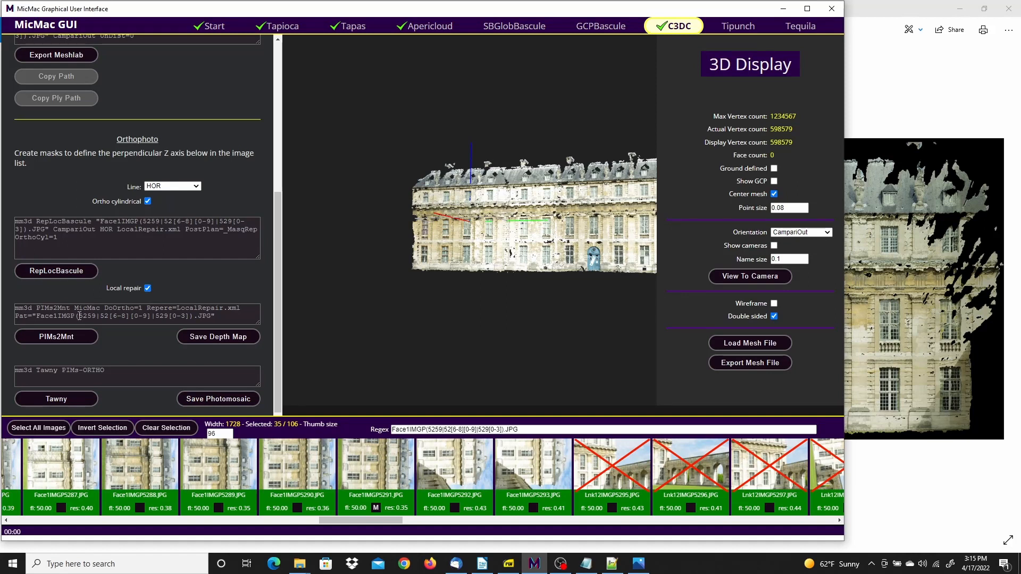
left_click(53, 336)
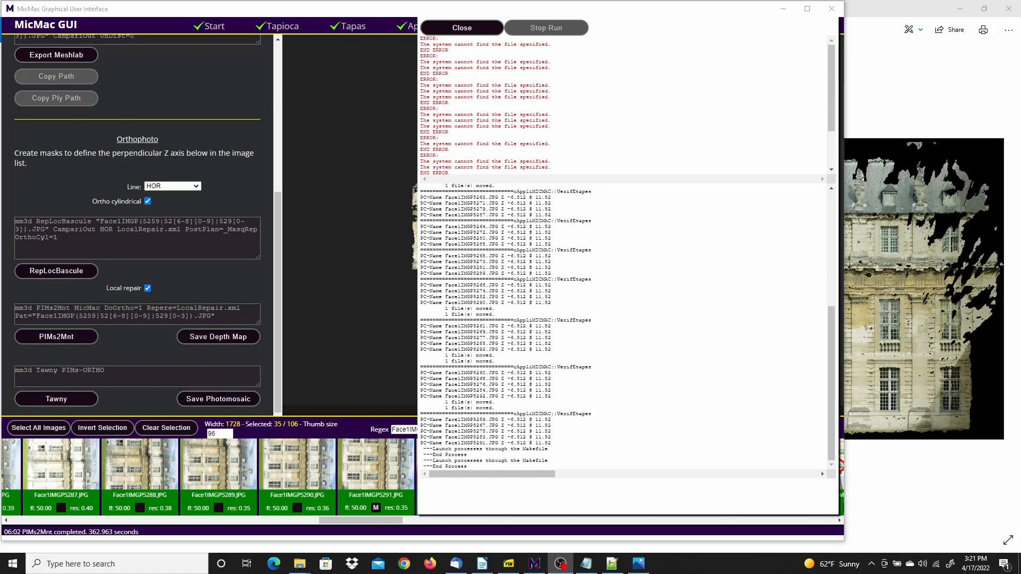
left_click(461, 28)
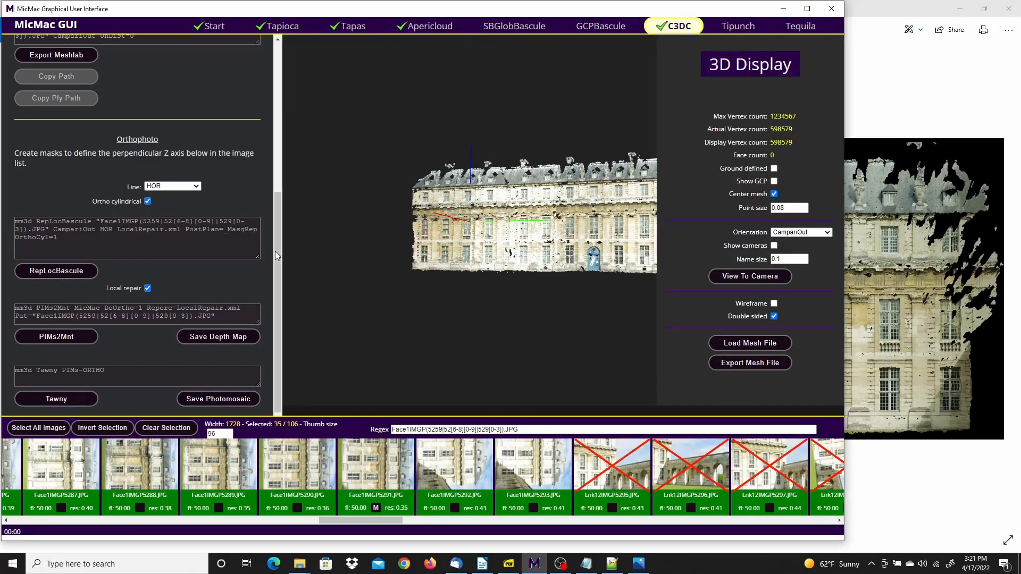
left_click(54, 399)
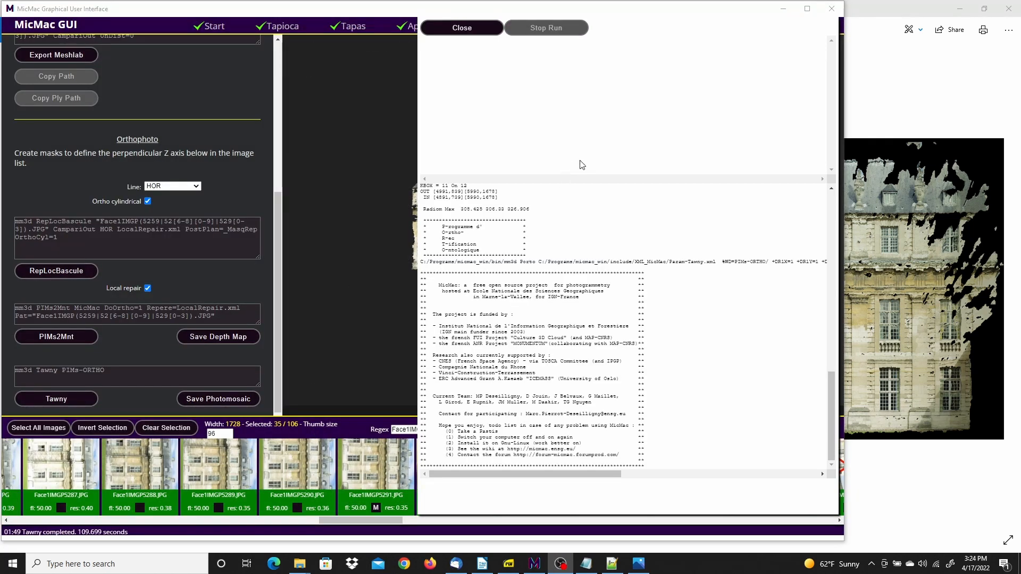
left_click(462, 29)
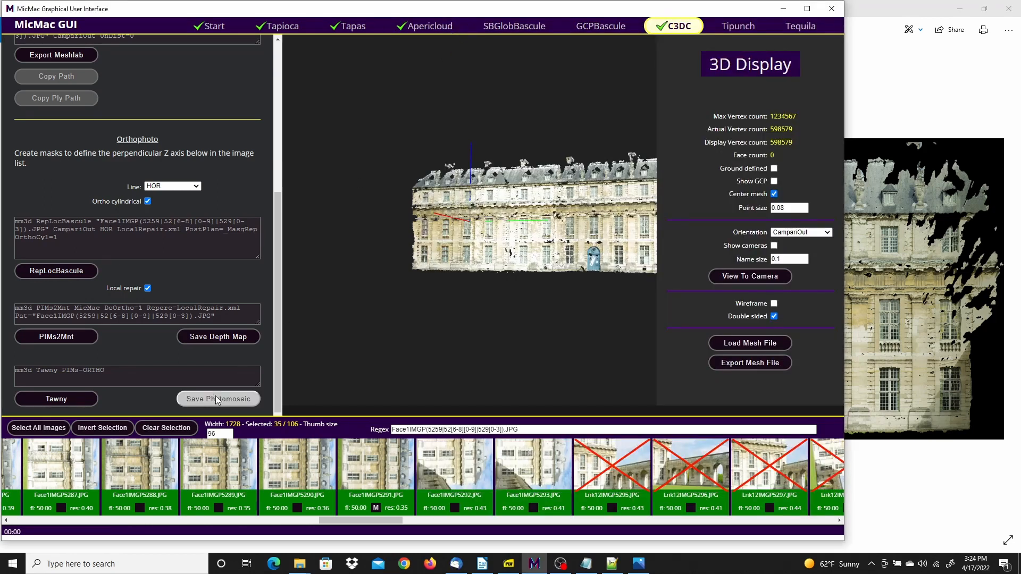
Save the cylindrical photomosaic as vinceYesCyl.tif in the VinceCompare folder
left_click(215, 399)
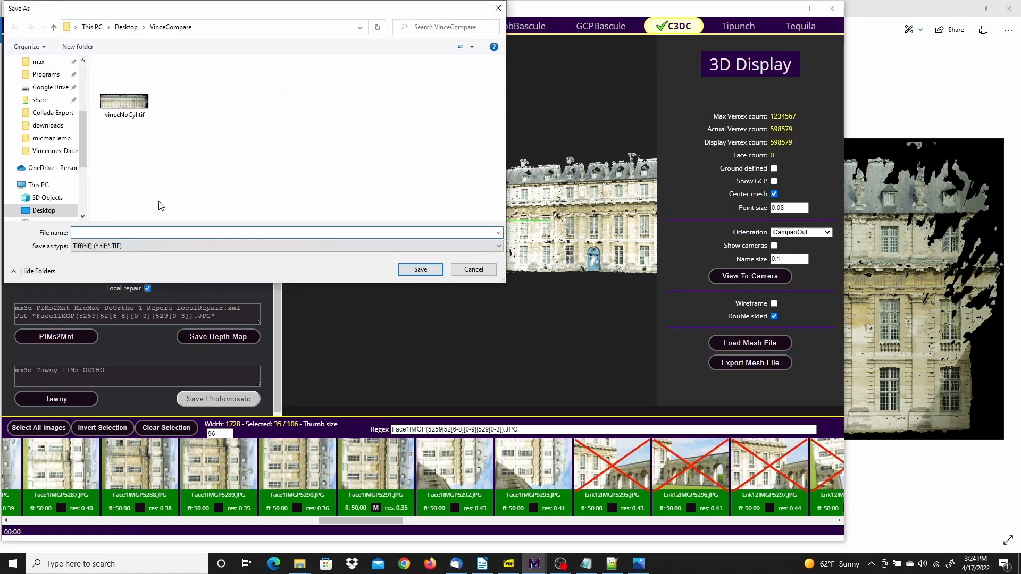
left_click(127, 115)
left_click(97, 232)
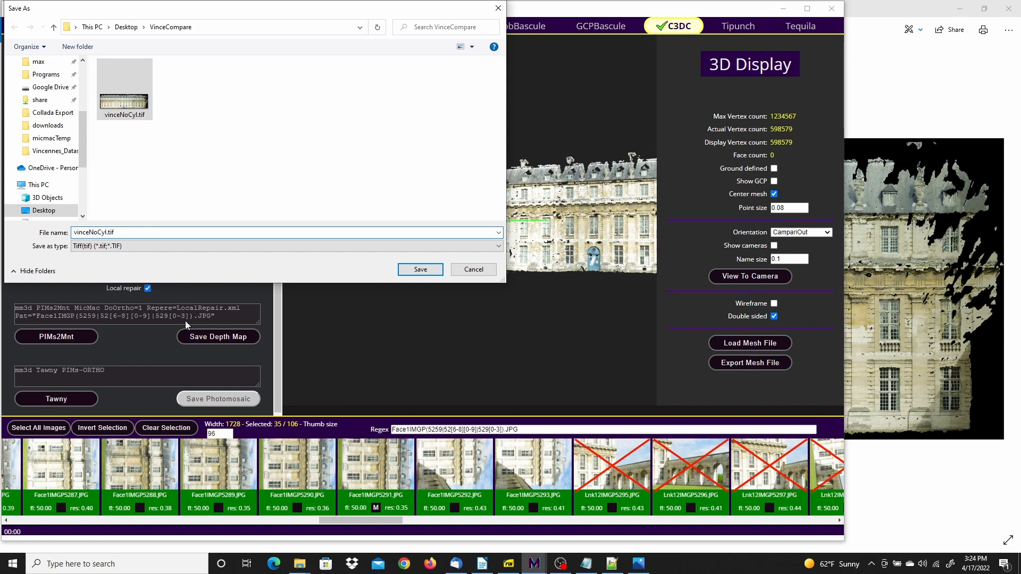
key("BackSpace")
key("BackSpace")
type("Yes")
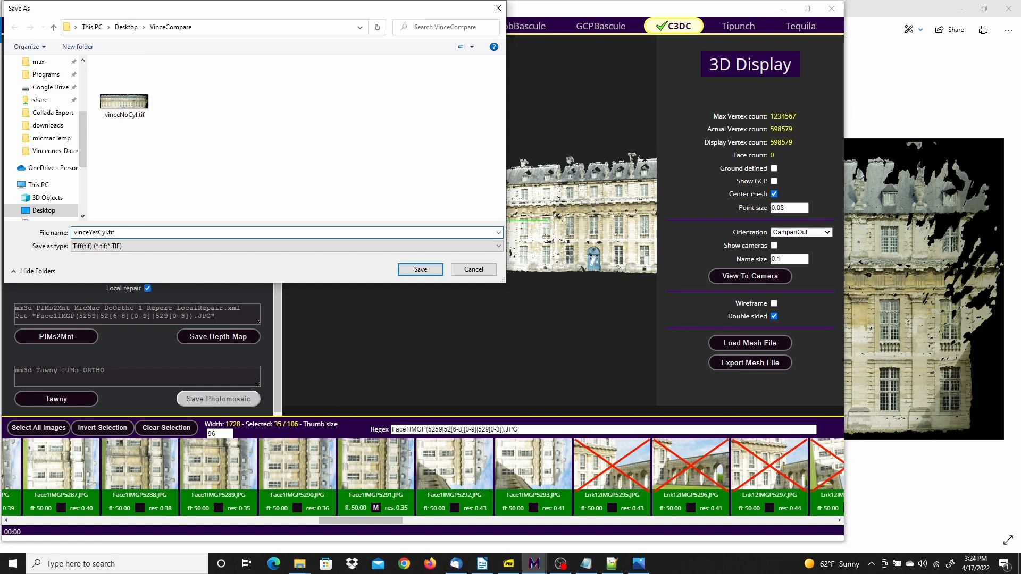
left_click(420, 270)
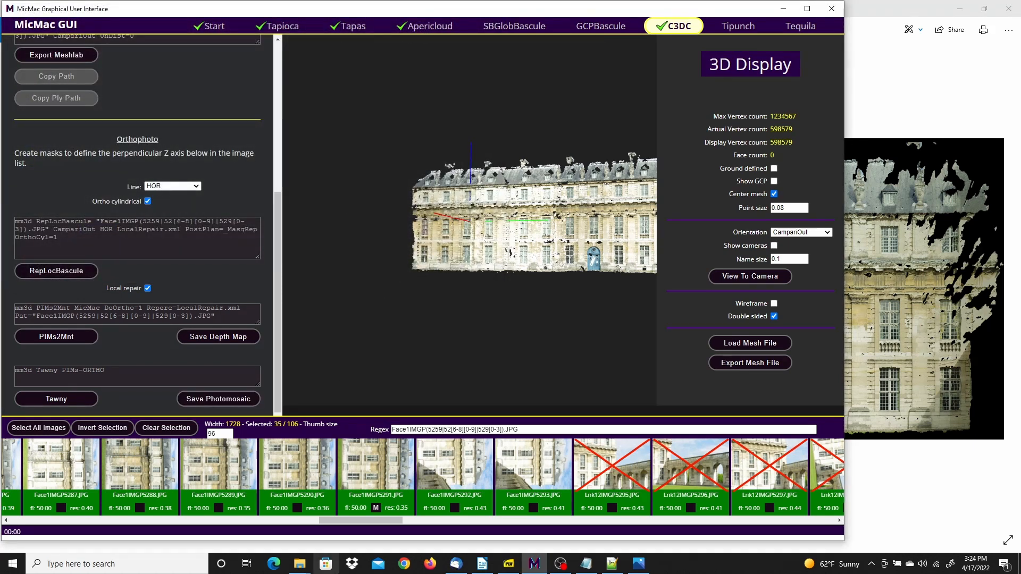
Check the VinceCompare folder, then compare vinceNoCyl.tif and vinceYesCyl.tif by switching between them in Photos
mouse_move(306, 564)
left_click(332, 520)
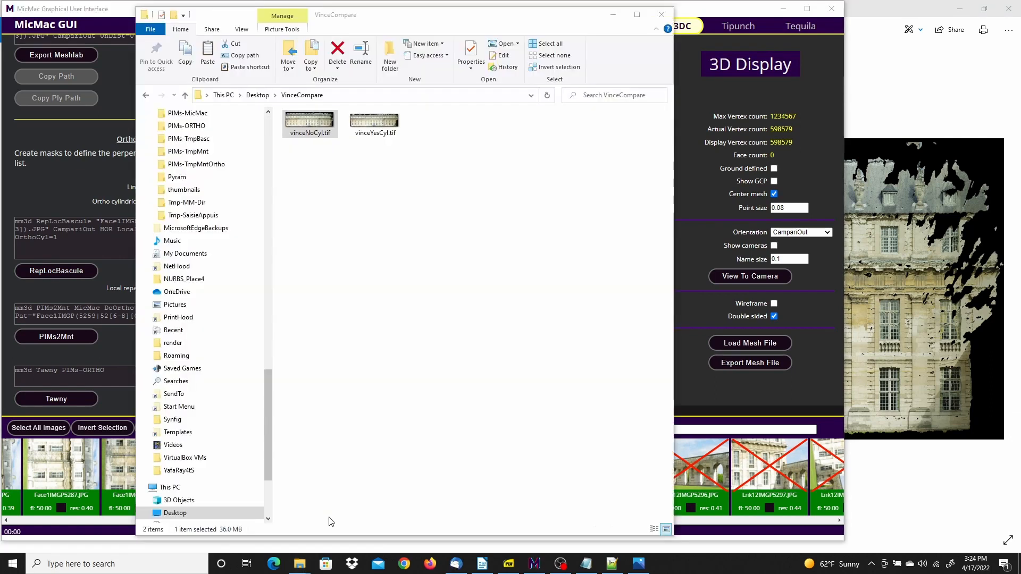
left_click(646, 568)
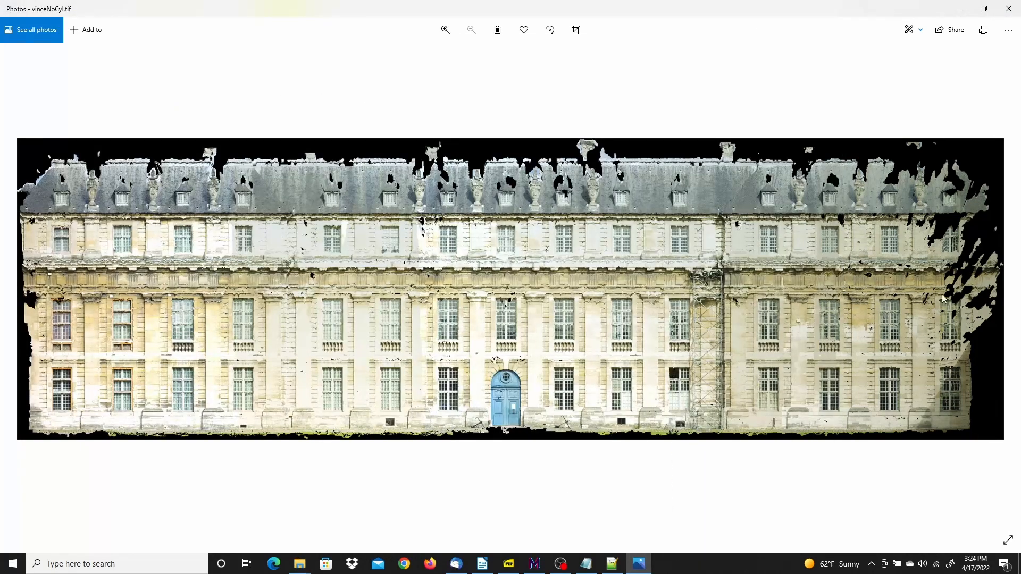
left_click(1008, 286)
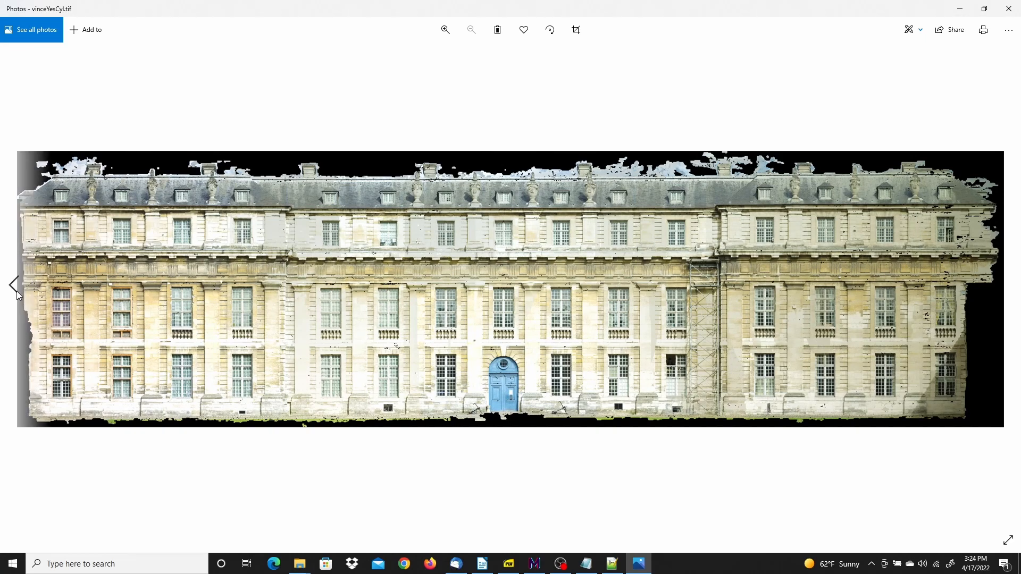
left_click(14, 285)
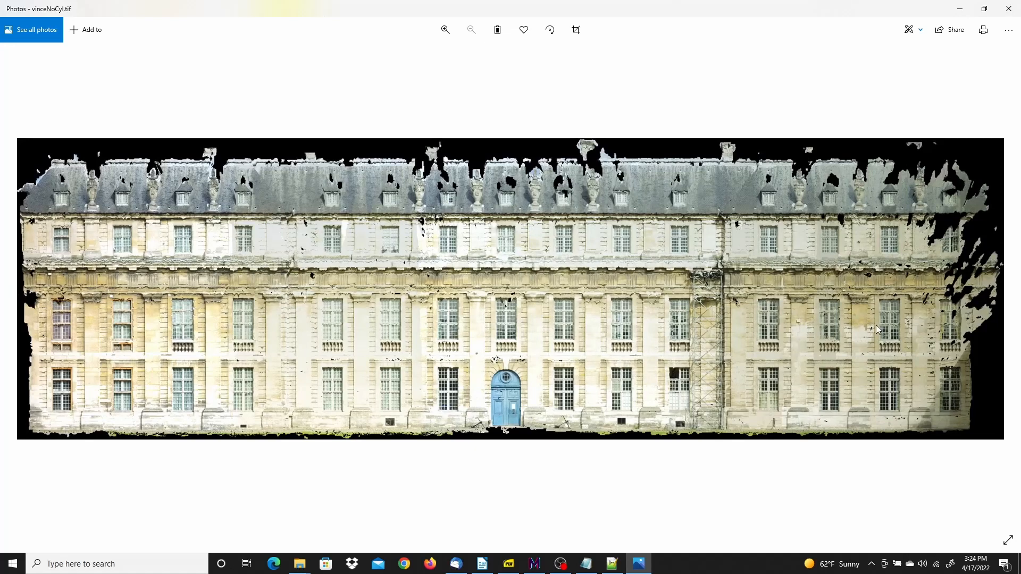
Compare vinceNoCyl.tif and vinceYesCyl.tif once more in Photos, ending on the non-cylindrical mosaic
left_click(1008, 286)
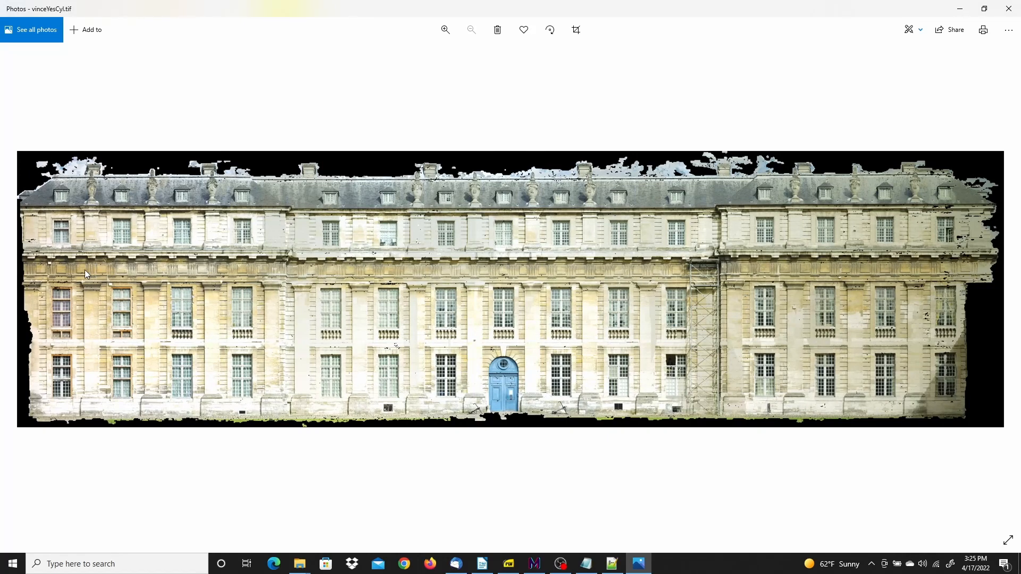
left_click(16, 282)
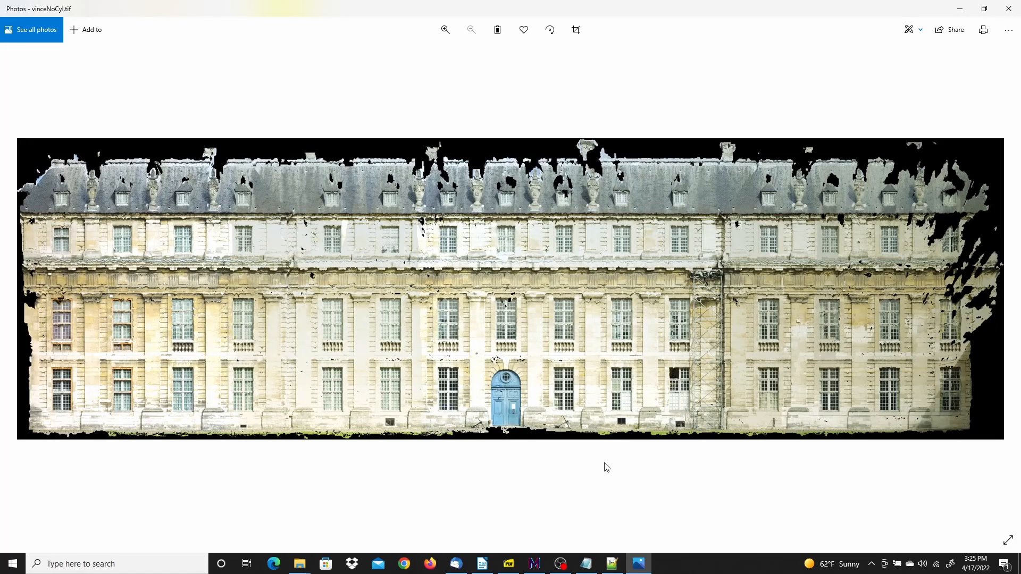
Return to MicMac GUI, go to the SBGlobBascule stage and start copying a 2D measurement file
left_click(534, 565)
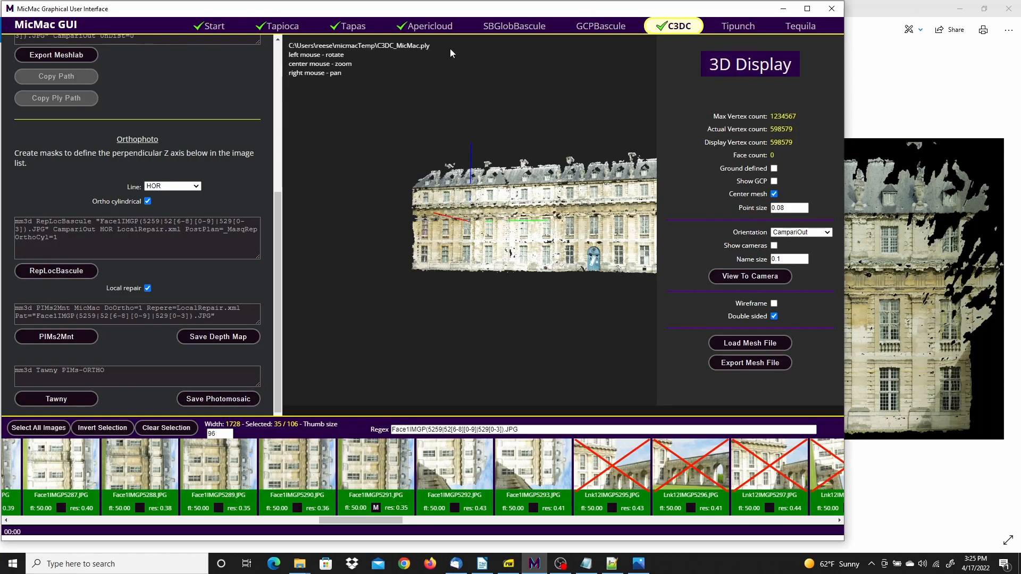
left_click(512, 28)
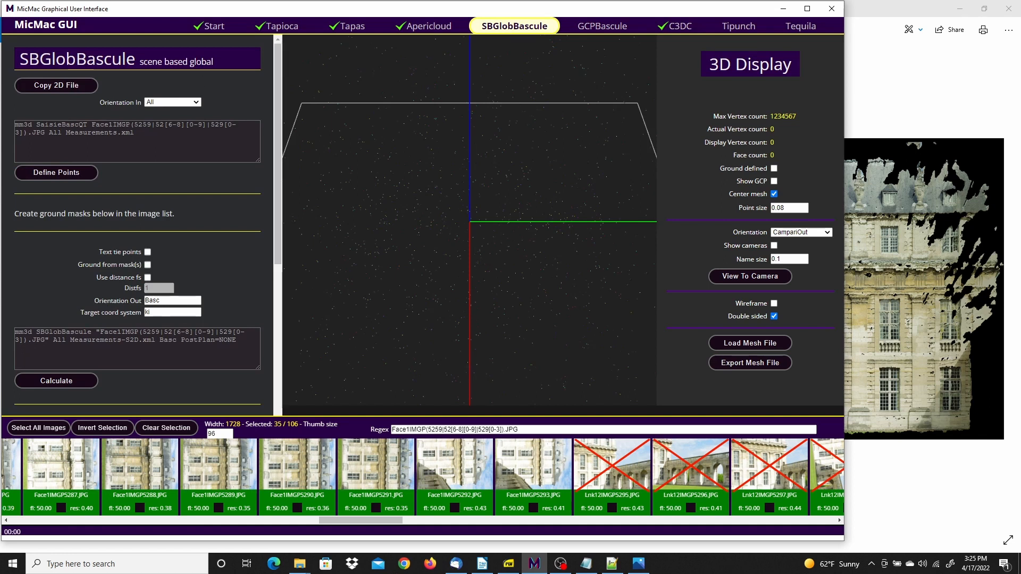
left_click(71, 88)
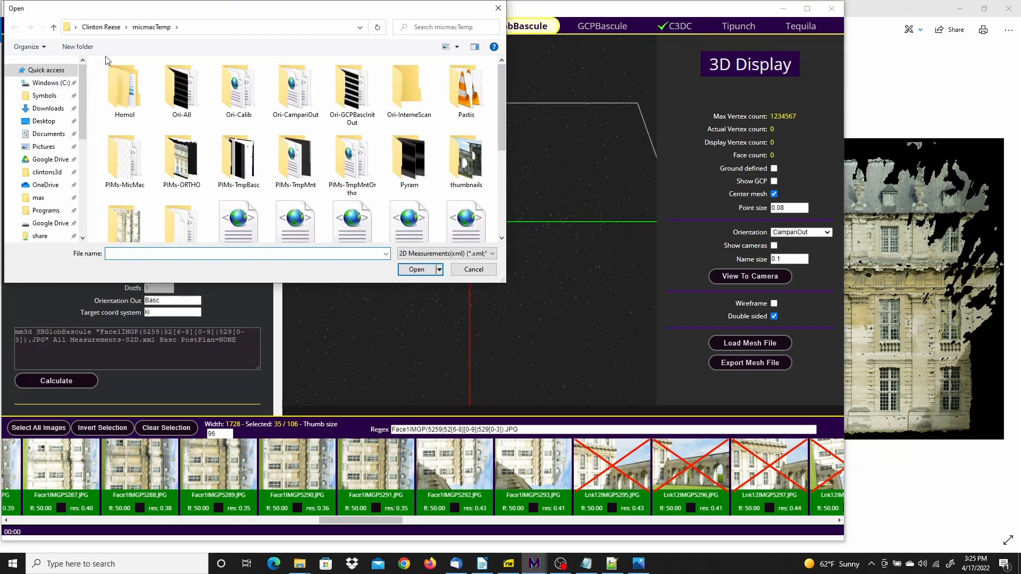
Load MesureBascFace1.xml from C:\PhotogrammetrySamples\Vincennes_Dataset as the 2D measurement file and dismiss the copy notice
left_click(53, 83)
scroll(138, 168, "down", 5)
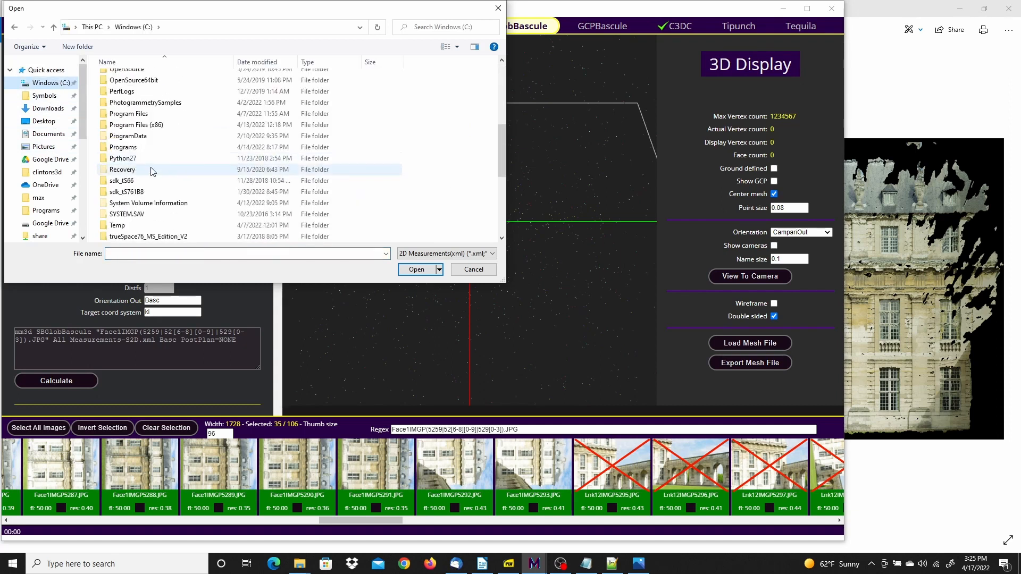
left_click(157, 104)
double_click(157, 103)
scroll(133, 176, "down", 5)
left_click(130, 192)
double_click(130, 194)
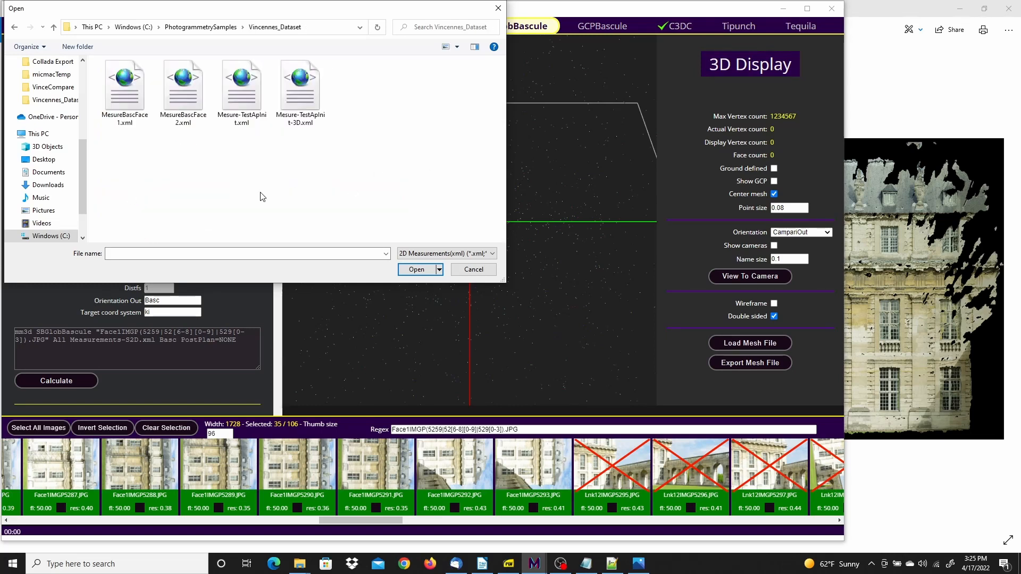
left_click(130, 89)
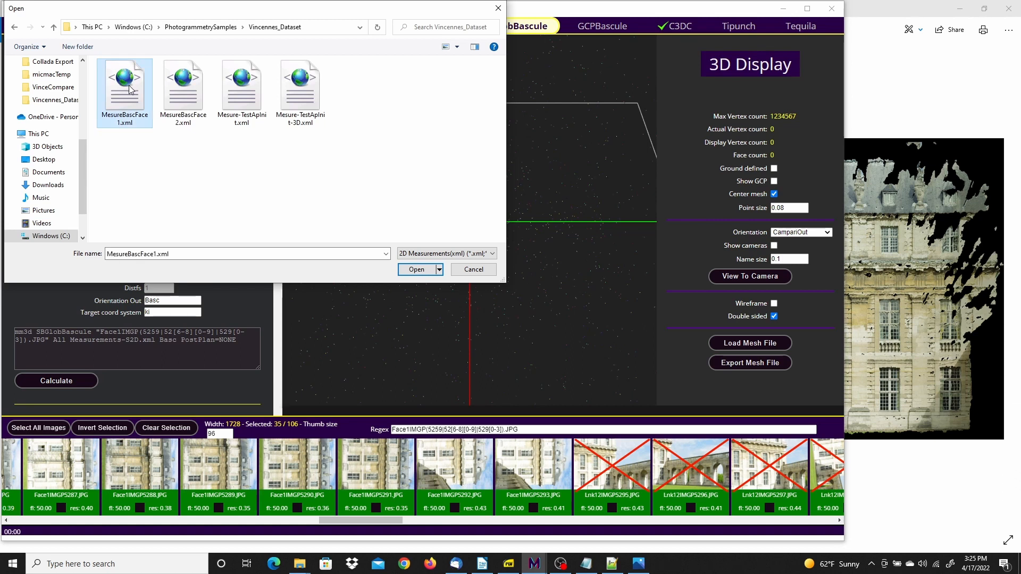
left_click(415, 269)
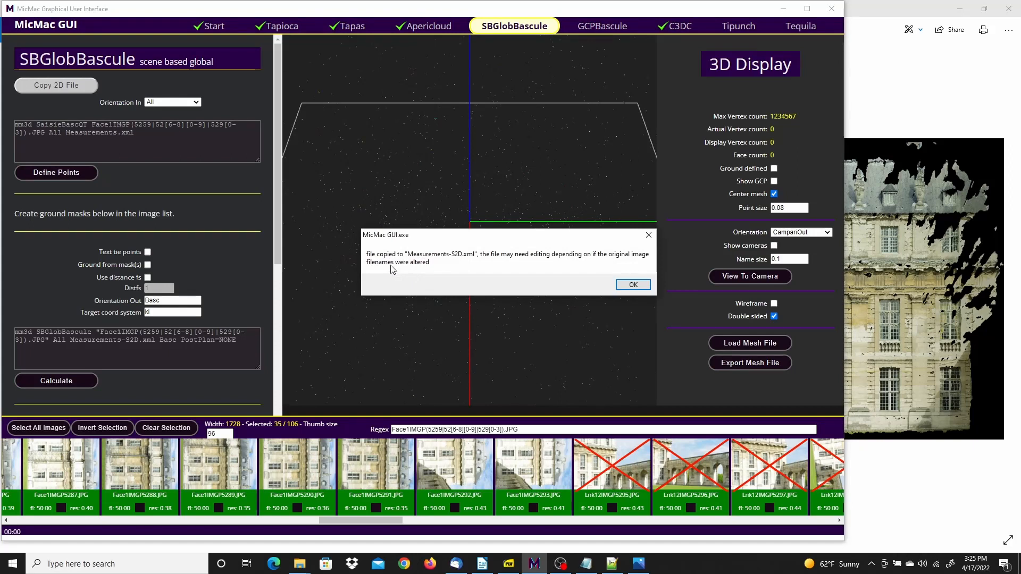
left_click(632, 286)
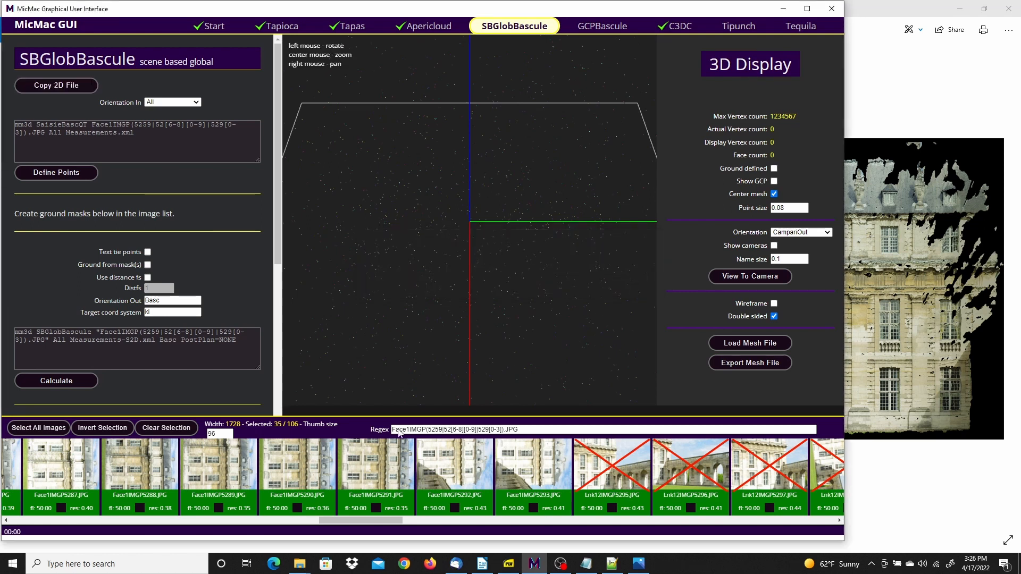
Switch to File Explorer and return from VinceCompare to the micmacTemp folder, with the Vincennes_Dataset window open beside it
mouse_move(302, 568)
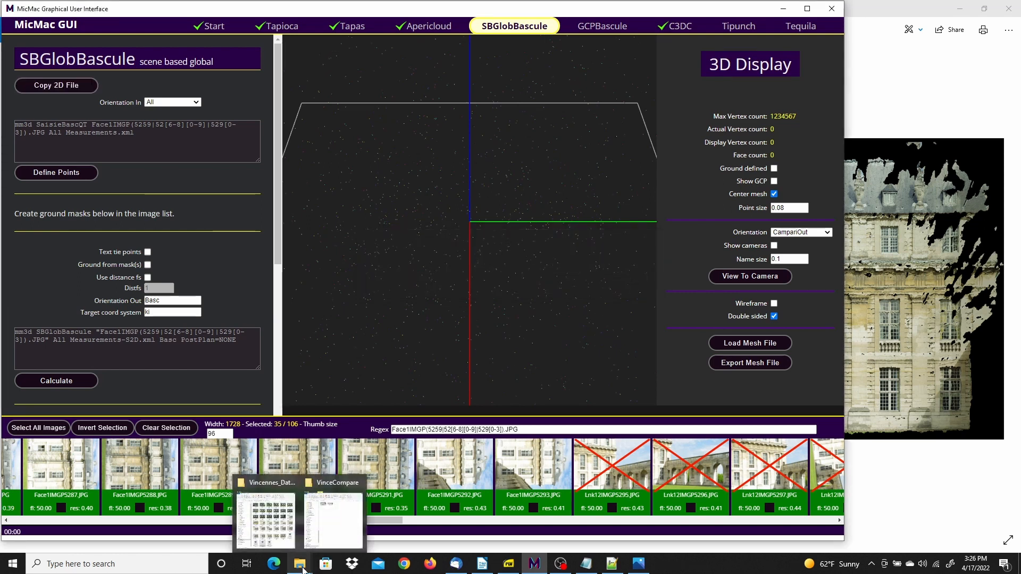
mouse_move(326, 518)
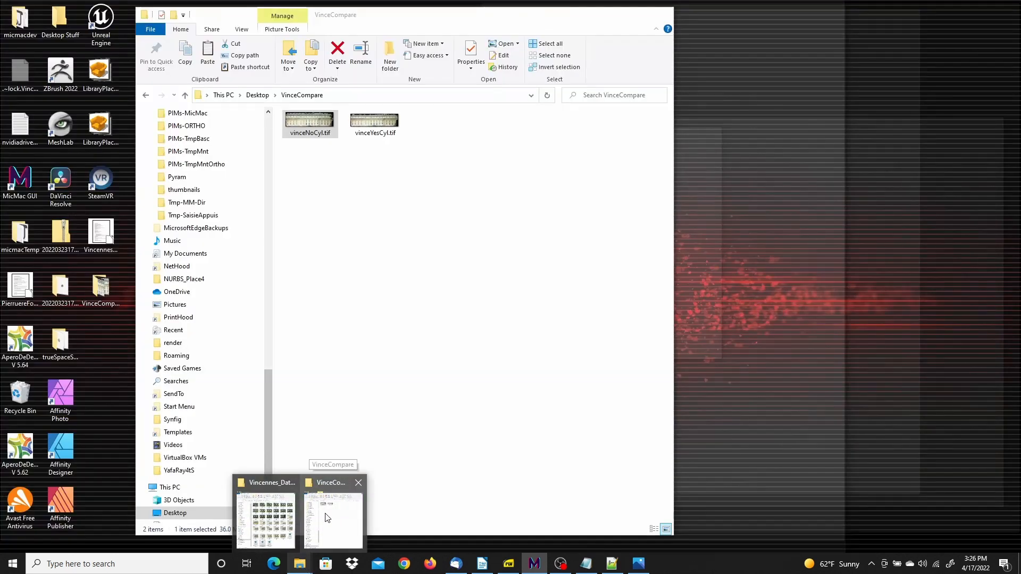
left_click(327, 516)
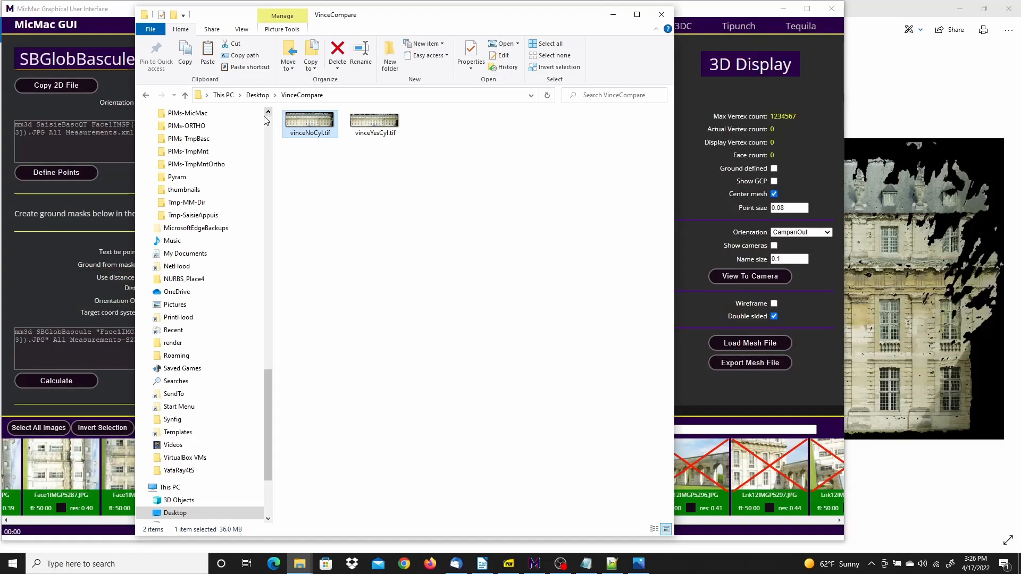
left_click(145, 96)
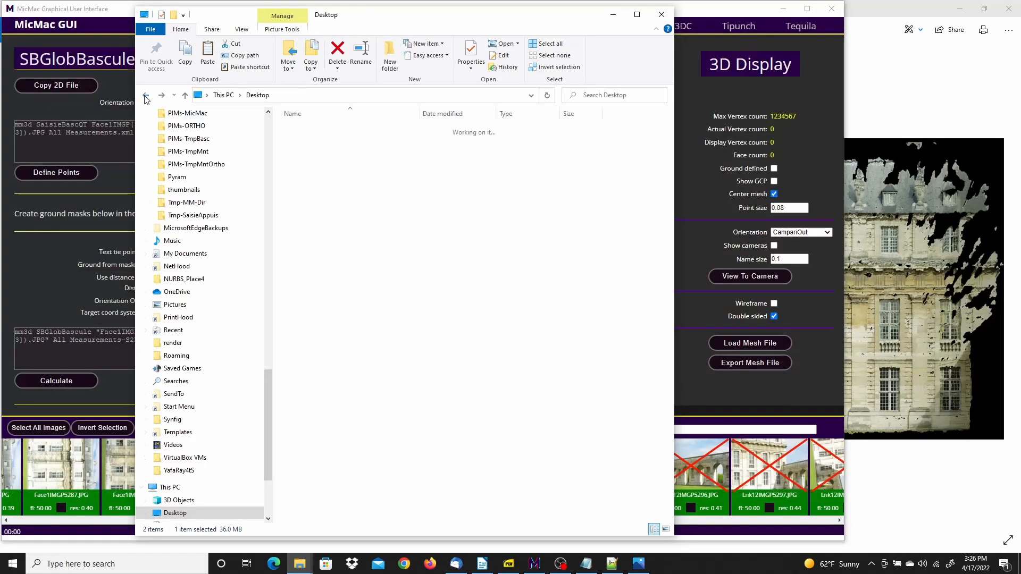
left_click(146, 96)
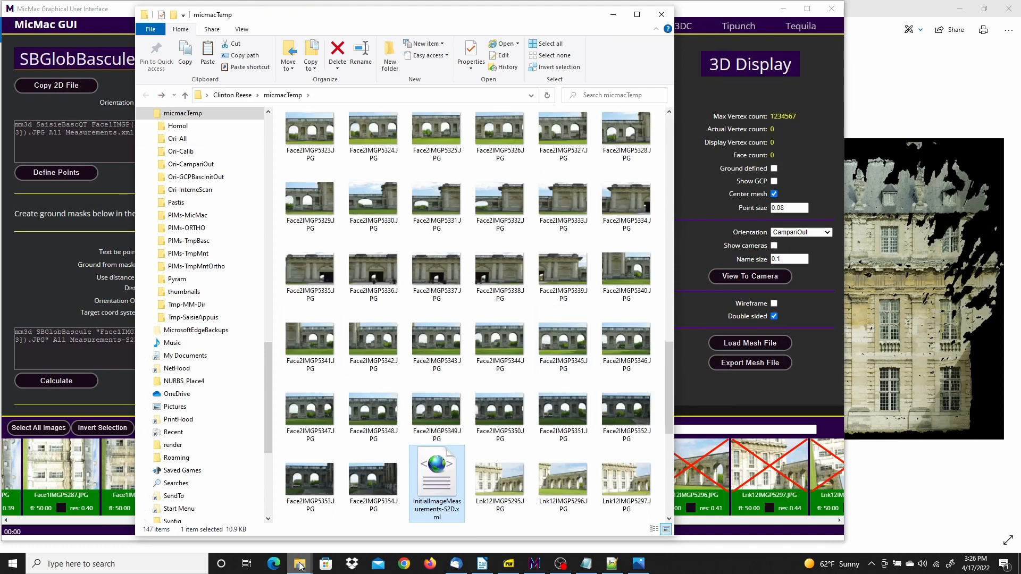
mouse_move(300, 565)
left_click(272, 515)
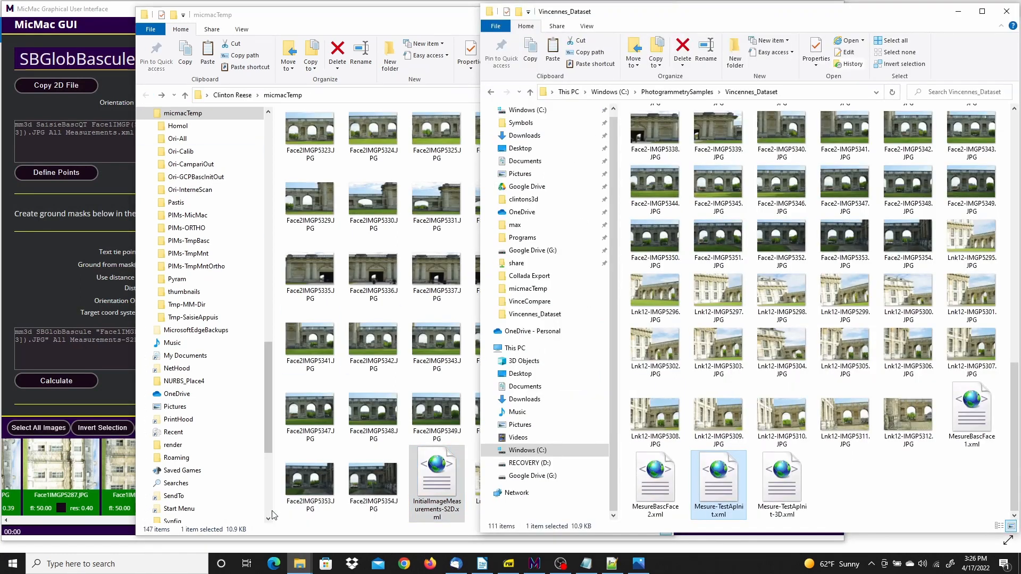
left_click(363, 30)
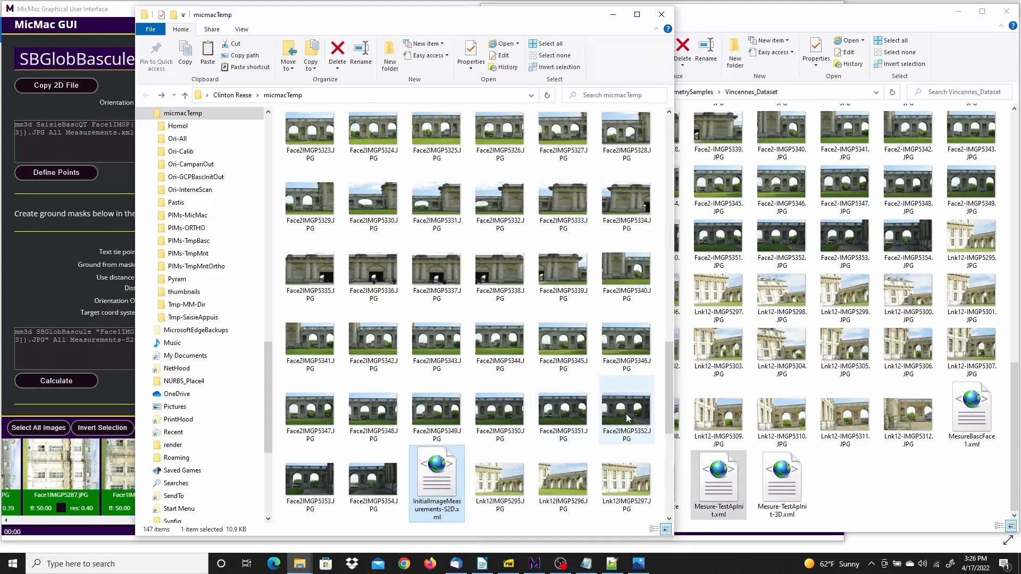
Open Measurements-S2D.xml from the micmacTemp folder in Notepad++
left_click_drag(668, 393, 674, 474)
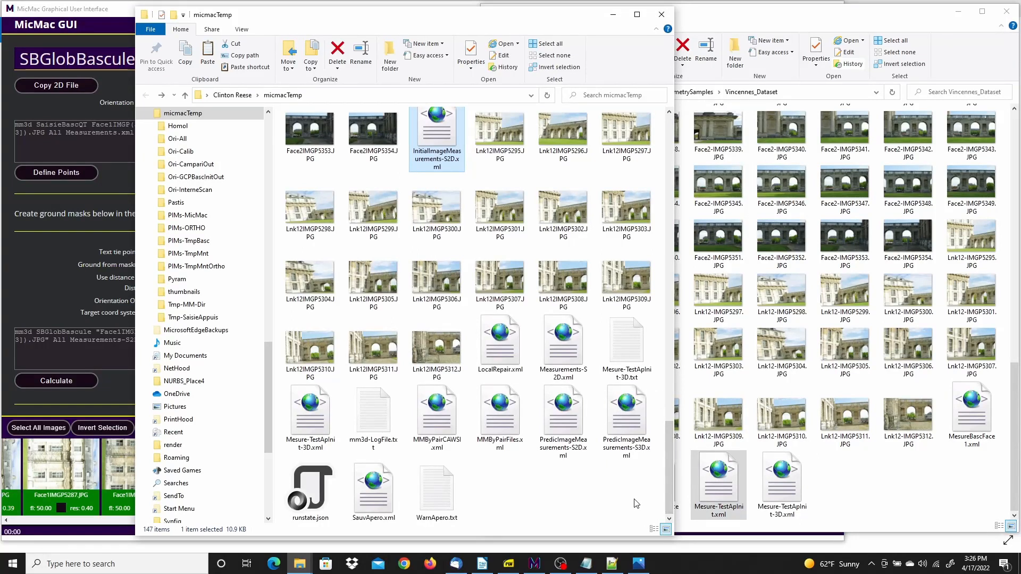
left_click(561, 330)
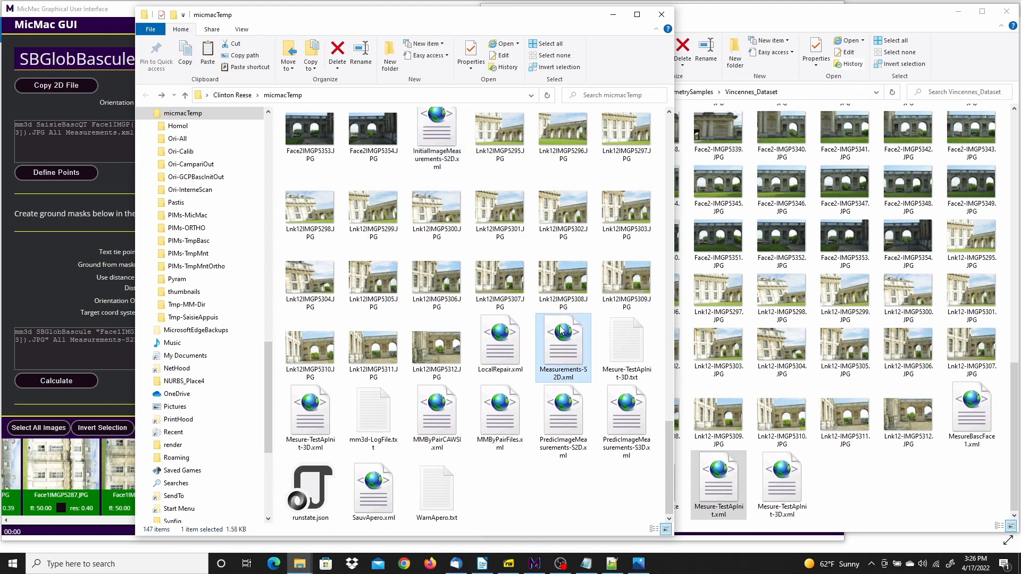
right_click(561, 331)
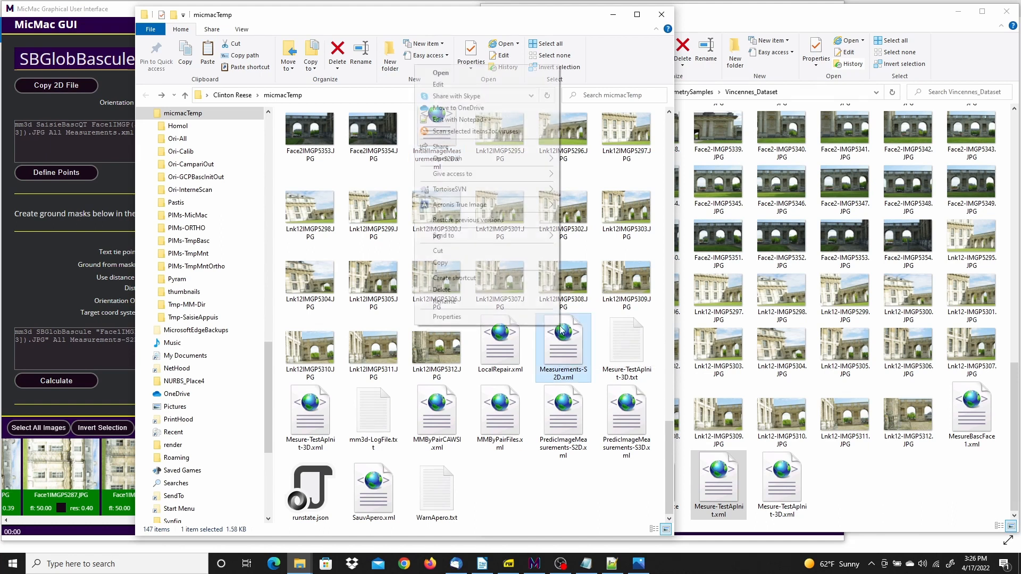
left_click(459, 120)
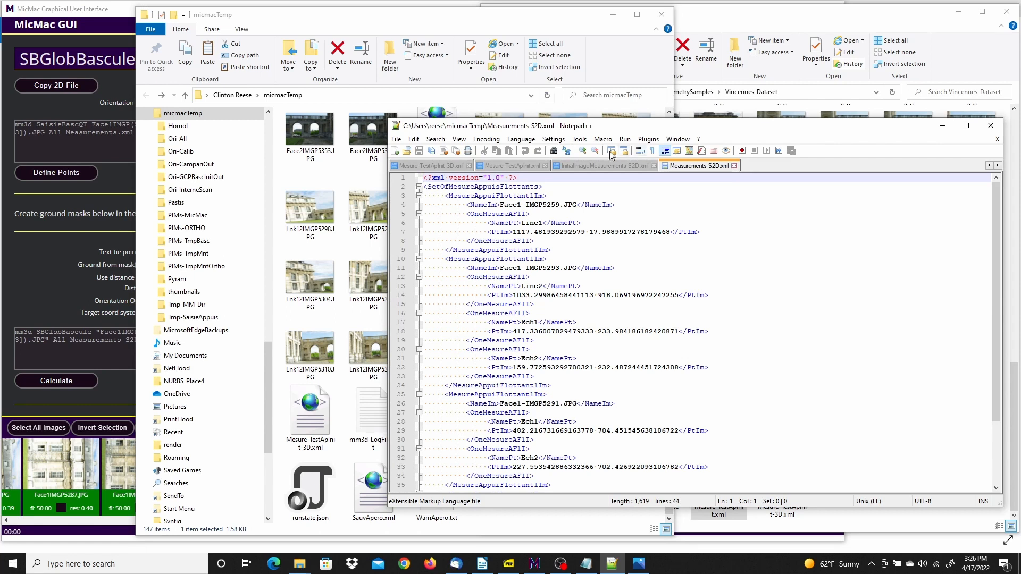
Replace every "Face1-" with "Face1" in Measurements-S2D.xml and save the file
left_click(554, 151)
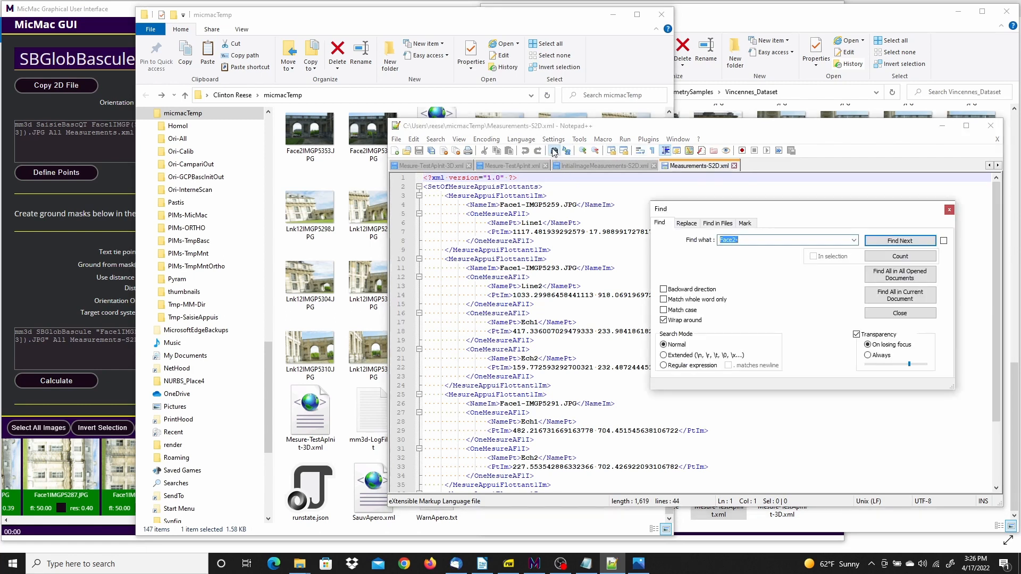
left_click(687, 224)
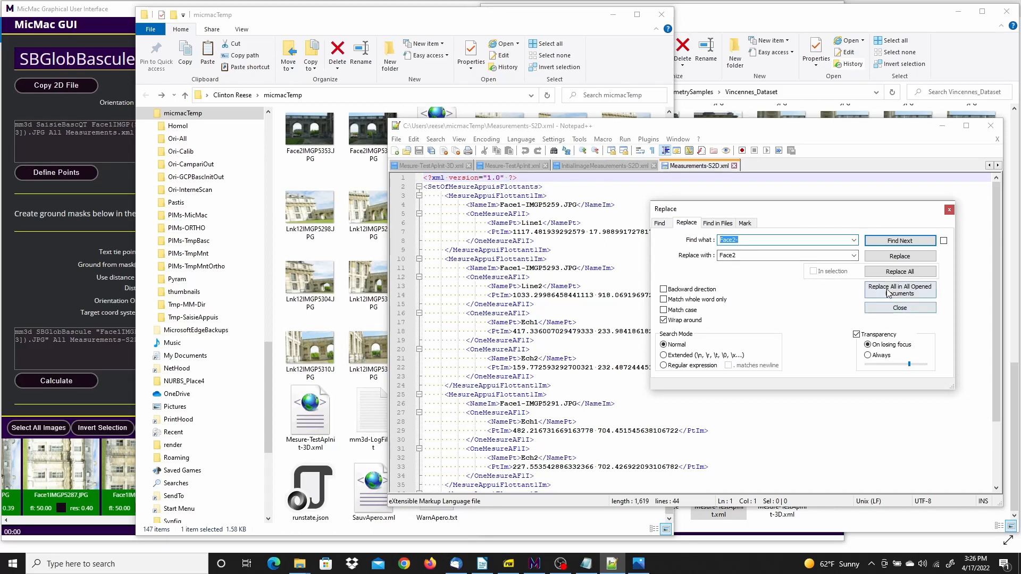
left_click(904, 273)
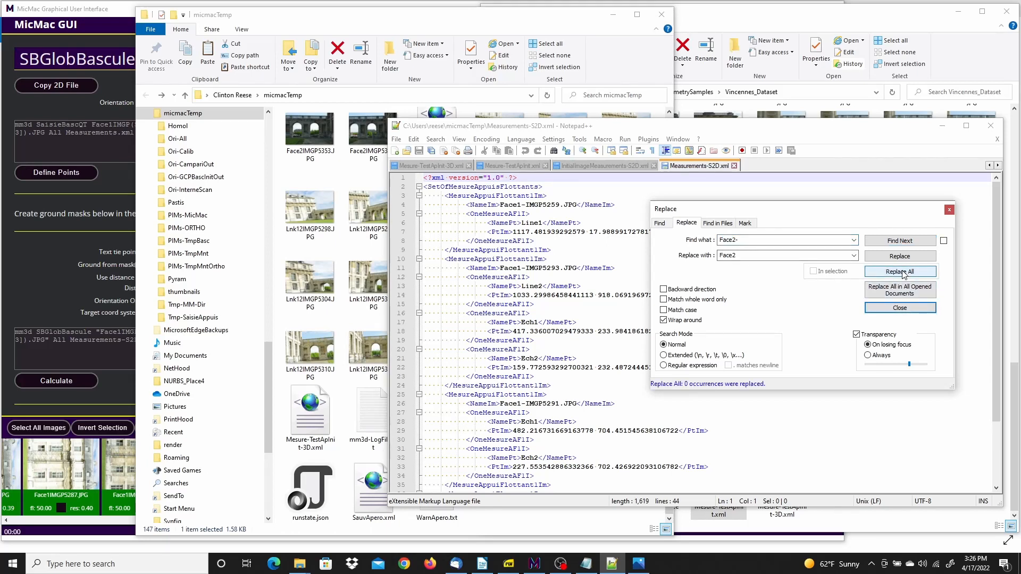
left_click(737, 240)
left_click(738, 241)
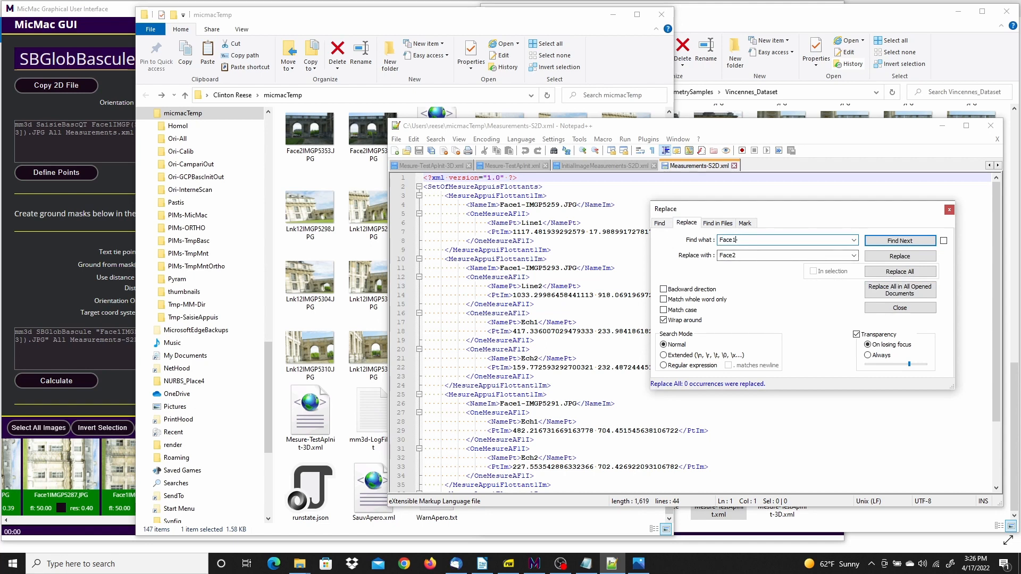
key("Tab")
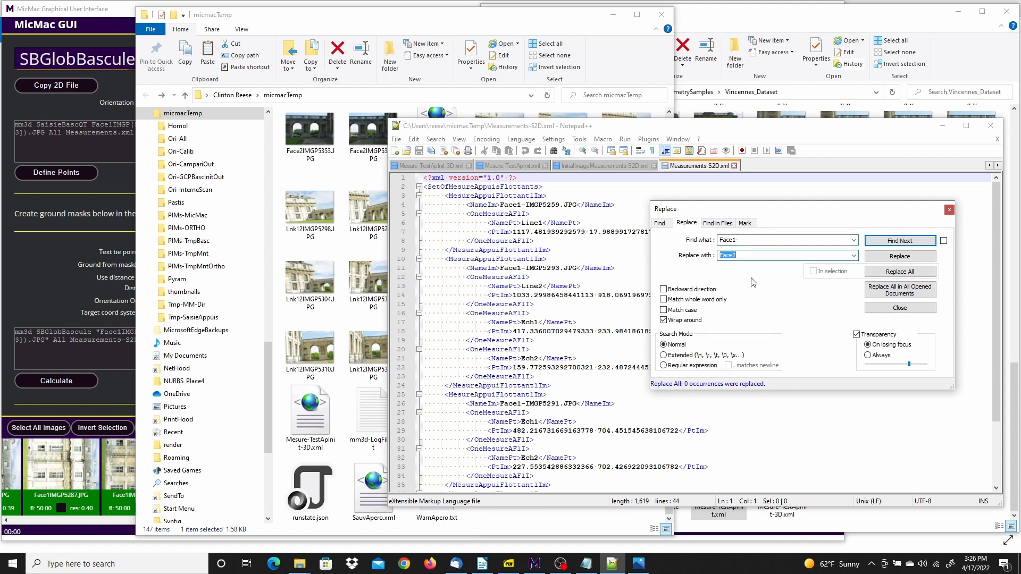
left_click(746, 256)
left_click(900, 272)
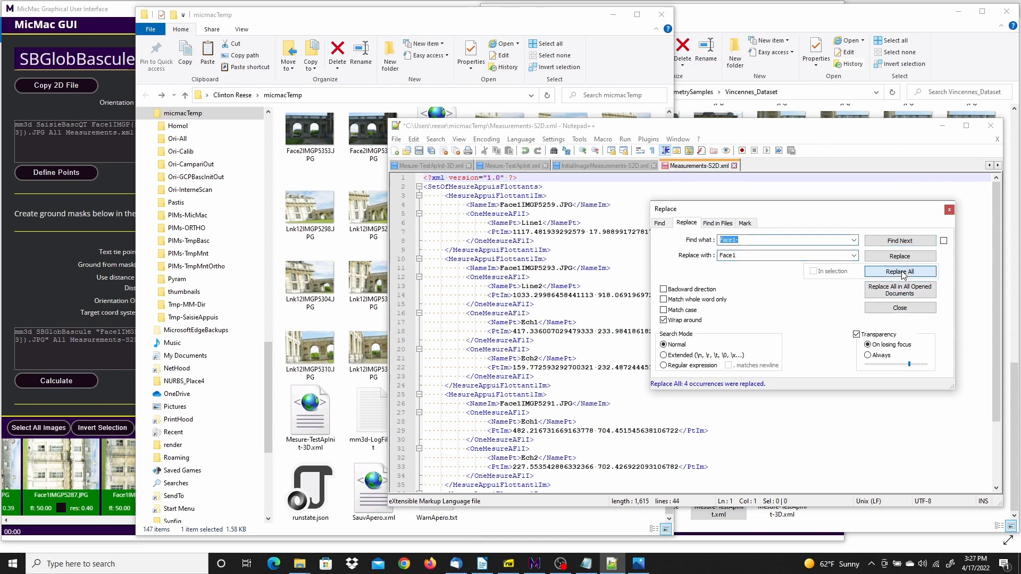
left_click(900, 309)
right_click(703, 169)
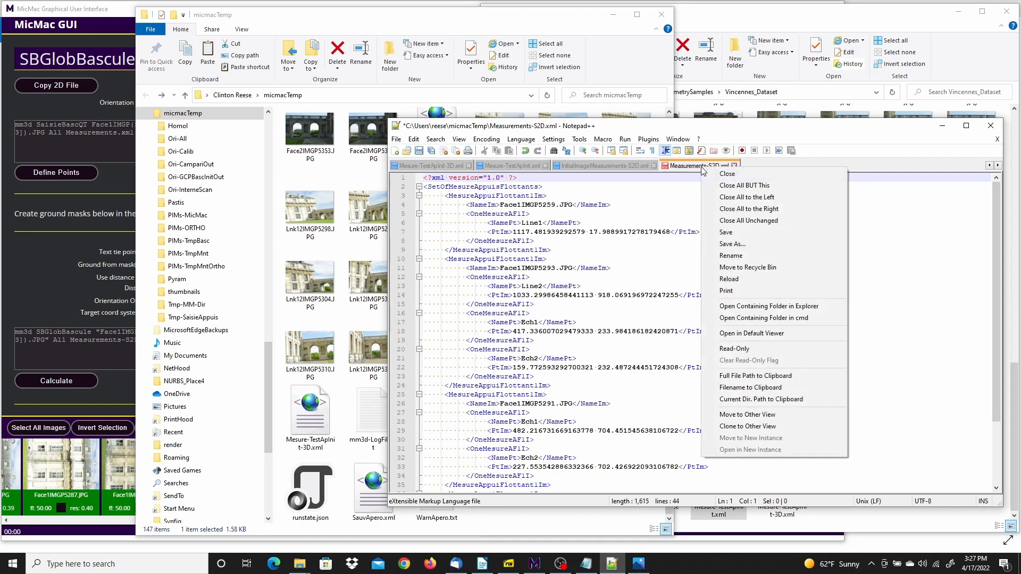
left_click(737, 237)
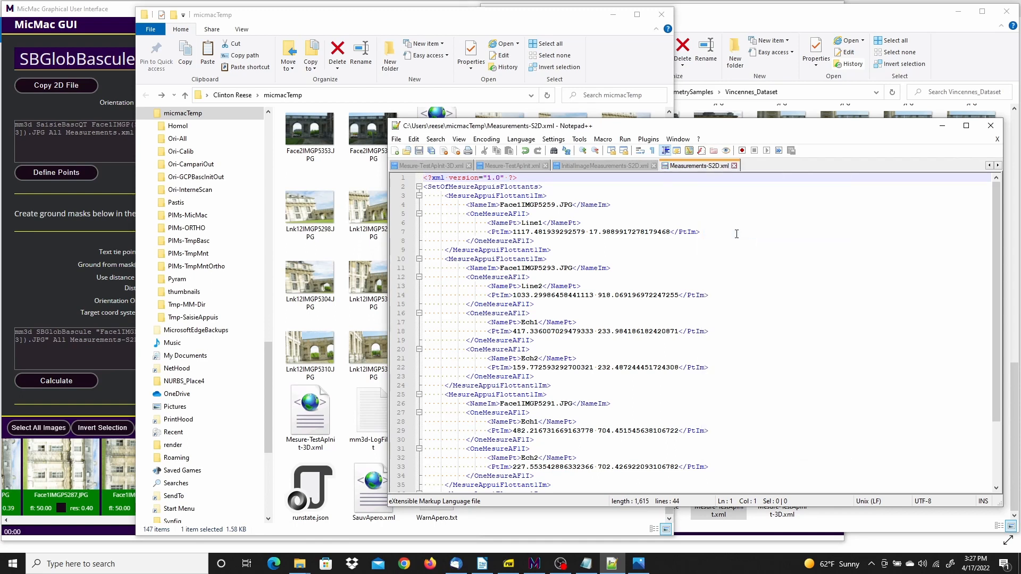
Return to MicMac GUI and open the mask selection tool for image Face1IMGP5291.JPG
left_click(102, 15)
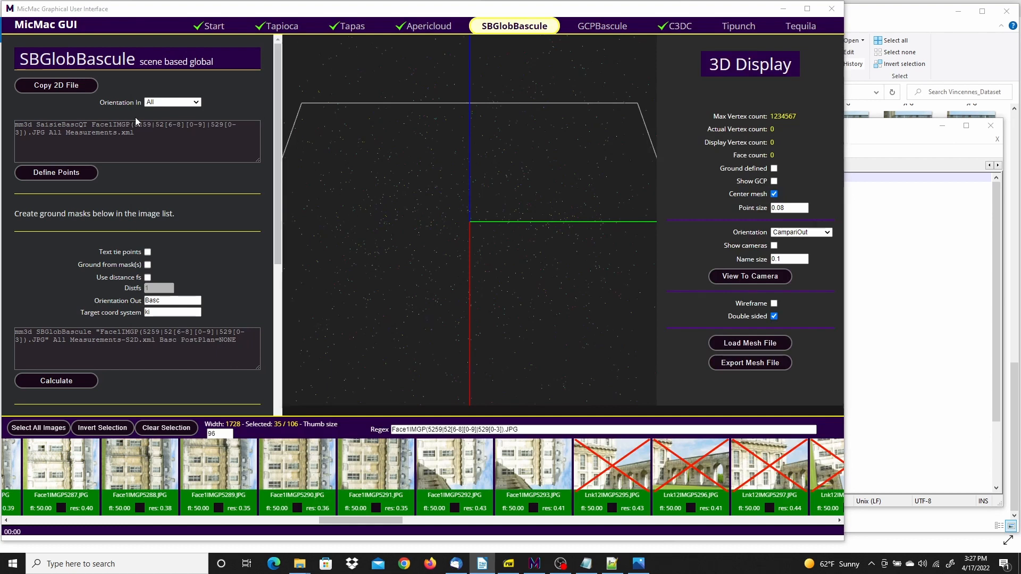
left_click(49, 174)
left_click(375, 506)
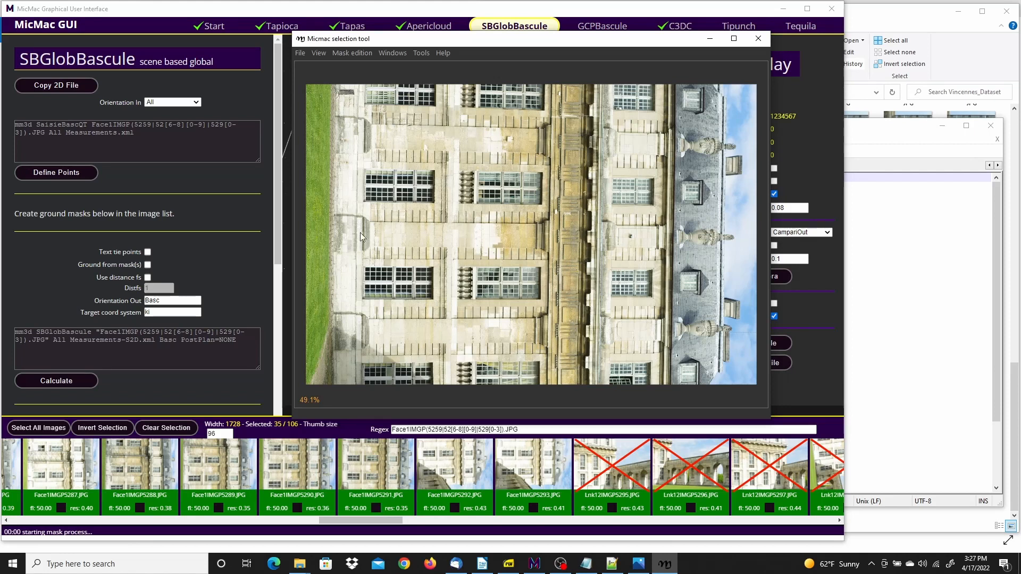
Draw and fill a four-corner mask over the flat facade wall from the ground line to the cornice, across the full image
left_click(334, 82)
left_click(340, 393)
left_click(584, 393)
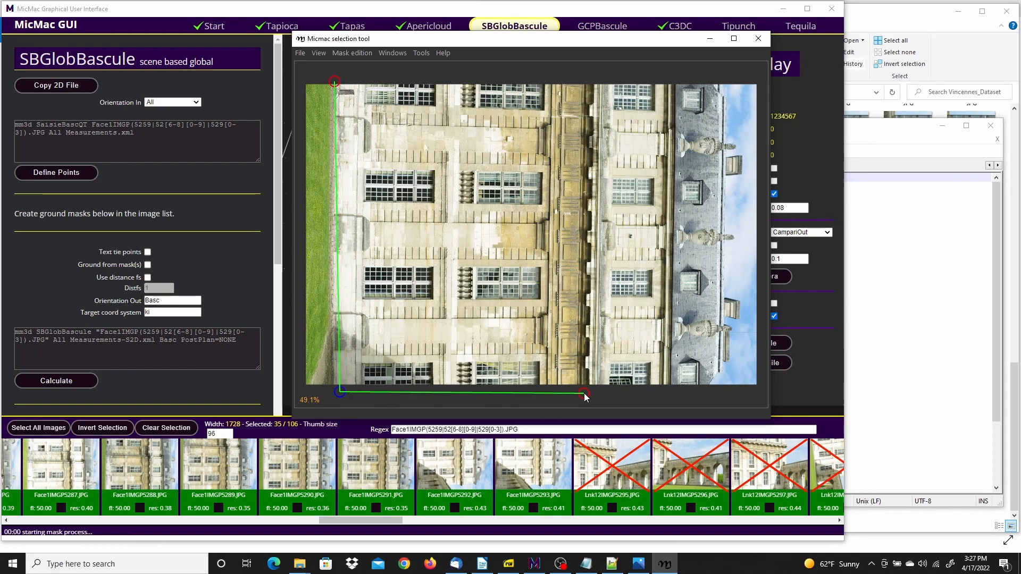
left_click(585, 70)
right_click(445, 80)
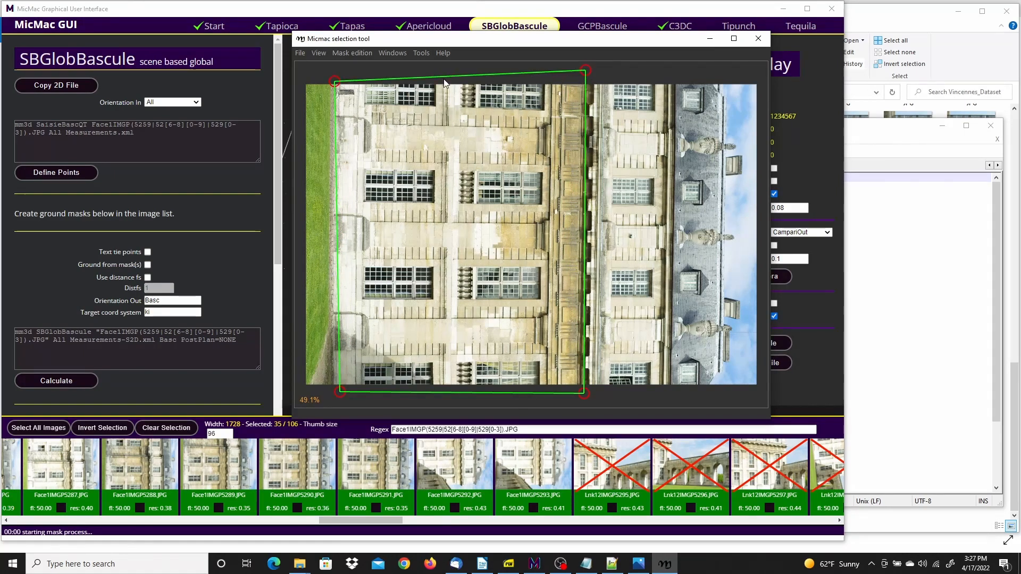
key("space")
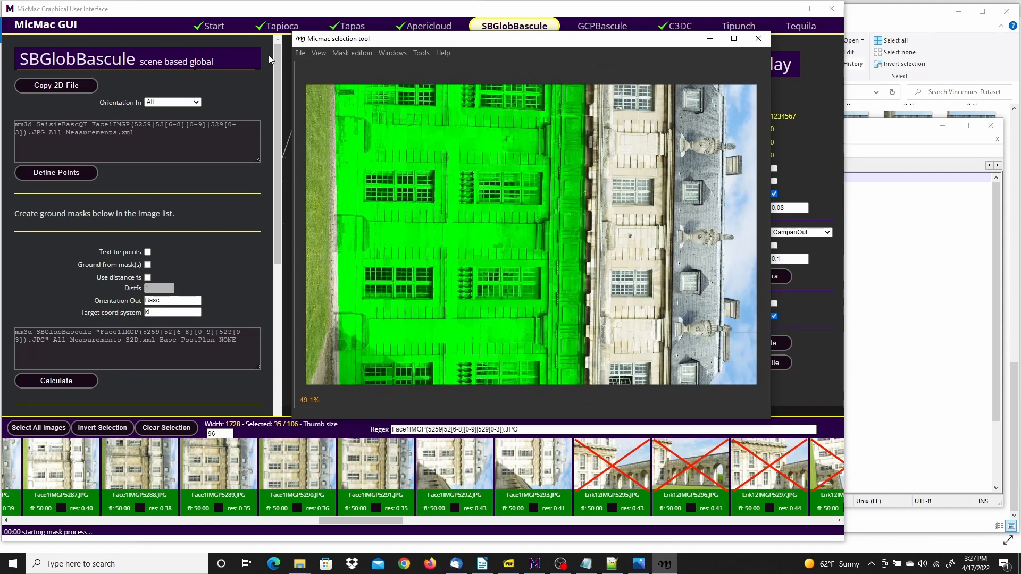
Save the Face1IMGP5291.JPG mask and close the selection tool
left_click(300, 52)
left_click(313, 100)
left_click(301, 54)
left_click(324, 133)
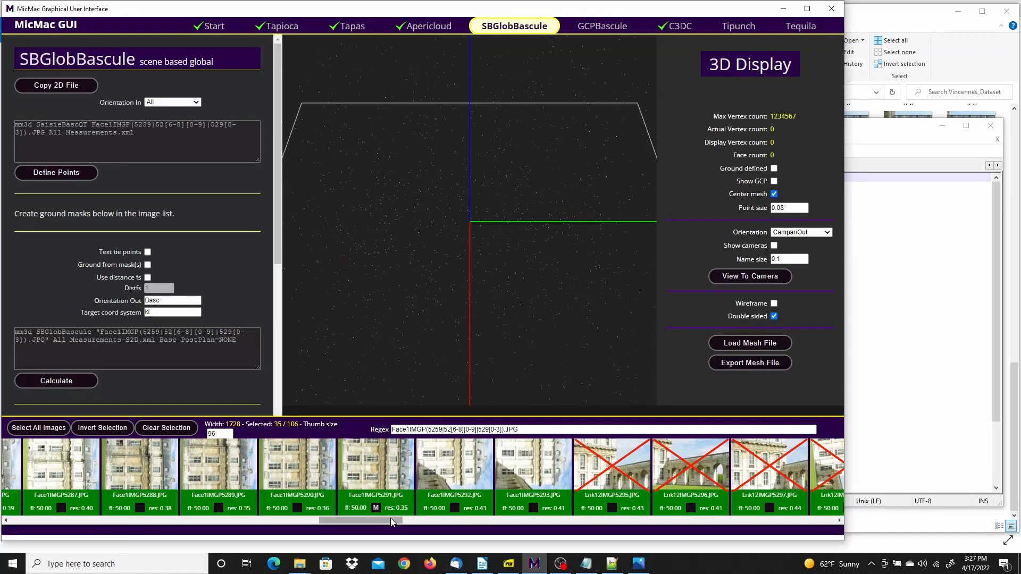
Open the mask tool for image Face1IMGP5259.JPG and fill a four-corner mask over the facade wall from ground line to cornice
left_click_drag(390, 518, 142, 526)
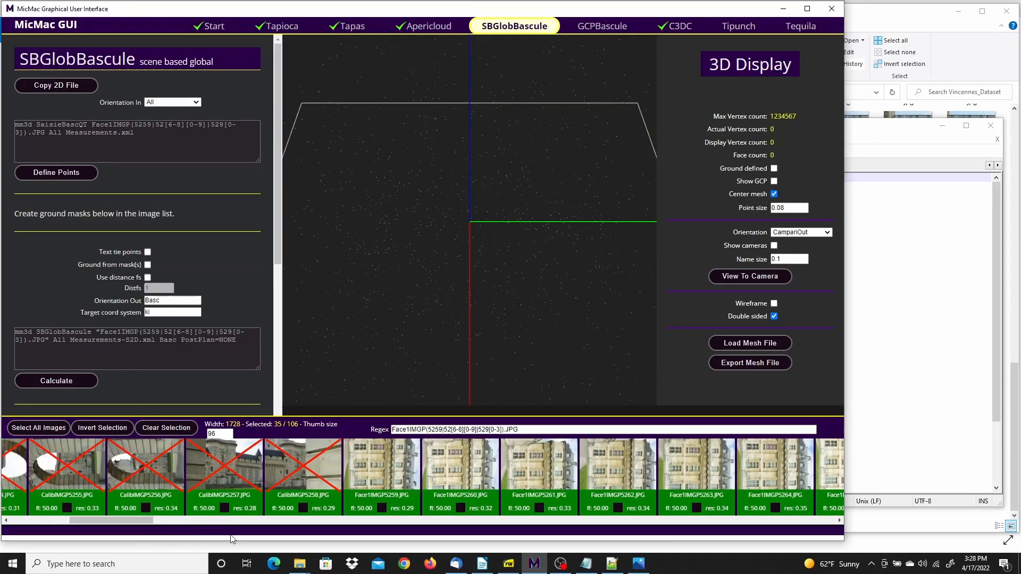
left_click(381, 508)
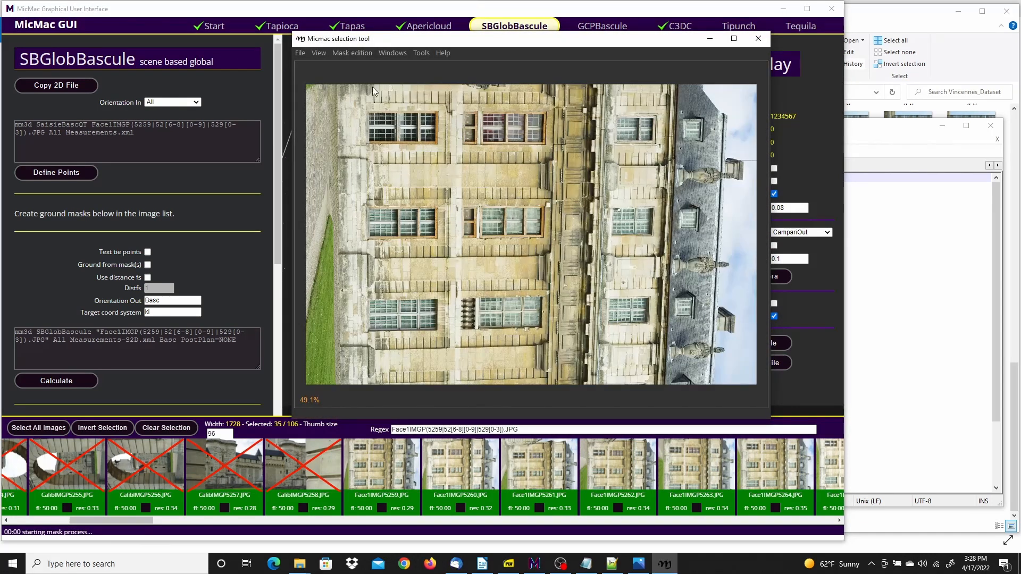
left_click(340, 81)
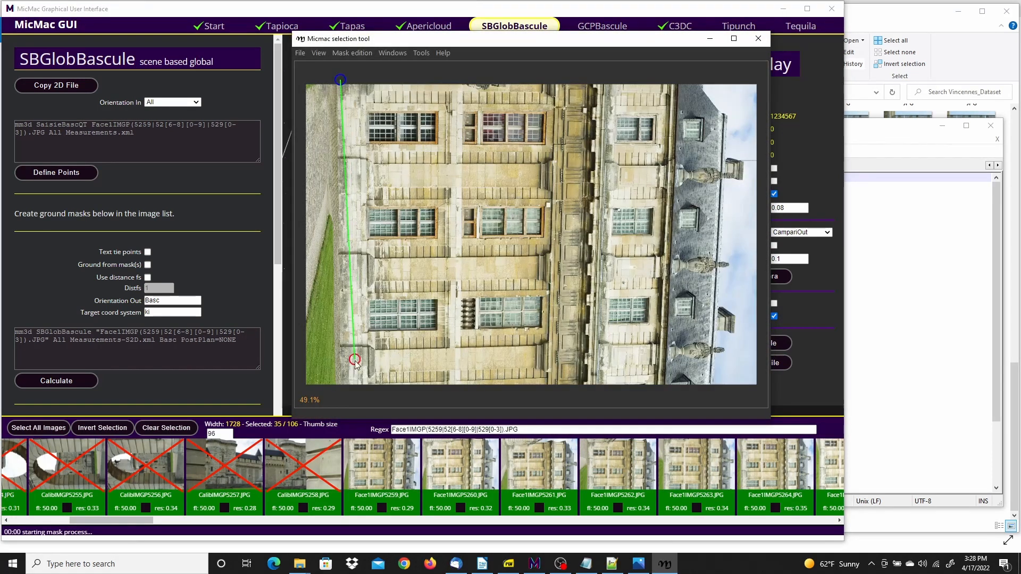
left_click(343, 389)
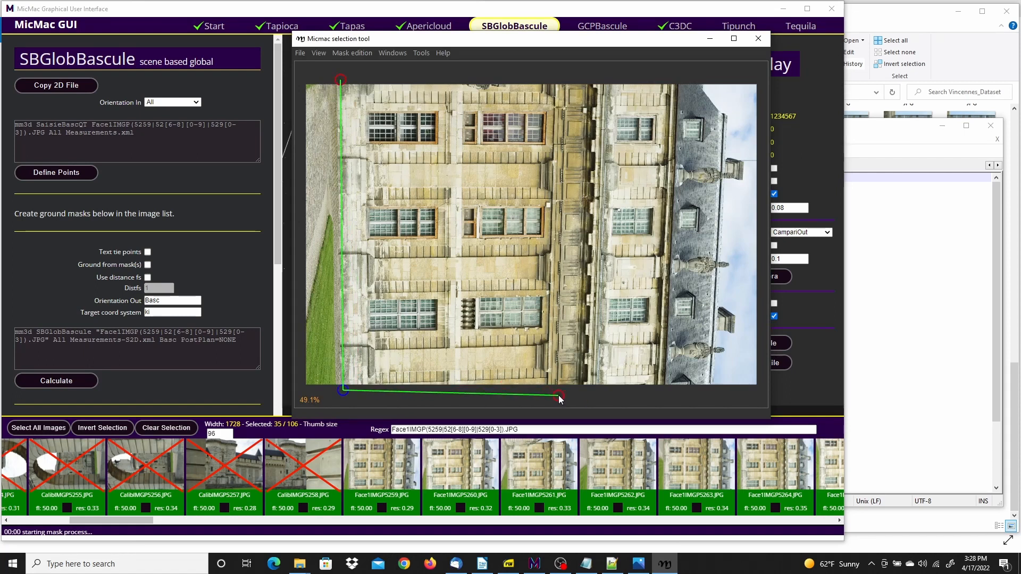
left_click(574, 391)
left_click(586, 76)
right_click(533, 78)
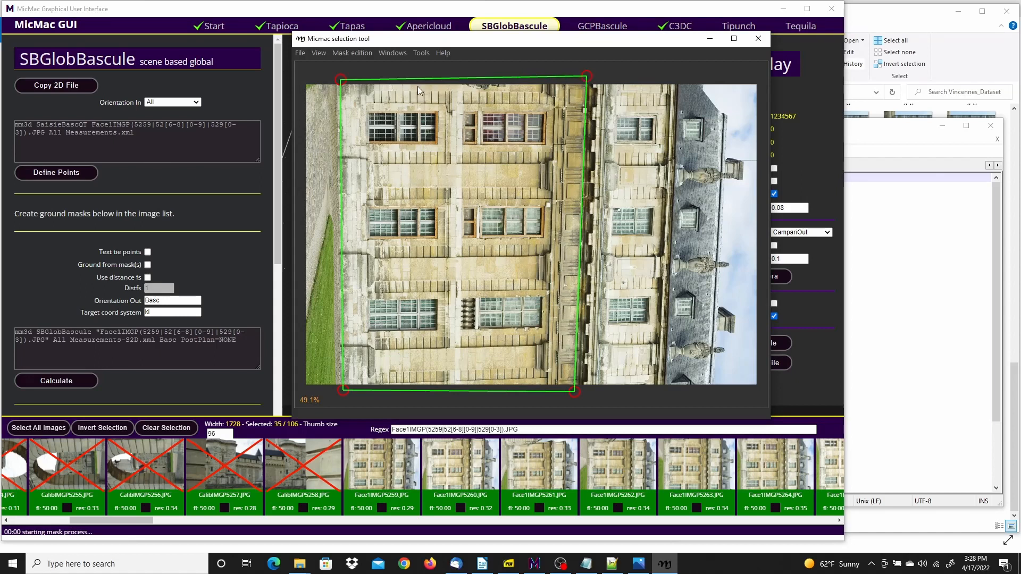
key("space")
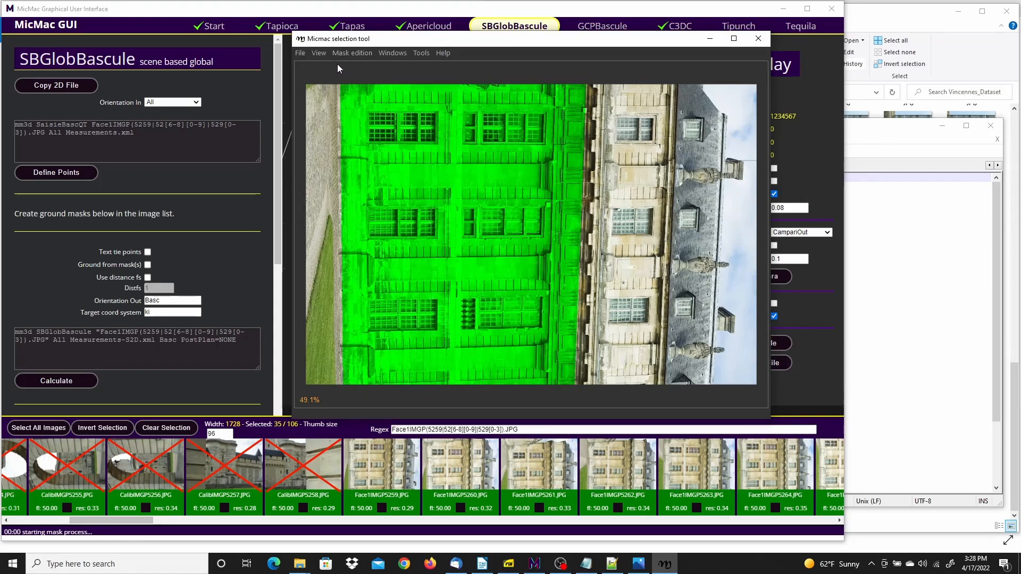
Save the Face1IMGP5259.JPG mask and exit the selection tool
left_click(300, 53)
left_click(390, 72)
left_click(300, 54)
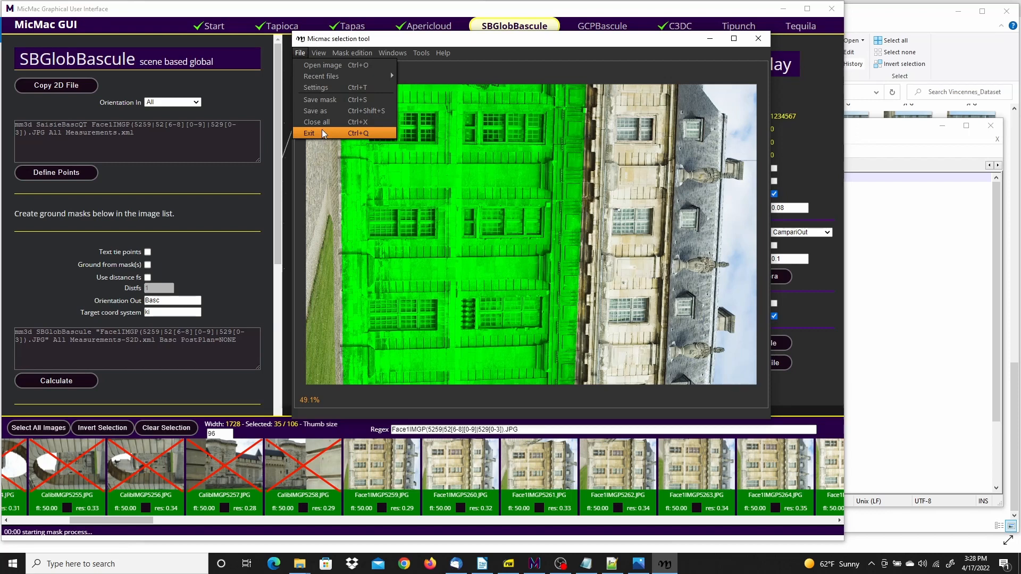
left_click(323, 133)
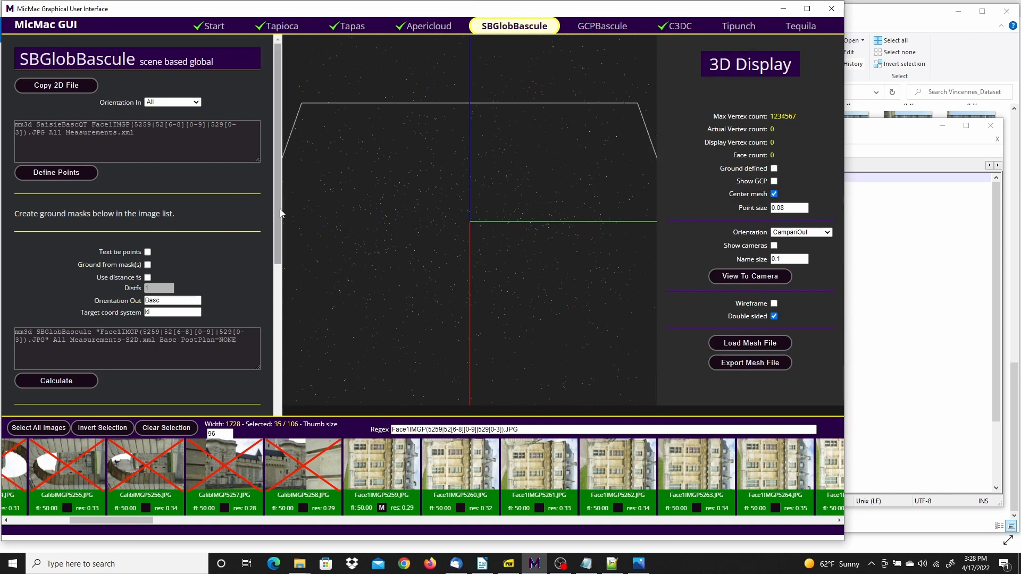
Enable defining the ground plane from the masks for the SBGlobBascule calculation
left_click_drag(280, 209, 276, 251)
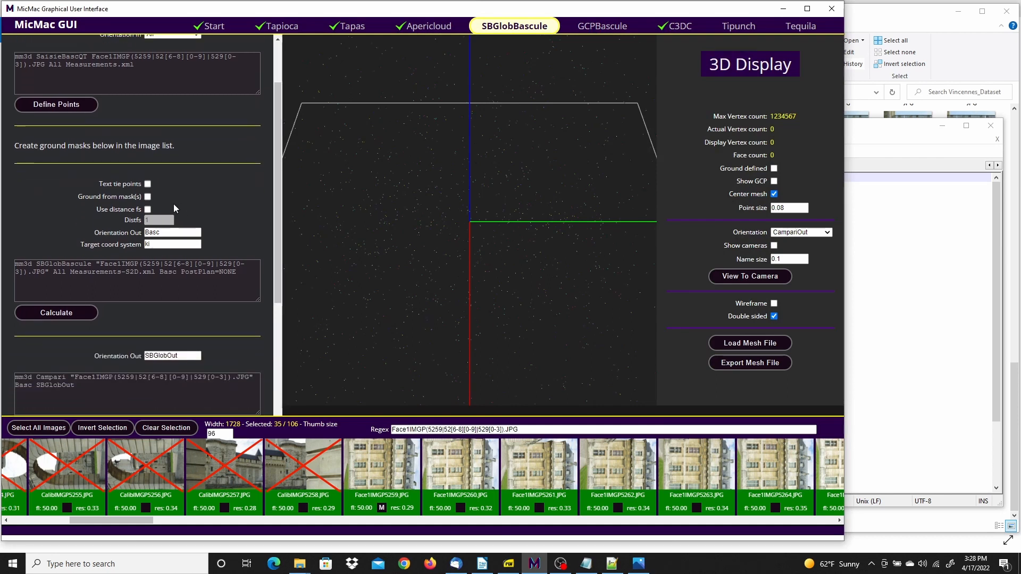
left_click(148, 197)
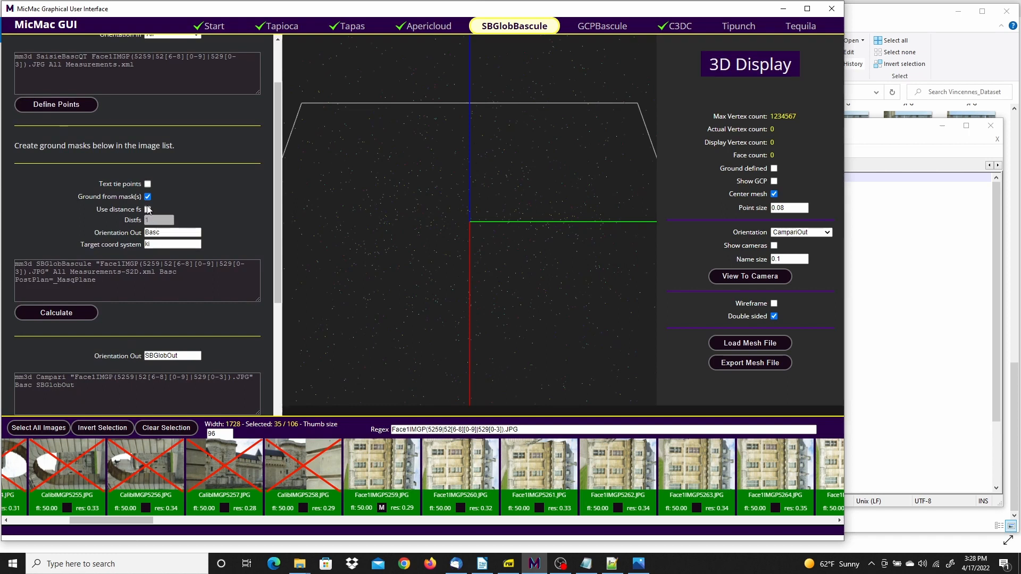
Switch to Notepad++, search Measurements-S2D.xml for "ech" to check the scale points, and return to MicMac GUI
left_click(612, 565)
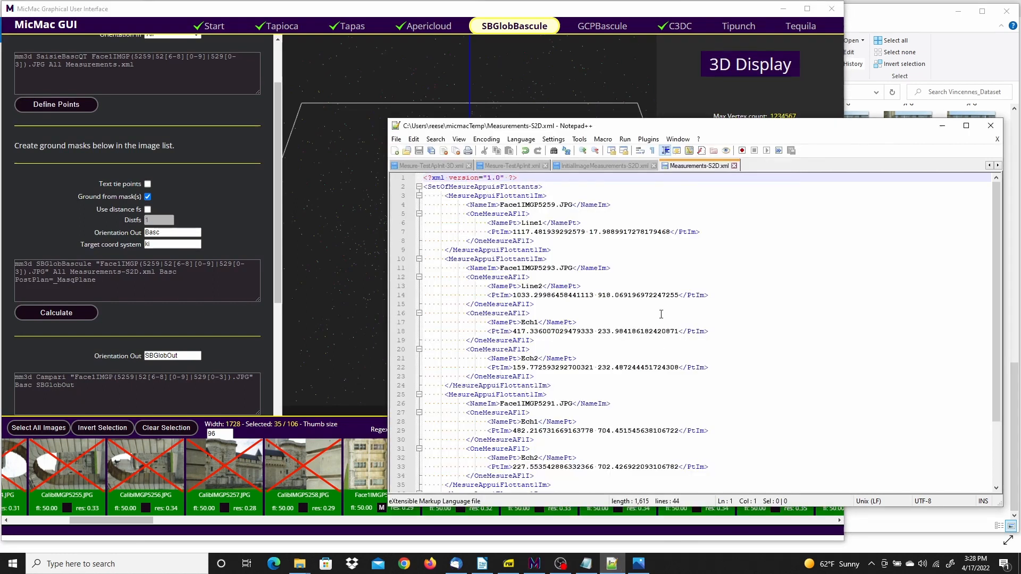
left_click(554, 151)
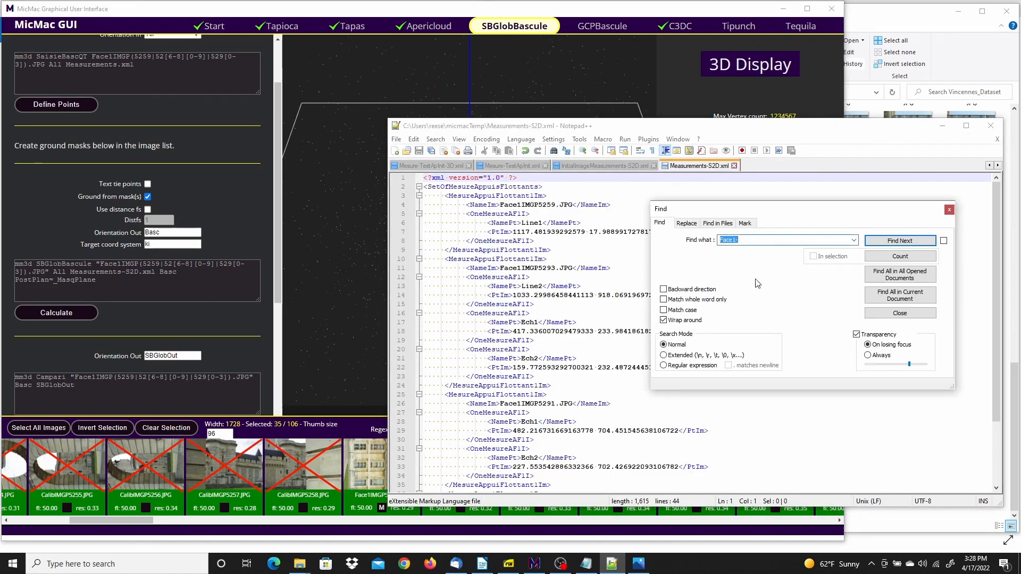
type("ech")
left_click(900, 241)
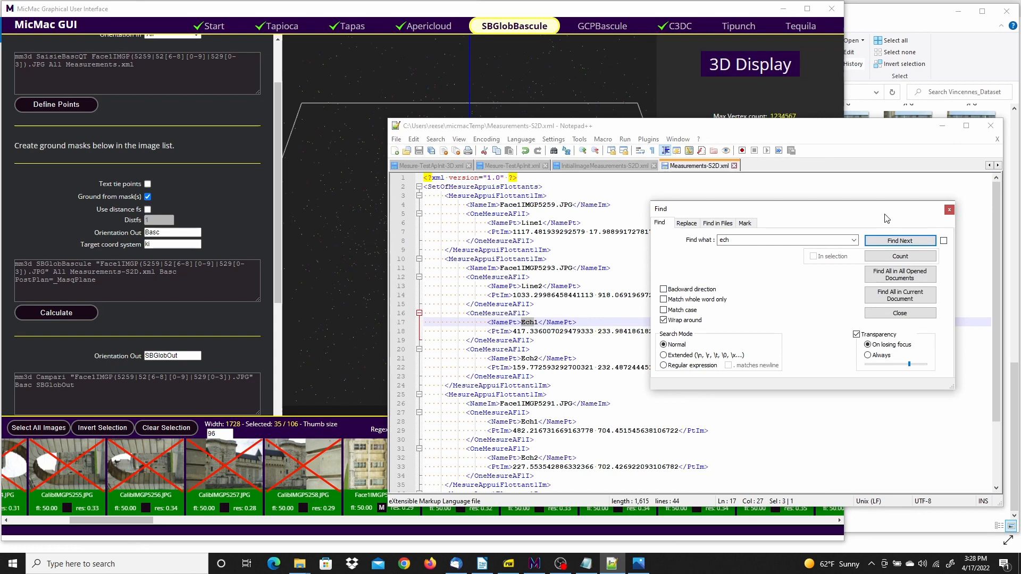
left_click(316, 17)
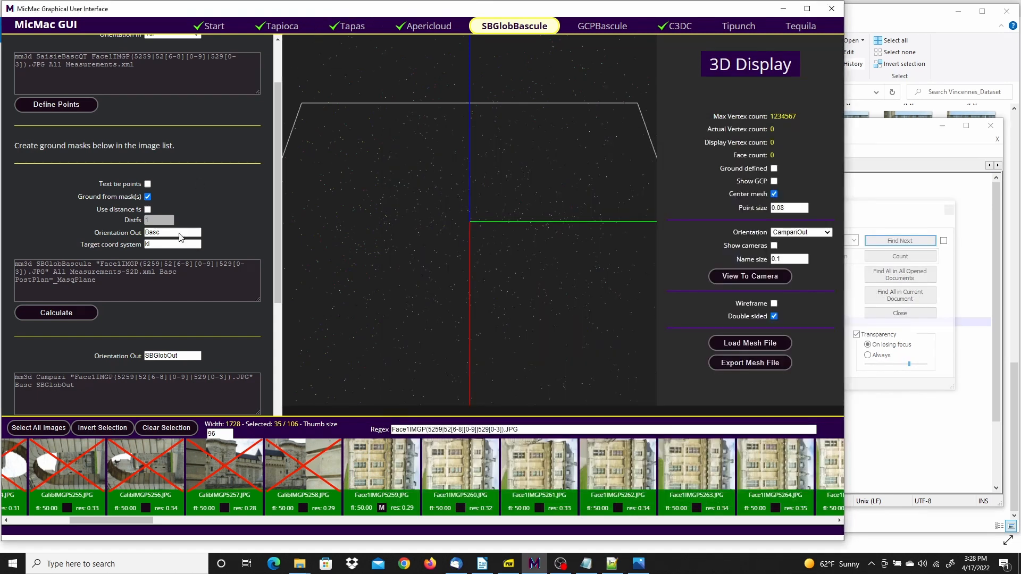
Enable the distance fs option and examine the Option 2 SBGlobBascule command in ExeCmd.txt in Notepad for its DistFS and Rep parameters
left_click(147, 210)
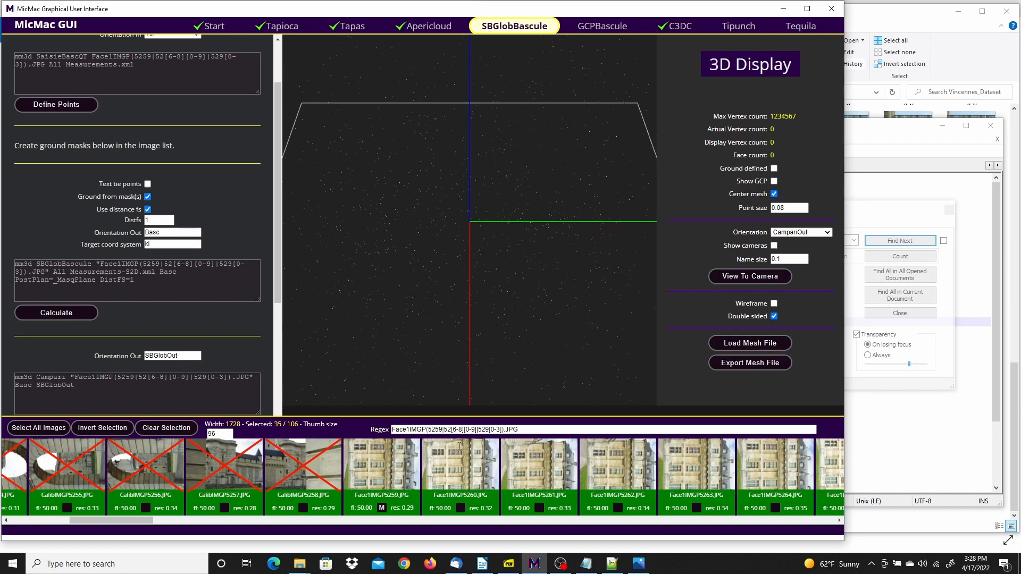
left_click(585, 565)
left_click_drag(719, 260, 731, 296)
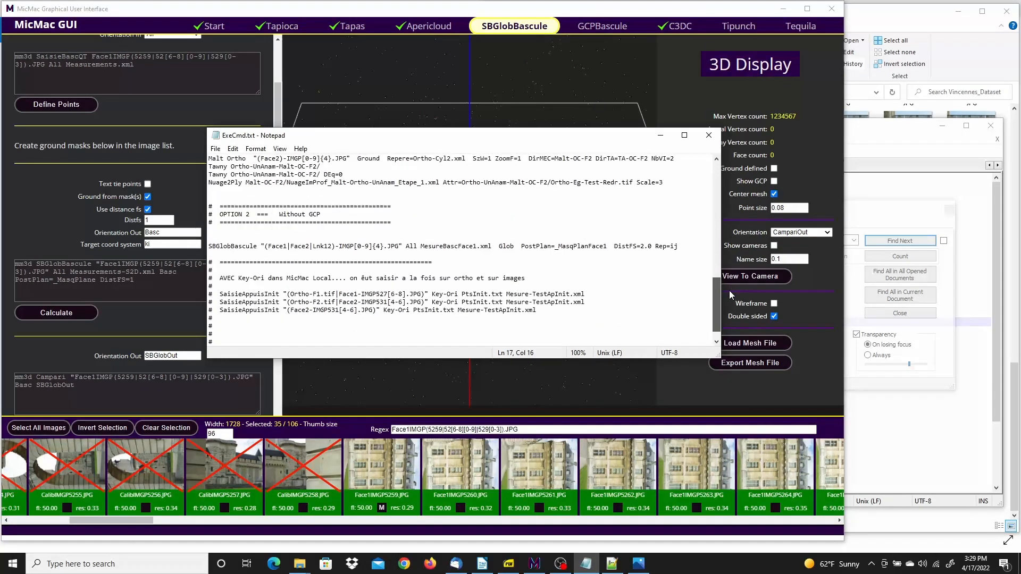
left_click_drag(224, 246, 683, 252)
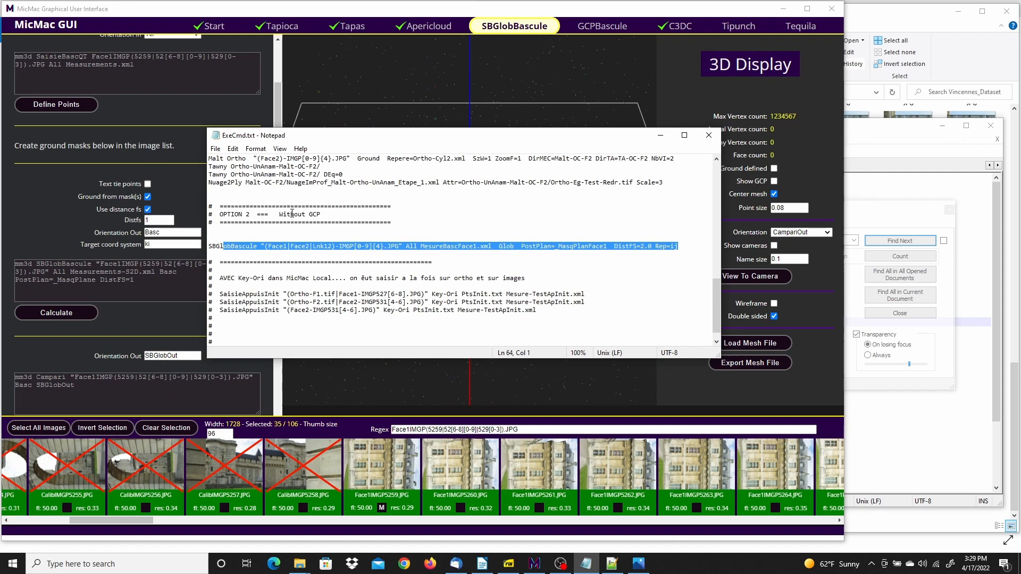
left_click_drag(288, 215, 321, 216)
left_click(413, 217)
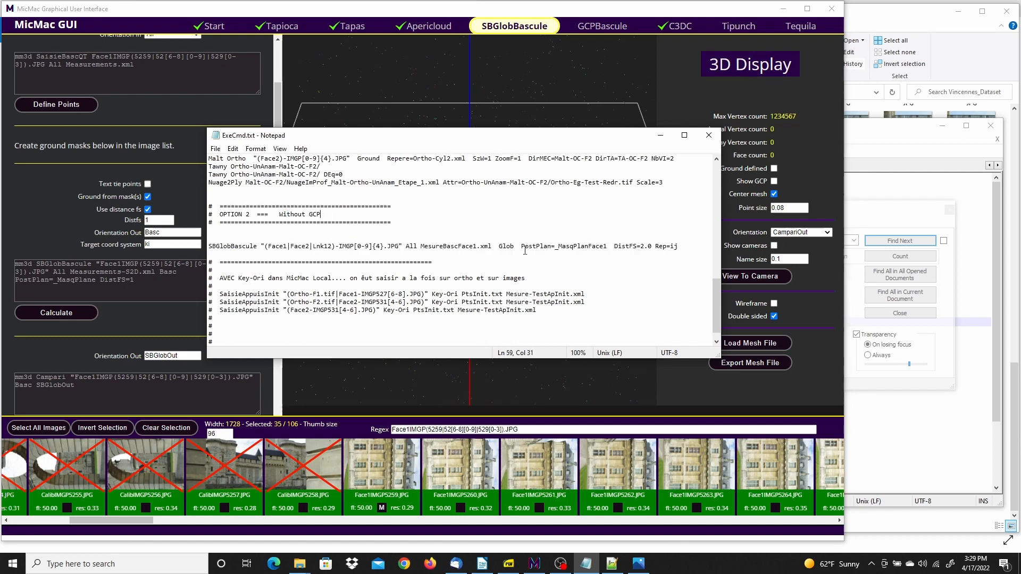
left_click_drag(645, 245, 671, 247)
Return to MicMac GUI and set Distfs to 2 and the target coordinate system to ij
left_click(281, 9)
left_click(151, 220)
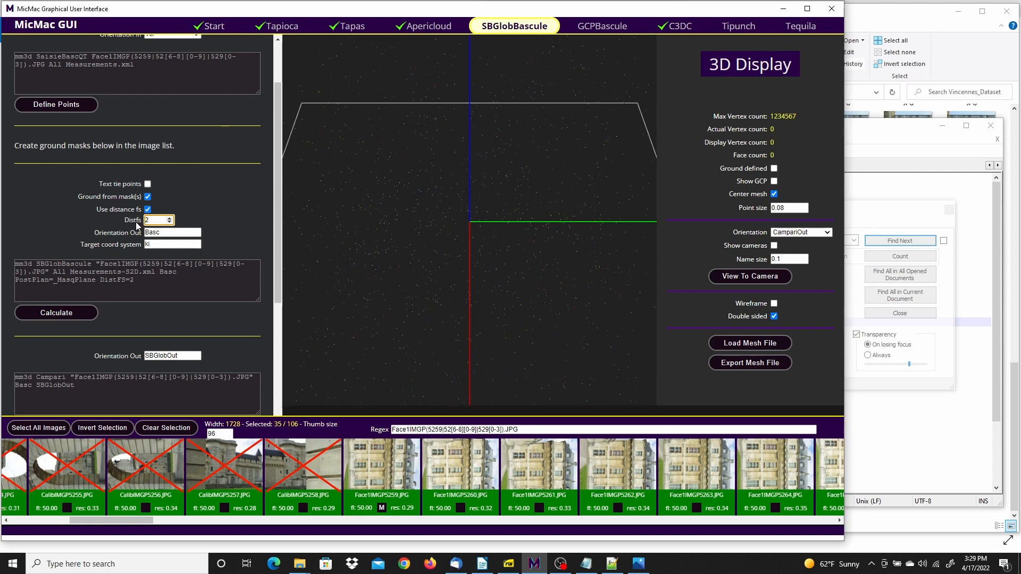
left_click_drag(156, 245, 129, 245)
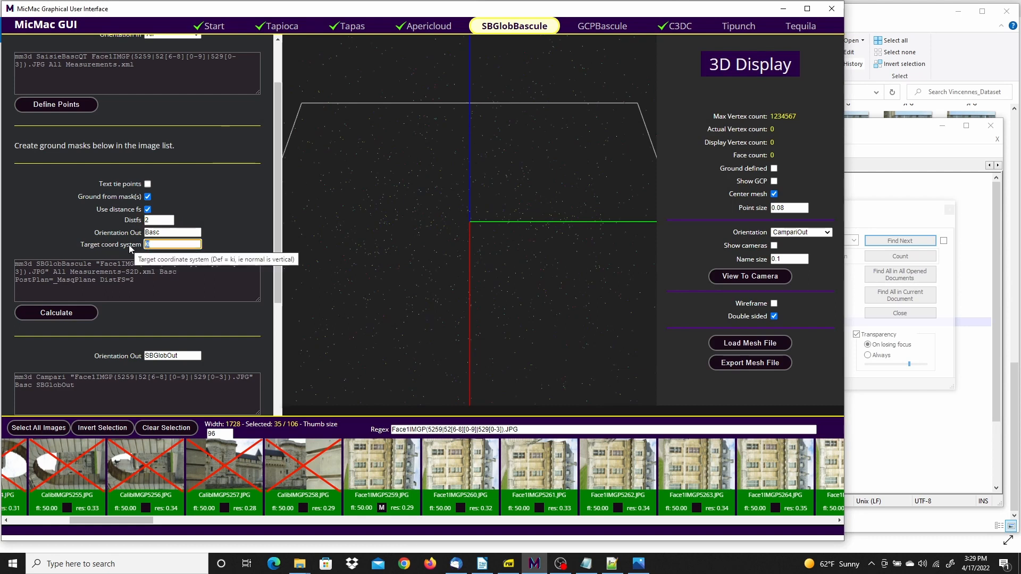
type("ij")
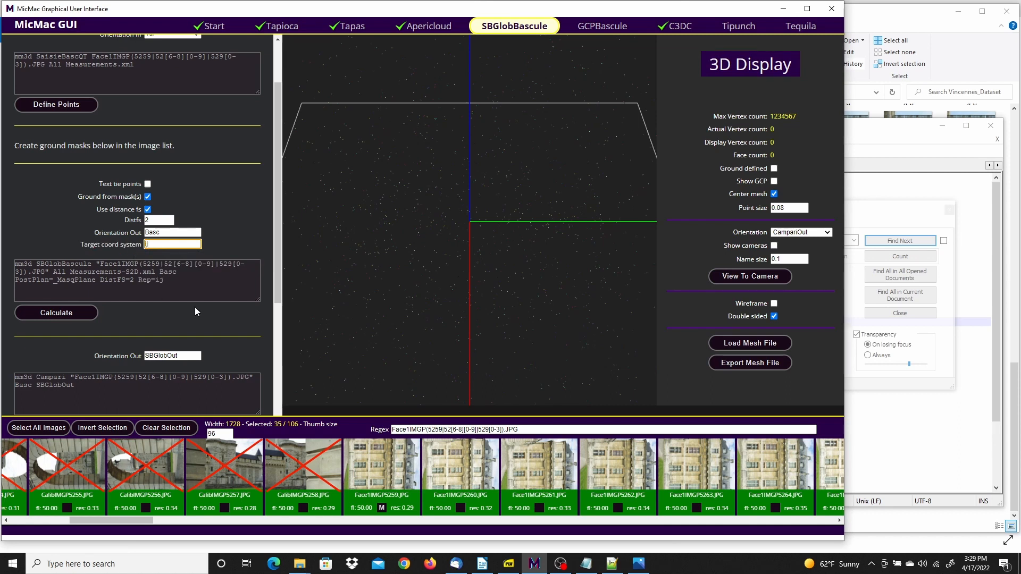
Select all images except the calibration ones, CalibIMGP5247.JPG to CalibIMGP5258.JPG
left_click_drag(277, 233, 280, 273)
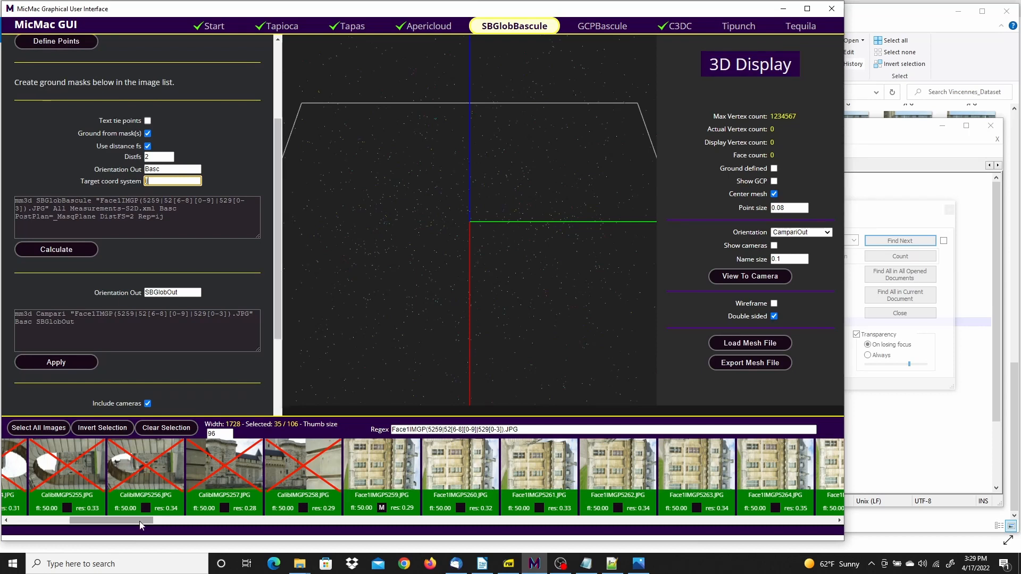
left_click_drag(141, 521, 373, 529)
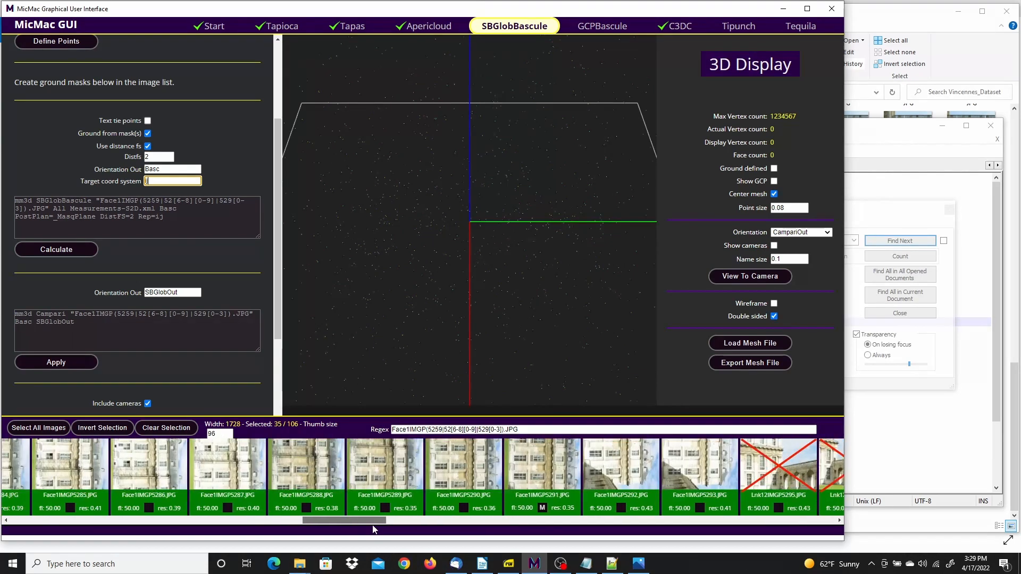
left_click(162, 428)
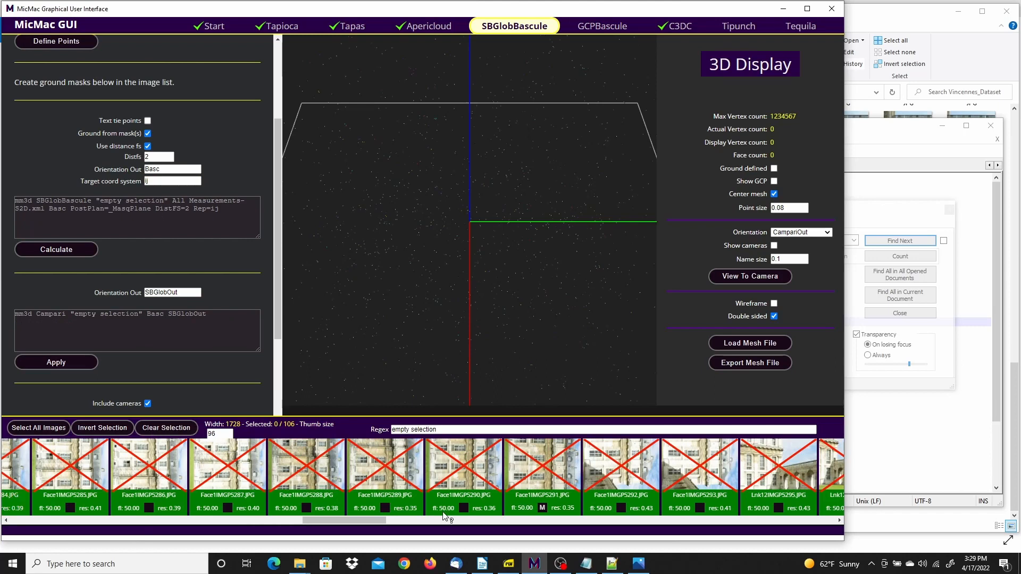
left_click(38, 428)
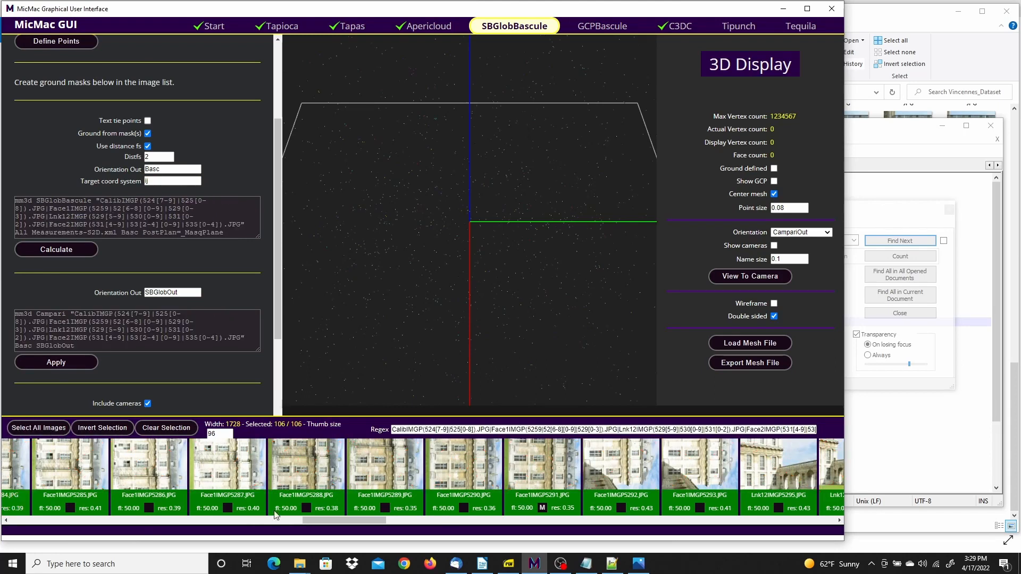
left_click_drag(319, 518, 16, 519)
left_click(30, 467)
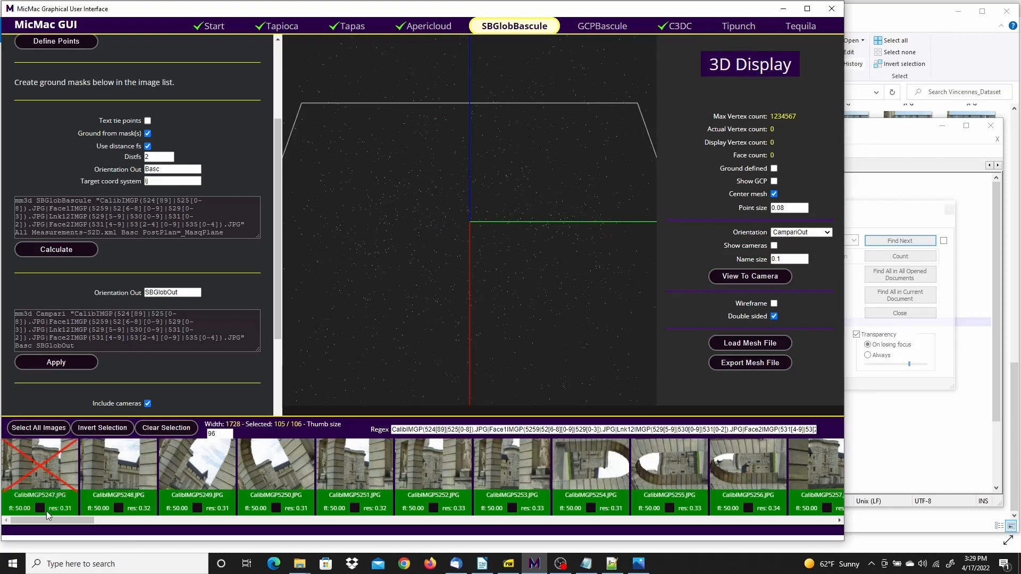
left_click_drag(46, 516, 85, 517)
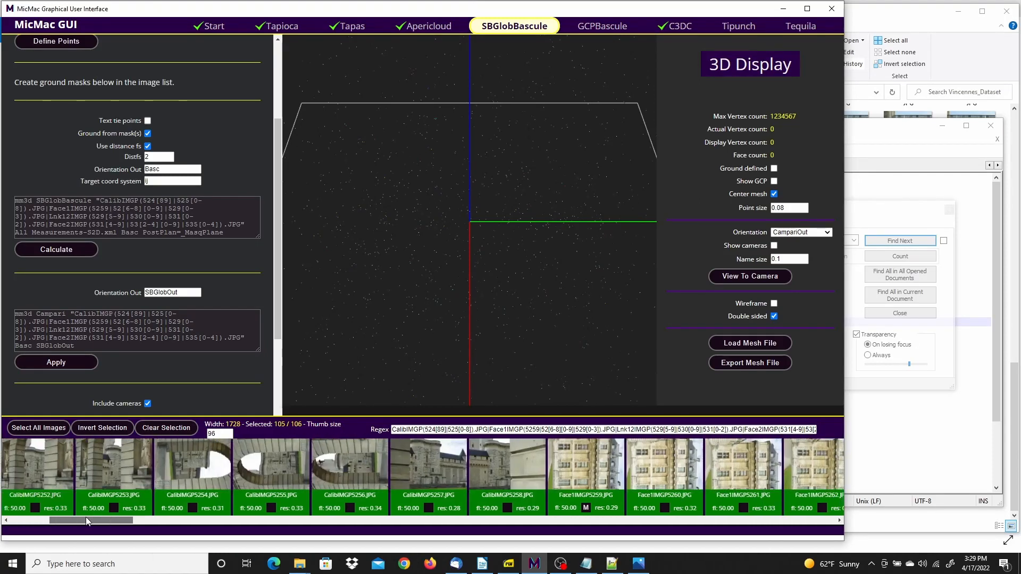
left_click(500, 458, "shift")
left_click_drag(126, 523, 807, 516)
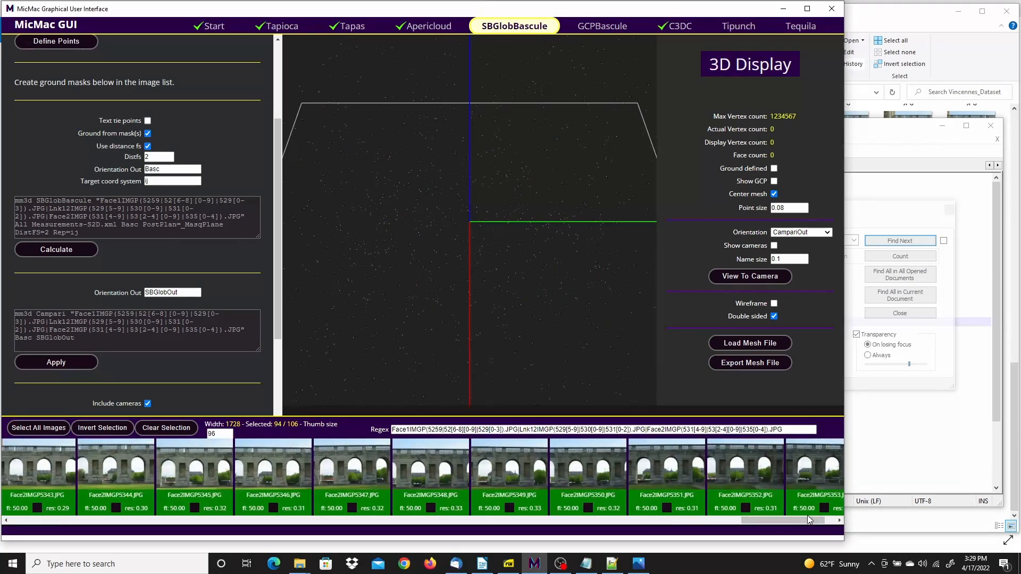
Run the SBGlobBascule calculation on the selected images with output orientation Basc, and close the run log
left_click_drag(280, 171, 279, 210)
left_click(77, 181)
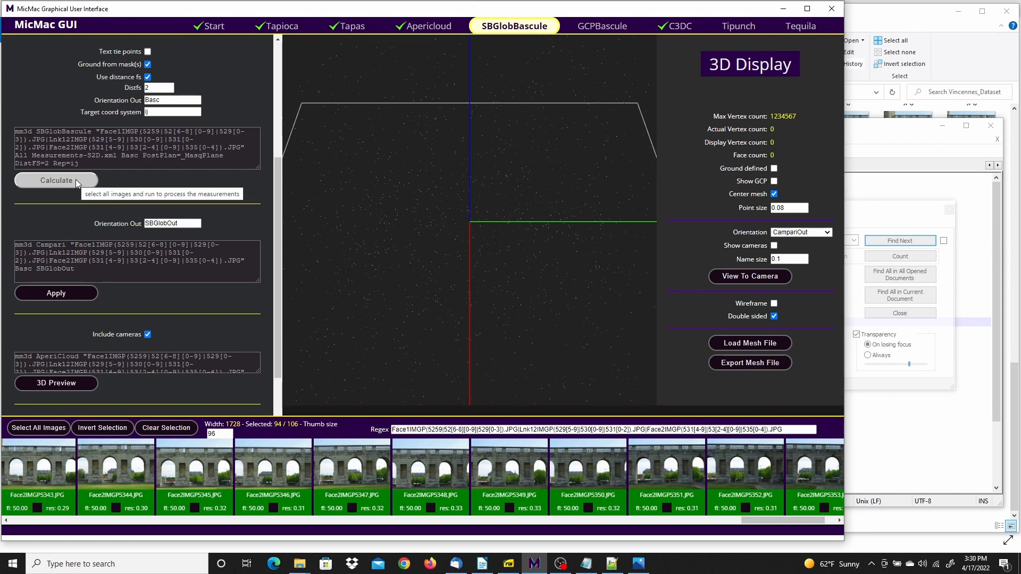
left_click(76, 179)
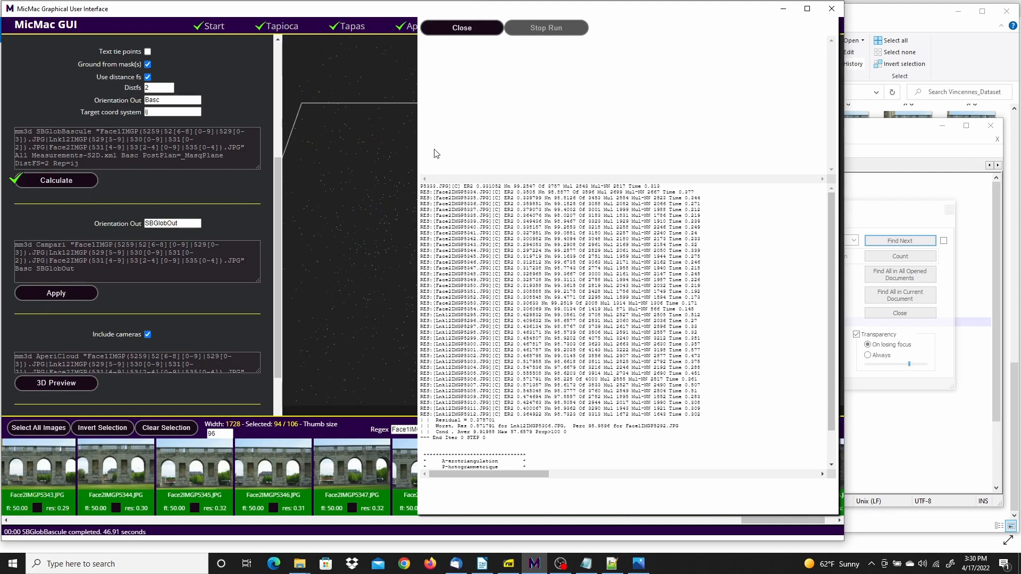
left_click(462, 29)
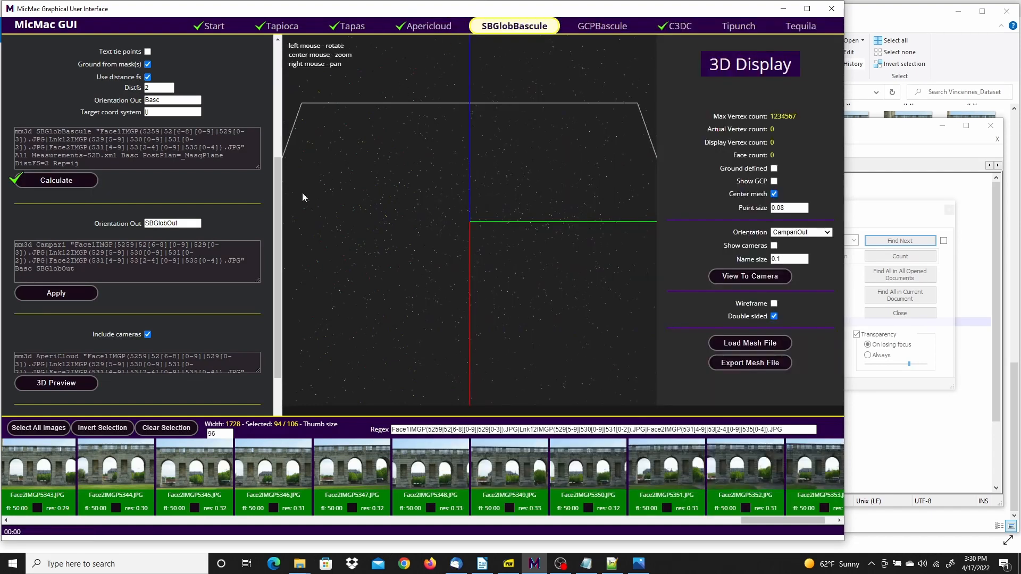
Apply the Campari adjustment to the Basc orientation with output orientation SBGlobOut, and return to the run log in MicMac GUI
left_click(62, 294)
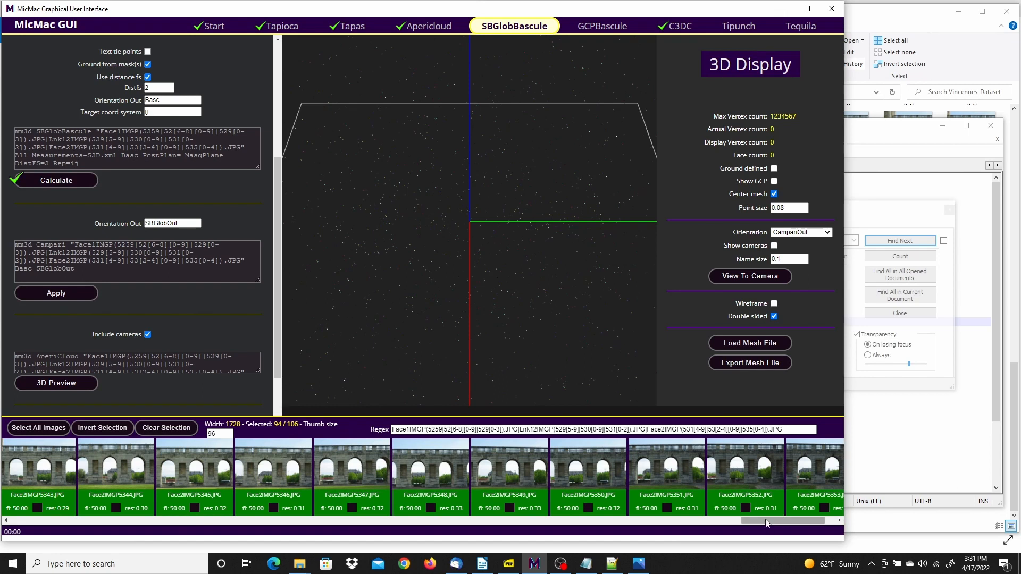
left_click_drag(766, 523, 795, 518)
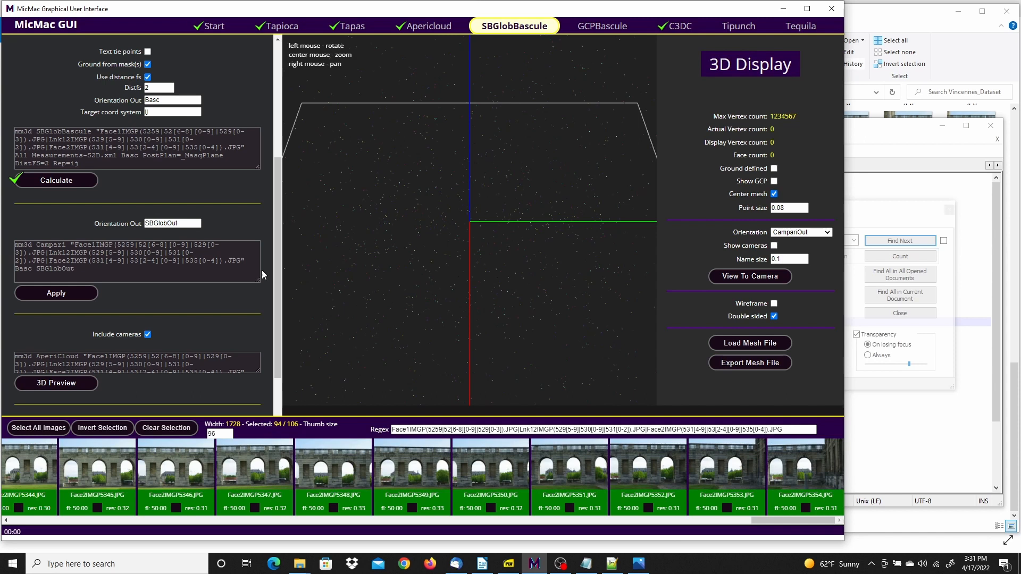
left_click(57, 294)
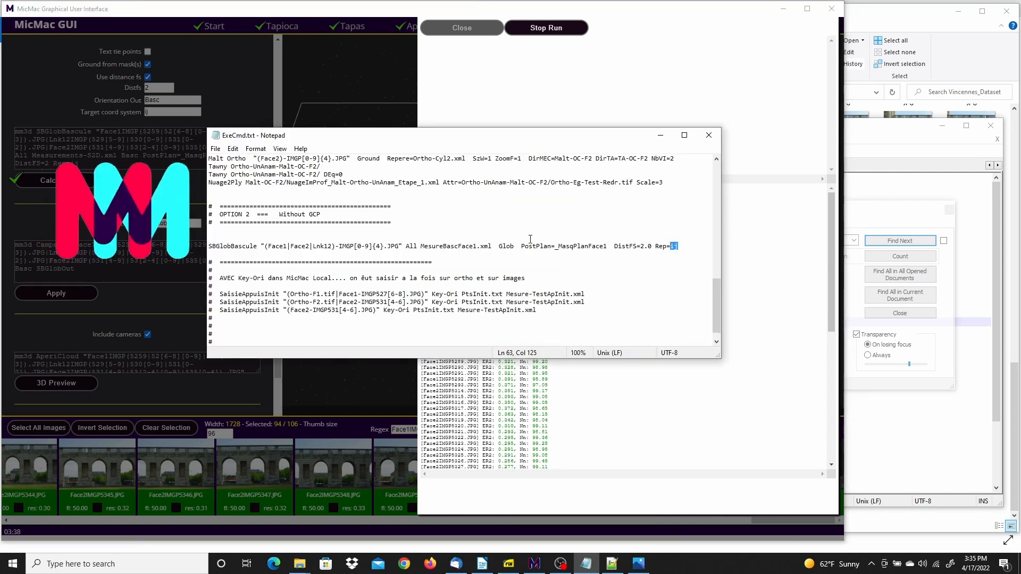
left_click(235, 14)
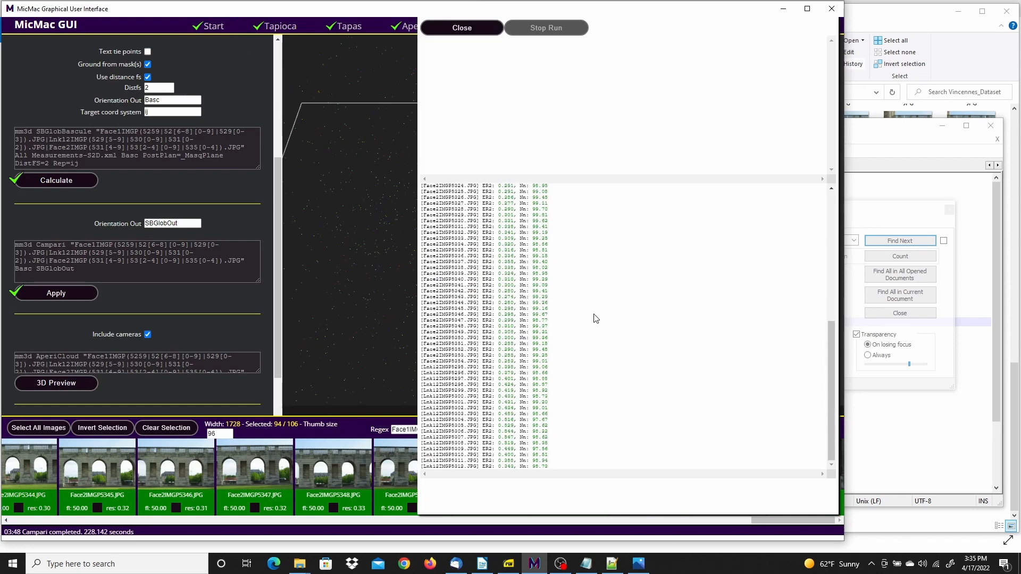
Close the Campari run log, generate the AperiCloud 3D preview of SBGlobOut with cameras included, and close its log
left_click(469, 28)
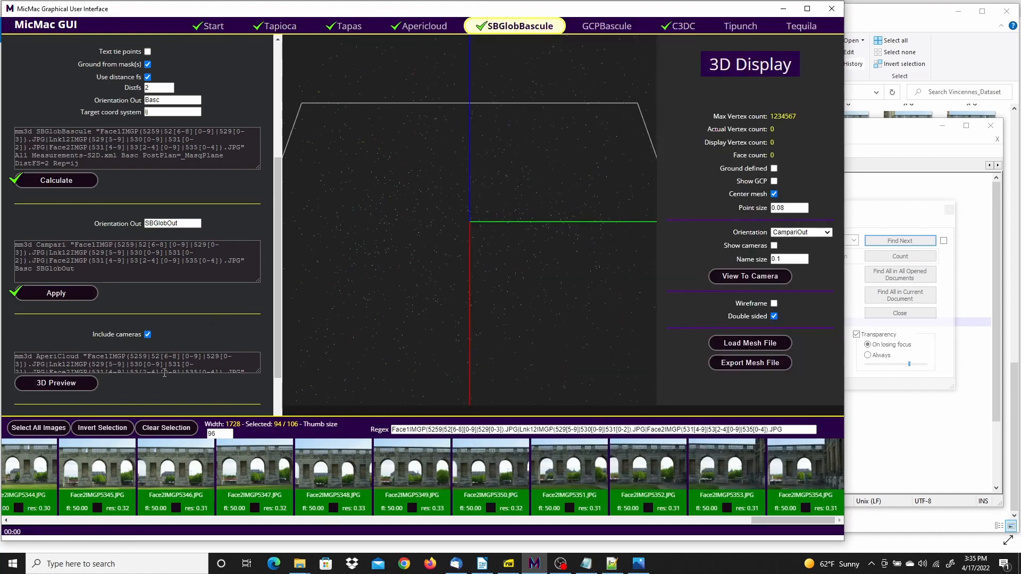
left_click_drag(279, 324, 276, 359)
left_click(62, 324)
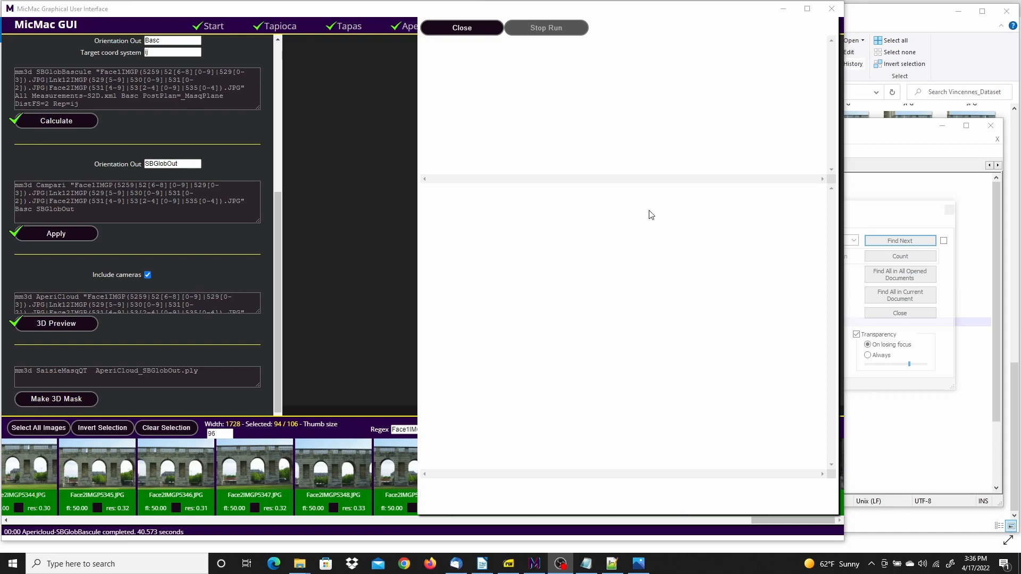
left_click(462, 30)
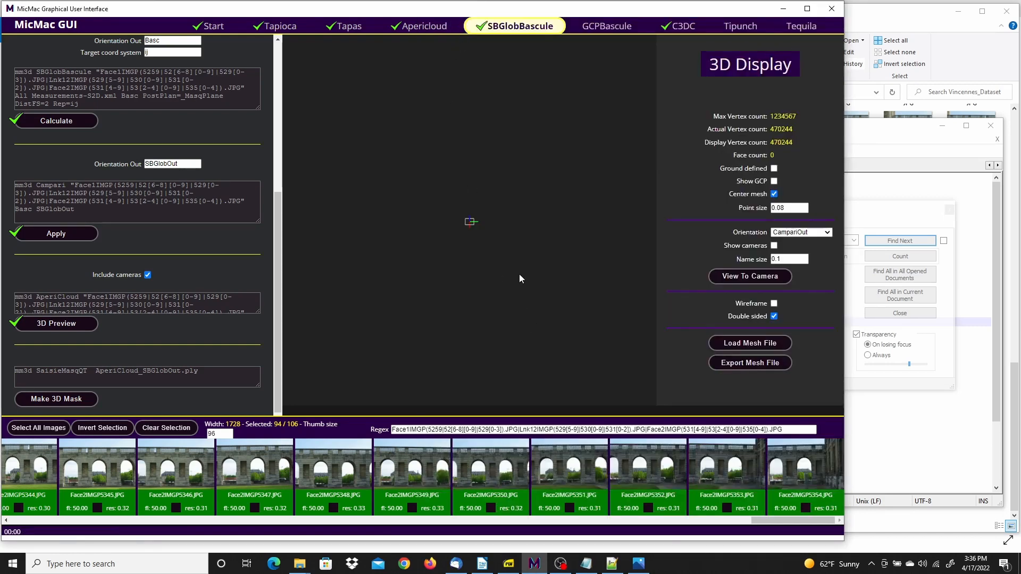
Examine the SBGlobOut point cloud and camera positions from the front, the side and above
scroll(521, 269, "down", 2)
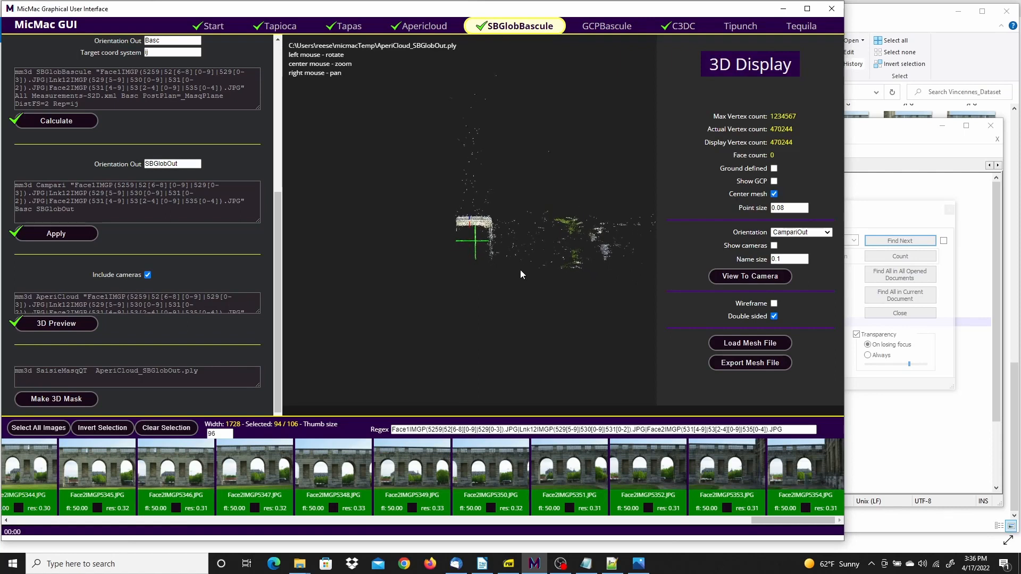
scroll(520, 270, "up", 6)
scroll(519, 270, "up", 8)
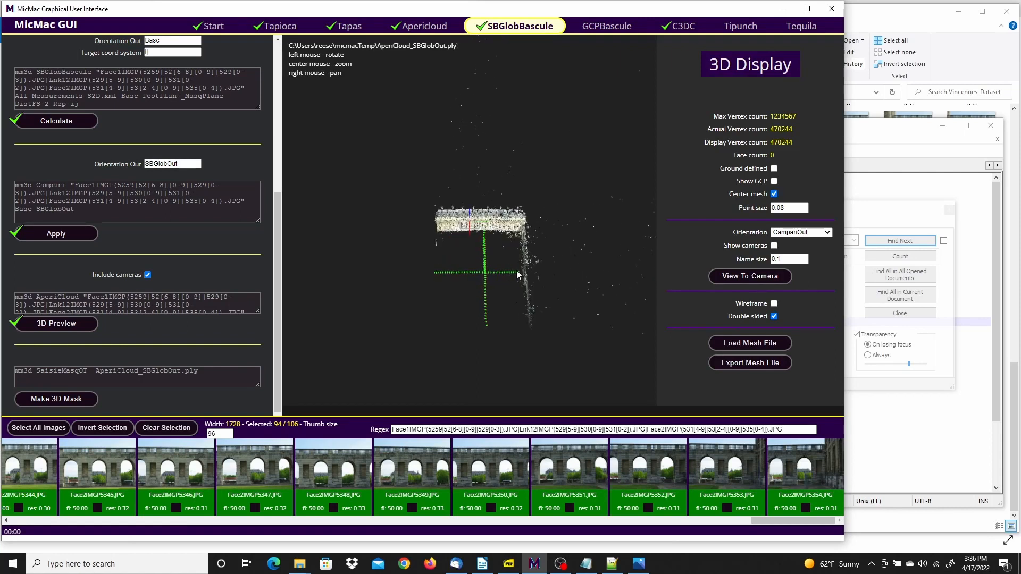
left_click_drag(493, 333, 474, 221)
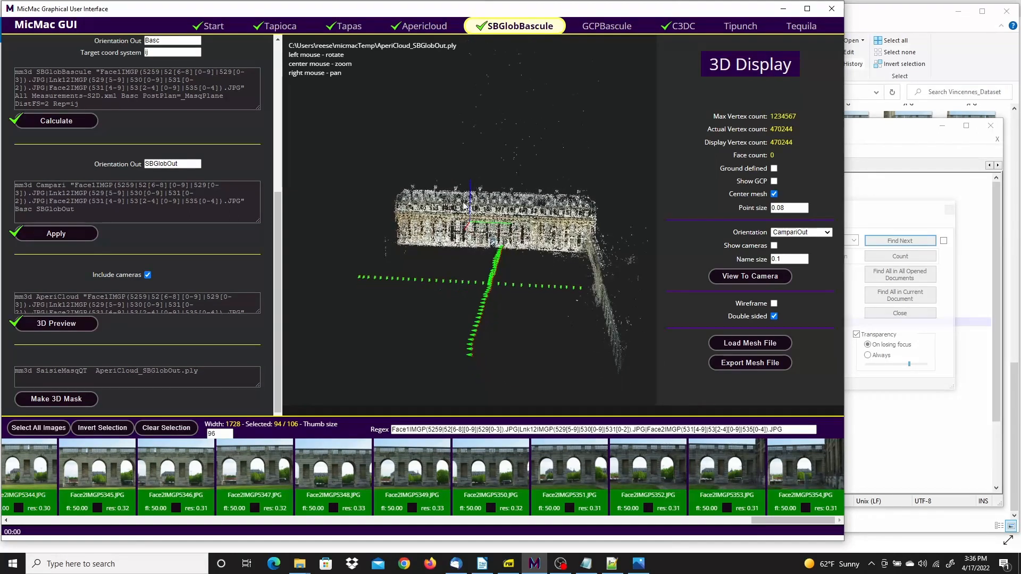
left_click_drag(440, 306, 530, 217)
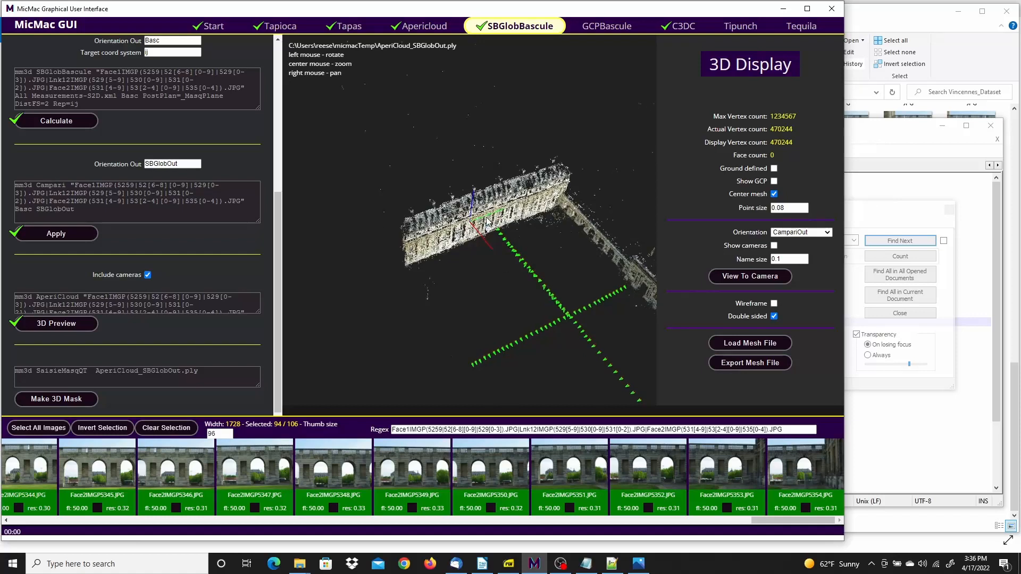
left_click_drag(558, 336, 578, 188)
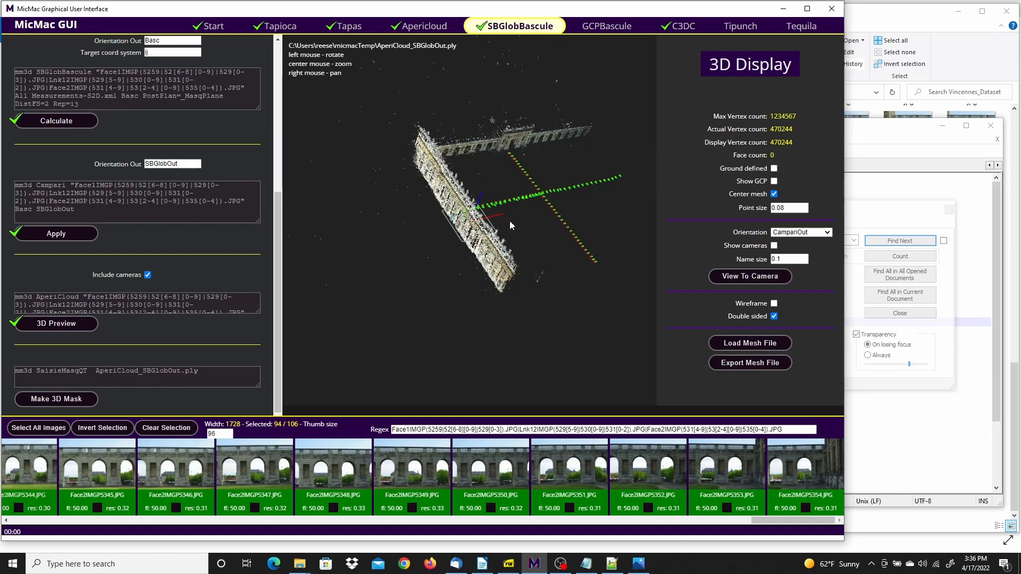
left_click_drag(513, 216, 468, 250)
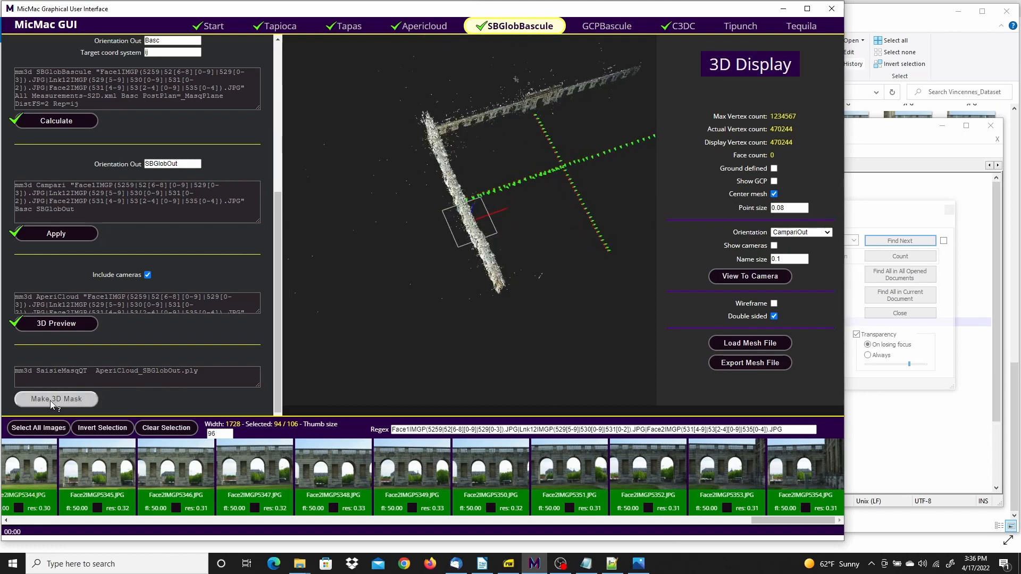
Go to the C3DC stage and enable the cylindrical ortho option for the RepLocBascule orthophoto command
left_click(686, 31)
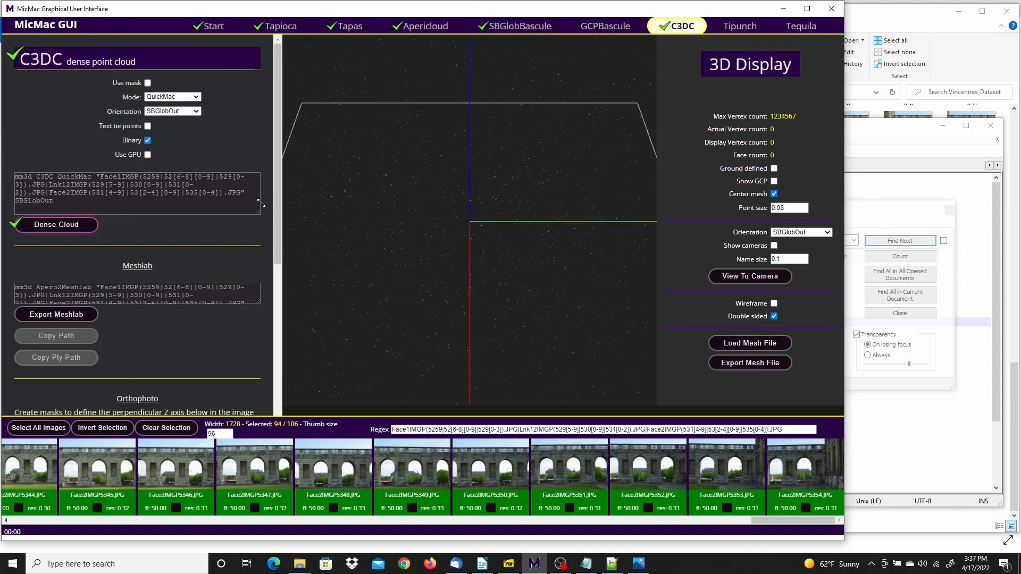
left_click_drag(280, 167, 264, 320)
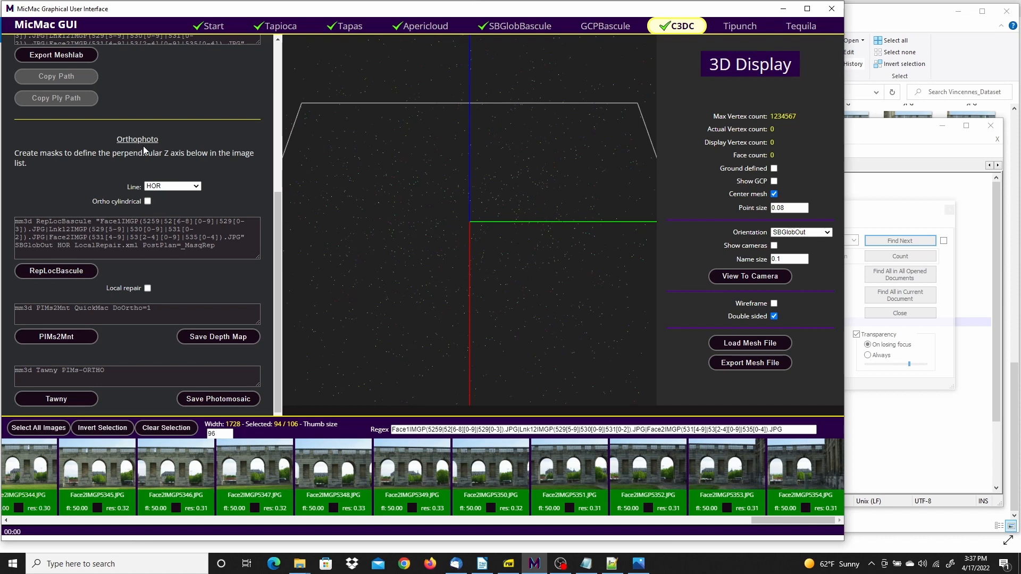
left_click(148, 201)
left_click(52, 403)
Switch to Photos and compare the facade orthophotos vinceNoCyl.tif and vinceYesCyl.tif
left_click(641, 565)
mouse_move(1017, 283)
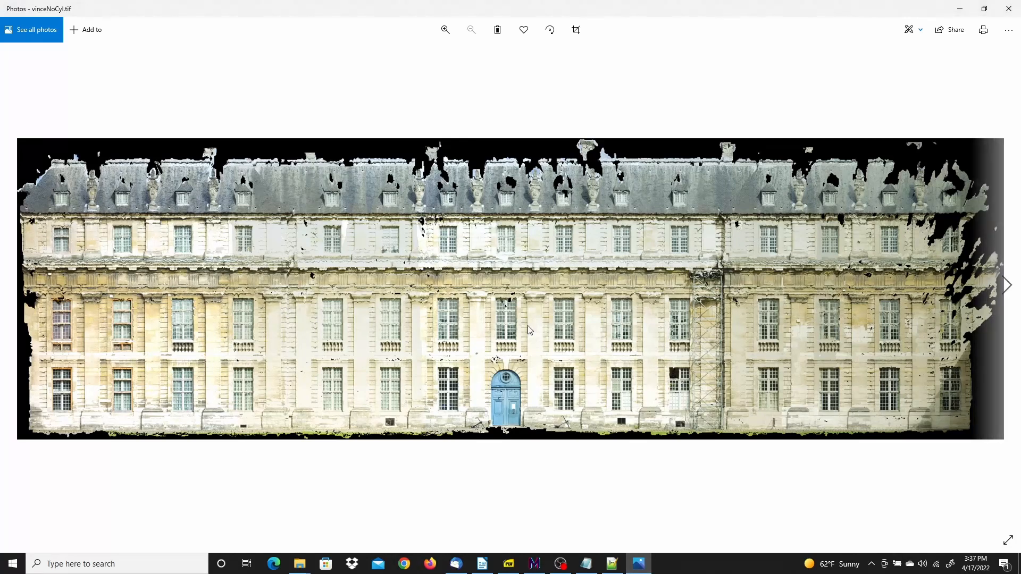
left_click(1003, 292)
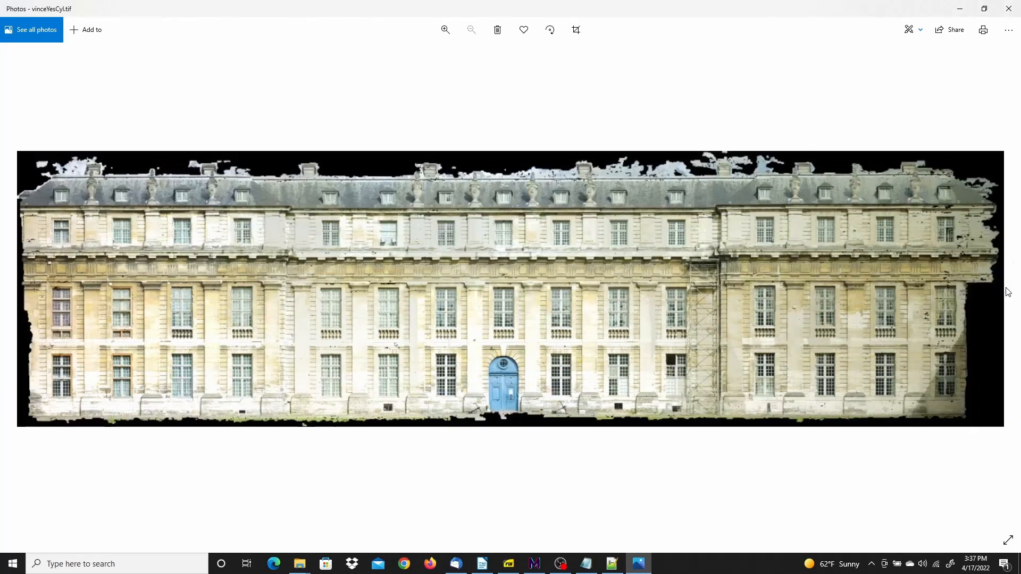
left_click(14, 296)
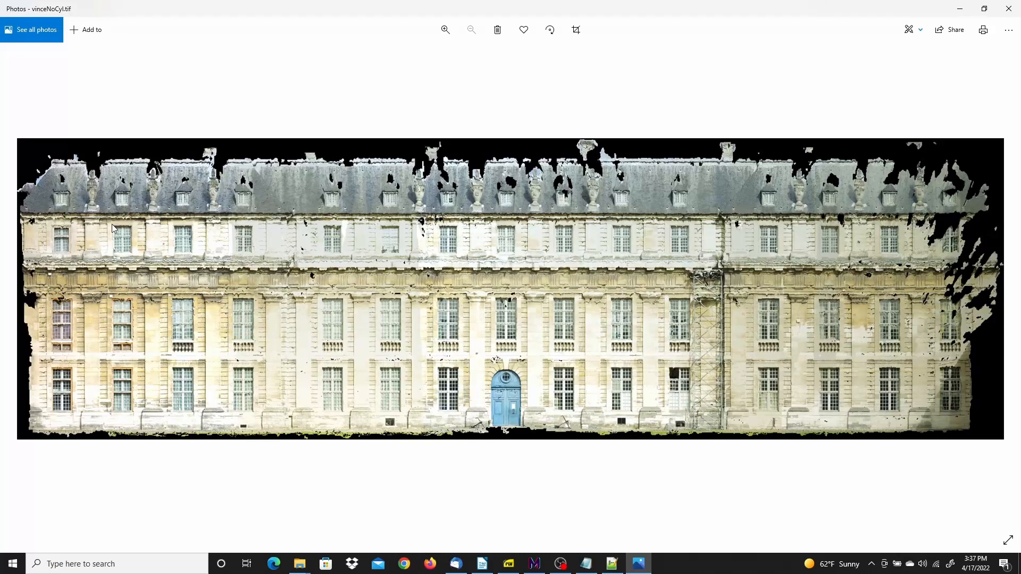